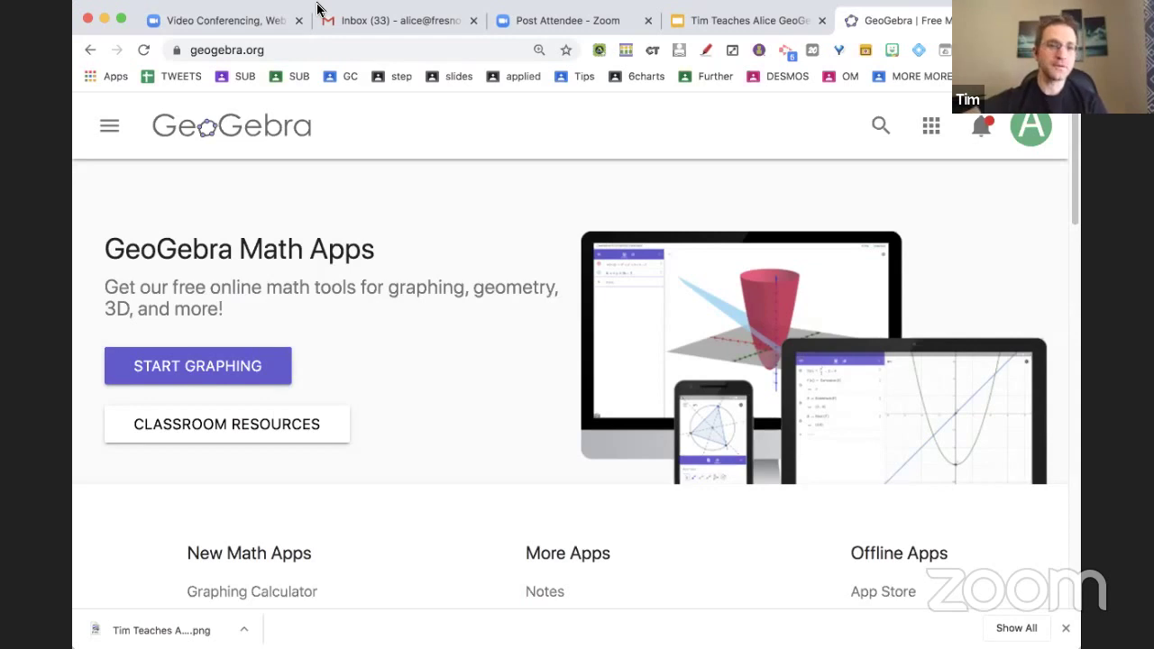
Open the signed-in account's profile page and launch the Graphing Calculator from there.
{"action": "left_click", "coordinate": [1042, 143]}
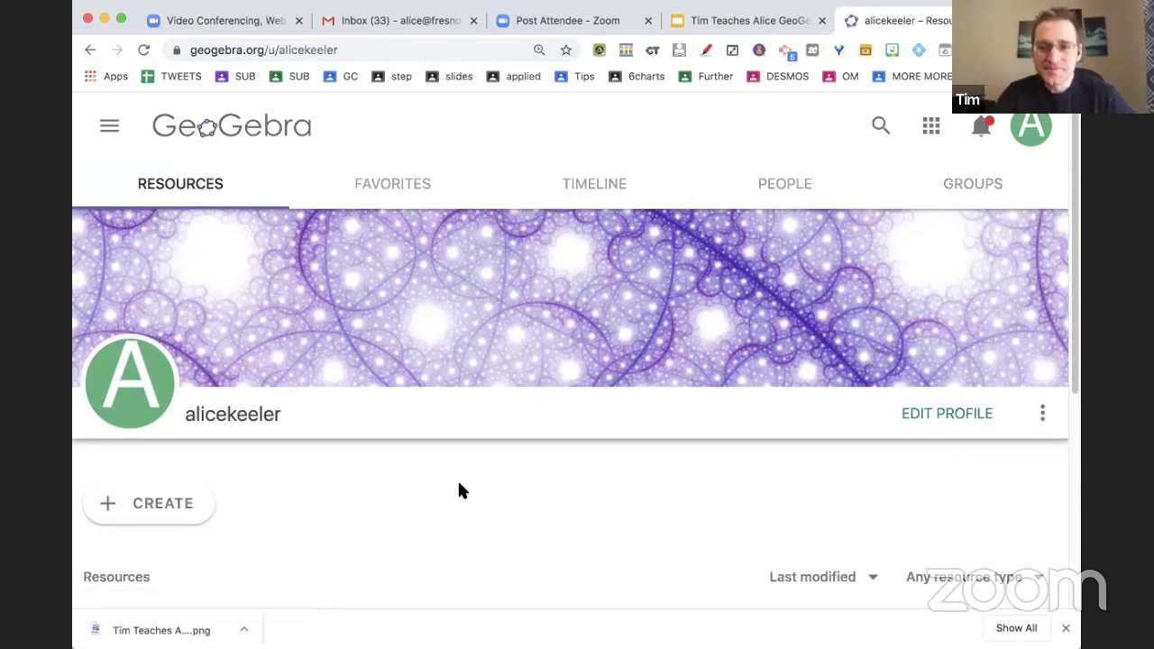
{"action": "scroll", "coordinate": [459, 490], "scroll_direction": "down", "scroll_amount": 2}
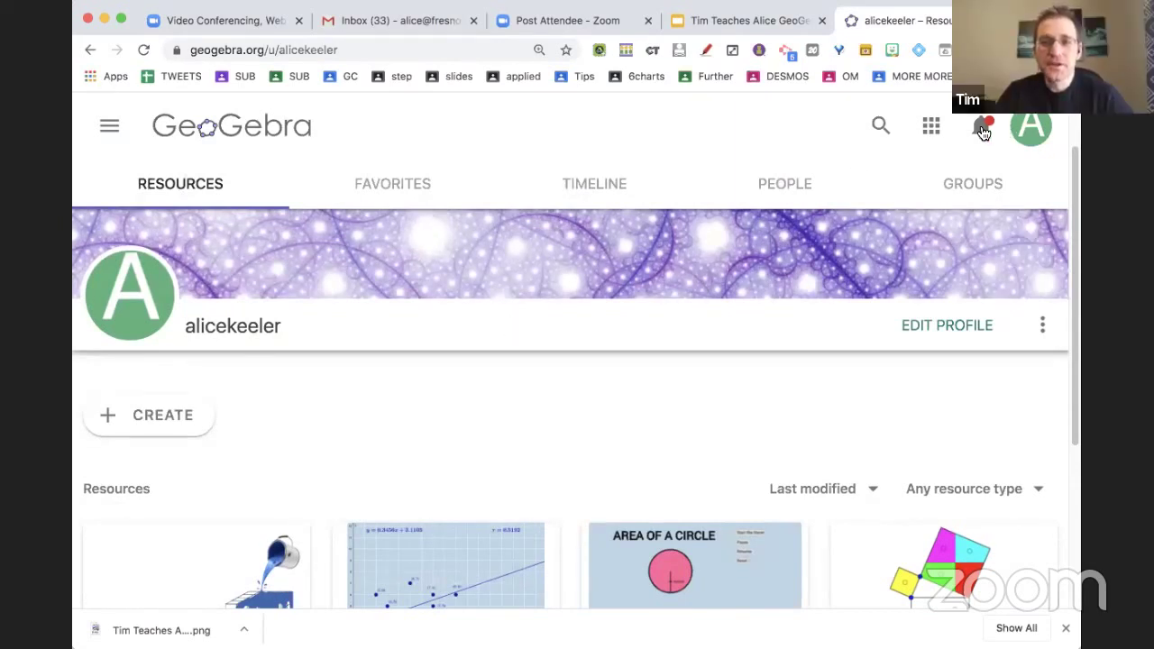
{"action": "left_click", "coordinate": [931, 126]}
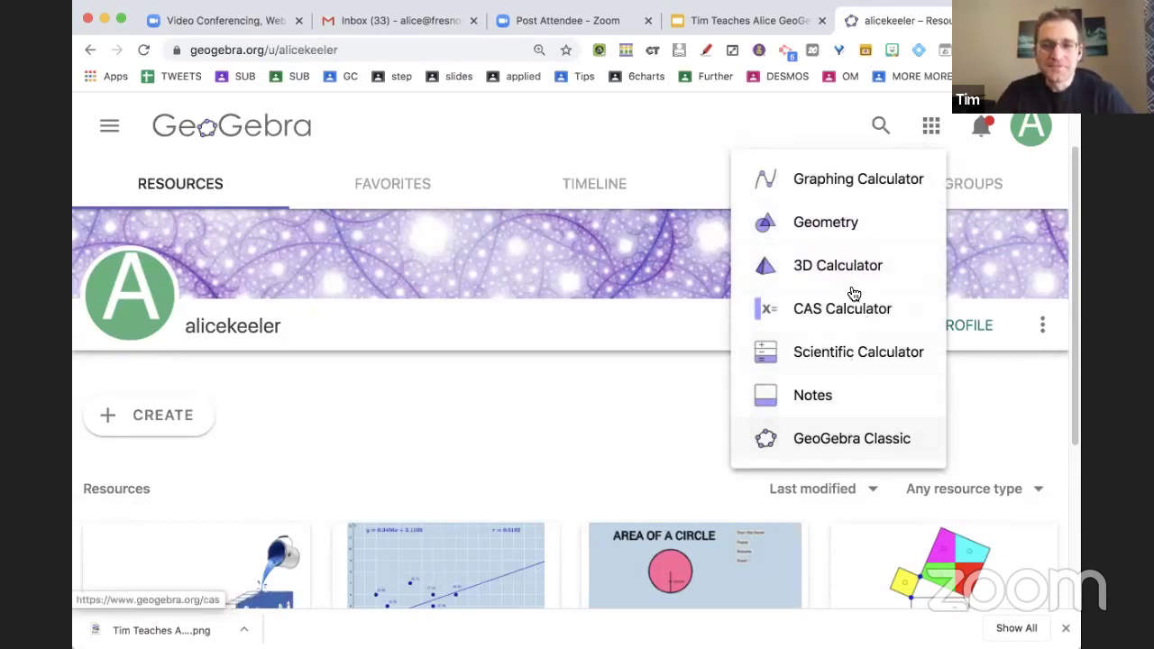
{"action": "left_click", "coordinate": [840, 183]}
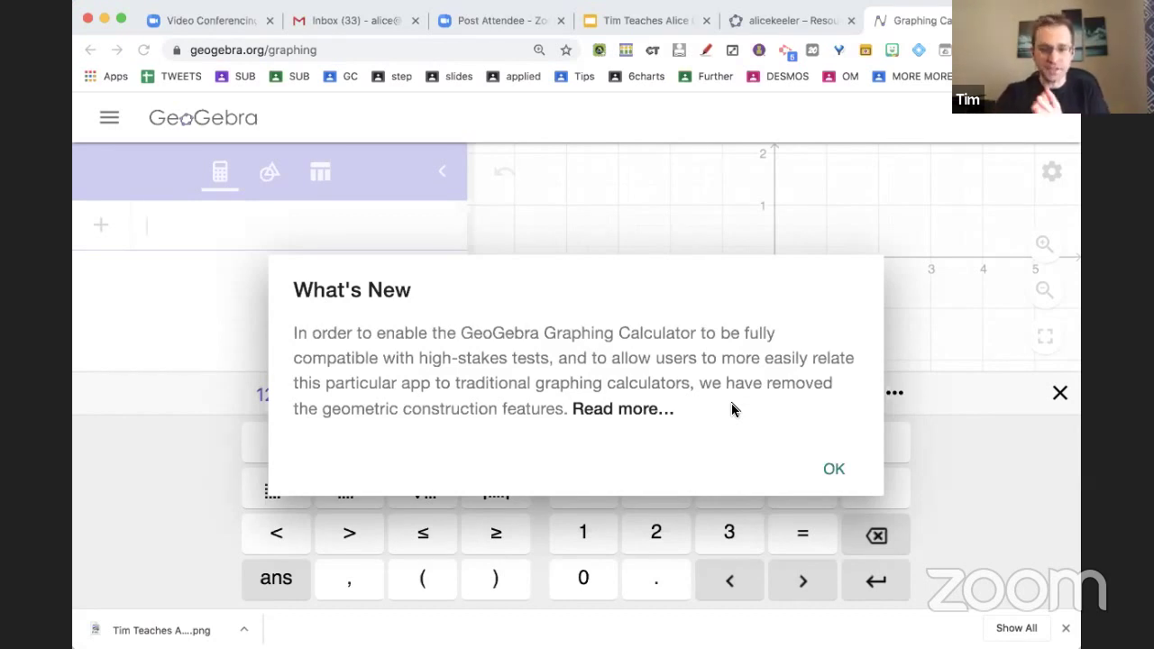
Dismiss the What's New notice and hide the on-screen math keyboard.
{"action": "left_click", "coordinate": [836, 460]}
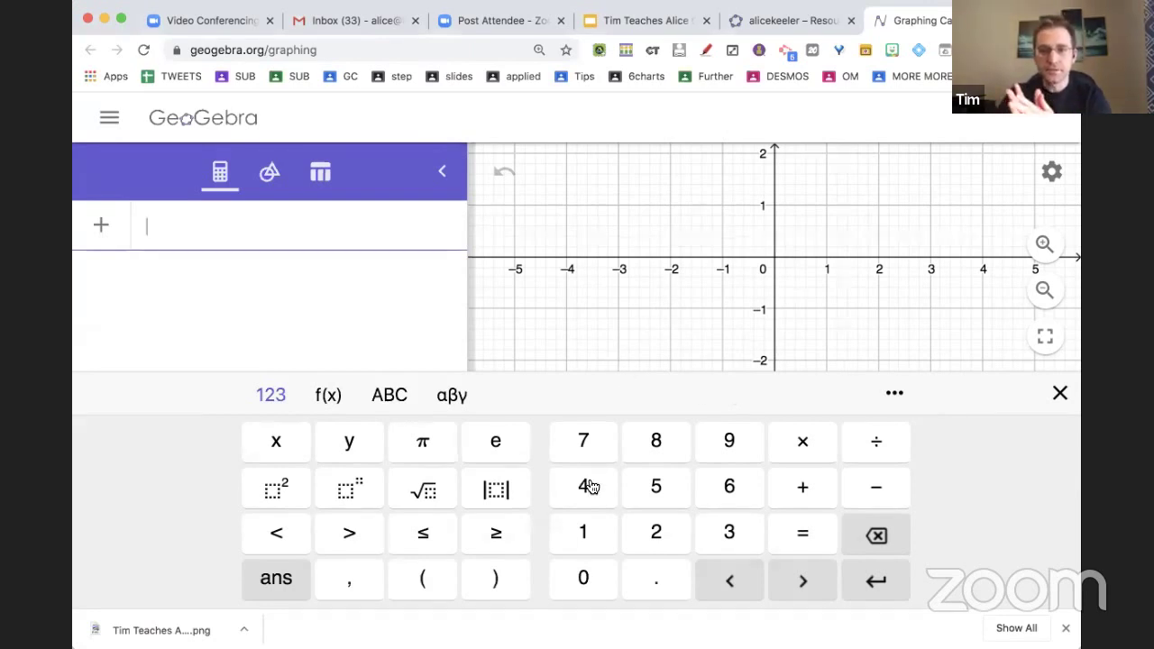
{"action": "left_click", "coordinate": [1059, 397]}
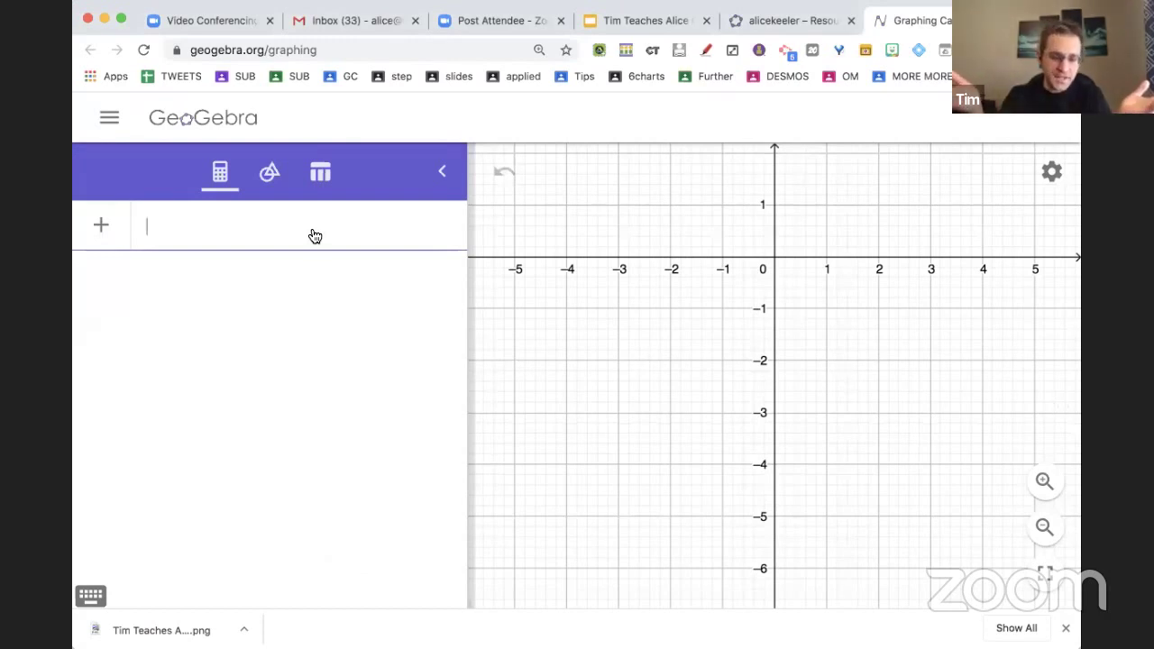
Plot the function x^2 - 5x - 1 and bring the whole lower part of the parabola into view.
{"action": "type", "text": "x^2"}
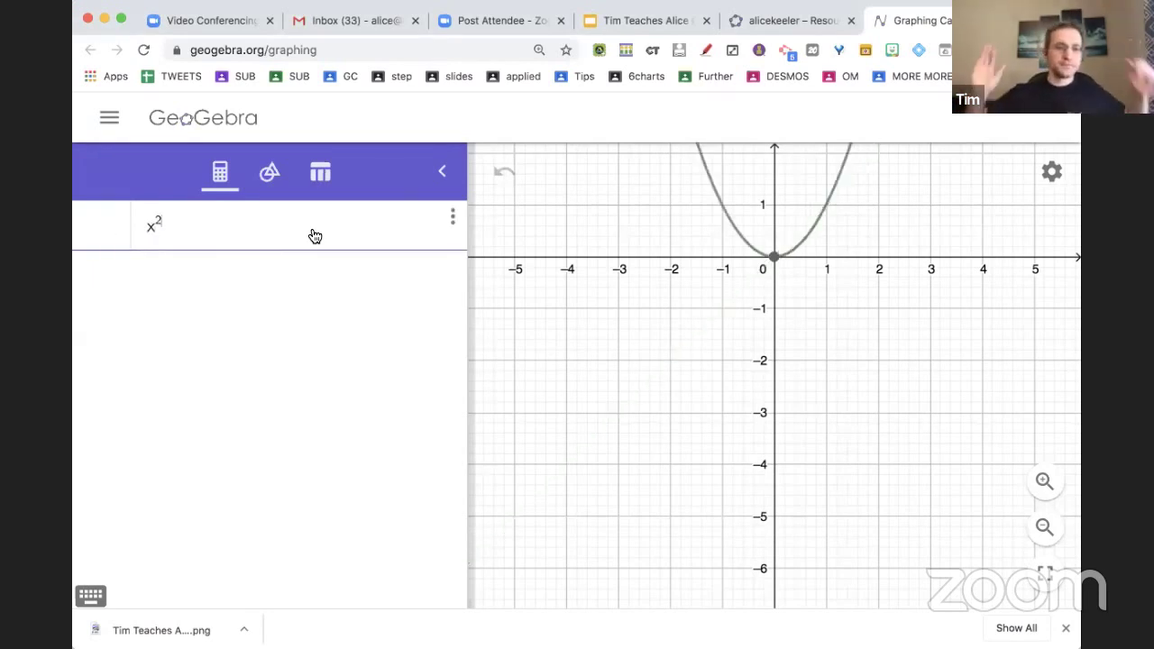
{"action": "key", "text": "Right"}
{"action": "type", "text": "-5x-1"}
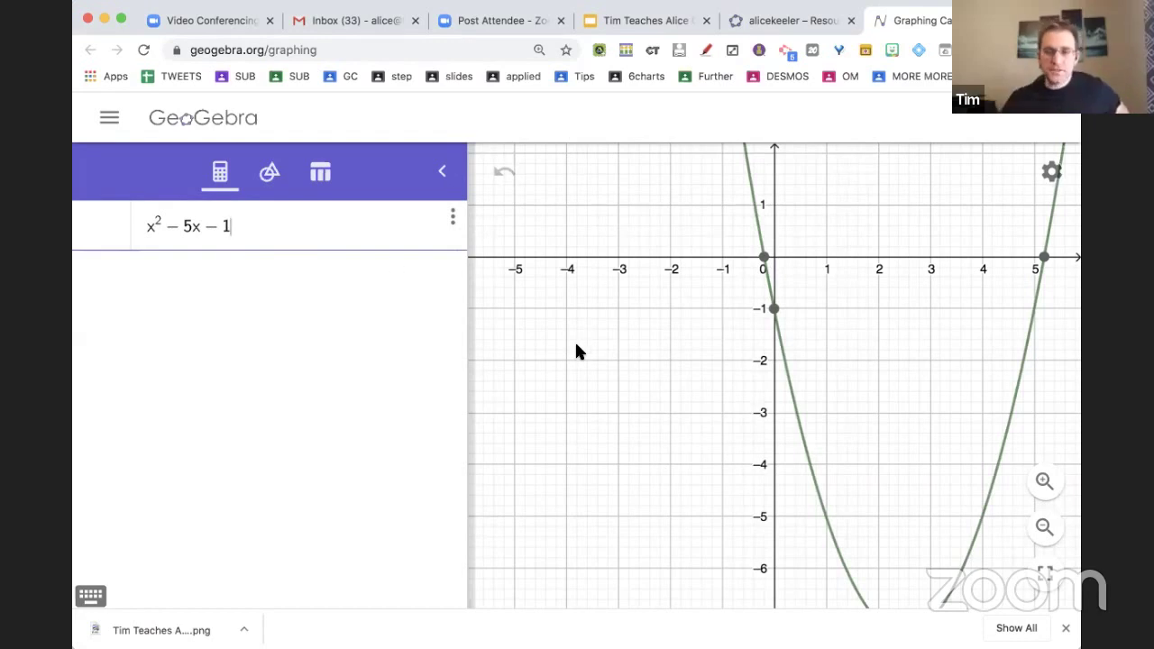
{"action": "left_click", "coordinate": [1043, 526]}
{"action": "left_click_drag", "start_coordinate": [960, 429], "coordinate": [790, 412]}
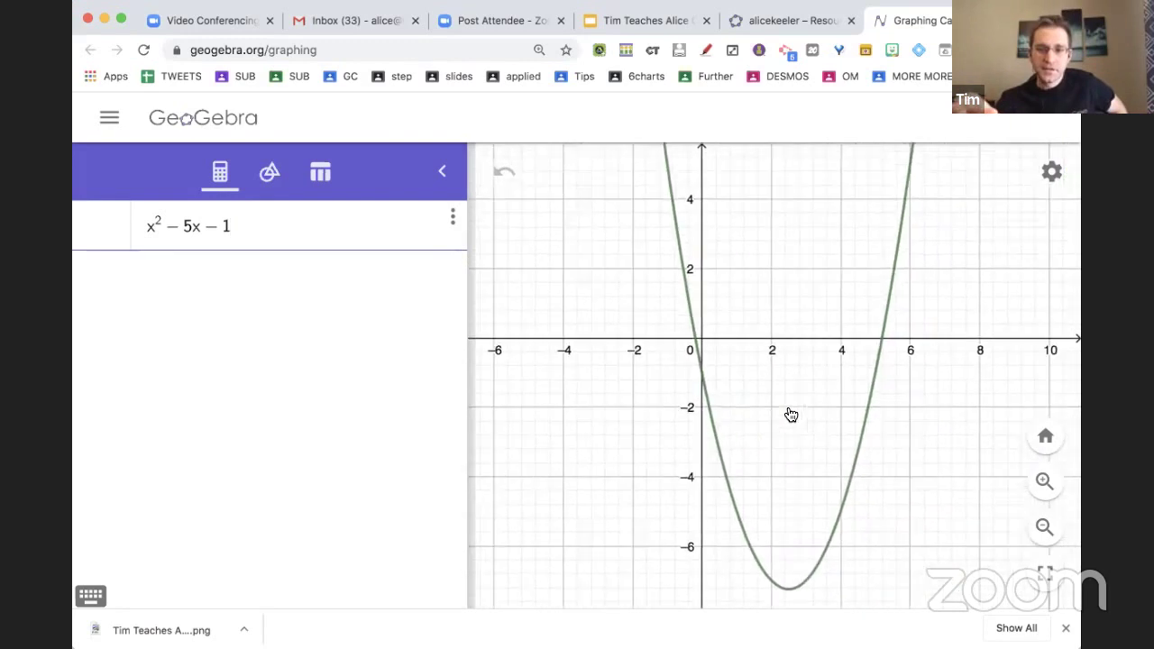
Inspect the parabola's special points, including its y-intercept and extremum.
{"action": "left_click", "coordinate": [455, 217]}
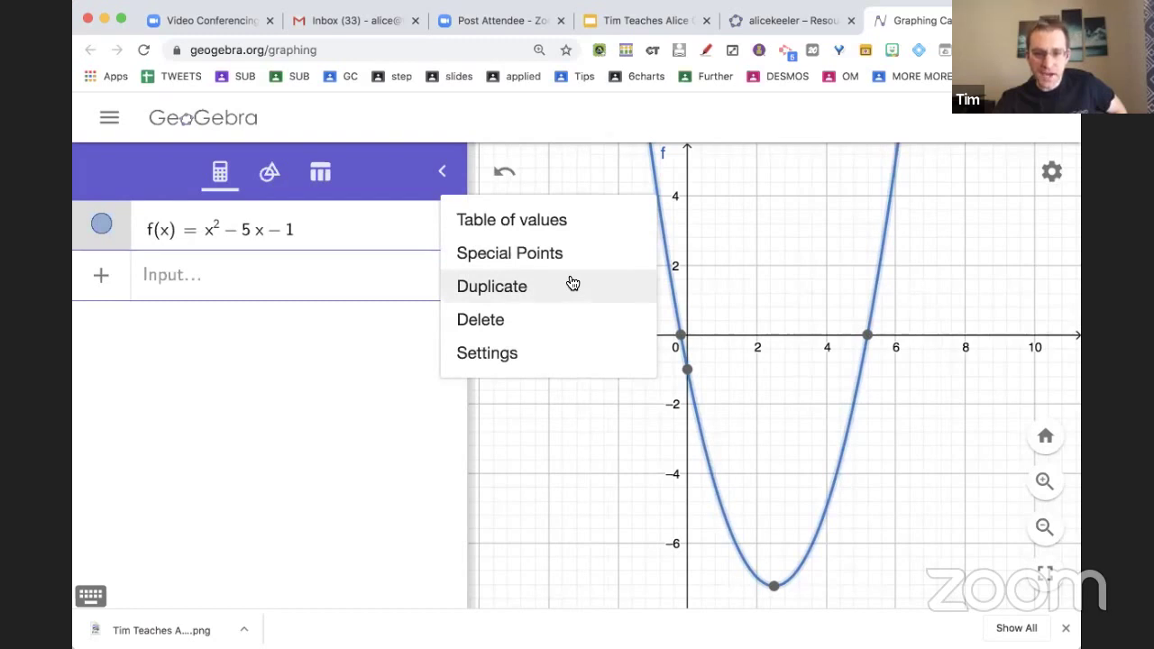
{"action": "left_click", "coordinate": [681, 336]}
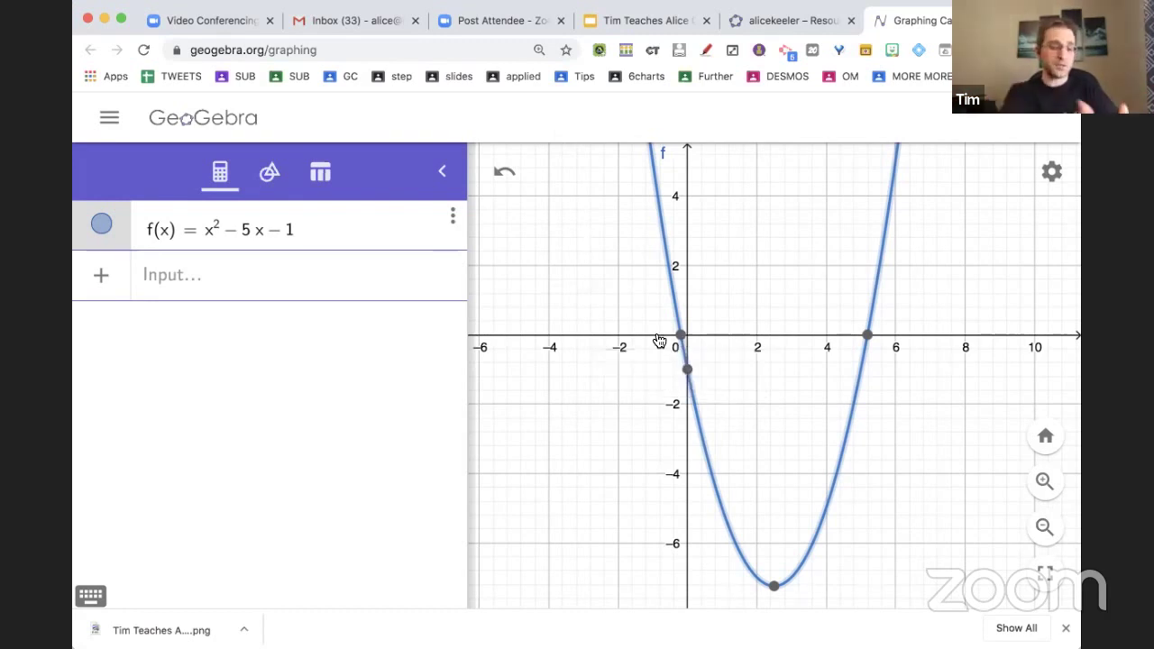
{"action": "mouse_move", "coordinate": [686, 373]}
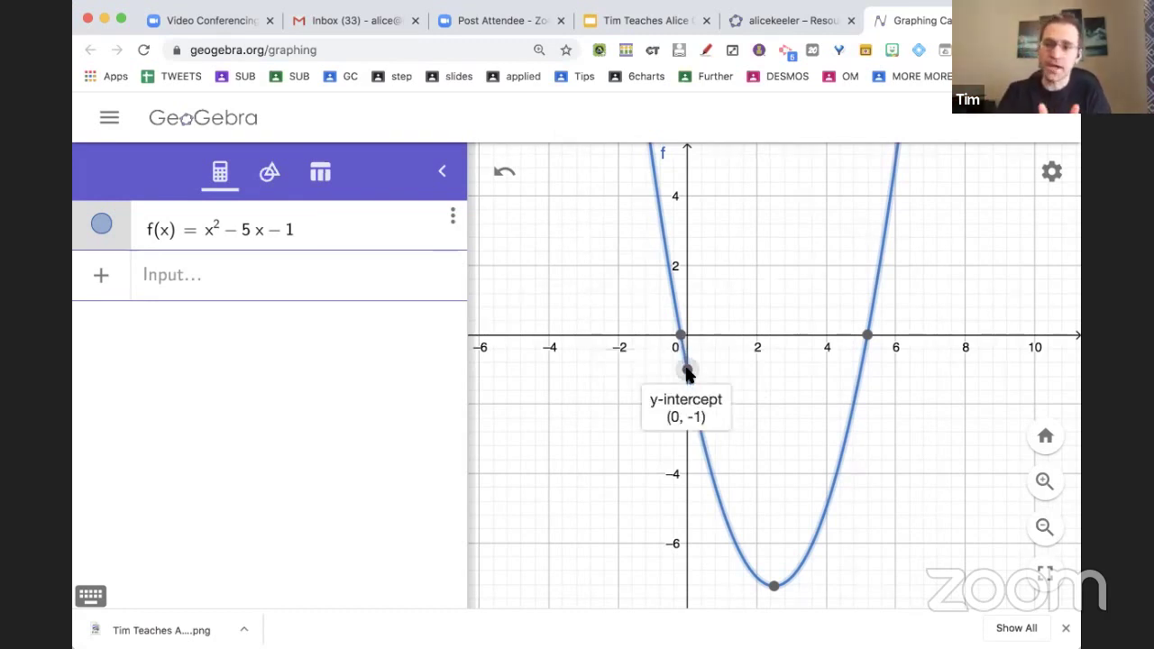
{"action": "left_click", "coordinate": [773, 588]}
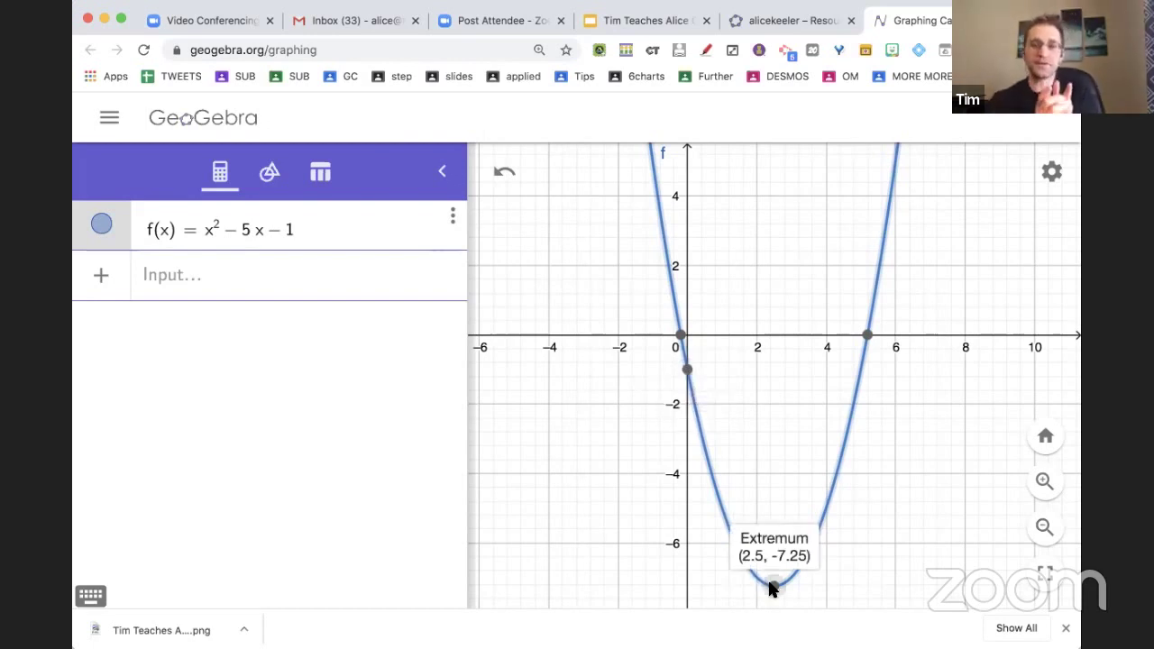
Plot sin(x) as a second function, using the suggested sine template with x as its argument.
{"action": "left_click", "coordinate": [365, 285]}
{"action": "type", "text": "sin"}
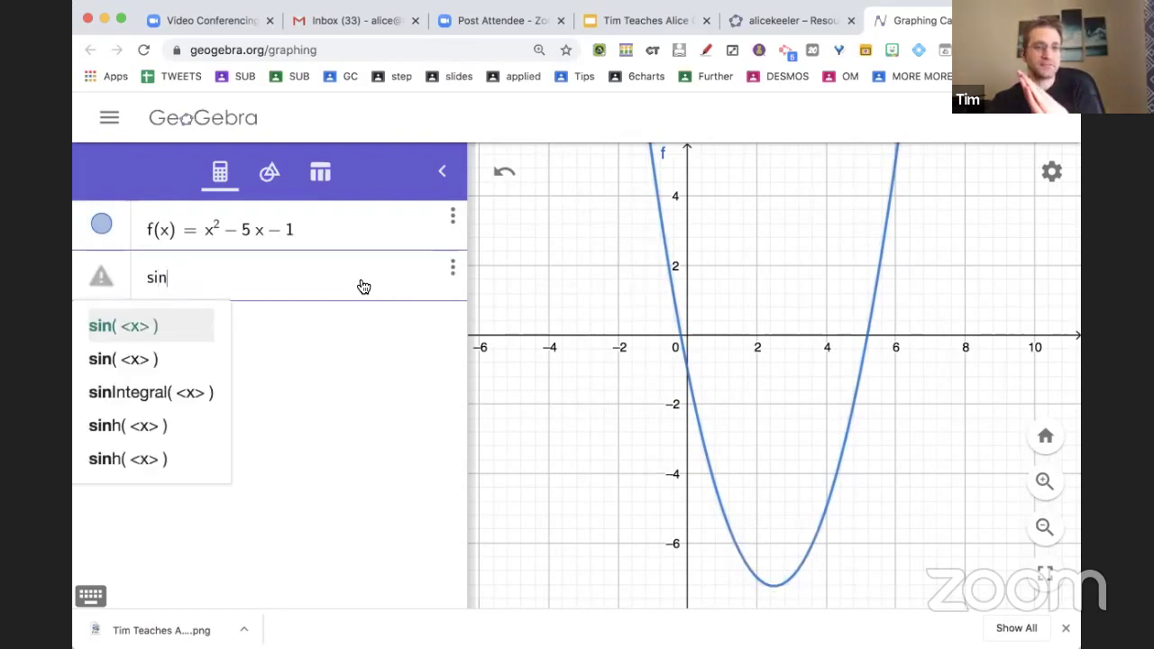
{"action": "left_click", "coordinate": [183, 325]}
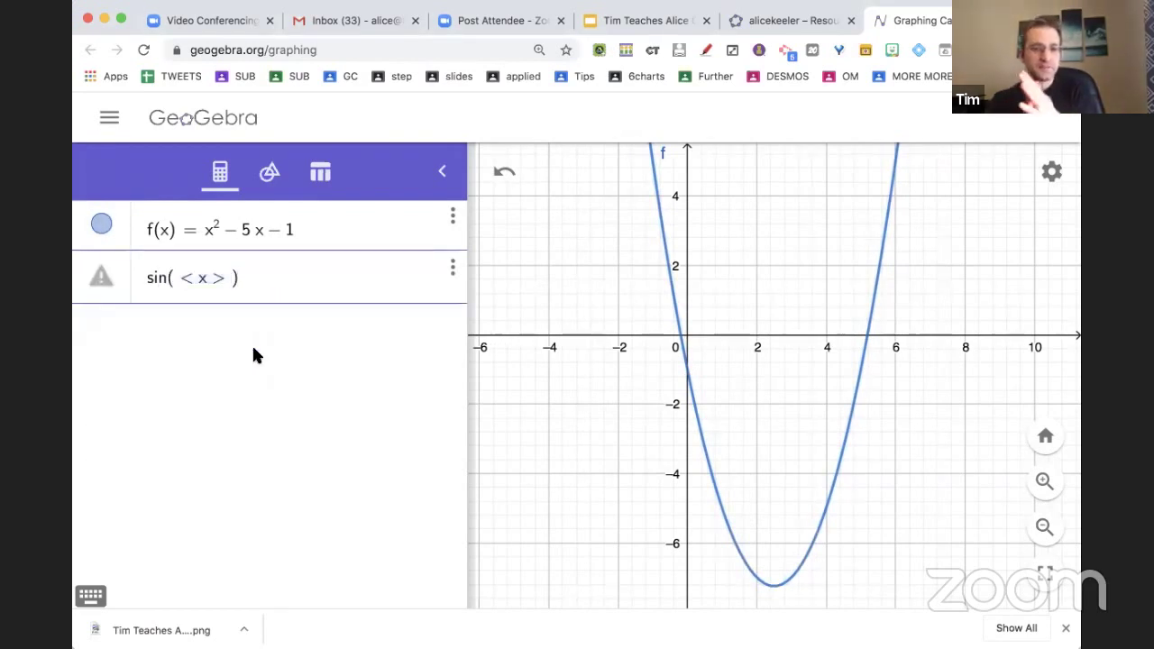
{"action": "left_click", "coordinate": [226, 283]}
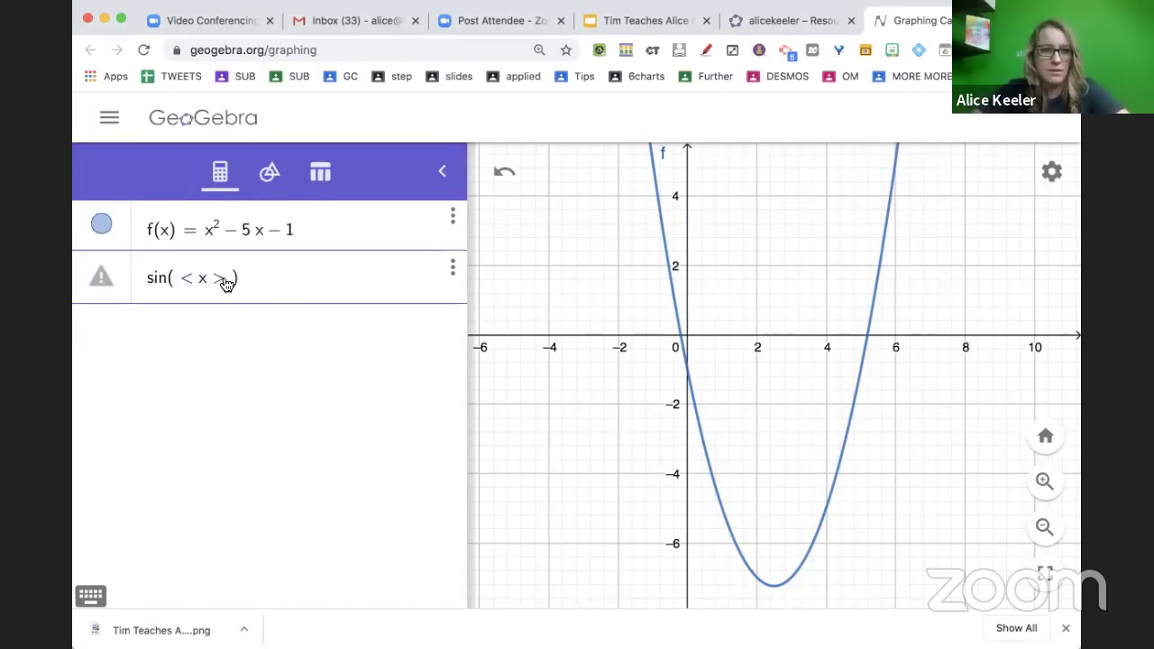
{"action": "key", "text": "BackSpace"}
{"action": "key", "text": "BackSpace"}
{"action": "key", "text": "BackSpace"}
{"action": "type", "text": "x"}
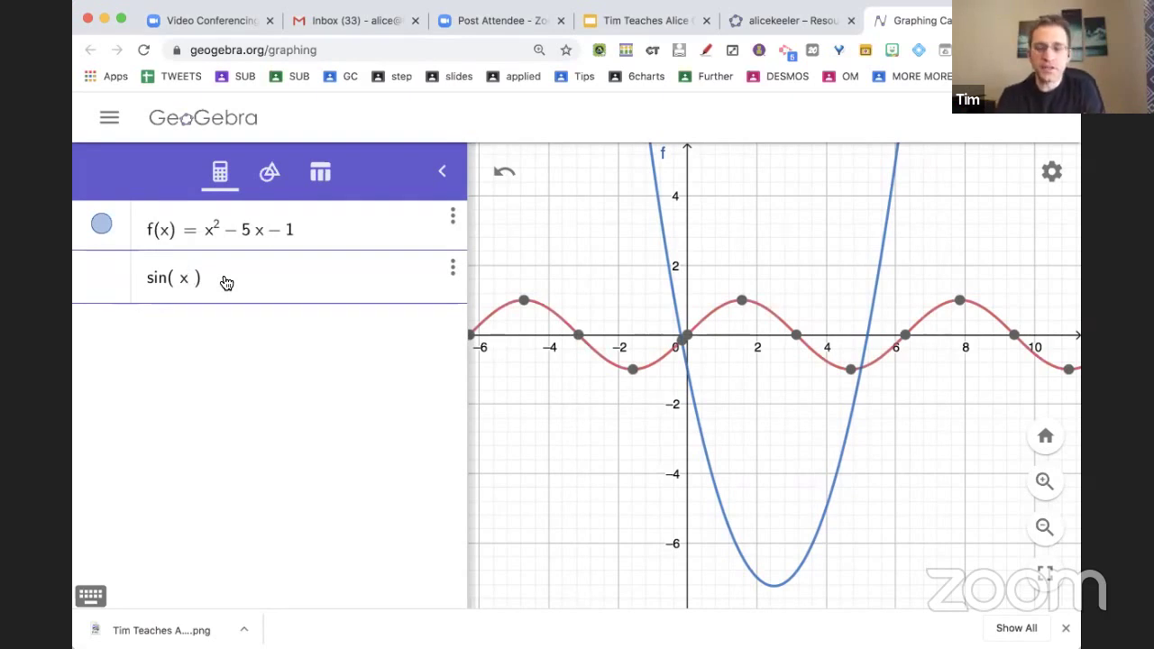
Examine the sine curve and the parabola together at several zoom levels.
{"action": "left_click", "coordinate": [1045, 526]}
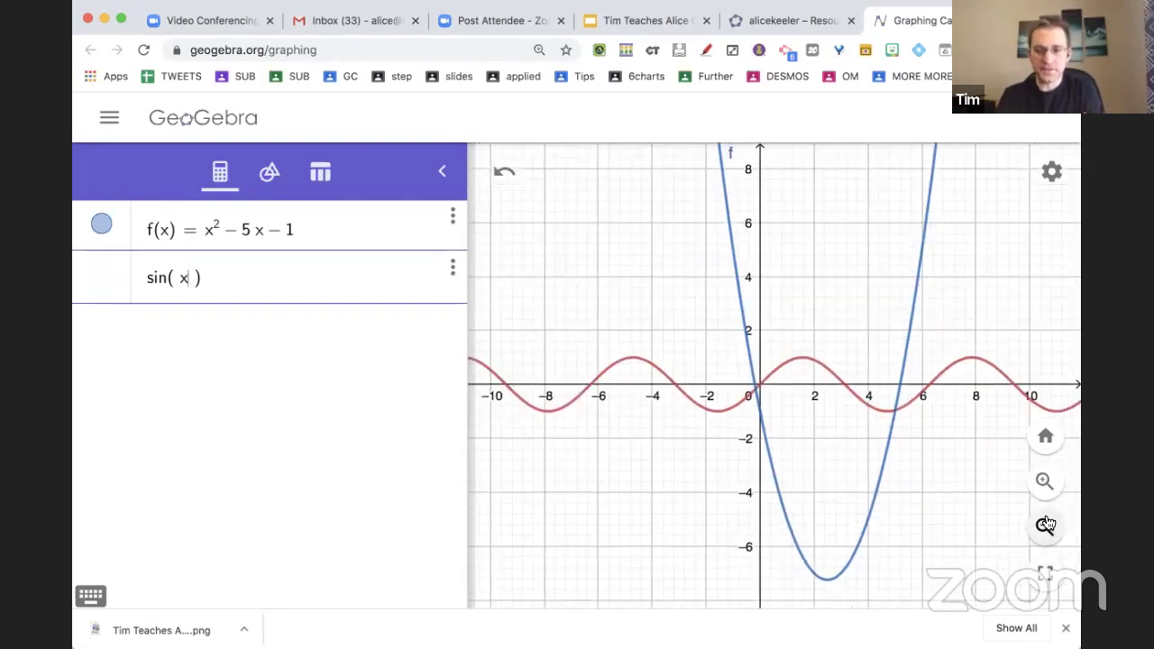
{"action": "left_click", "coordinate": [1045, 525]}
{"action": "left_click", "coordinate": [1043, 483]}
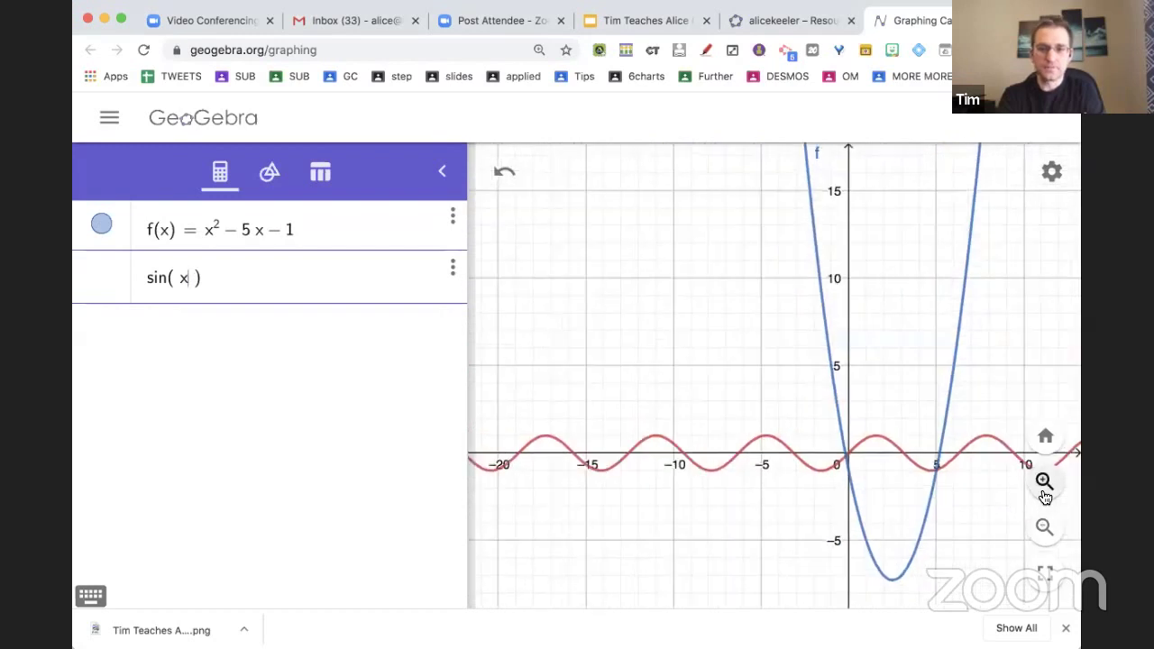
{"action": "left_click", "coordinate": [1044, 482]}
{"action": "left_click", "coordinate": [1043, 483]}
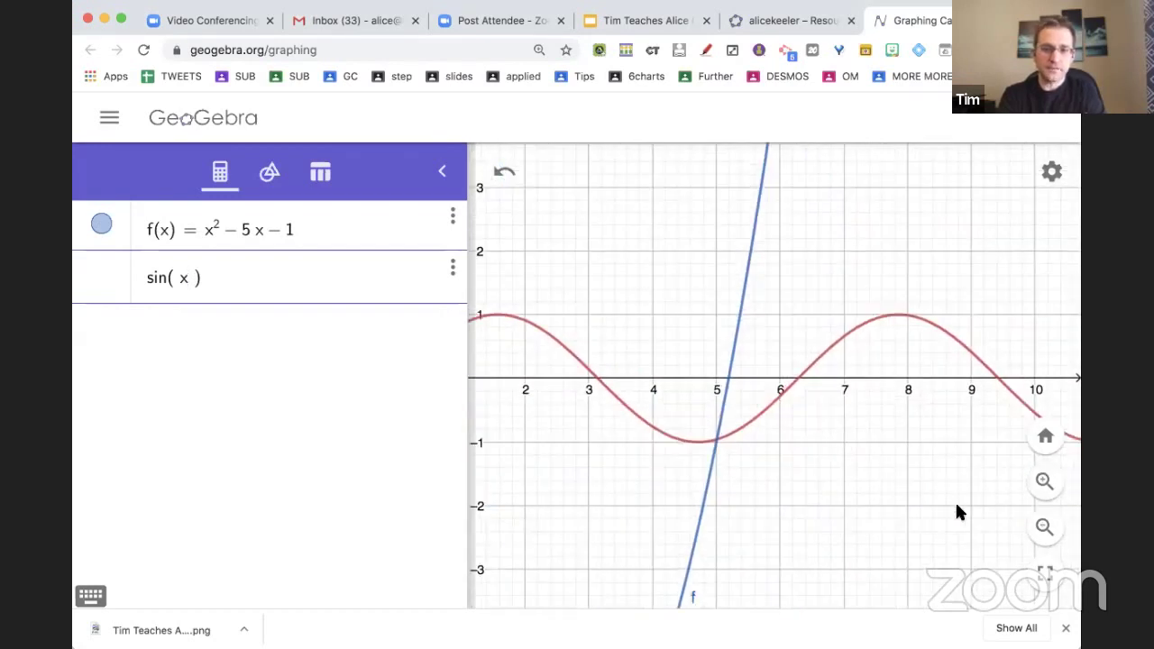
{"action": "scroll", "coordinate": [834, 488], "scroll_direction": "down", "scroll_amount": 1}
{"action": "scroll", "coordinate": [833, 487], "scroll_direction": "up", "scroll_amount": 2}
{"action": "scroll", "coordinate": [834, 488], "scroll_direction": "down", "scroll_amount": 3}
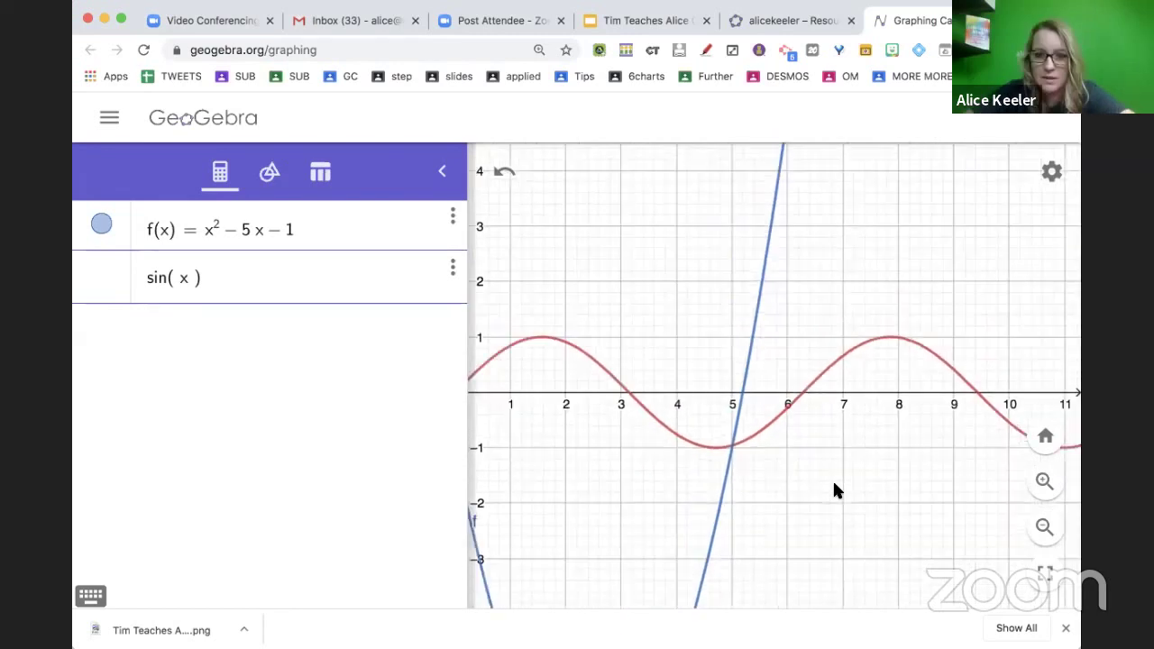
{"action": "scroll", "coordinate": [834, 487], "scroll_direction": "down", "scroll_amount": 2}
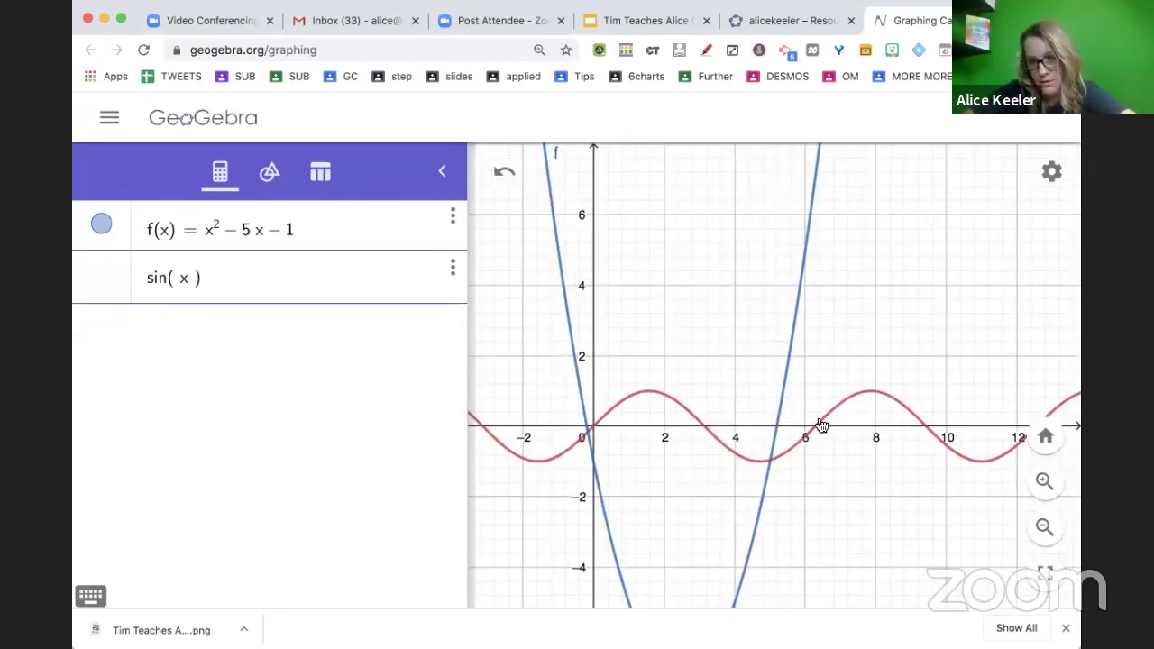
Show the special points of the parabola and the sine curve in turn, and move to the empty input row.
{"action": "left_click", "coordinate": [364, 287]}
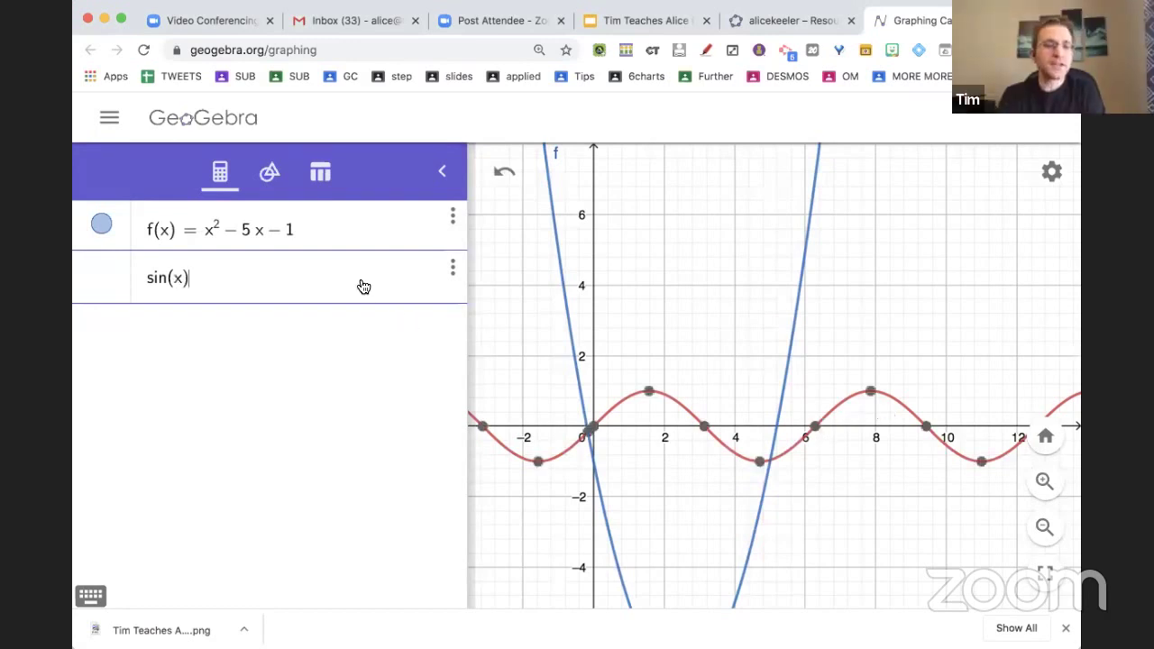
{"action": "left_click", "coordinate": [351, 230]}
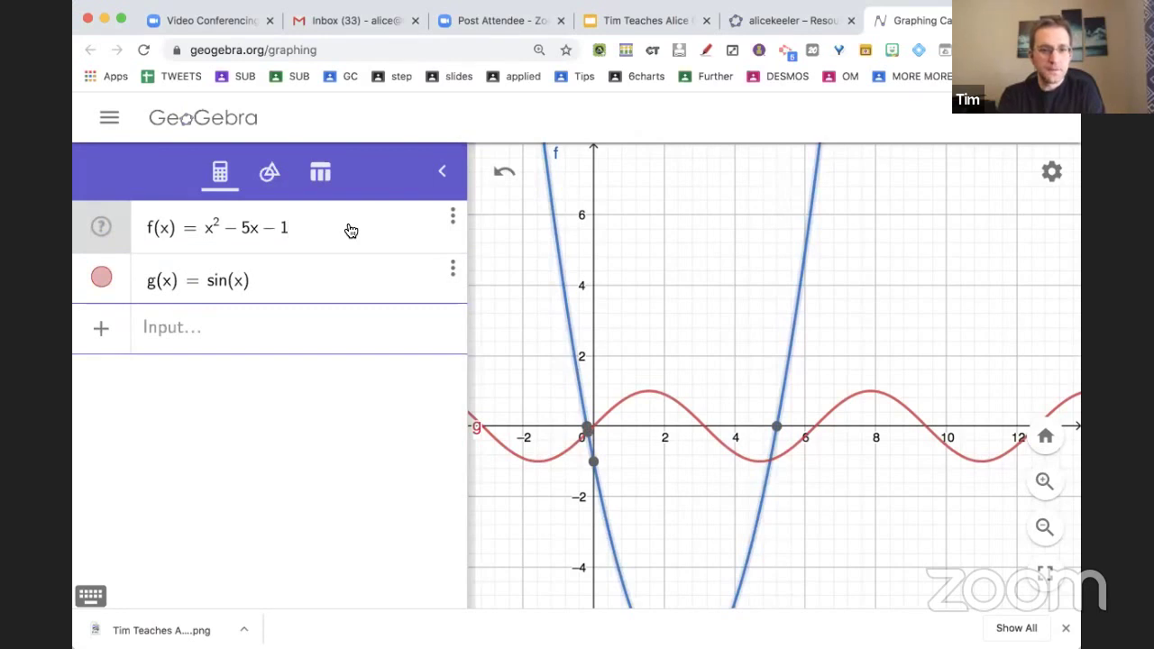
{"action": "left_click", "coordinate": [345, 283]}
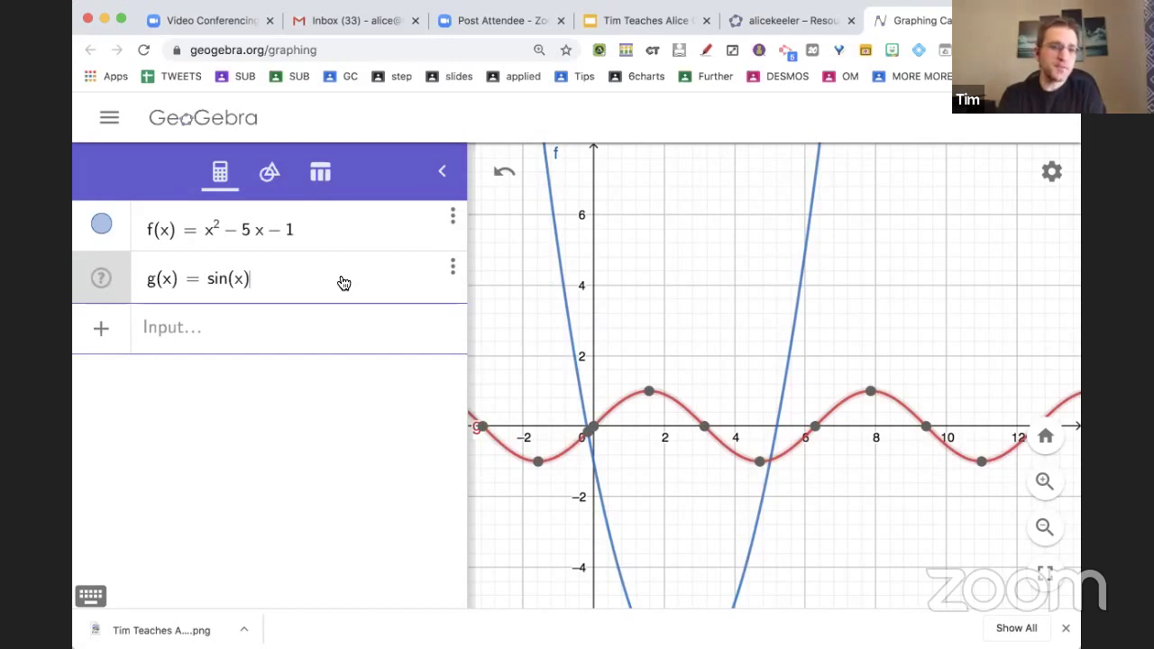
{"action": "left_click", "coordinate": [254, 325]}
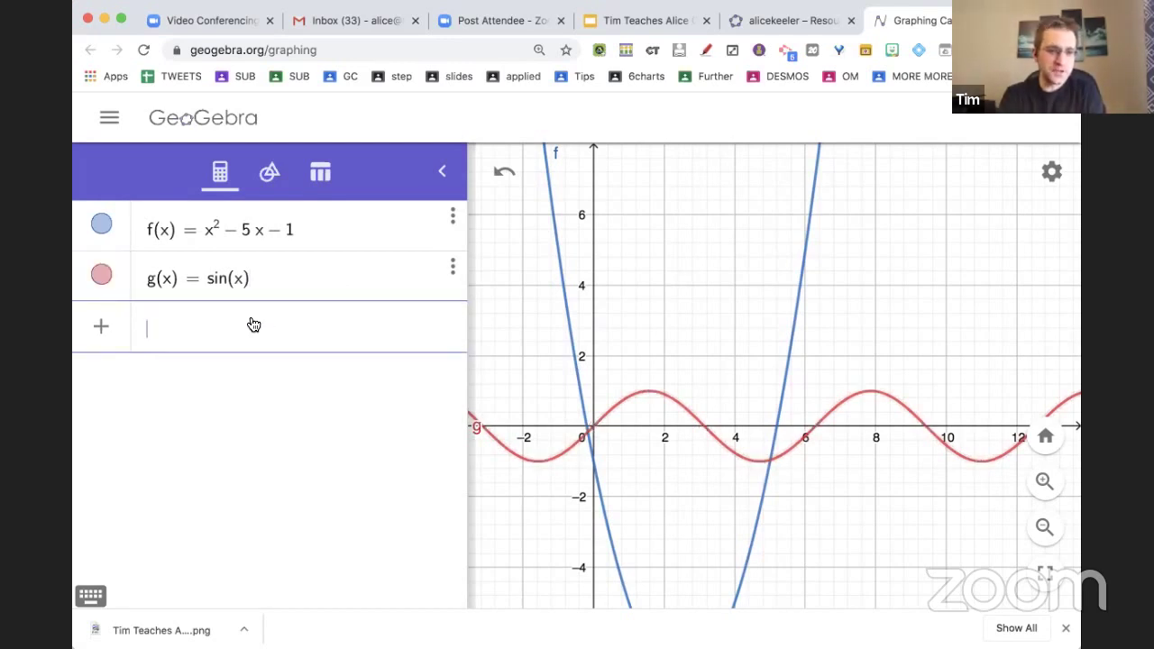
{"action": "type", "text": "s"}
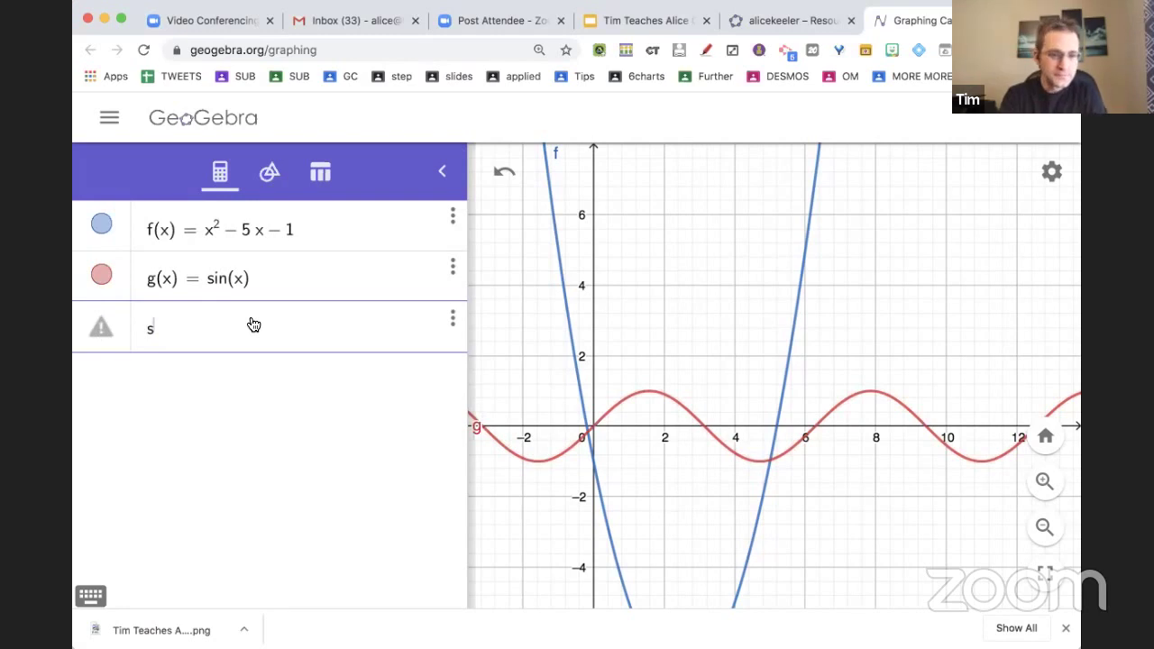
{"action": "key", "text": "BackSpace"}
{"action": "type", "text": "s^2"}
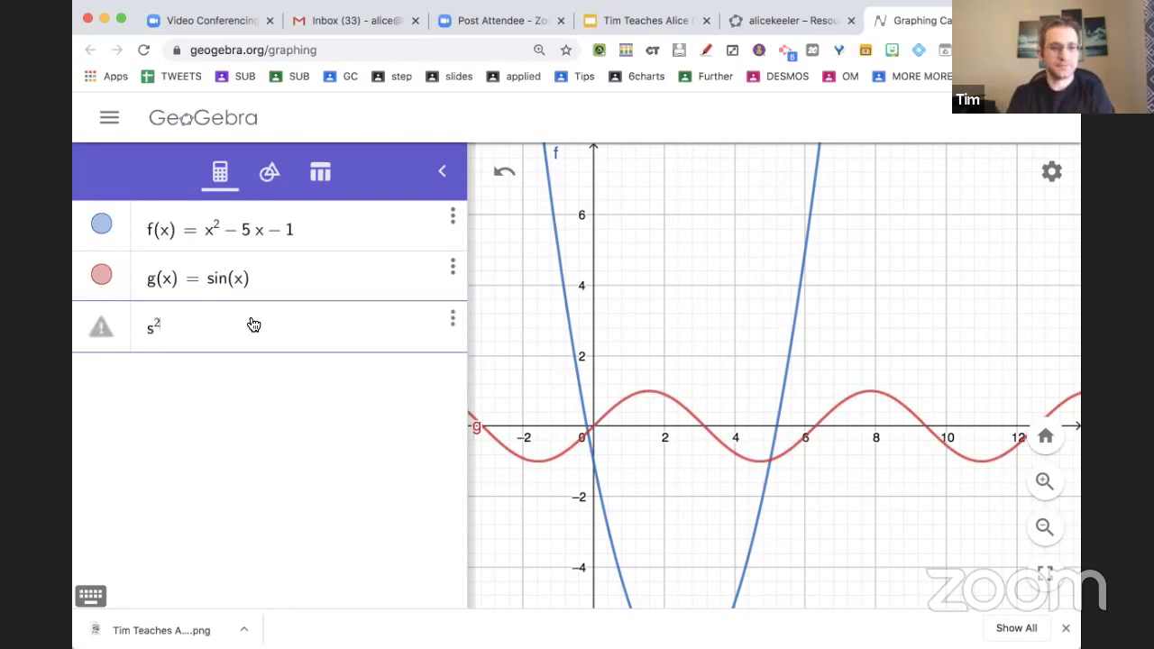
{"action": "key", "text": "BackSpace"}
{"action": "key", "text": "BackSpace"}
{"action": "key", "text": "BackSpace"}
Plot the circle x^2 + y^2 = 9 and check the coordinates of its upper intersection with the parabola.
{"action": "type", "text": "x^2"}
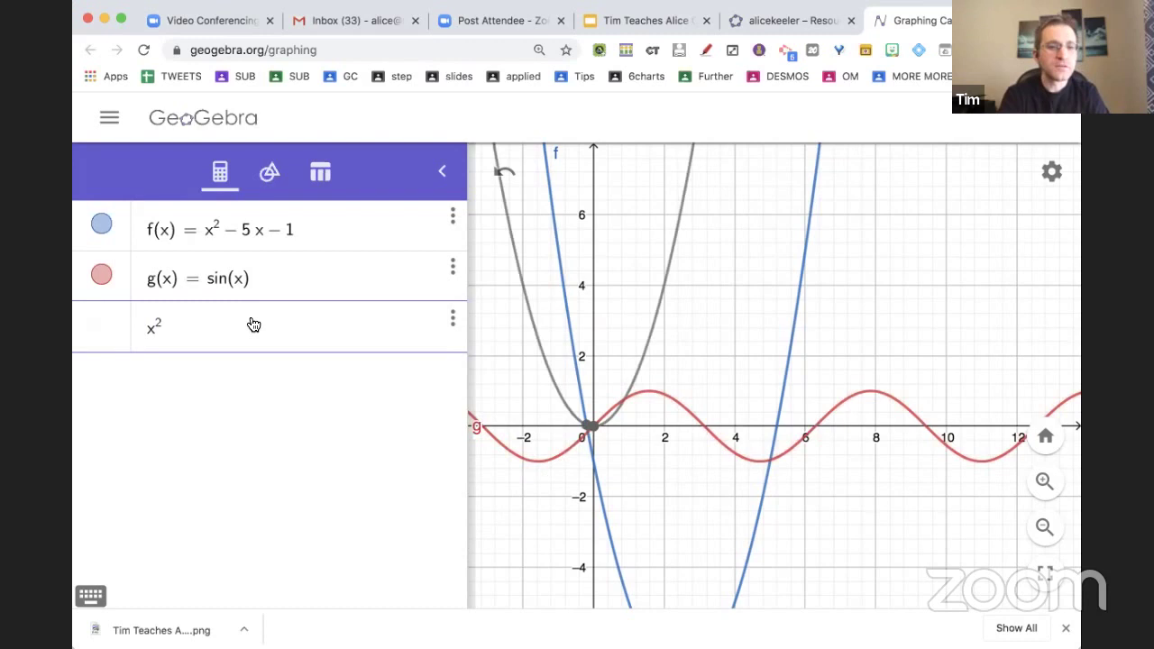
{"action": "key", "text": "Right"}
{"action": "type", "text": "+y"}
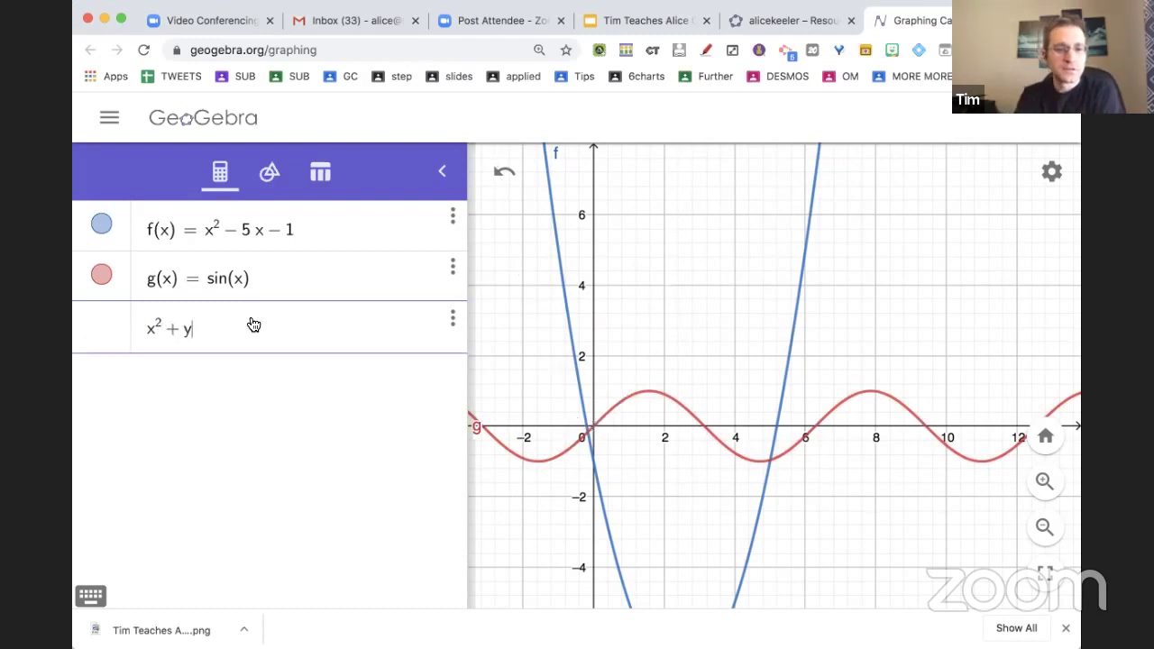
{"action": "type", "text": "^2"}
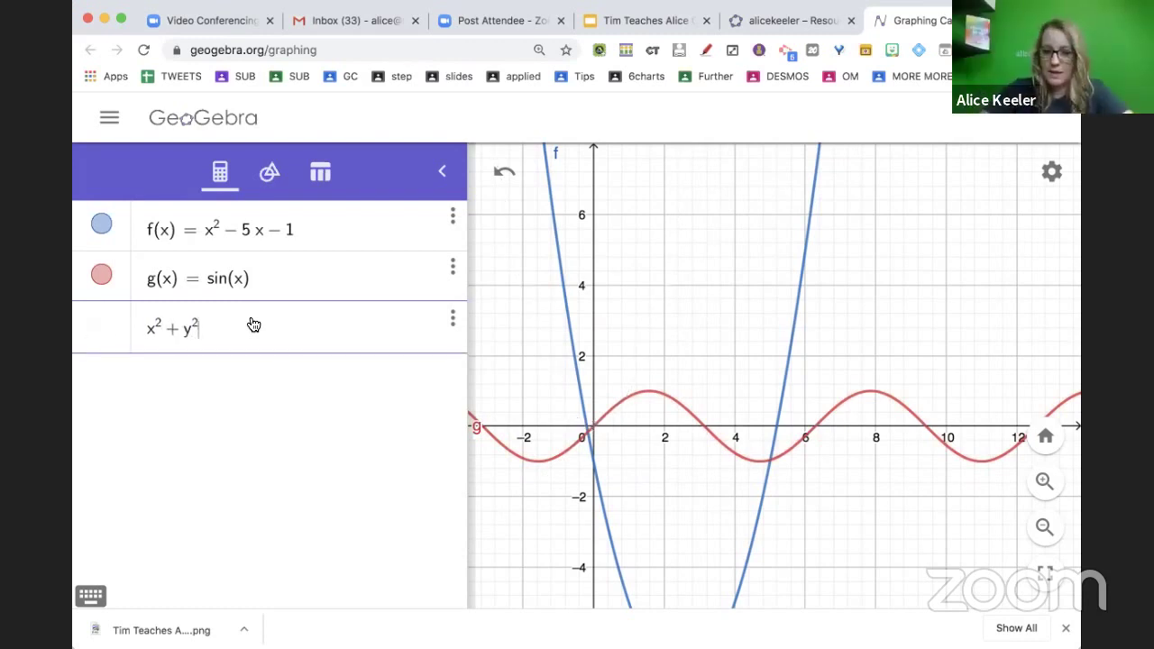
{"action": "key", "text": "Right"}
{"action": "type", "text": "= 9"}
{"action": "key", "text": "Return"}
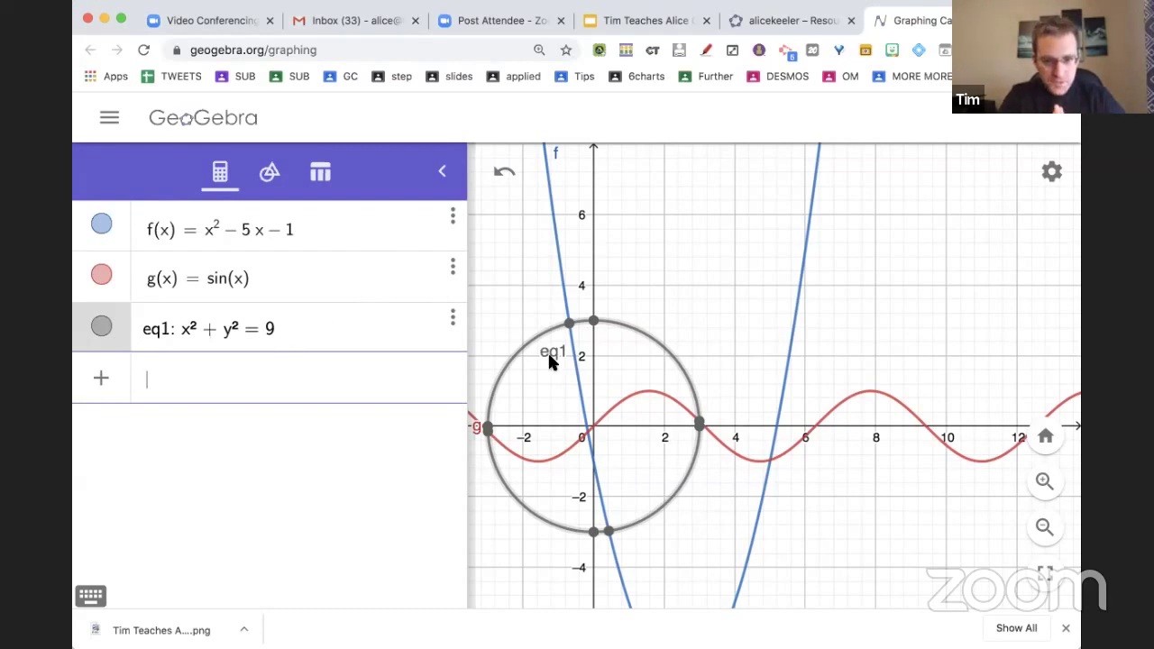
{"action": "left_click", "coordinate": [569, 328]}
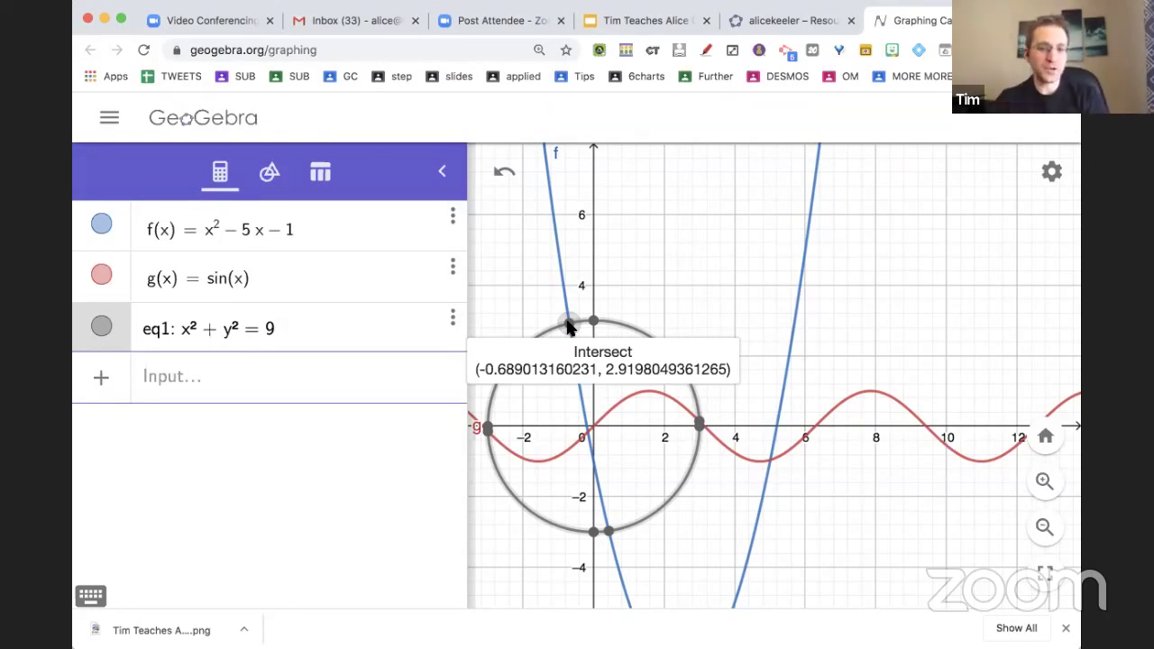
Enter the constant 1000000 as a new row below the circle equation.
{"action": "left_click", "coordinate": [189, 388]}
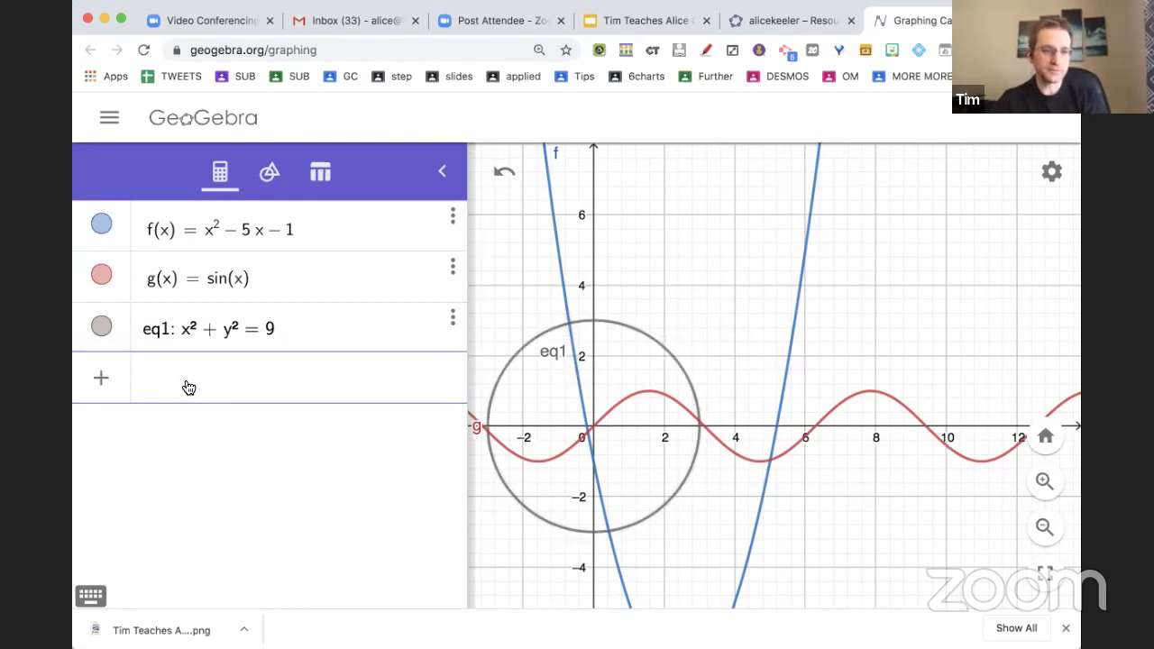
{"action": "type", "text": "100000"}
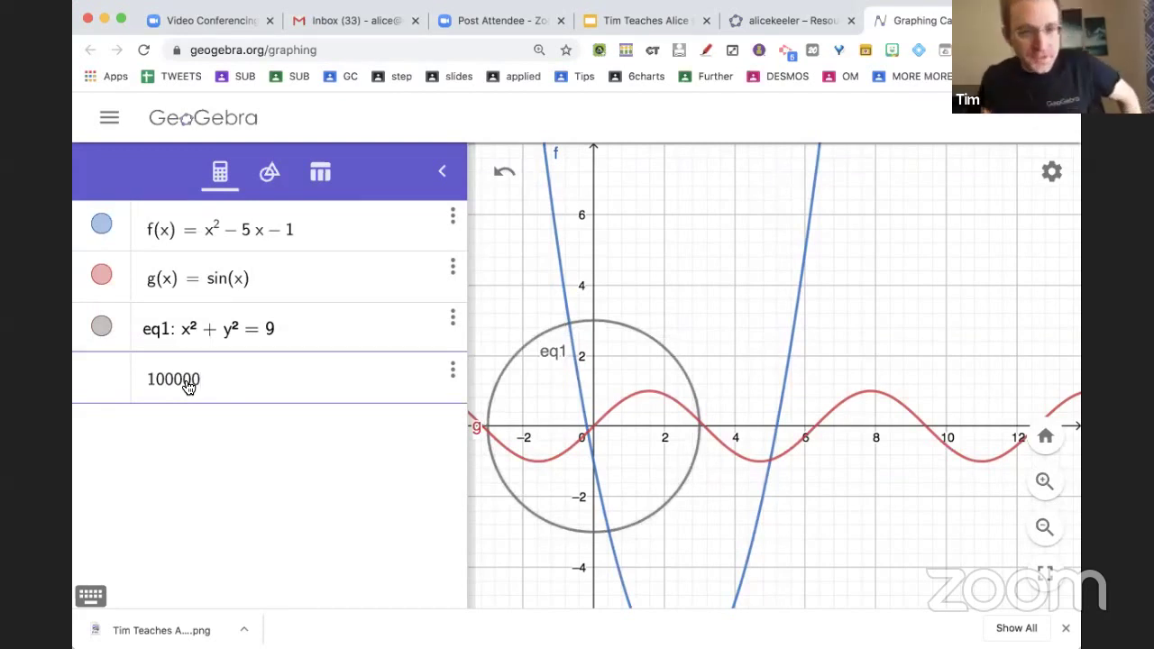
{"action": "type", "text": "0"}
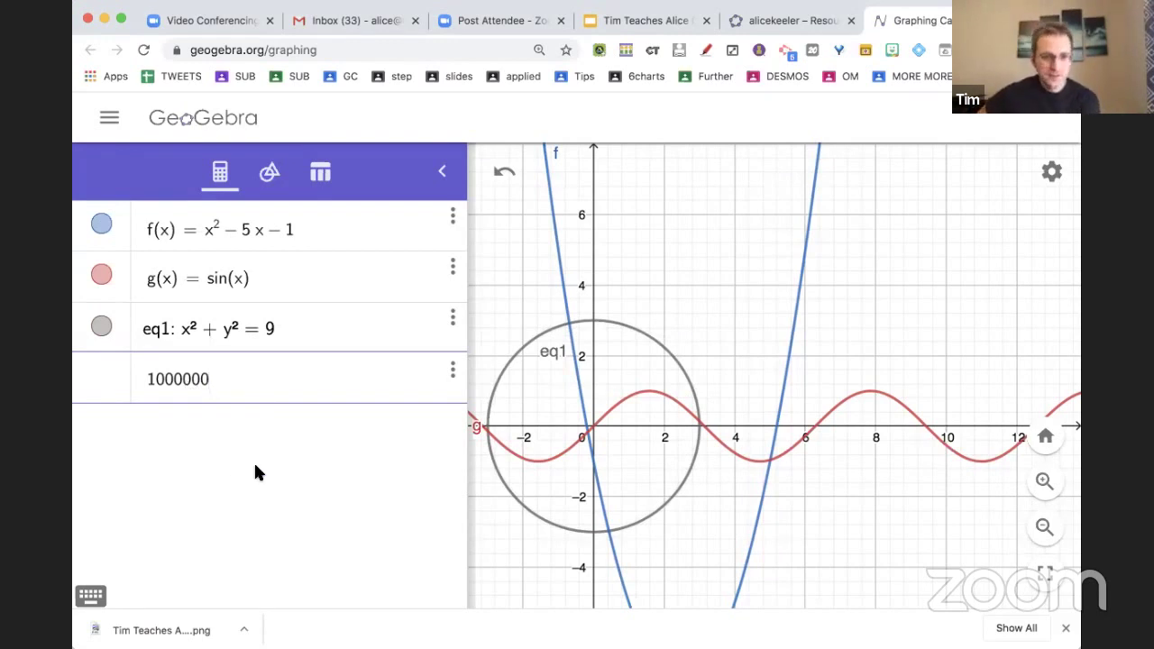
{"action": "key", "text": "Return"}
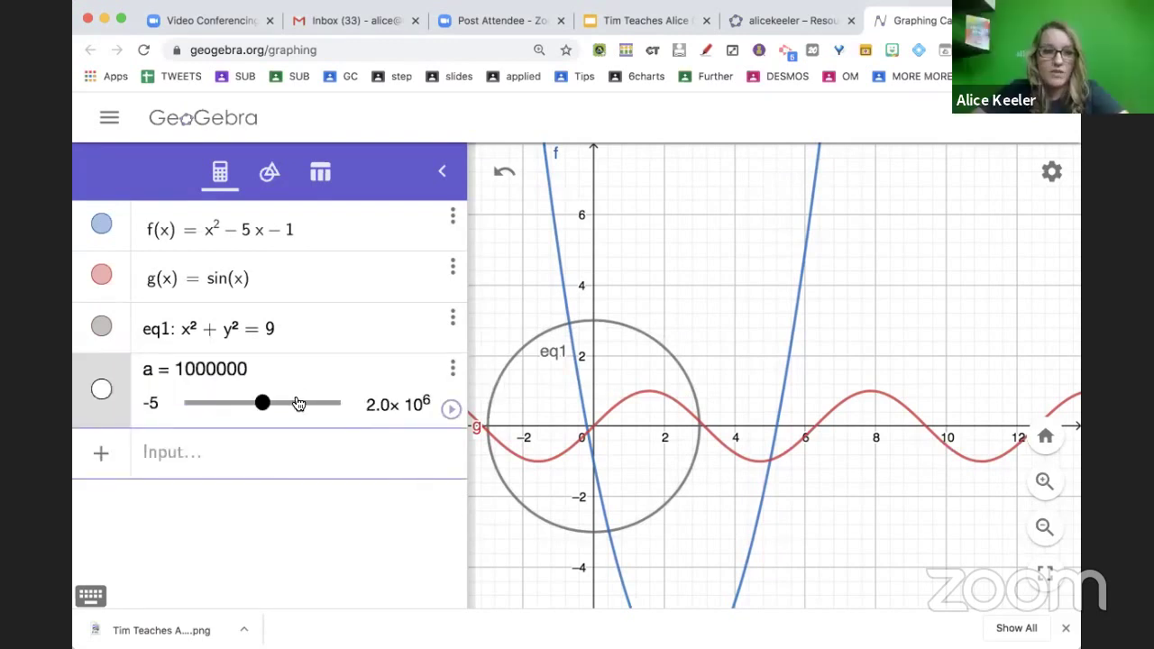
Plot the daily compound interest function 1000000(1 + .03/365)^(365x) in a new row.
{"action": "left_click", "coordinate": [257, 451]}
{"action": "type", "text": "1000"}
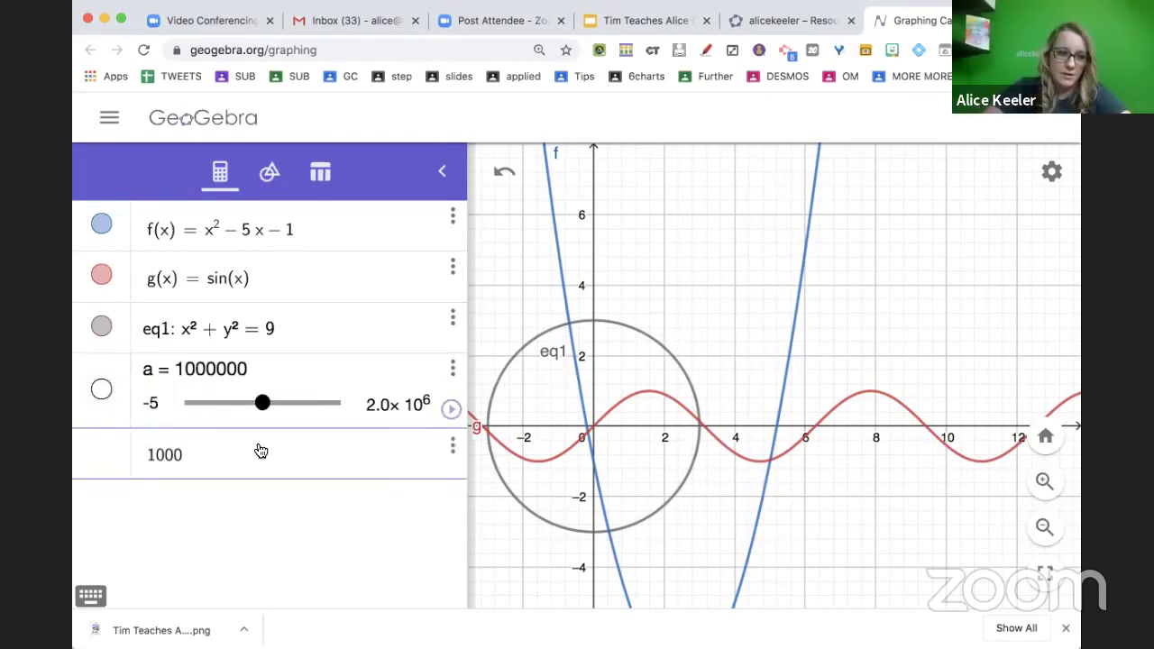
{"action": "type", "text": "000"}
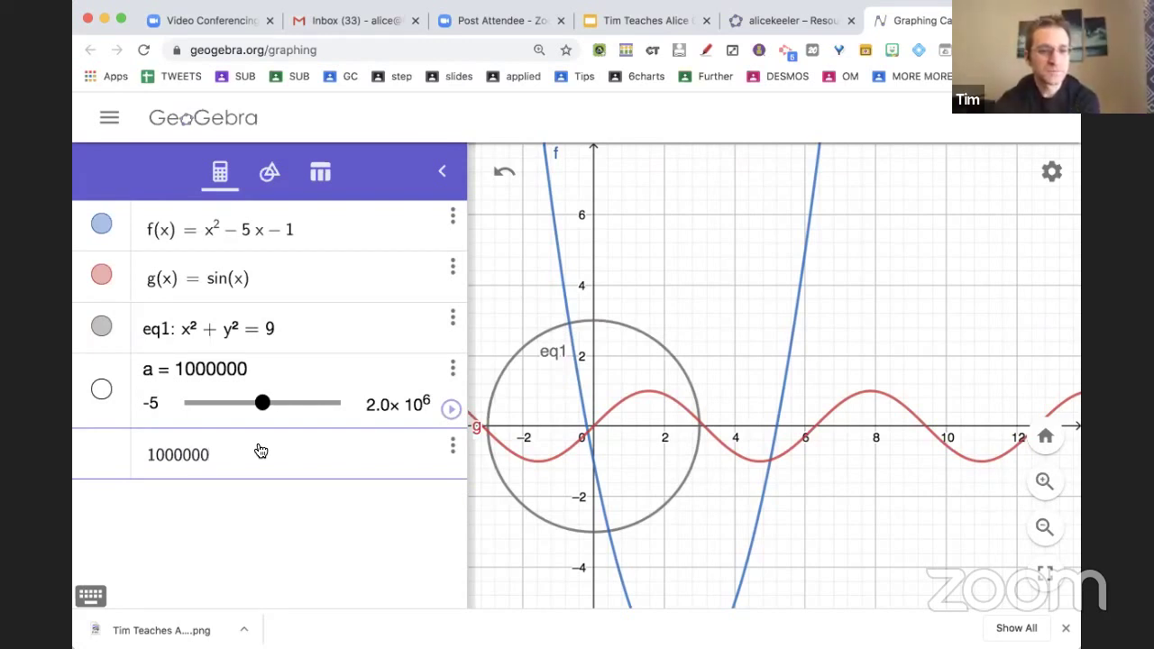
{"action": "type", "text": "("}
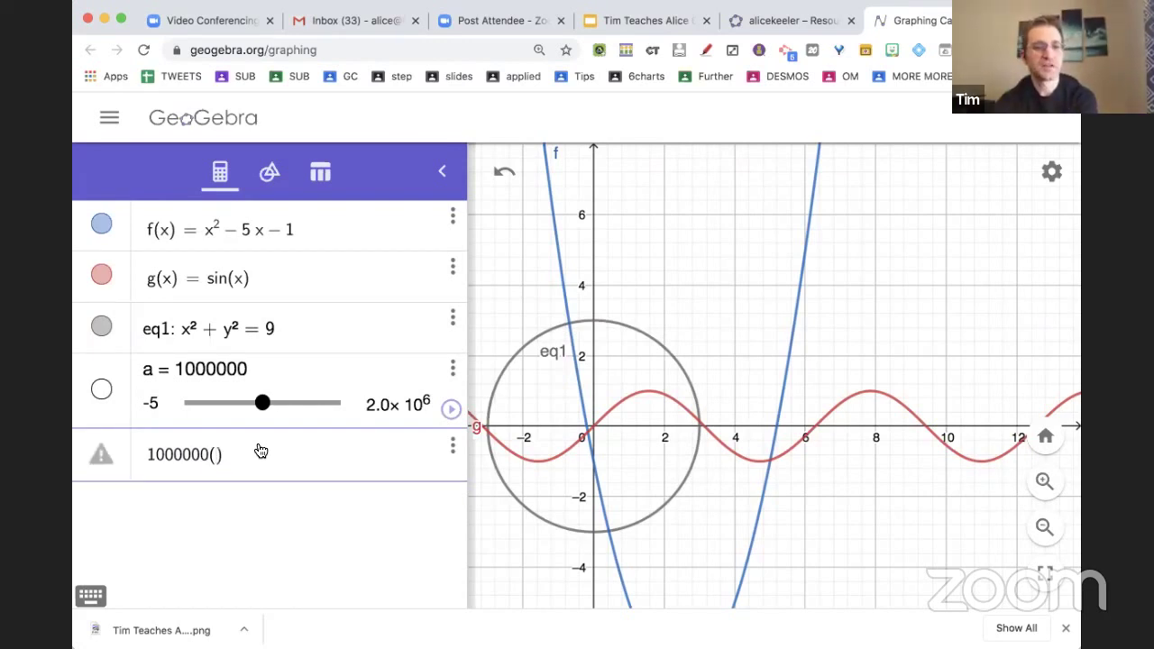
{"action": "type", "text": "1 + "}
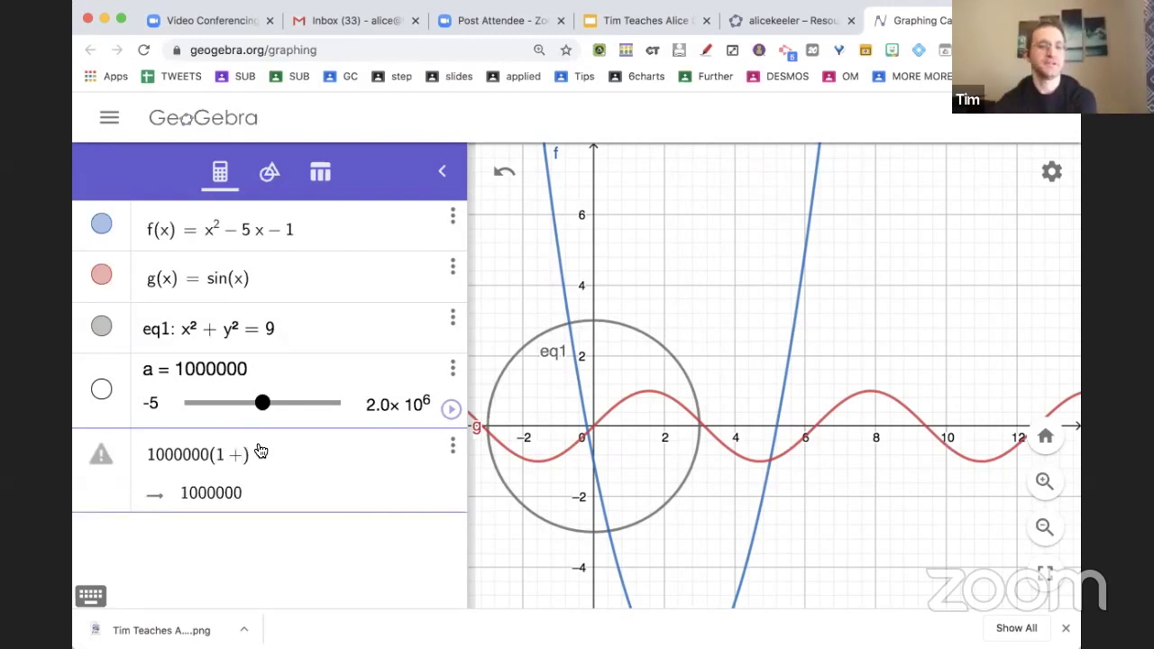
{"action": "type", "text": ".03"}
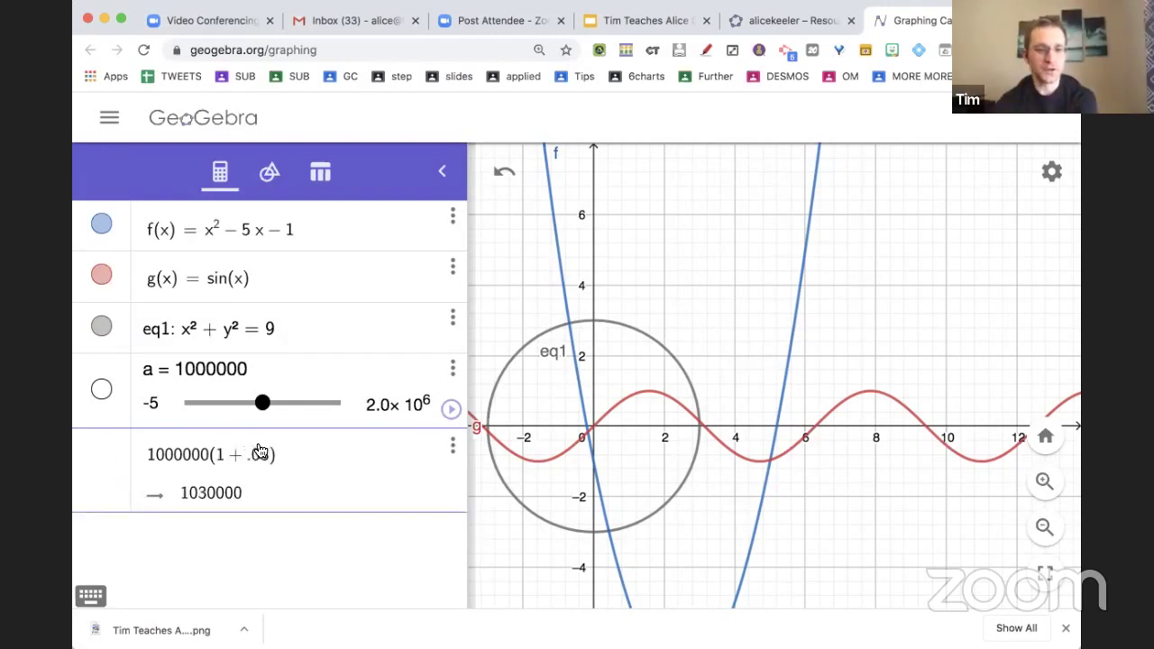
{"action": "type", "text": "/365"}
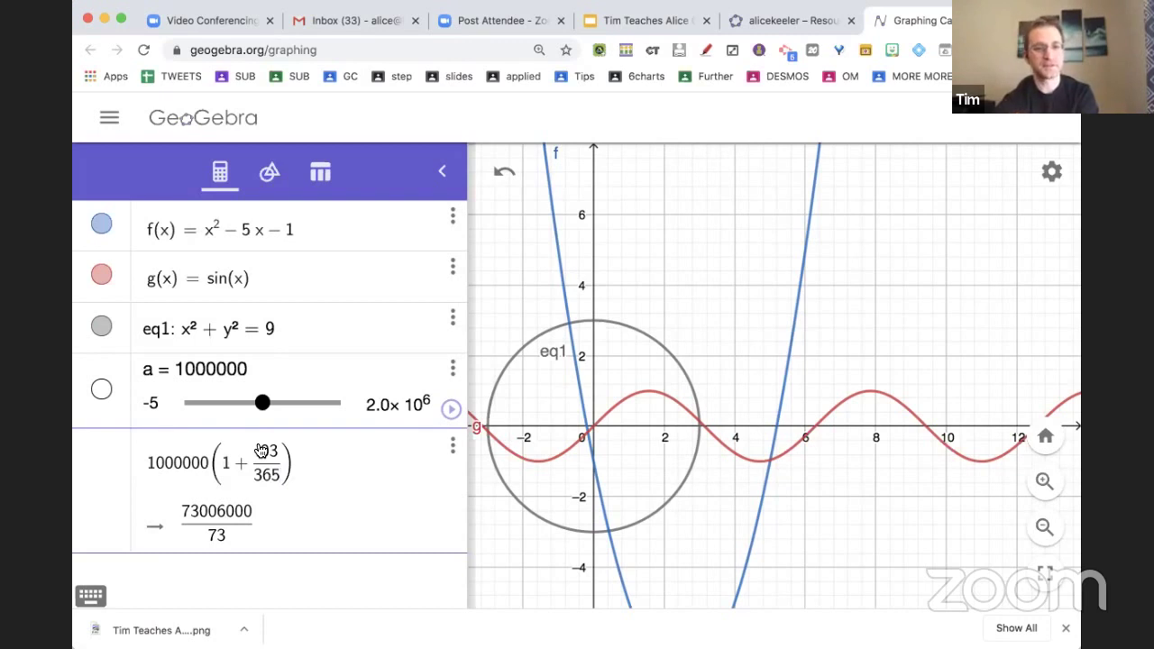
{"action": "key", "text": "Right"}
{"action": "key", "text": "Right"}
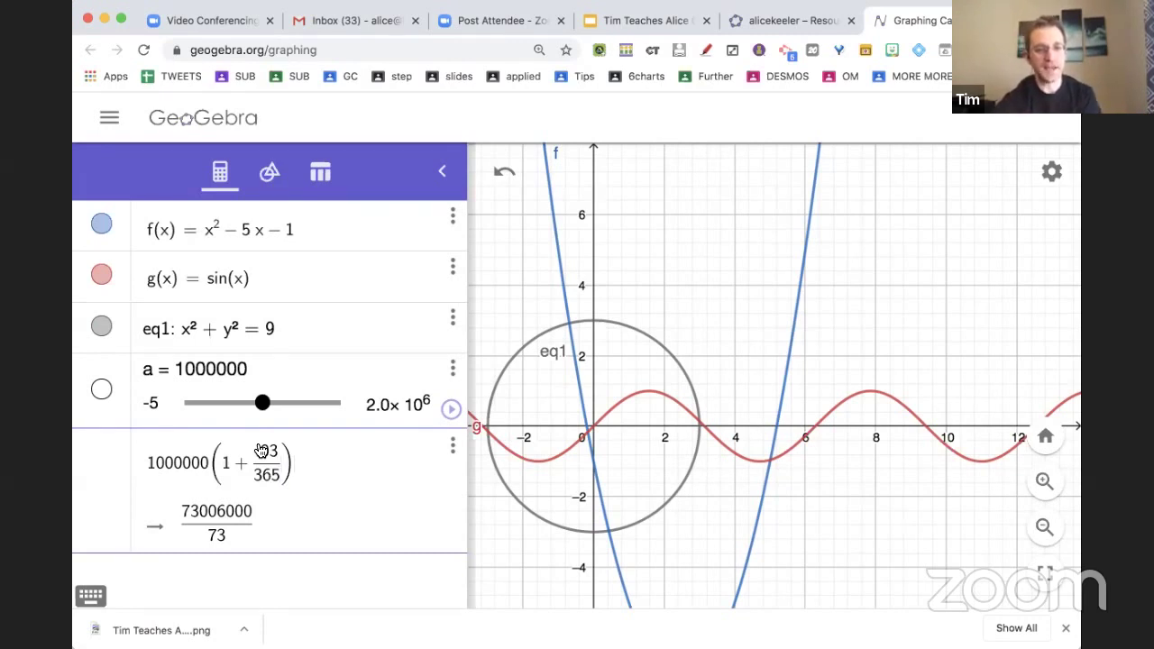
{"action": "type", "text": "^"}
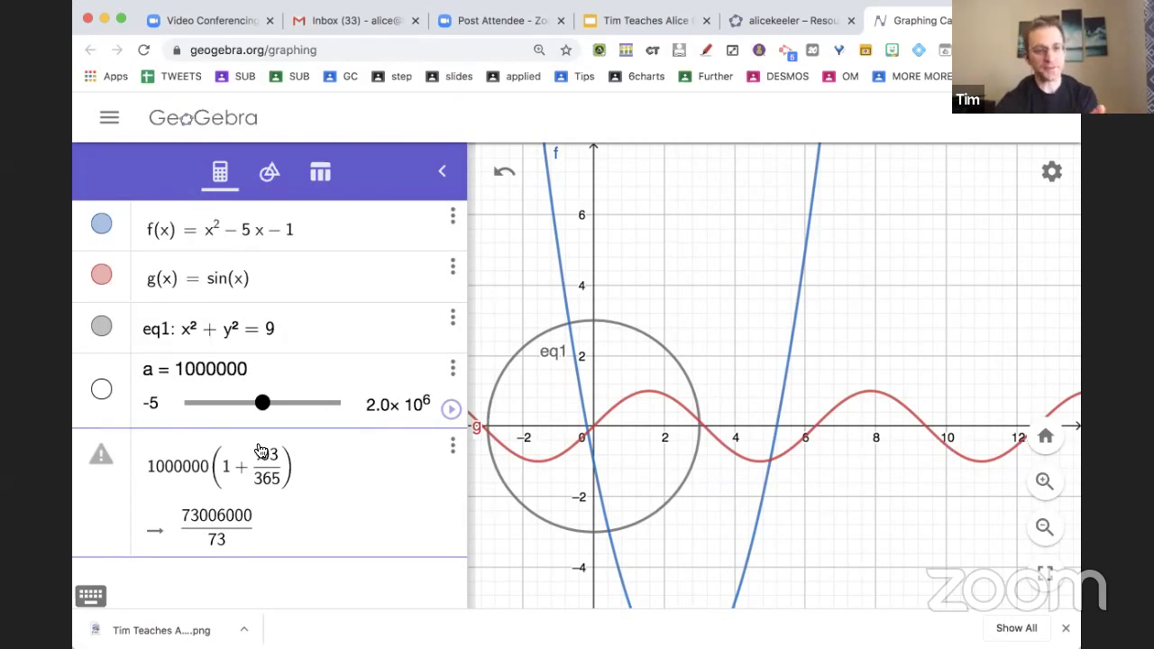
{"action": "type", "text": "^365x"}
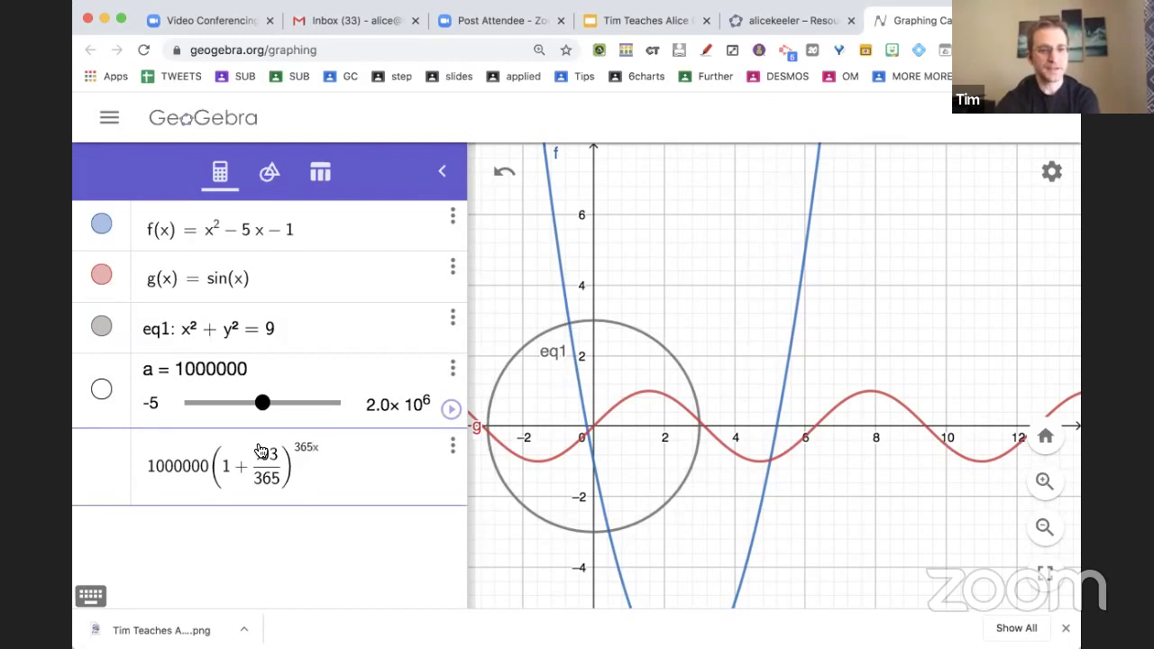
{"action": "key", "text": "Return"}
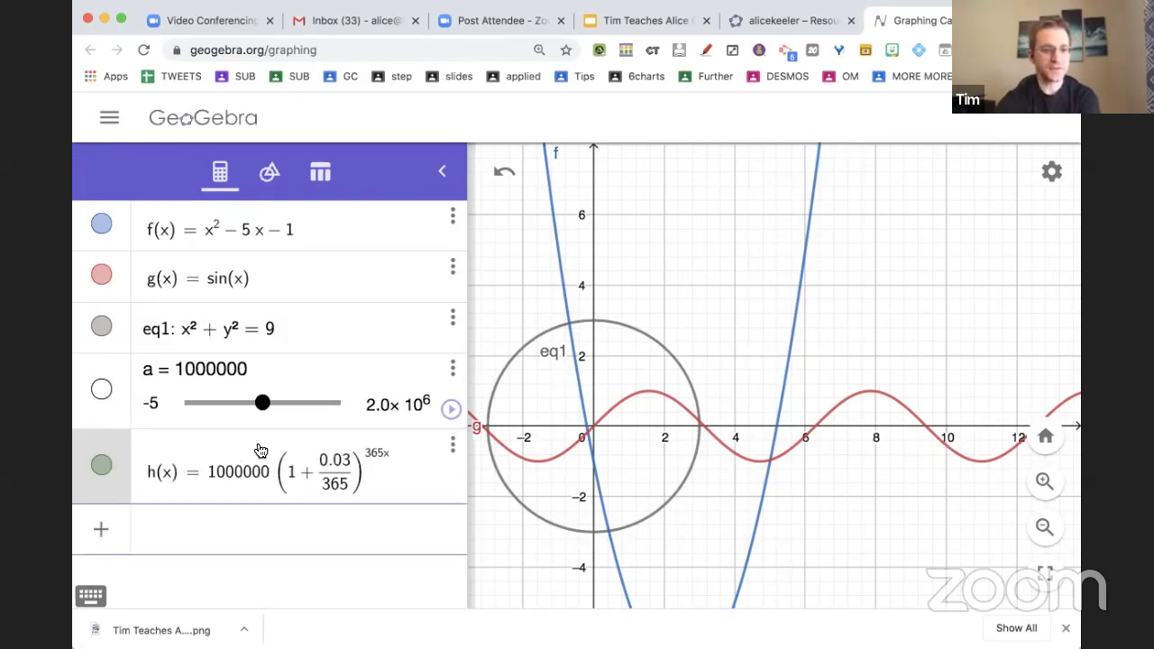
Hide the circle, the sine curve and the parabola in the graph.
{"action": "left_click", "coordinate": [672, 503]}
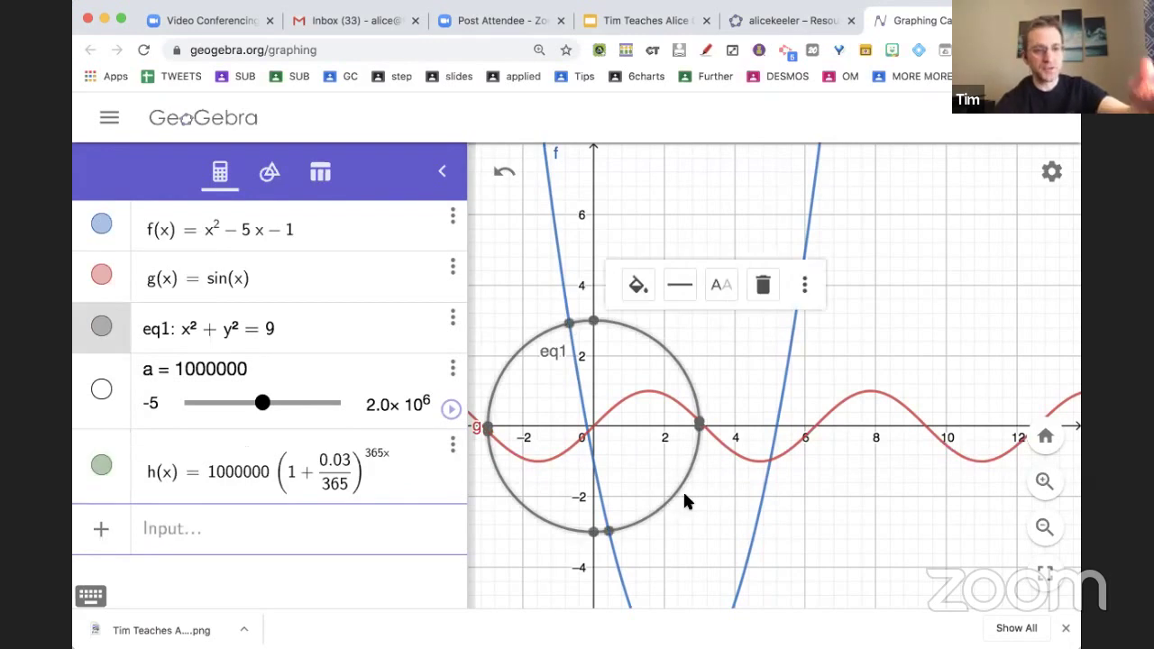
{"action": "left_click", "coordinate": [104, 328]}
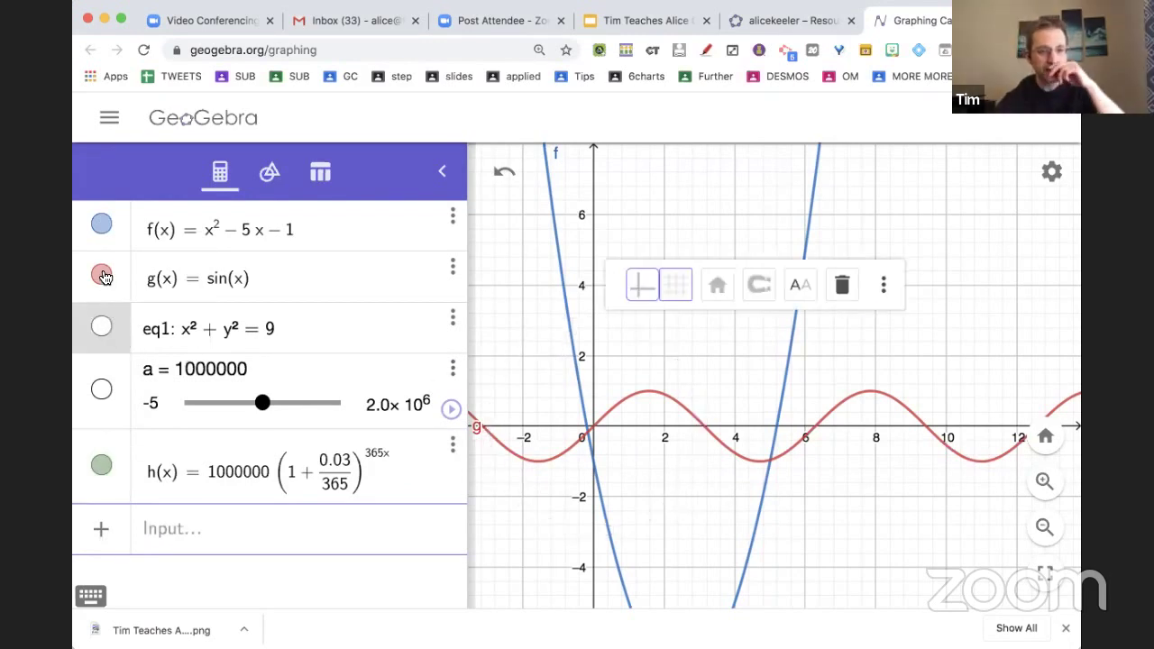
{"action": "left_click", "coordinate": [101, 273]}
{"action": "left_click", "coordinate": [101, 225]}
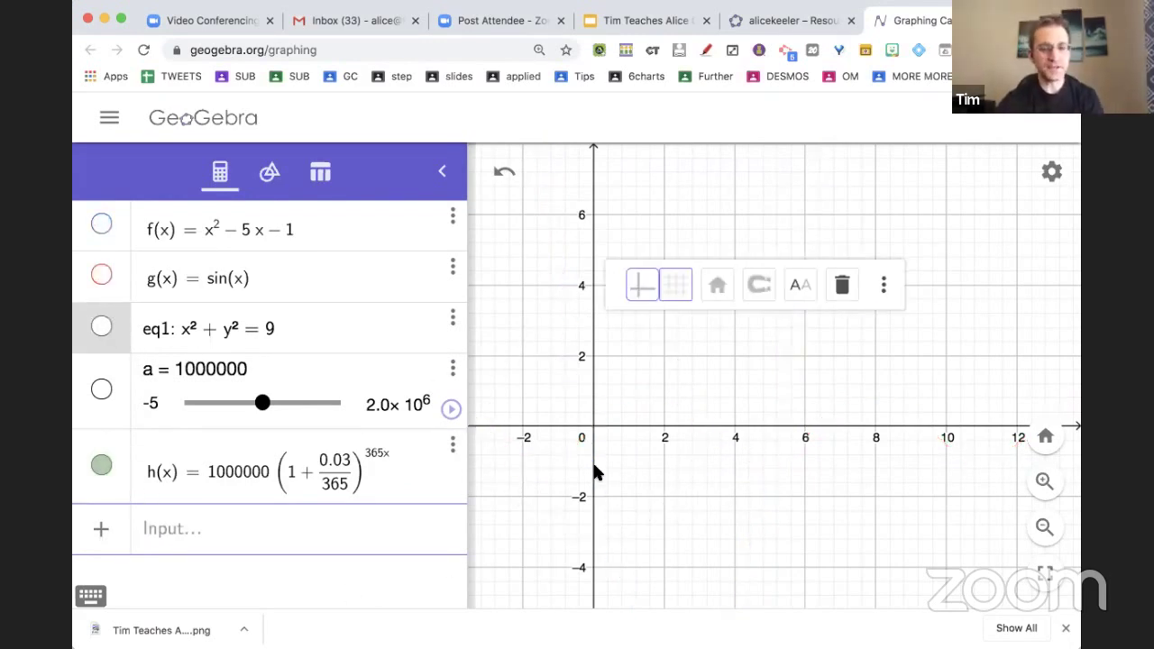
Examine the compound interest function's curve at progressively larger axis scales.
{"action": "left_click", "coordinate": [1044, 526]}
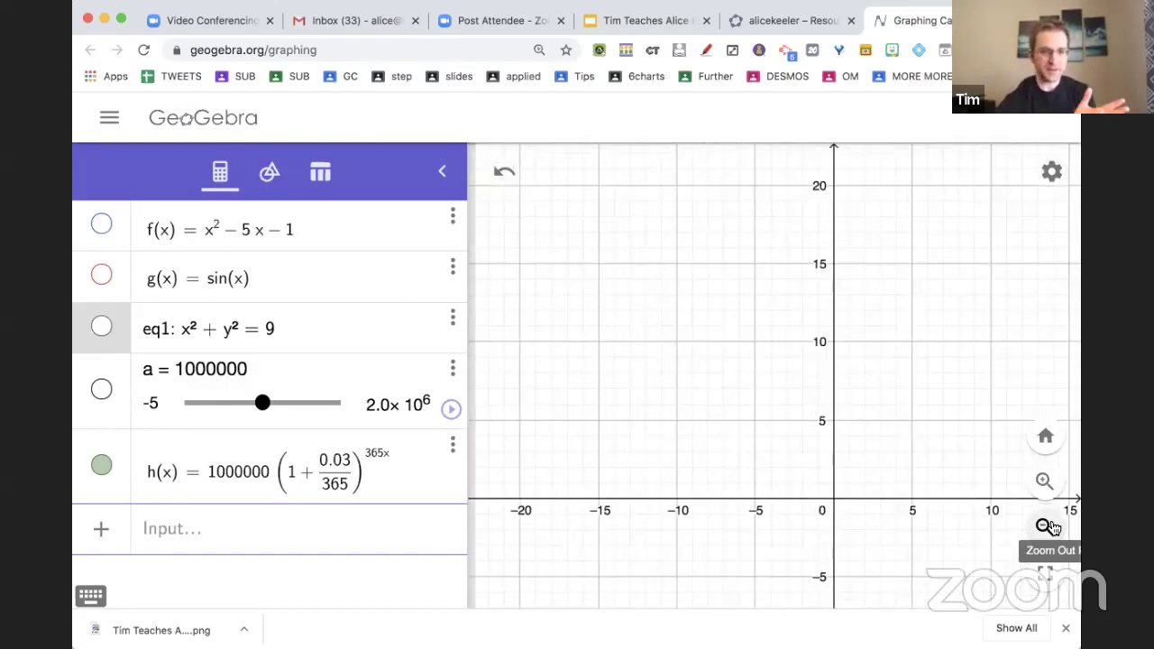
{"action": "left_click_drag", "start_coordinate": [1013, 525], "coordinate": [766, 467]}
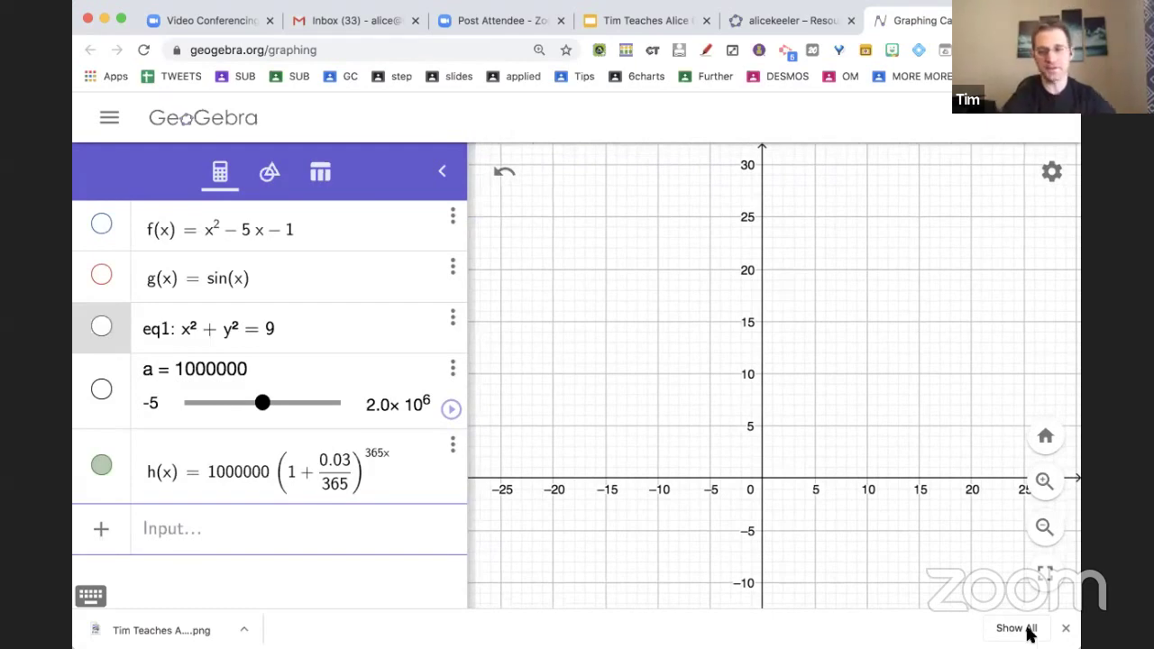
{"action": "left_click", "coordinate": [1045, 527]}
{"action": "left_click", "coordinate": [1054, 528]}
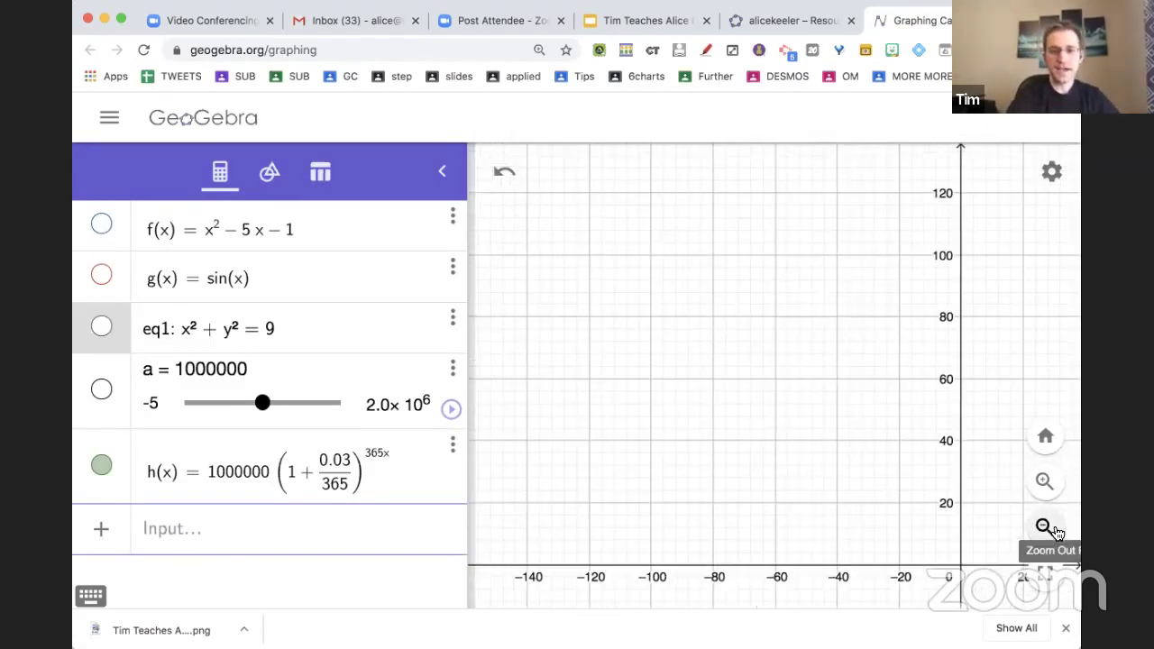
{"action": "left_click", "coordinate": [1053, 528]}
{"action": "left_click", "coordinate": [1054, 529]}
{"action": "left_click", "coordinate": [1054, 528]}
{"action": "left_click", "coordinate": [1053, 528]}
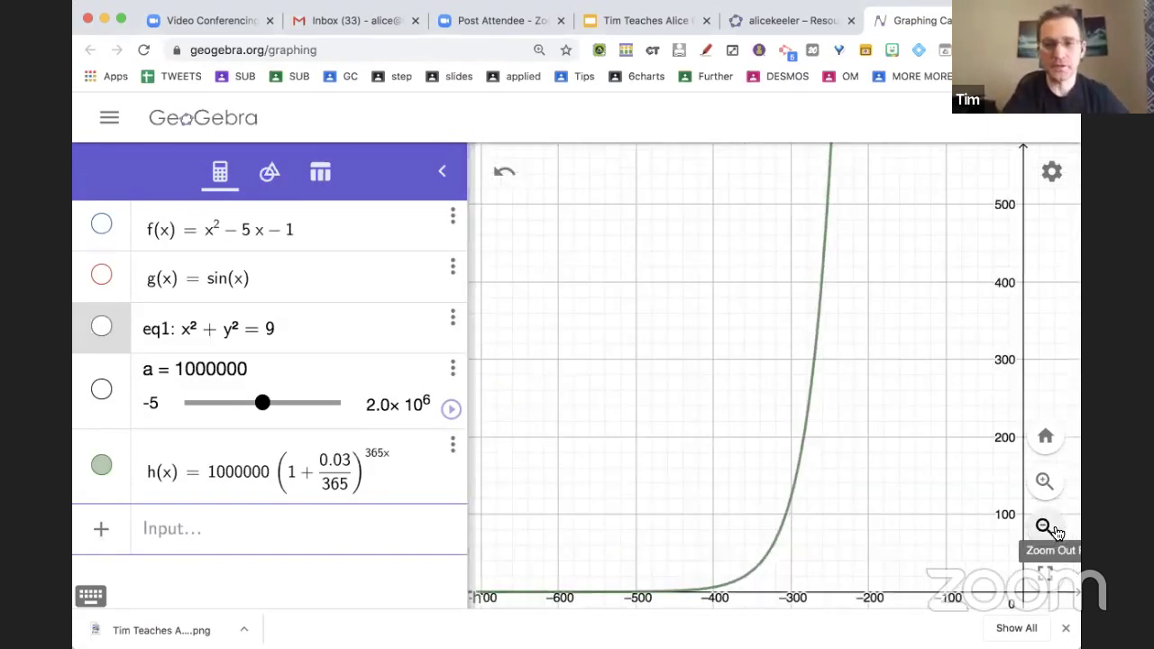
{"action": "left_click", "coordinate": [1054, 528]}
{"action": "left_click", "coordinate": [1053, 528]}
{"action": "left_click", "coordinate": [1053, 528]}
{"action": "left_click", "coordinate": [1054, 528]}
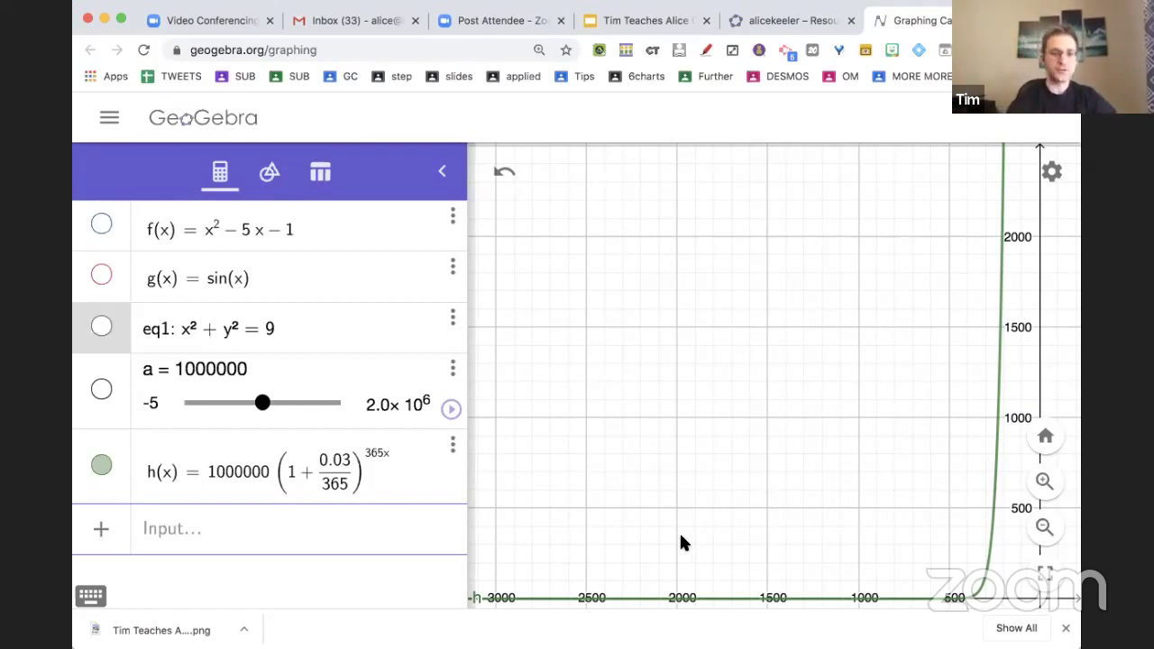
Plot the horizontal line y = 2000000 in a new row below the compound interest function.
{"action": "left_click", "coordinate": [370, 530]}
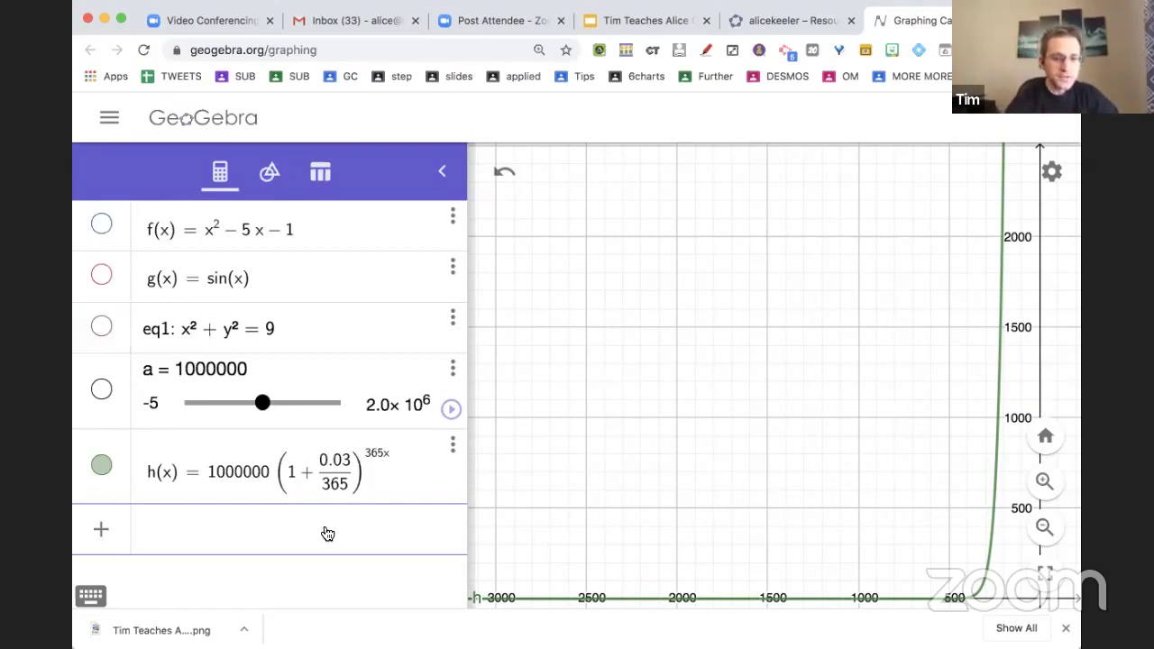
{"action": "type", "text": "y = "}
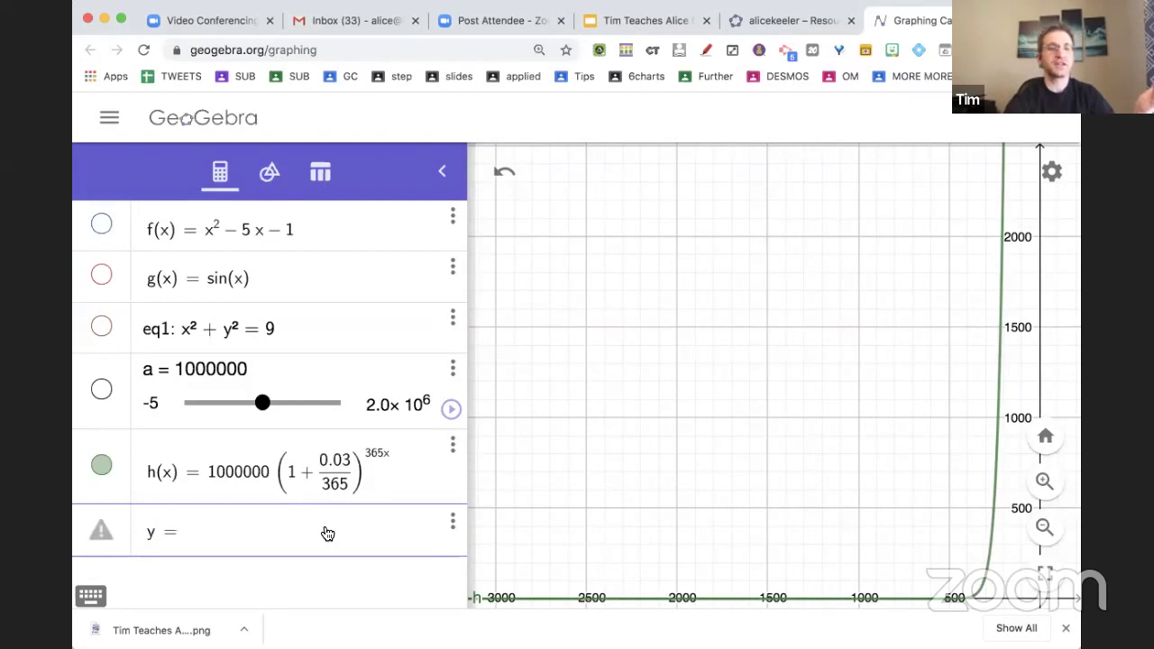
{"action": "type", "text": "20000"}
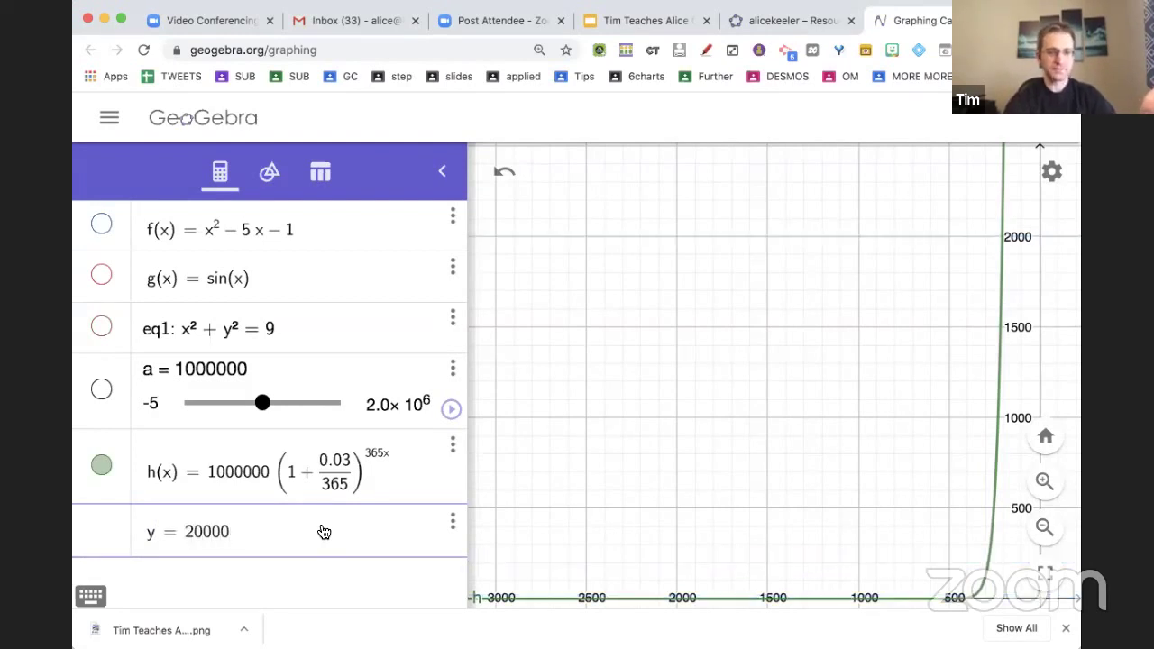
{"action": "type", "text": "00"}
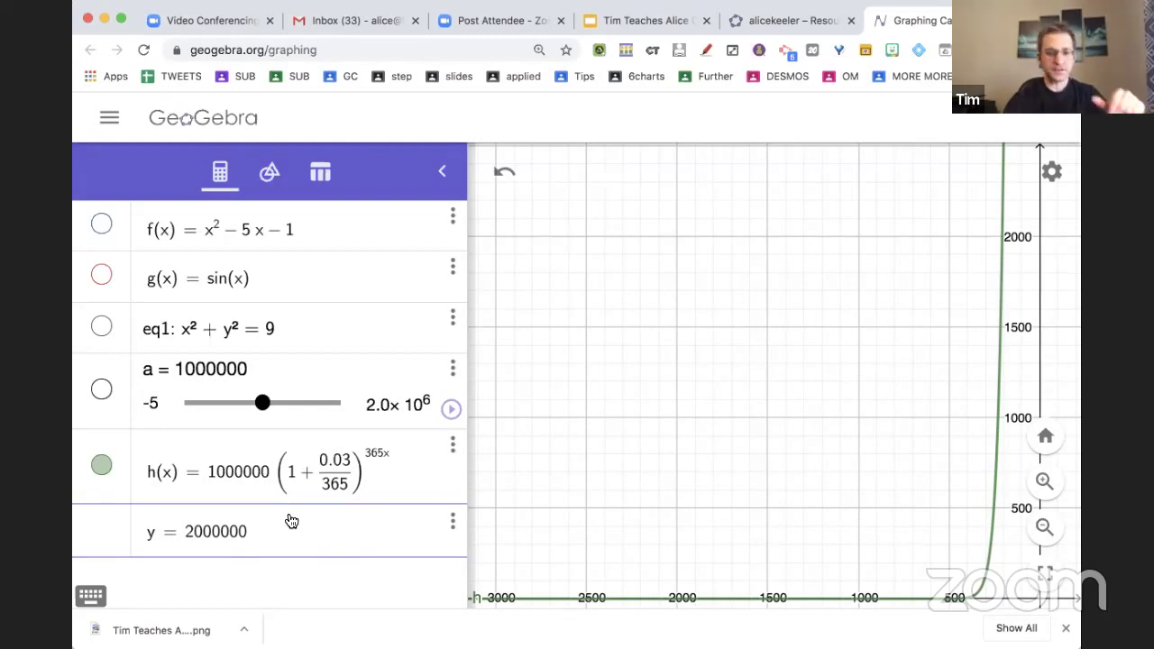
{"action": "key", "text": "Return"}
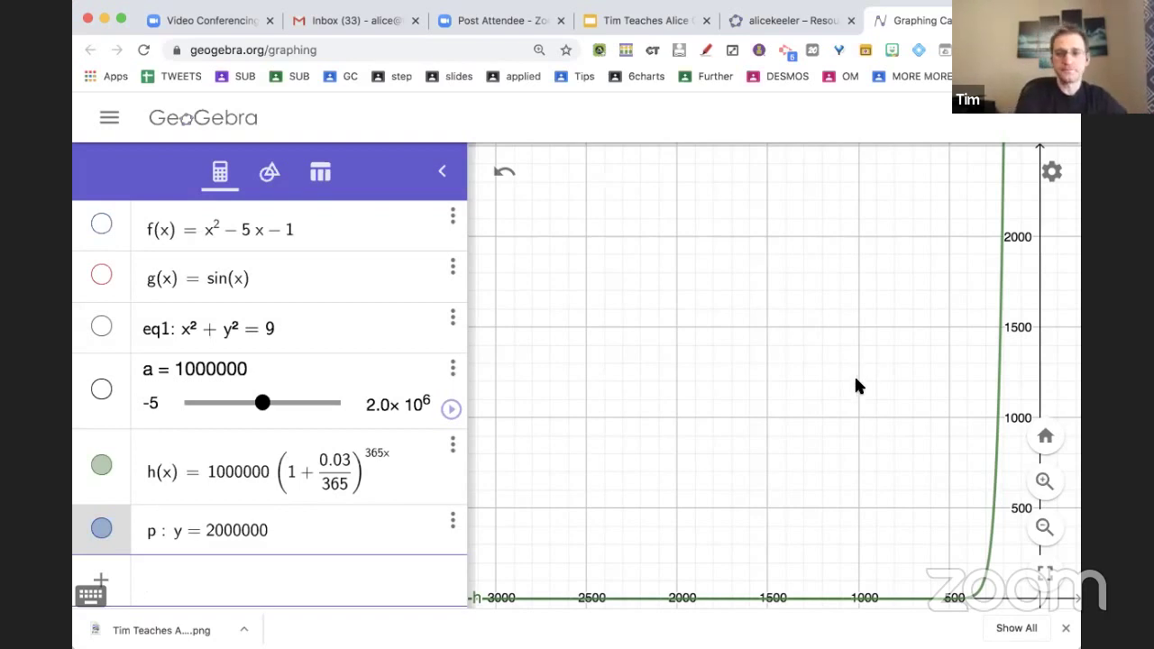
Examine the graph at scales in the millions to locate where the line y = 2000000 meets the compound interest curve.
{"action": "left_click", "coordinate": [1044, 527]}
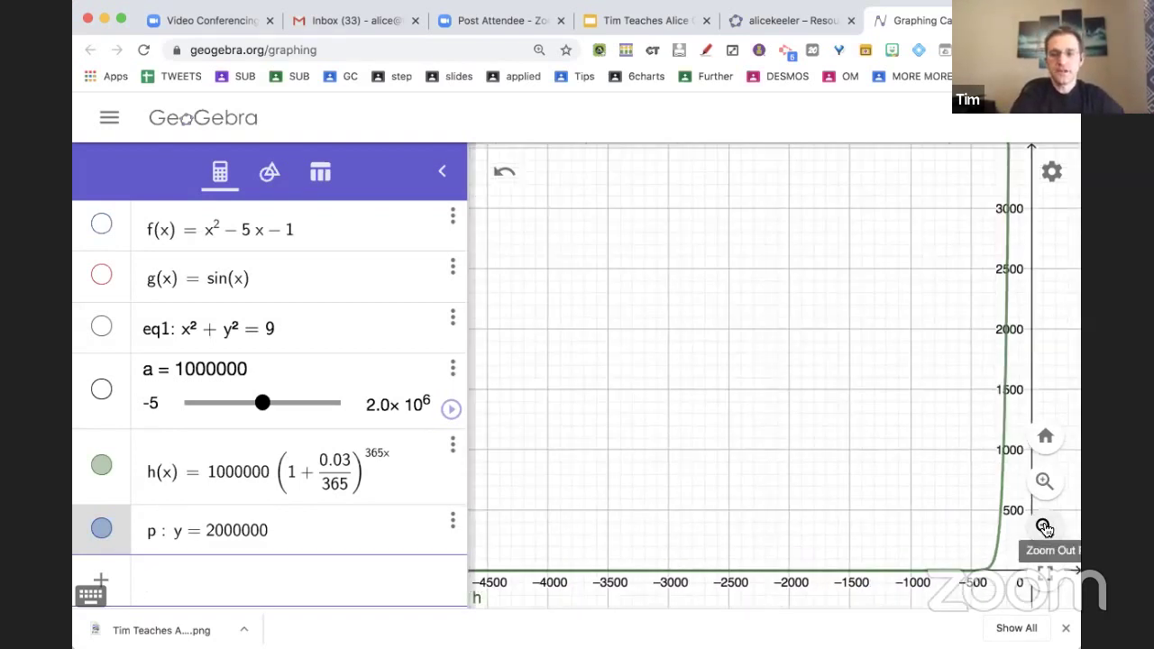
{"action": "left_click", "coordinate": [1043, 528]}
{"action": "left_click", "coordinate": [1044, 528]}
{"action": "left_click", "coordinate": [1043, 528]}
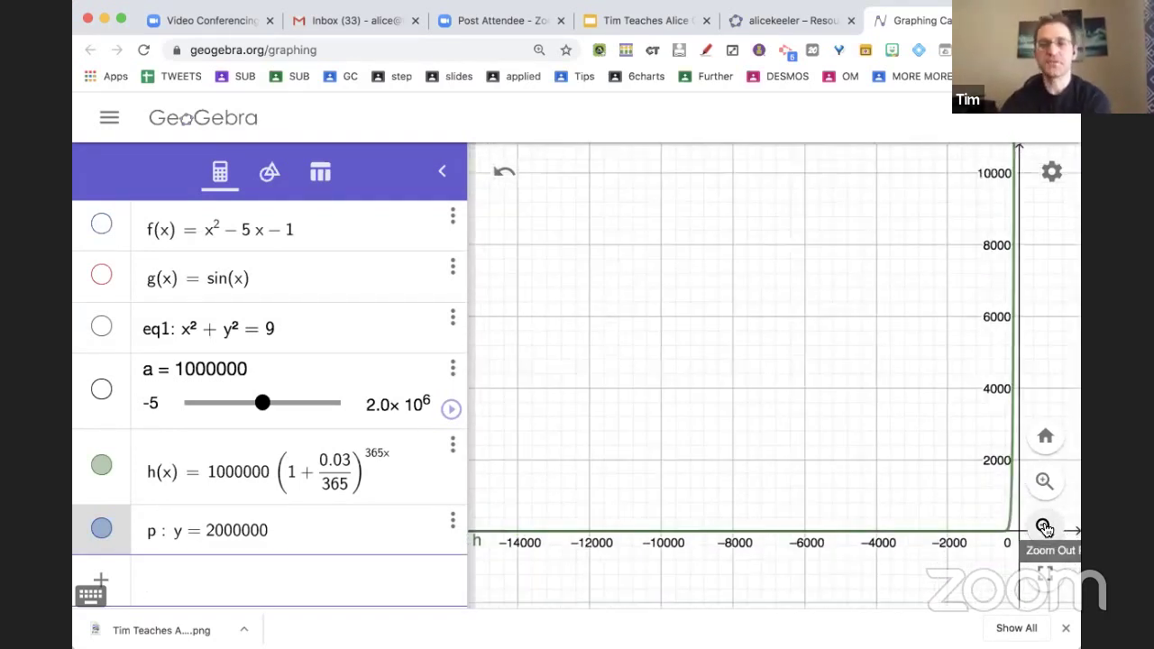
{"action": "left_click", "coordinate": [1044, 527]}
{"action": "left_click", "coordinate": [1043, 528]}
{"action": "left_click", "coordinate": [1043, 528]}
{"action": "left_click", "coordinate": [1044, 527]}
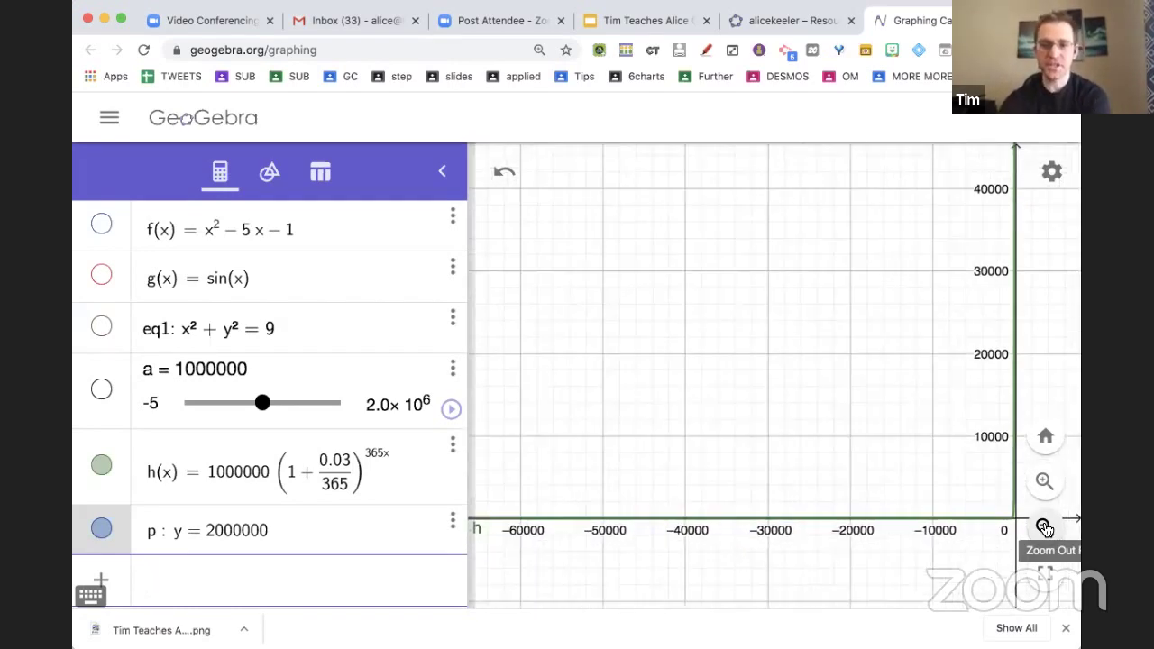
{"action": "left_click", "coordinate": [1044, 527]}
{"action": "left_click", "coordinate": [1044, 527]}
{"action": "left_click", "coordinate": [1043, 527]}
{"action": "left_click", "coordinate": [1044, 527]}
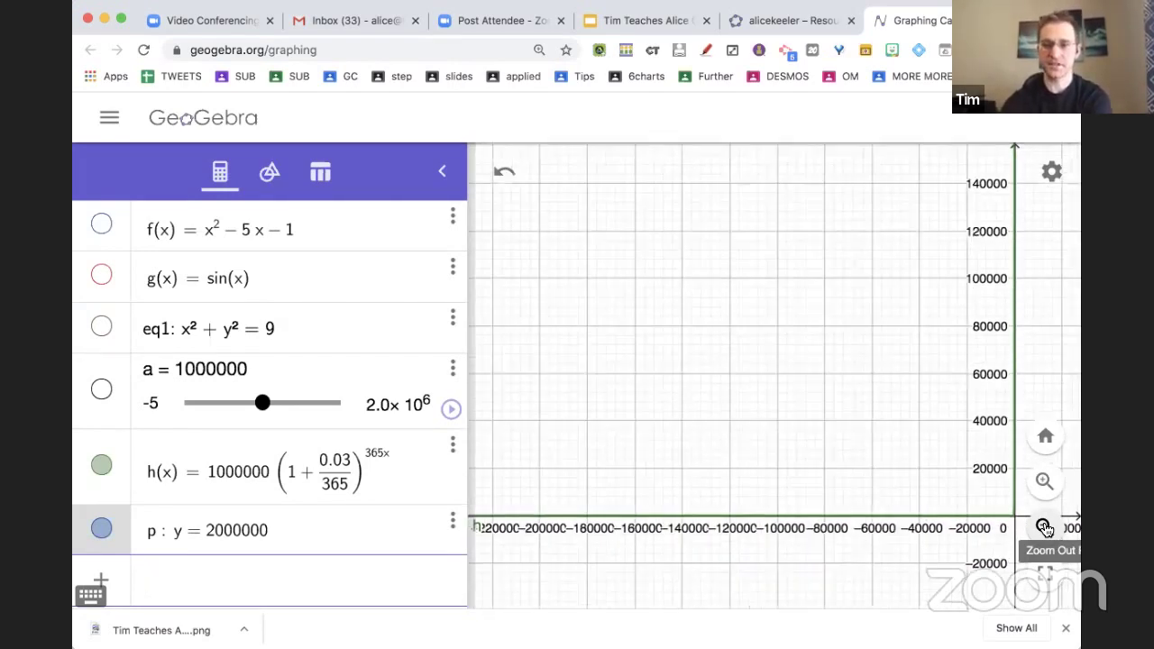
{"action": "left_click", "coordinate": [1044, 527]}
{"action": "left_click", "coordinate": [1043, 528]}
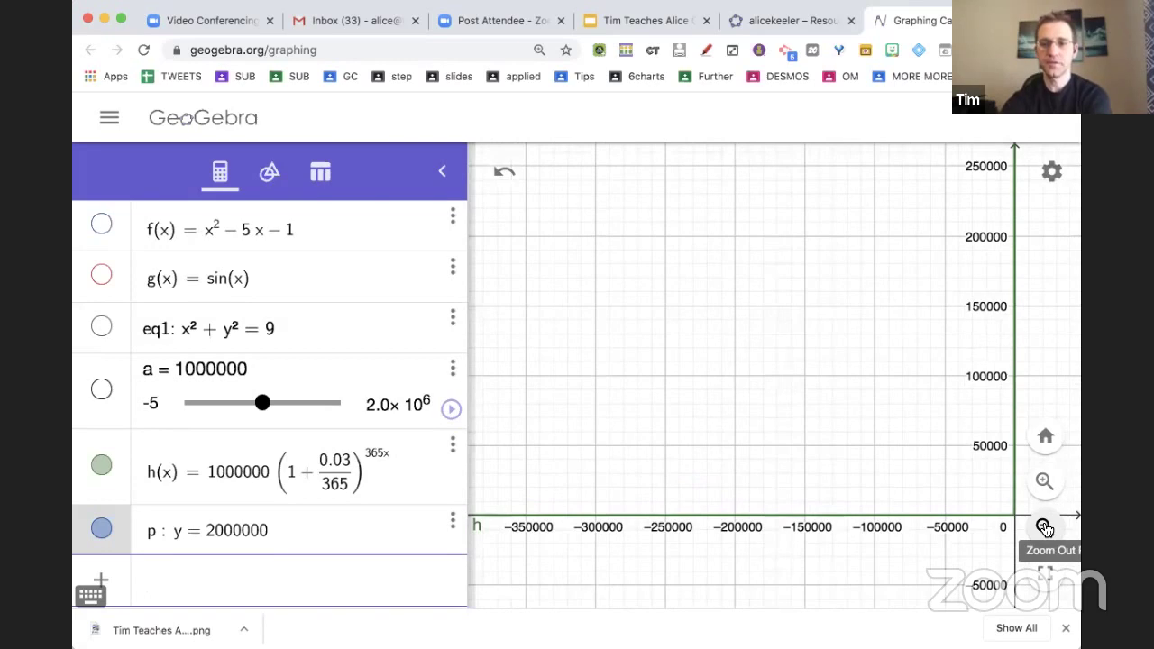
{"action": "left_click", "coordinate": [1044, 527]}
{"action": "left_click", "coordinate": [1044, 528]}
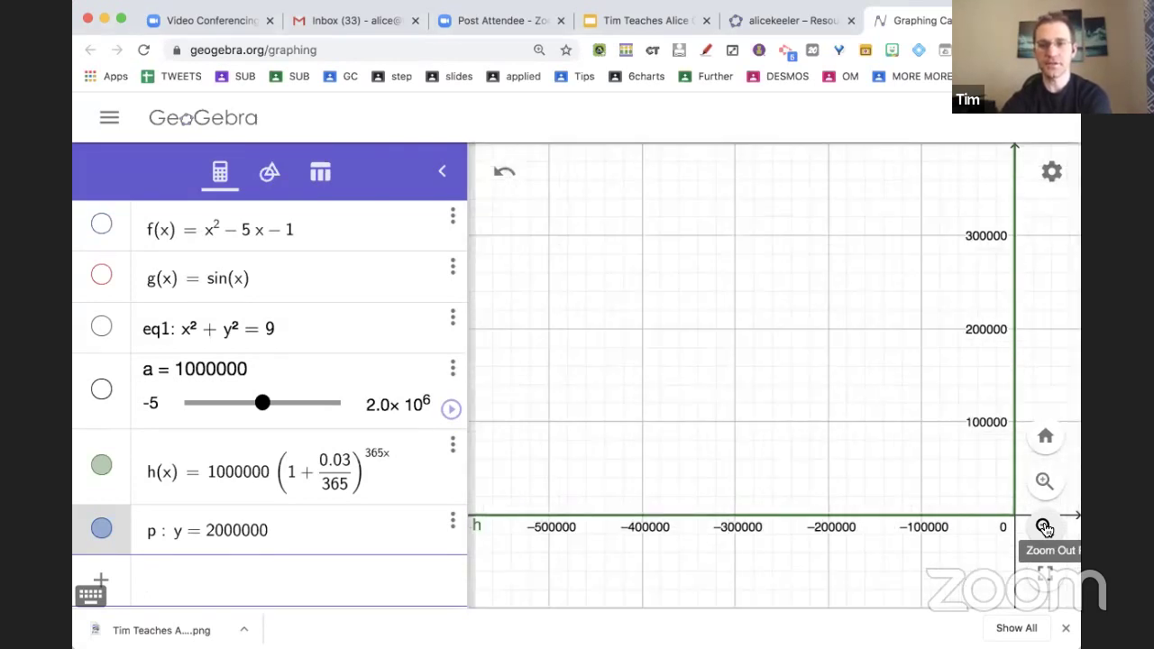
{"action": "left_click", "coordinate": [1043, 527]}
{"action": "left_click", "coordinate": [1043, 527]}
{"action": "left_click", "coordinate": [1044, 527]}
{"action": "left_click", "coordinate": [1044, 527]}
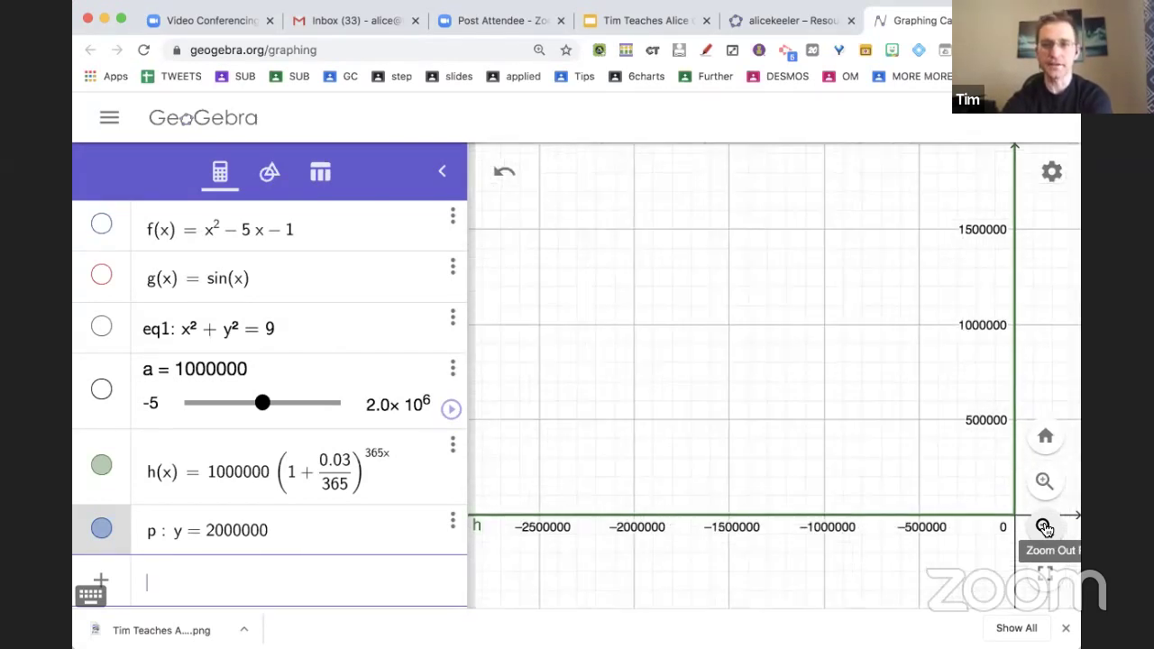
{"action": "left_click", "coordinate": [1044, 528]}
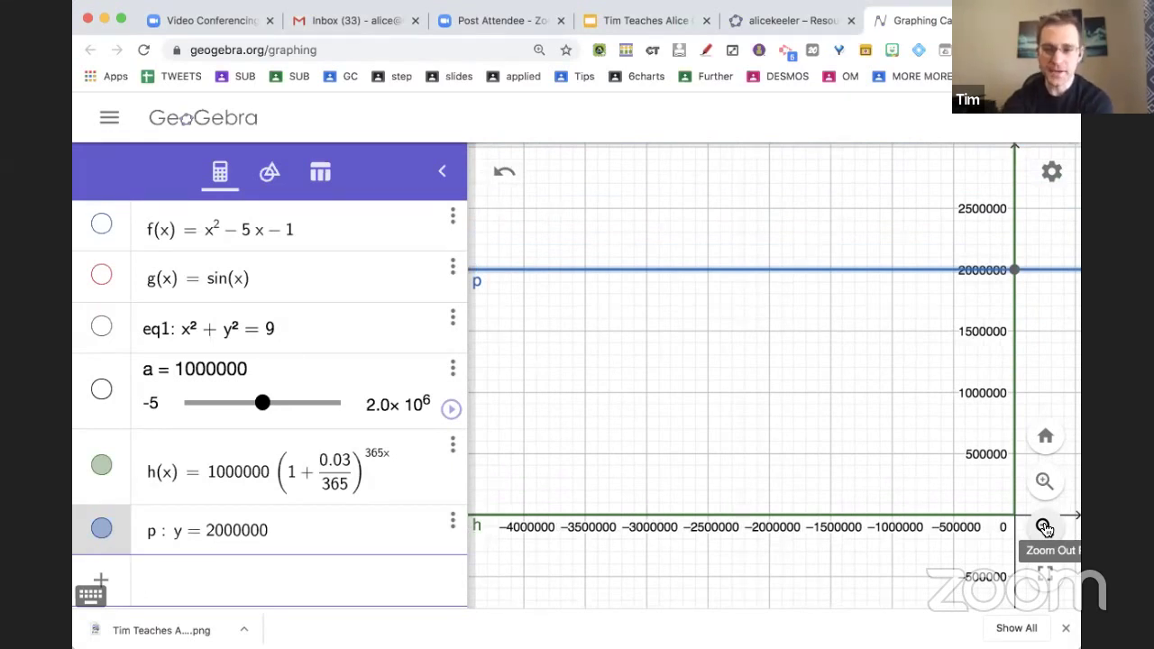
{"action": "left_click", "coordinate": [1043, 482]}
{"action": "left_click", "coordinate": [1043, 484]}
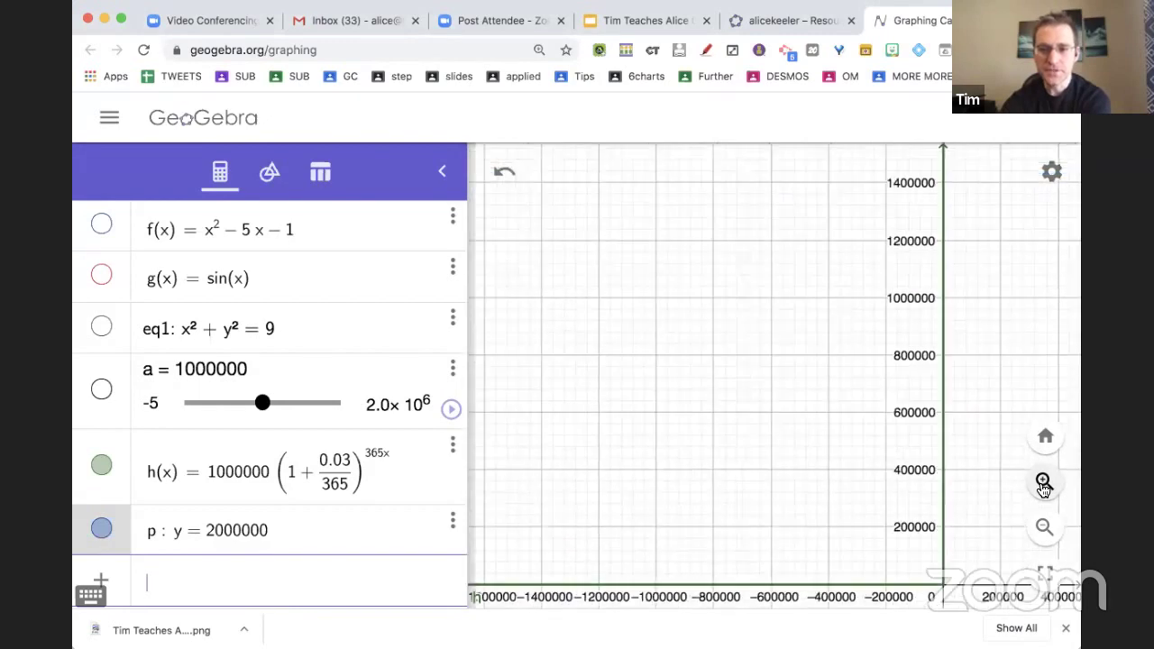
{"action": "left_click", "coordinate": [1043, 484]}
{"action": "left_click", "coordinate": [1043, 484]}
{"action": "left_click", "coordinate": [1043, 484]}
{"action": "left_click", "coordinate": [1043, 484]}
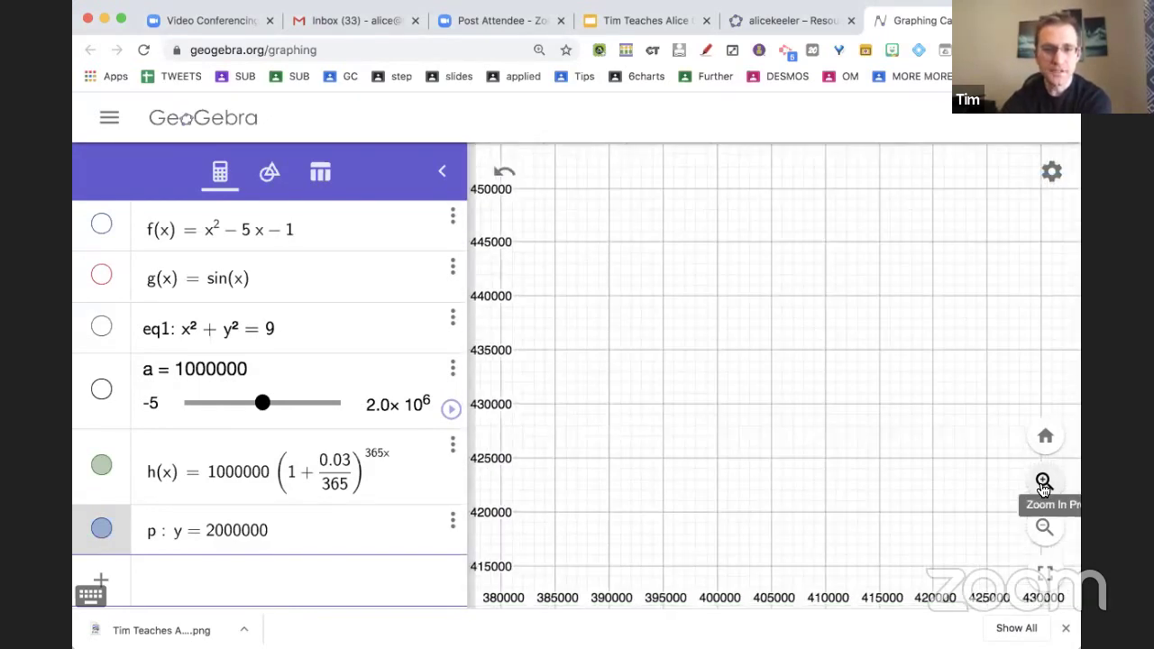
{"action": "left_click_drag", "start_coordinate": [777, 503], "coordinate": [1017, 497]}
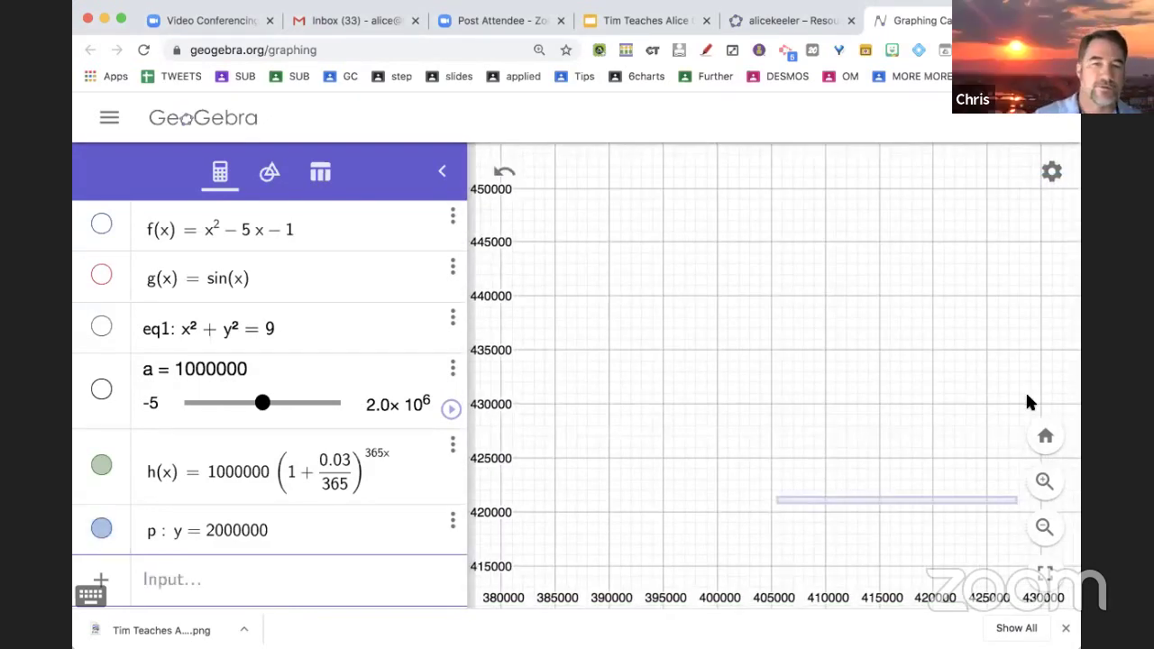
Restore the default view and rescale both axes to show y-values past 2000000 and x-values from about -100 to 100.
{"action": "left_click", "coordinate": [1045, 437]}
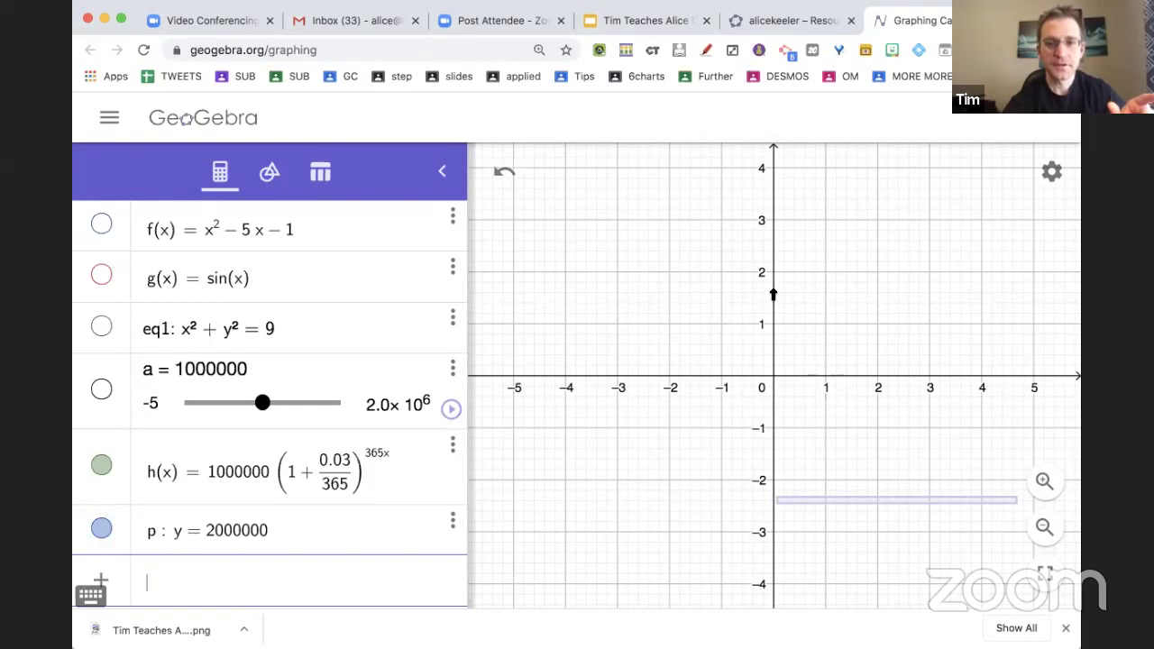
{"action": "left_click_drag", "start_coordinate": [771, 290], "coordinate": [776, 374]}
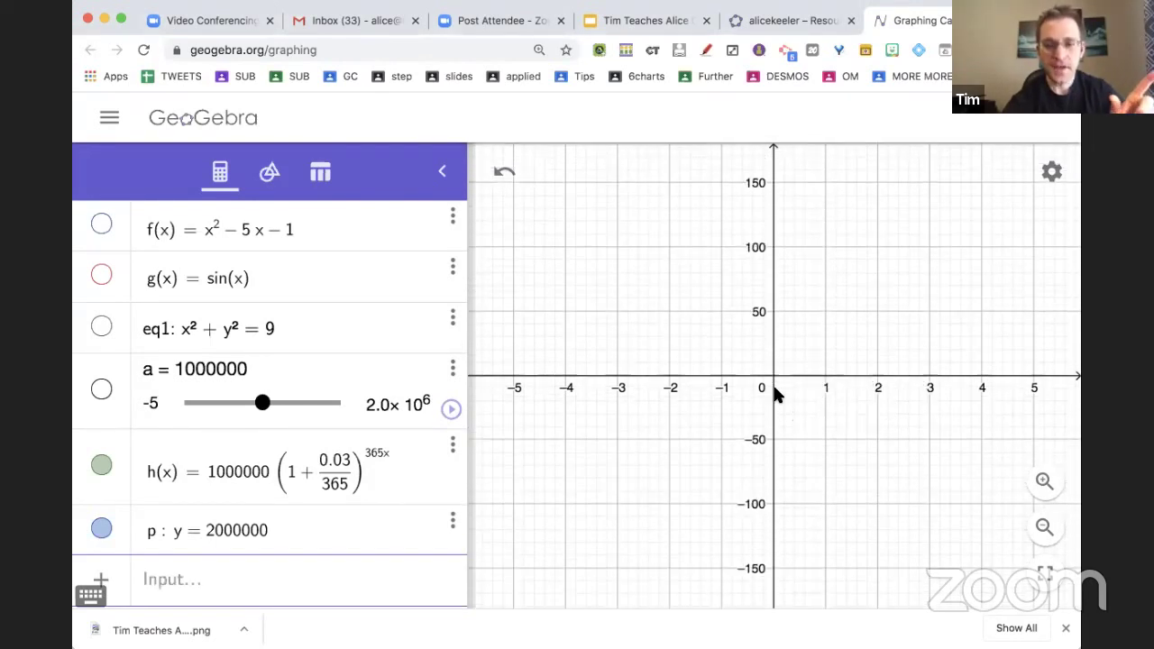
{"action": "left_click_drag", "start_coordinate": [772, 243], "coordinate": [777, 345]}
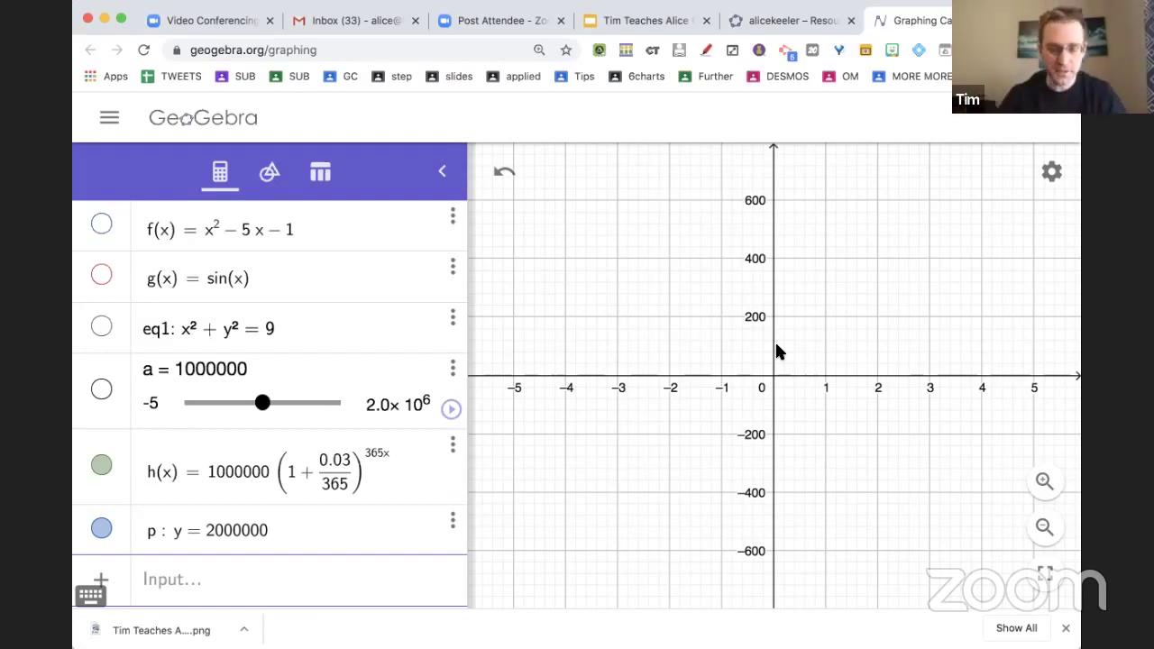
{"action": "left_click_drag", "start_coordinate": [765, 320], "coordinate": [773, 456]}
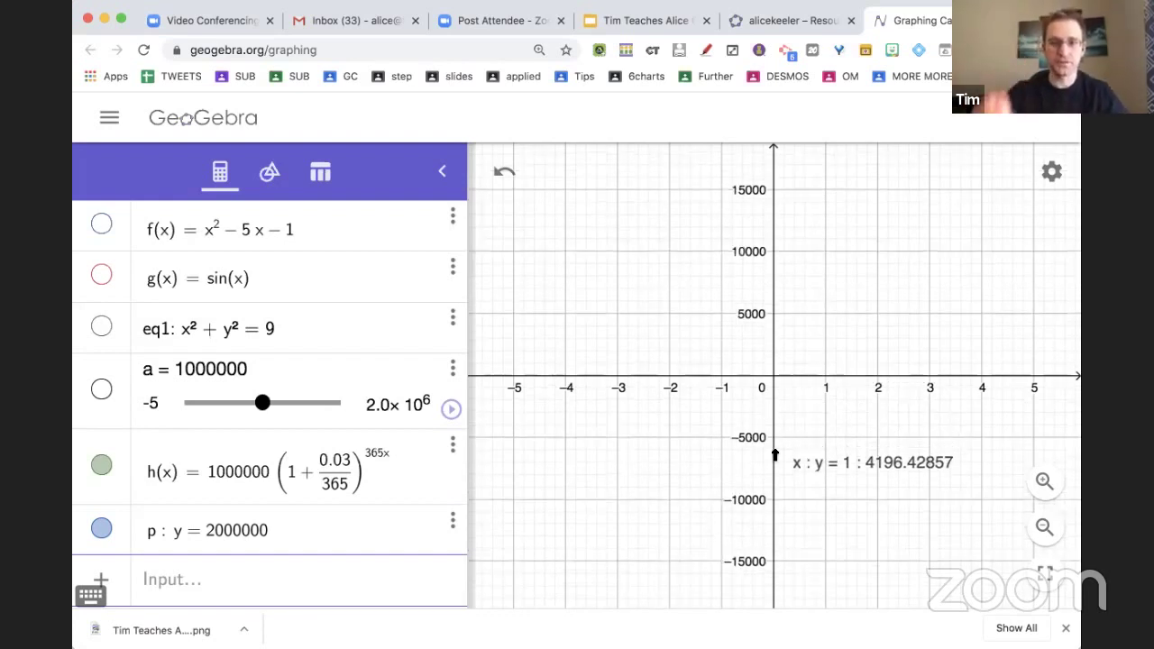
{"action": "left_click_drag", "start_coordinate": [772, 181], "coordinate": [772, 322]}
{"action": "left_click_drag", "start_coordinate": [773, 196], "coordinate": [777, 309]}
{"action": "left_click_drag", "start_coordinate": [777, 187], "coordinate": [772, 341]}
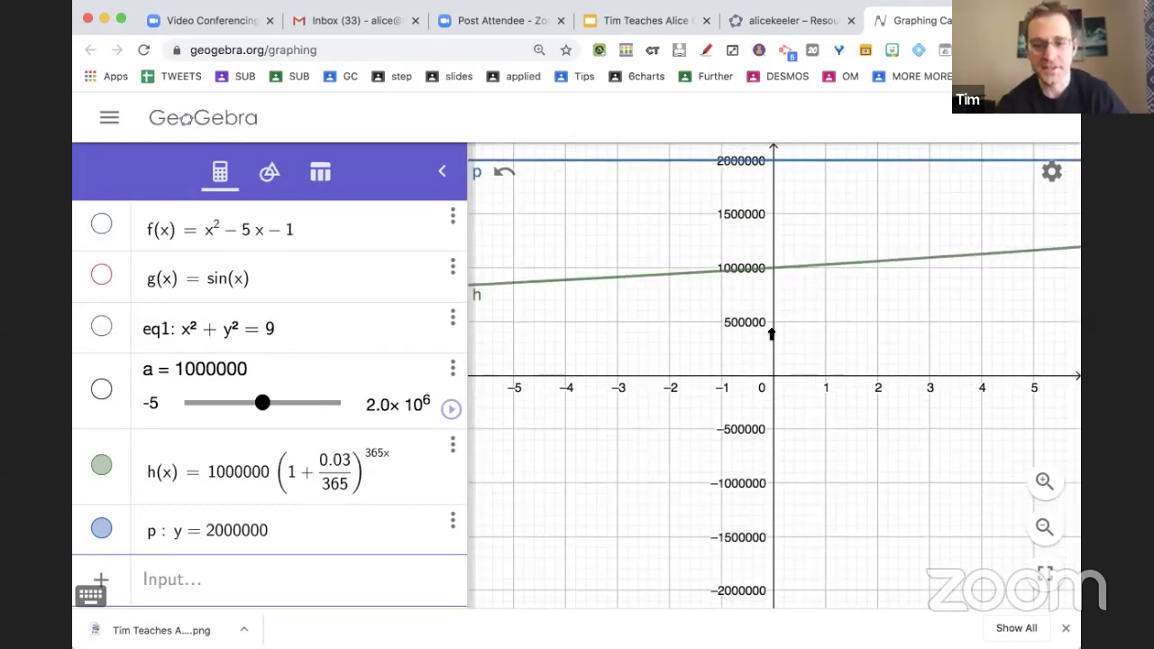
{"action": "left_click_drag", "start_coordinate": [732, 383], "coordinate": [800, 380]}
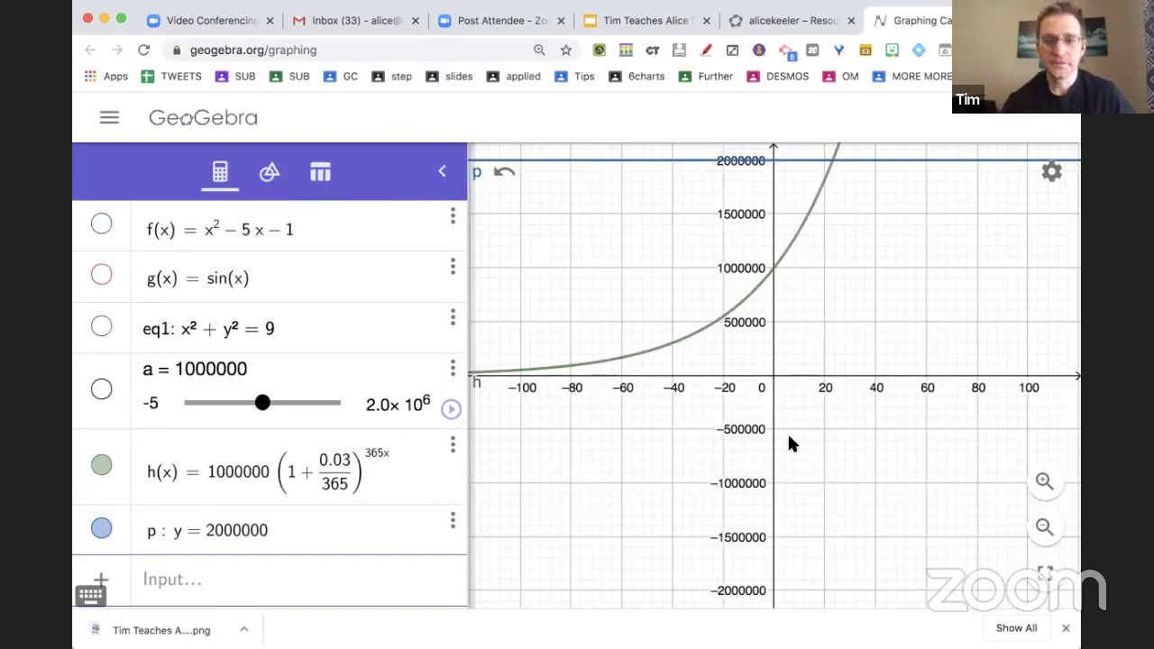
{"action": "left_click_drag", "start_coordinate": [863, 309], "coordinate": [847, 405]}
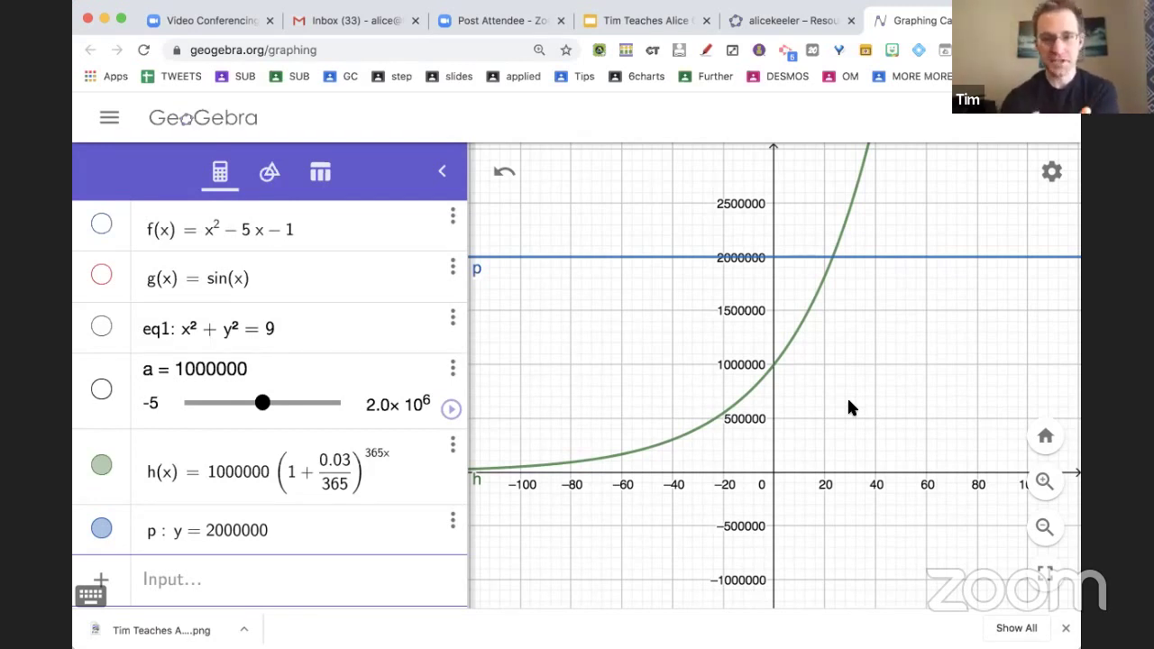
Show the coordinates where the compound interest curve meets the line y = 2000000, and zoom the view to fit.
{"action": "left_click", "coordinate": [833, 259]}
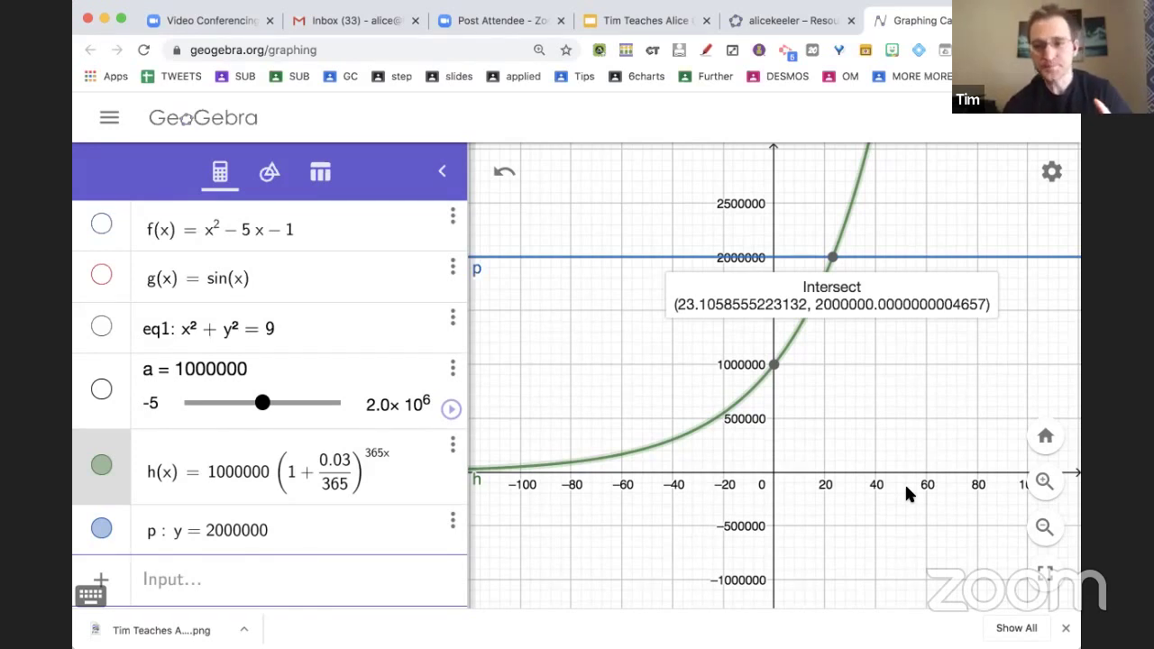
{"action": "left_click", "coordinate": [1051, 180]}
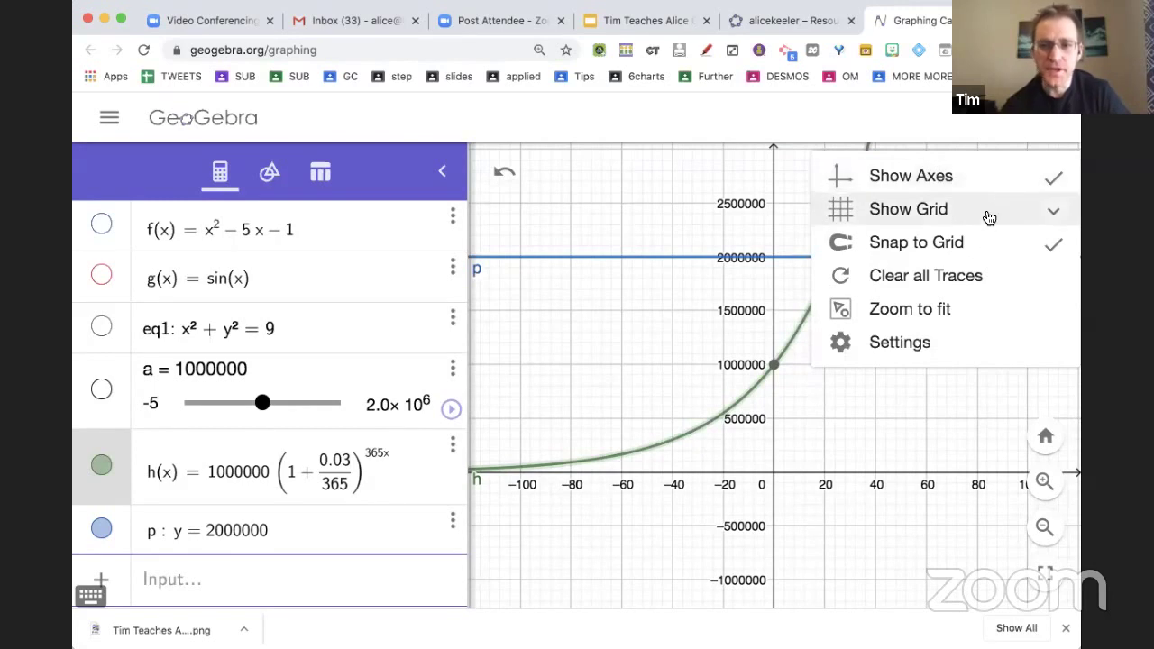
{"action": "left_click", "coordinate": [953, 307]}
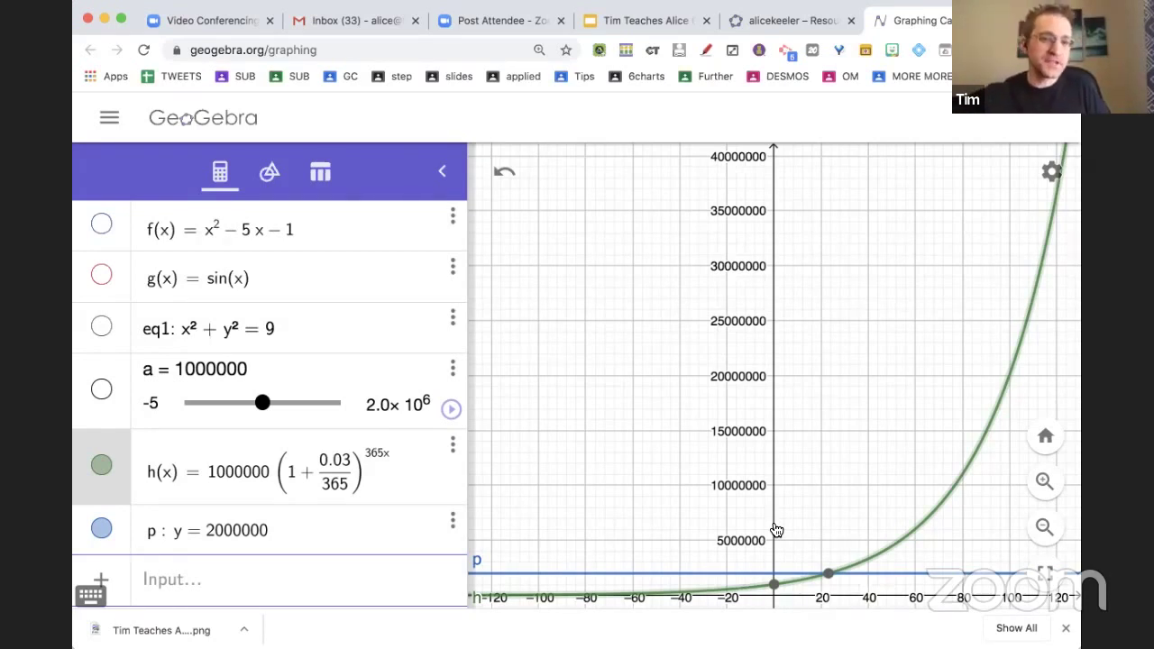
Reload the Graphing Calculator page, discarding the current work, to start with a blank graph.
{"action": "left_click", "coordinate": [146, 52]}
{"action": "left_click", "coordinate": [711, 192]}
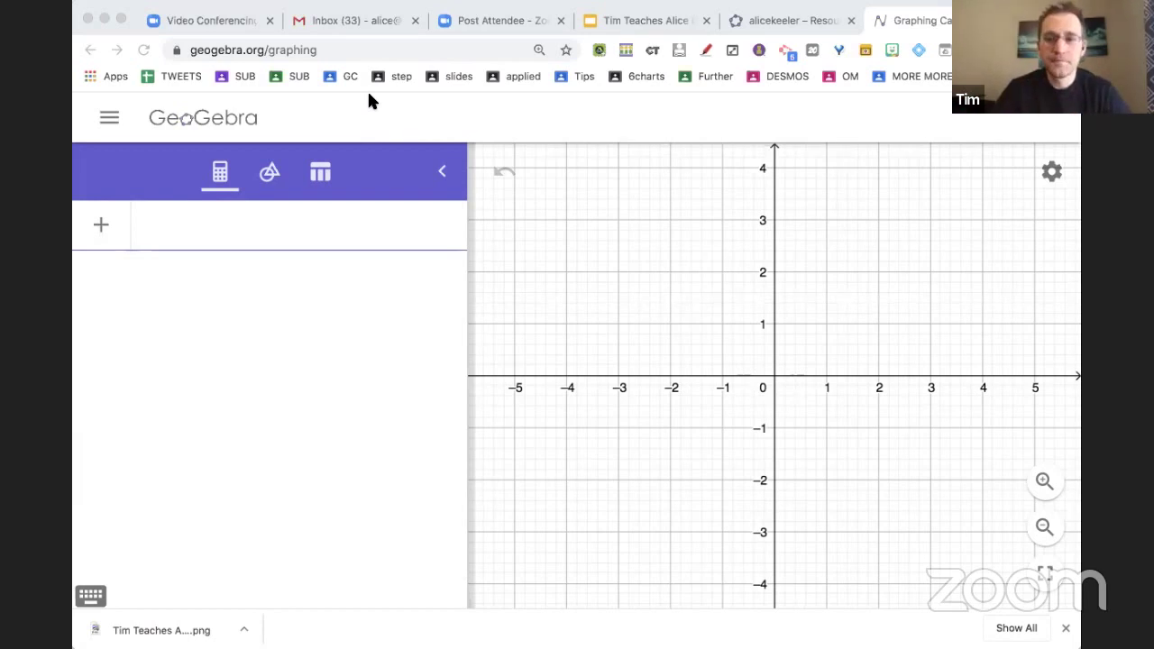
{"action": "left_click", "coordinate": [330, 6]}
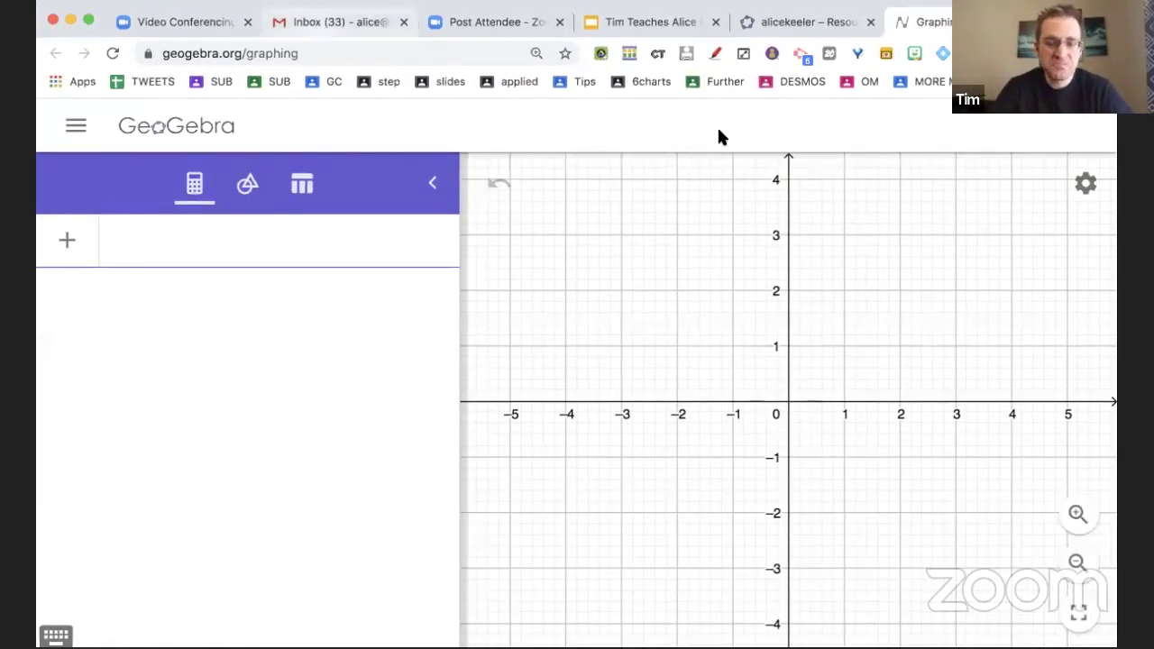
{"action": "left_click", "coordinate": [1086, 184]}
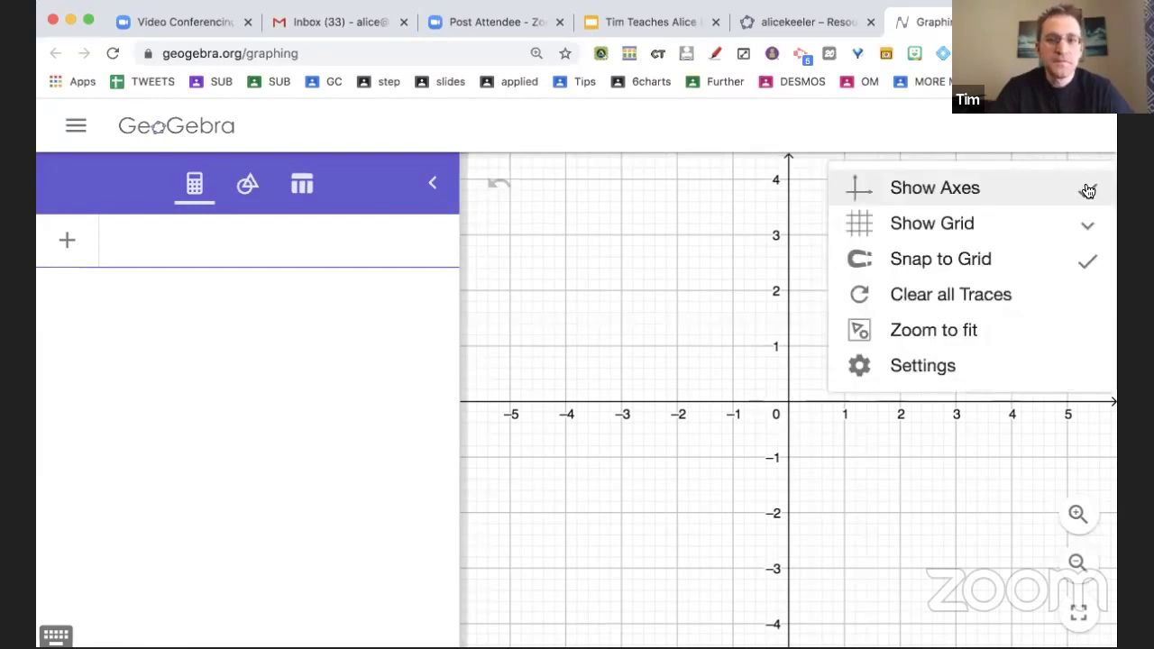
{"action": "left_click", "coordinate": [1057, 119]}
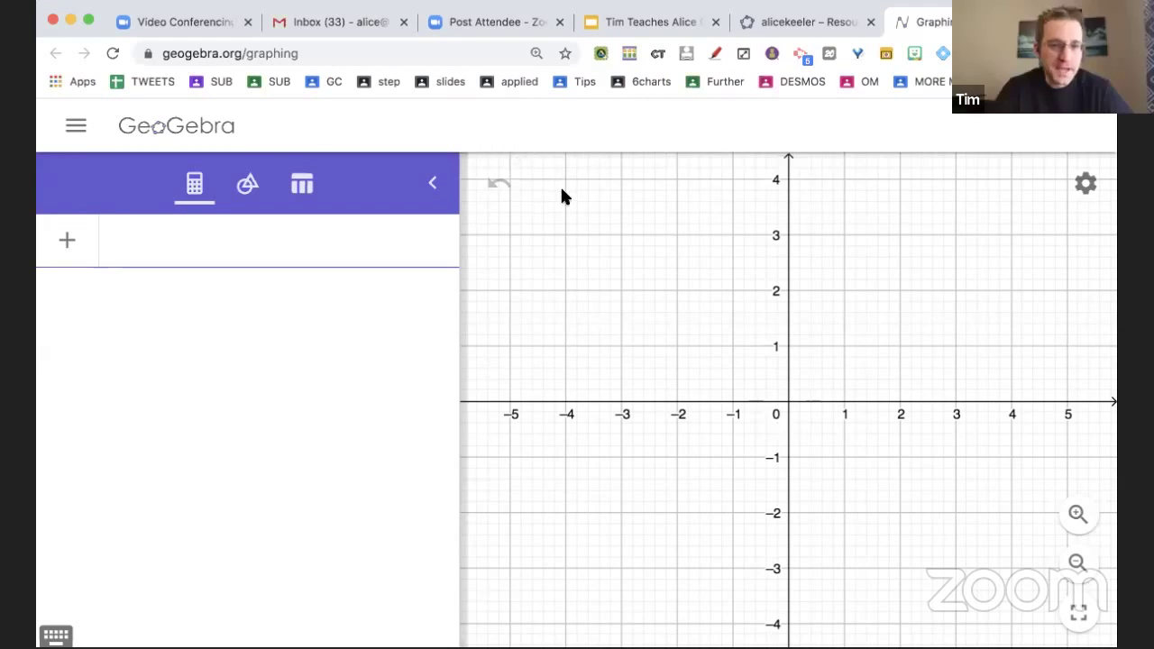
Plot the point (3, 2) in the first row of the blank graph.
{"action": "left_click", "coordinate": [239, 250]}
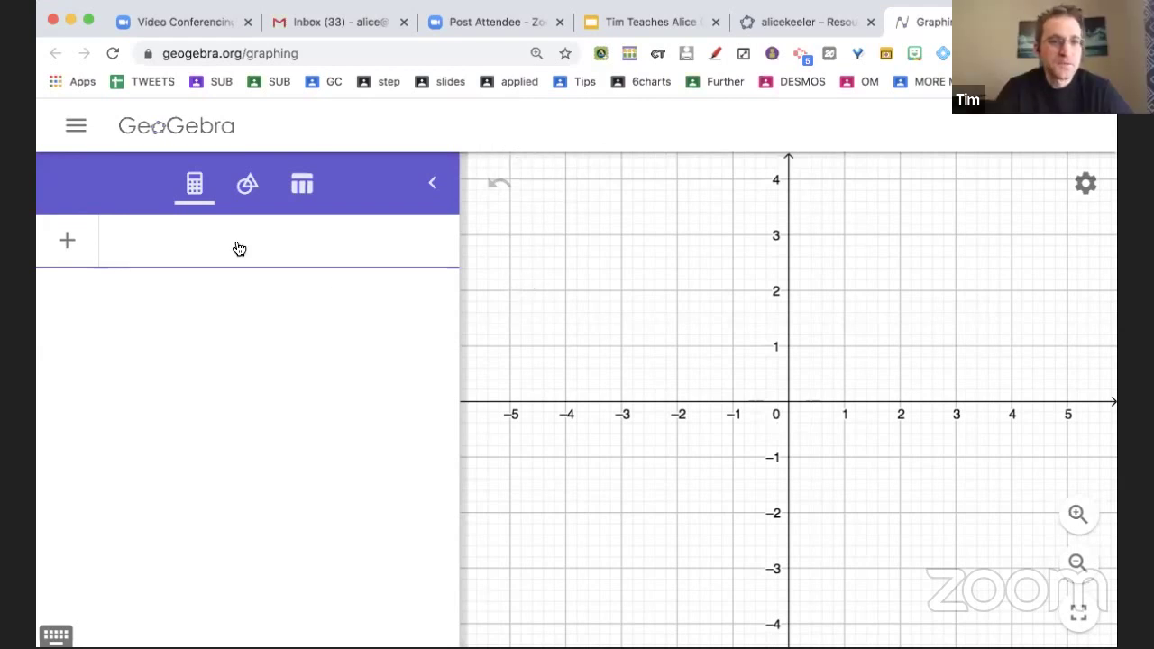
{"action": "type", "text": "(3,2"}
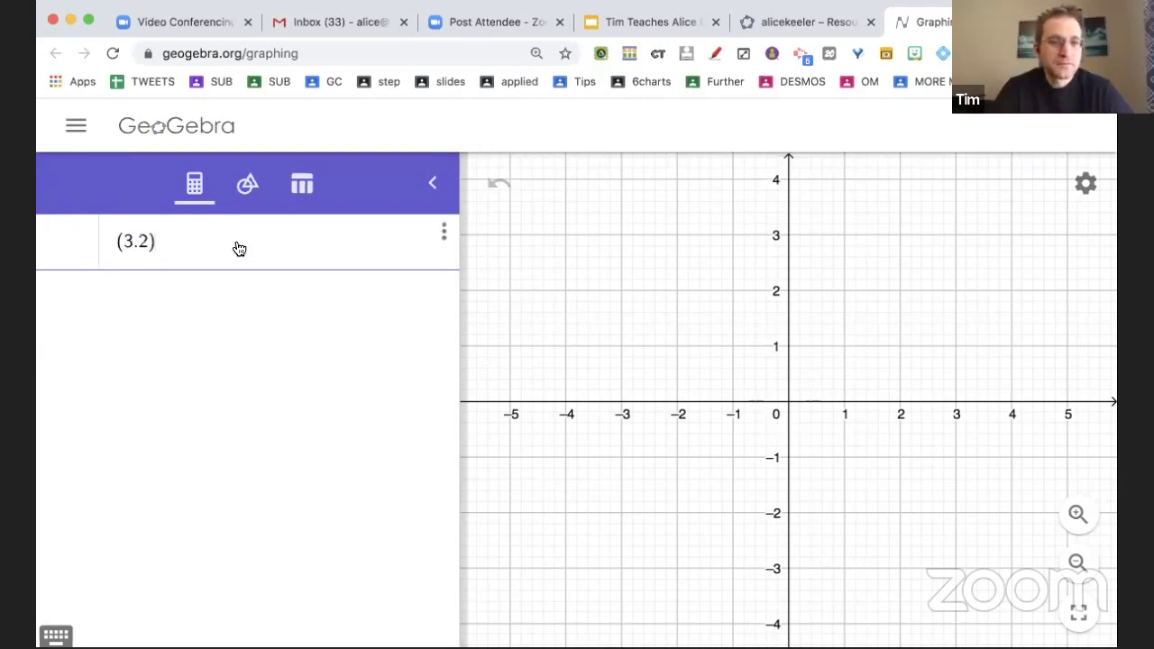
{"action": "key", "text": "BackSpace"}
{"action": "key", "text": "BackSpace"}
{"action": "type", "text": ",2"}
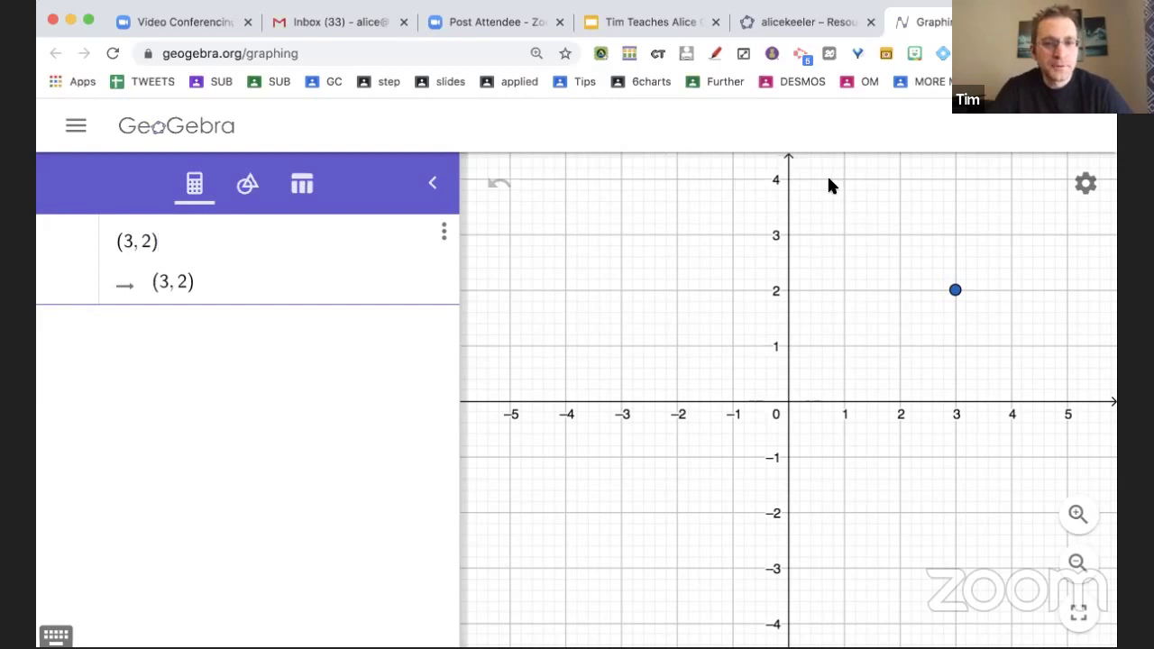
Save the graph under a title made of "sample with" and the presenter's first name, and open its share link.
{"action": "left_click", "coordinate": [75, 127]}
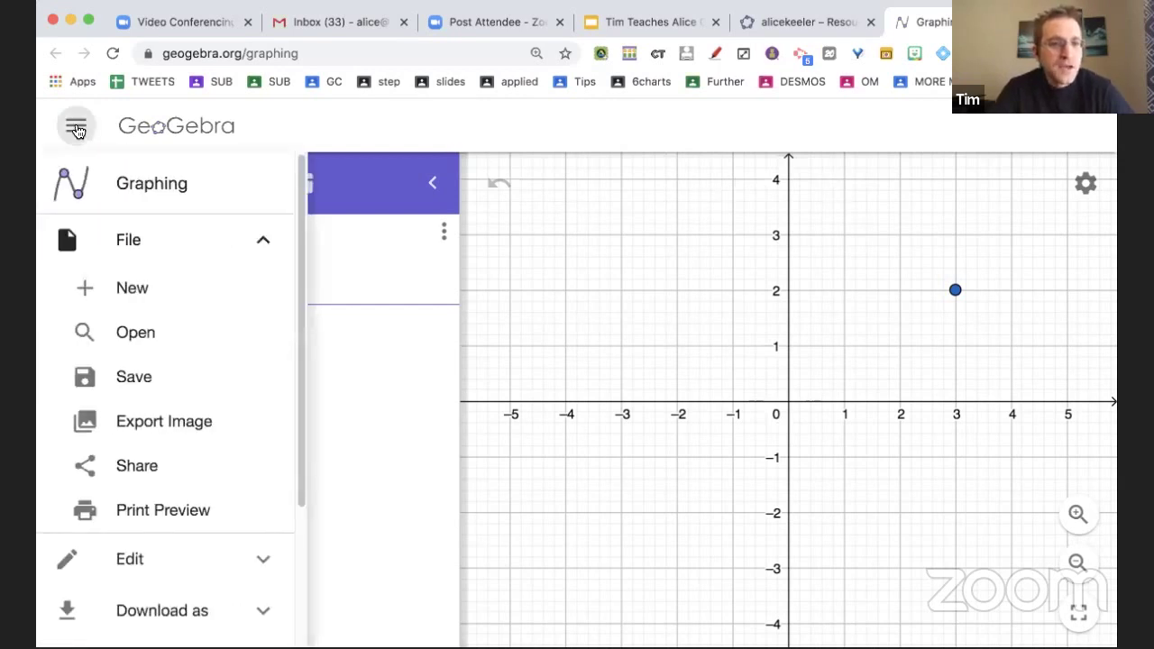
{"action": "left_click", "coordinate": [152, 377]}
{"action": "type", "text": "s"}
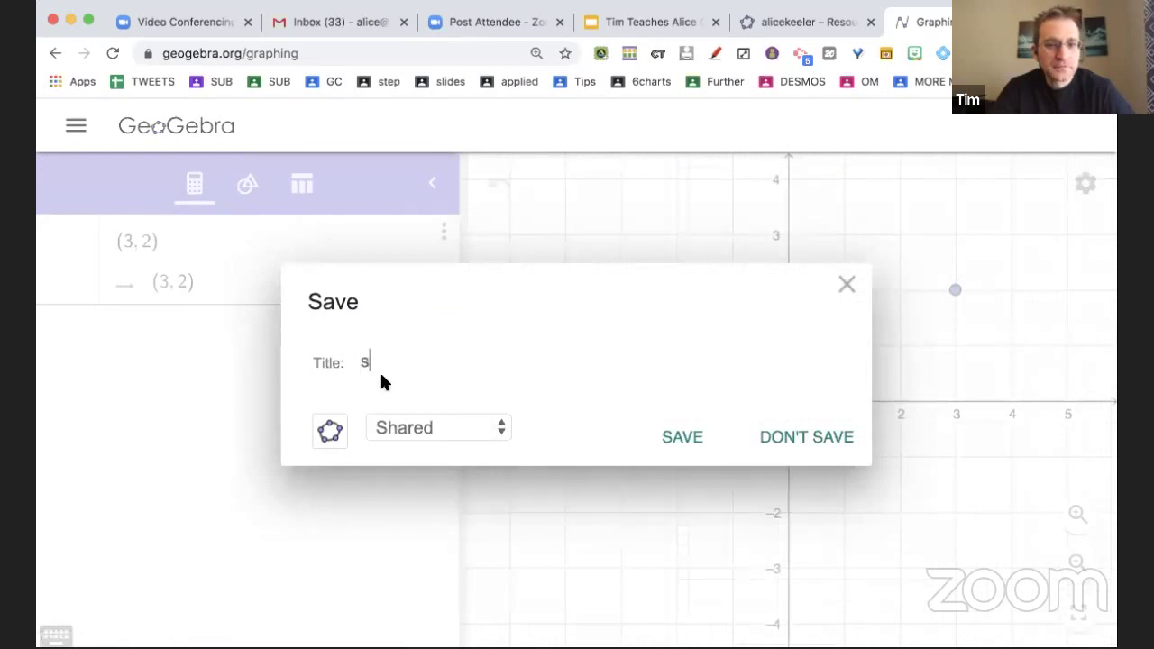
{"action": "type", "text": "ample with tim"}
{"action": "key", "text": "Return"}
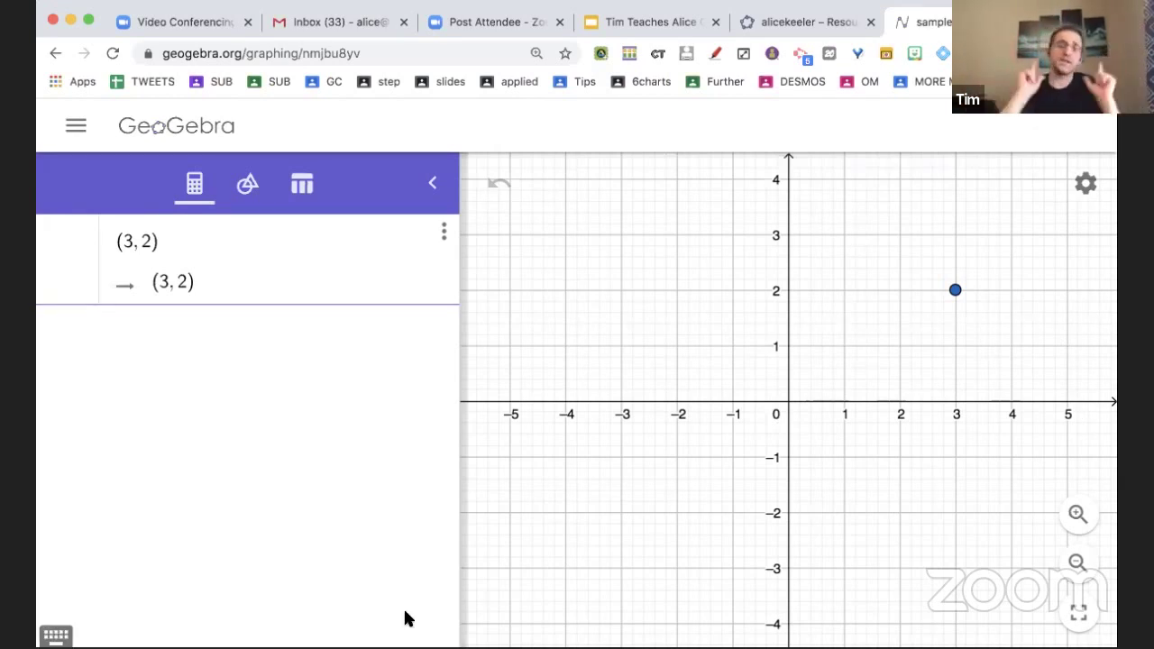
{"action": "left_click", "coordinate": [405, 618]}
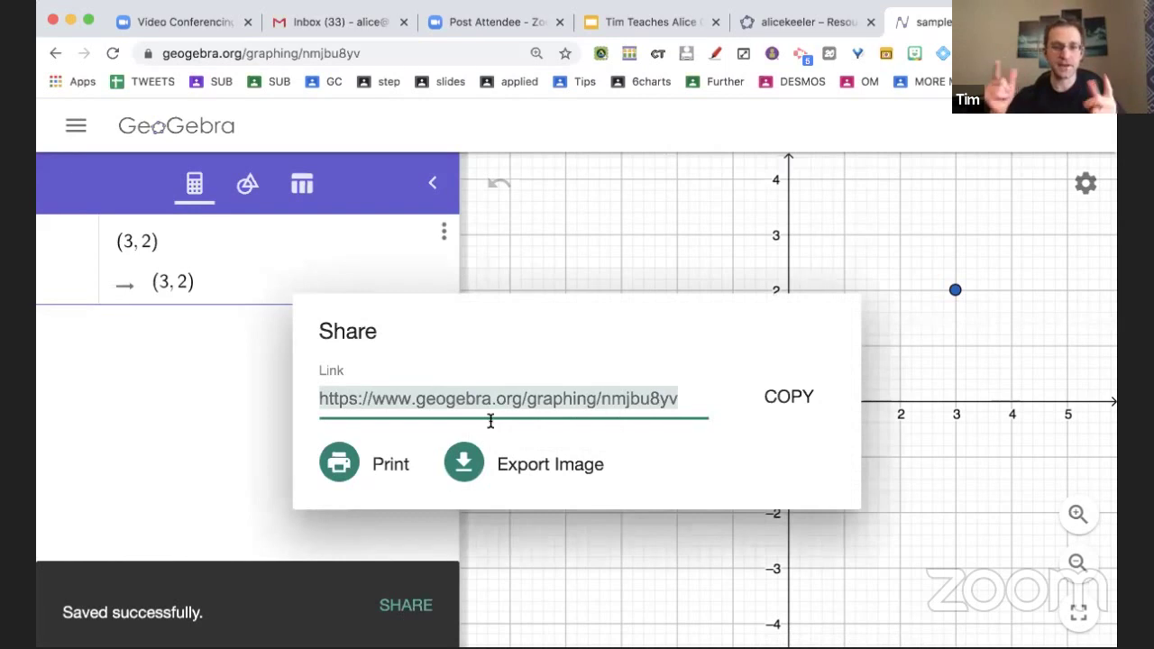
{"action": "left_click", "coordinate": [149, 444]}
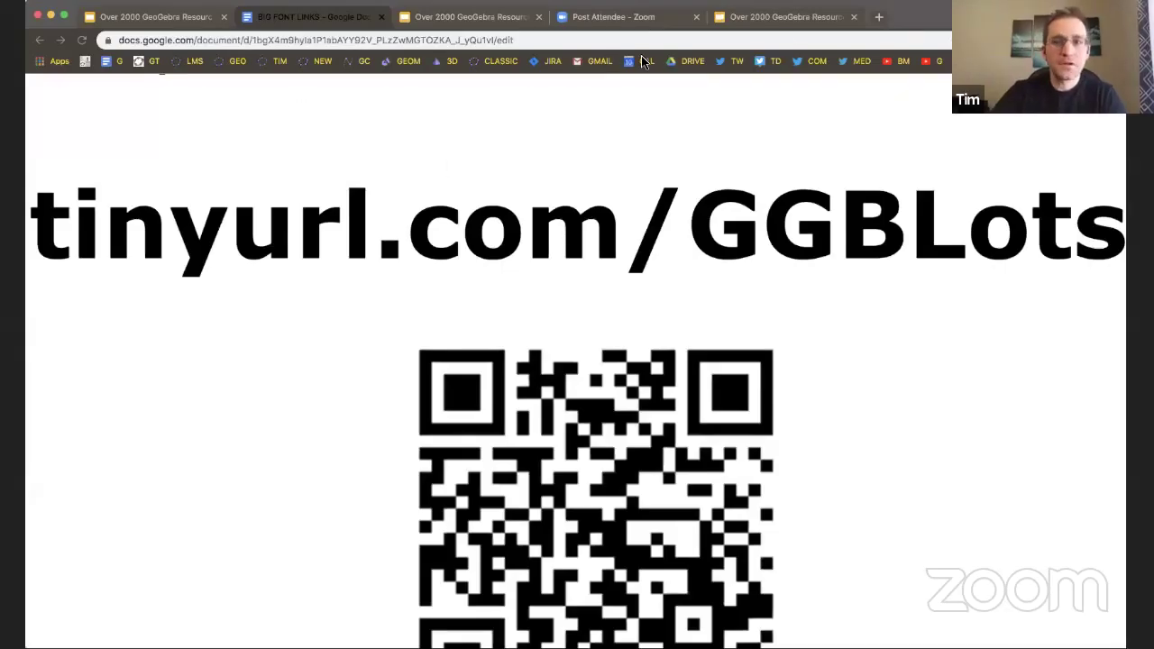
Open geogebra.org in a new browser tab and go to the account's profile page with its folders and resources.
{"action": "left_click", "coordinate": [871, 18]}
{"action": "type", "text": "ge"}
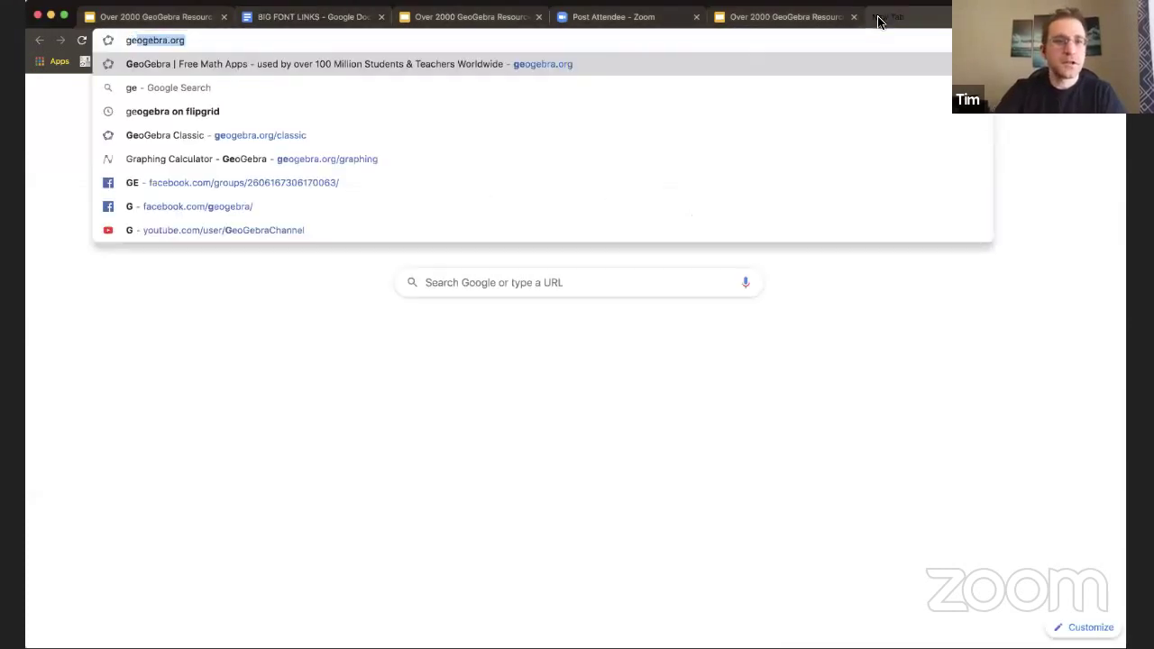
{"action": "type", "text": "o"}
{"action": "key", "text": "Return"}
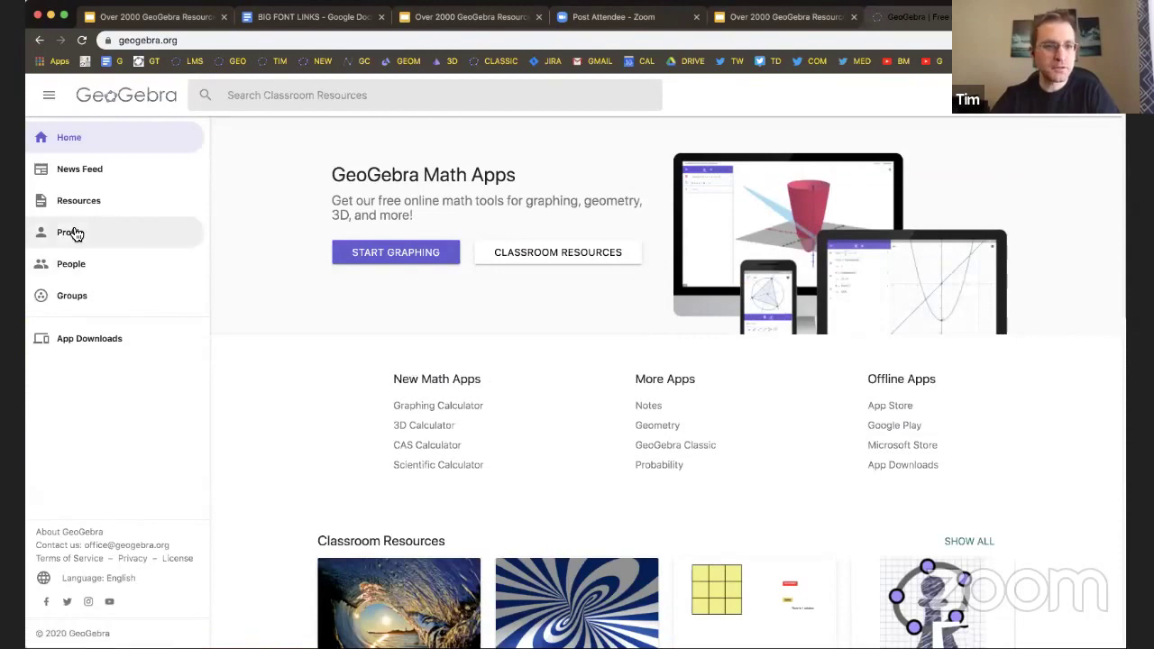
{"action": "left_click", "coordinate": [72, 233]}
{"action": "scroll", "coordinate": [419, 398], "scroll_direction": "down", "scroll_amount": 2}
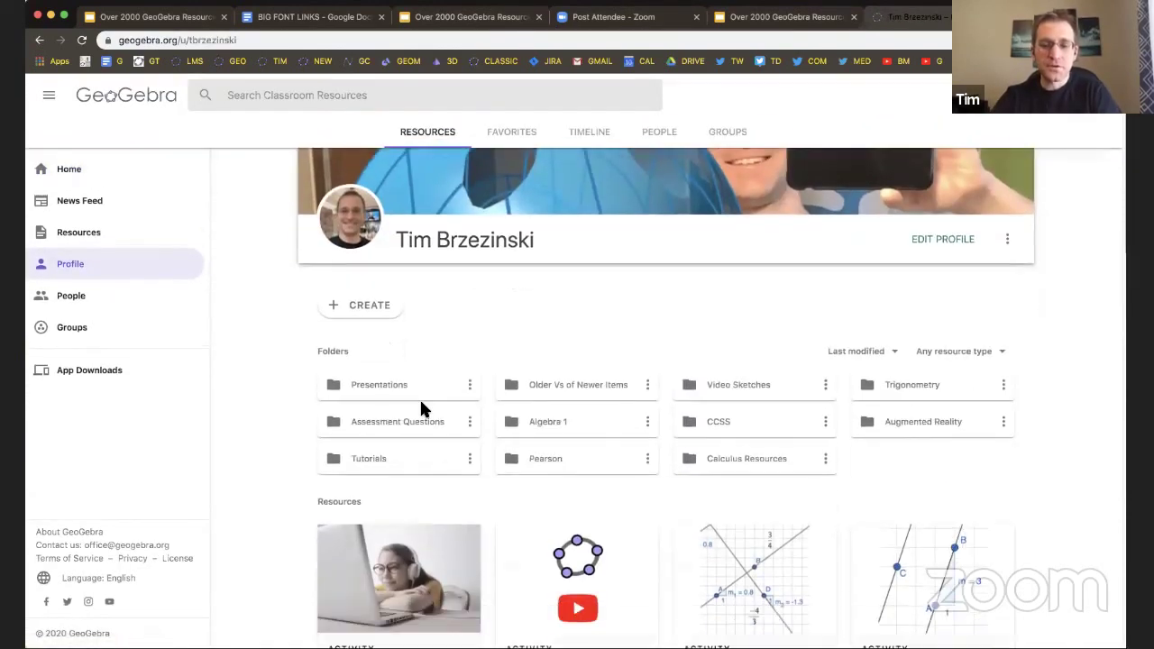
{"action": "scroll", "coordinate": [478, 361], "scroll_direction": "up", "scroll_amount": 2}
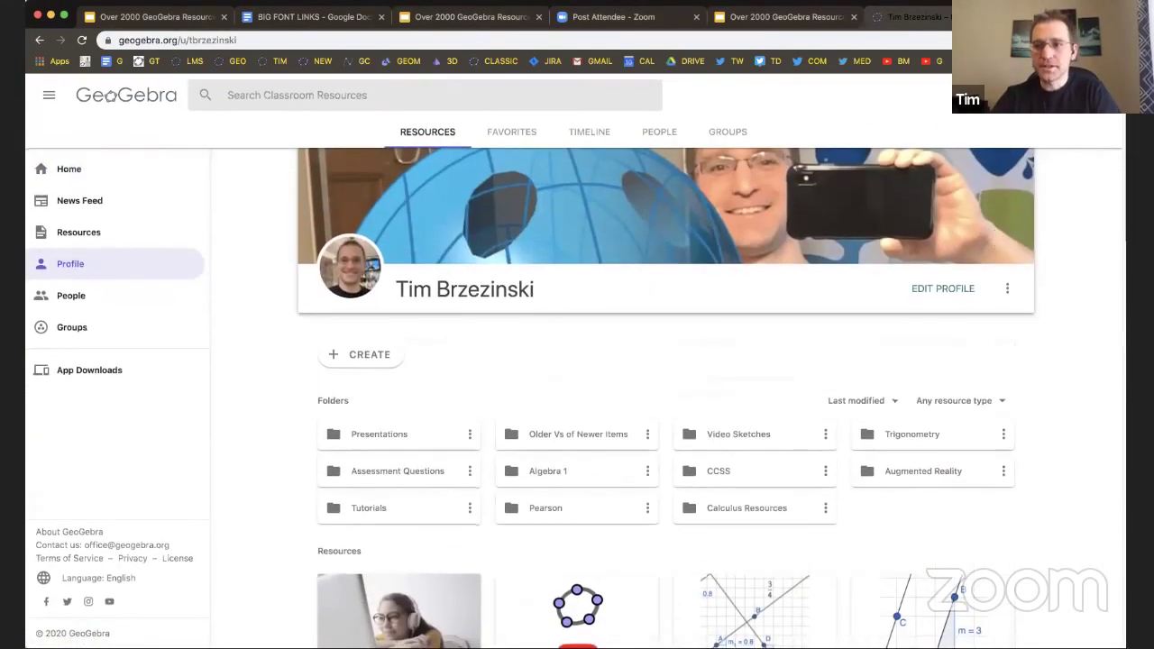
Open the 3D Calculator in a separate tab and return to the profile page.
{"action": "left_click", "coordinate": [1023, 95]}
{"action": "left_click", "coordinate": [958, 188]}
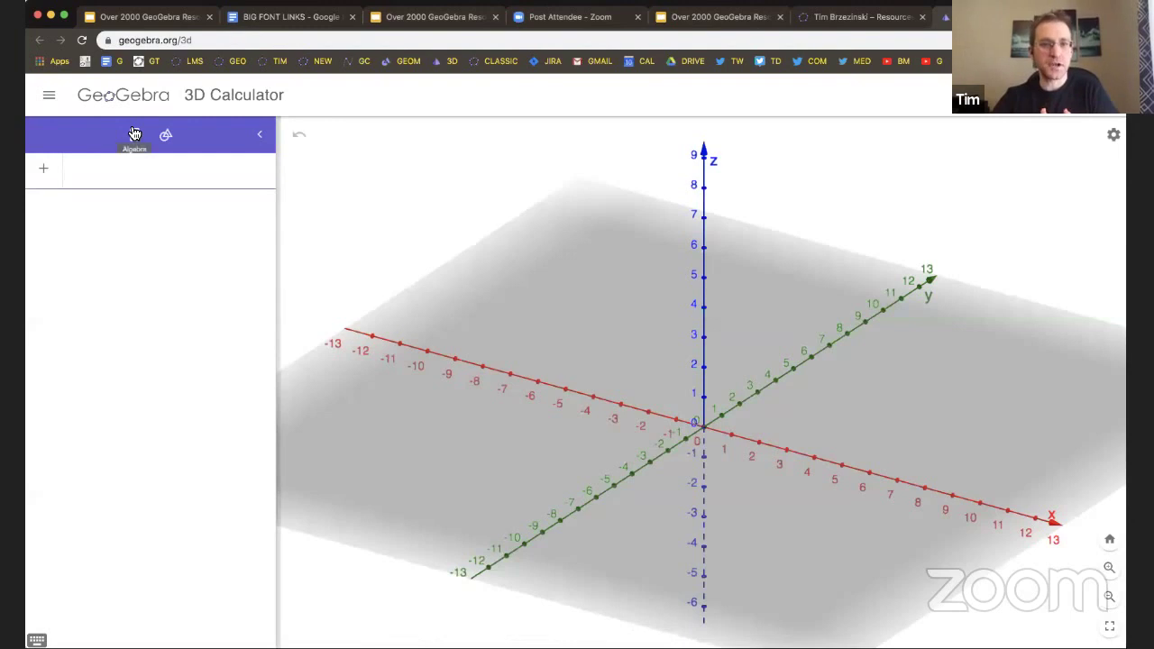
{"action": "left_click", "coordinate": [838, 18]}
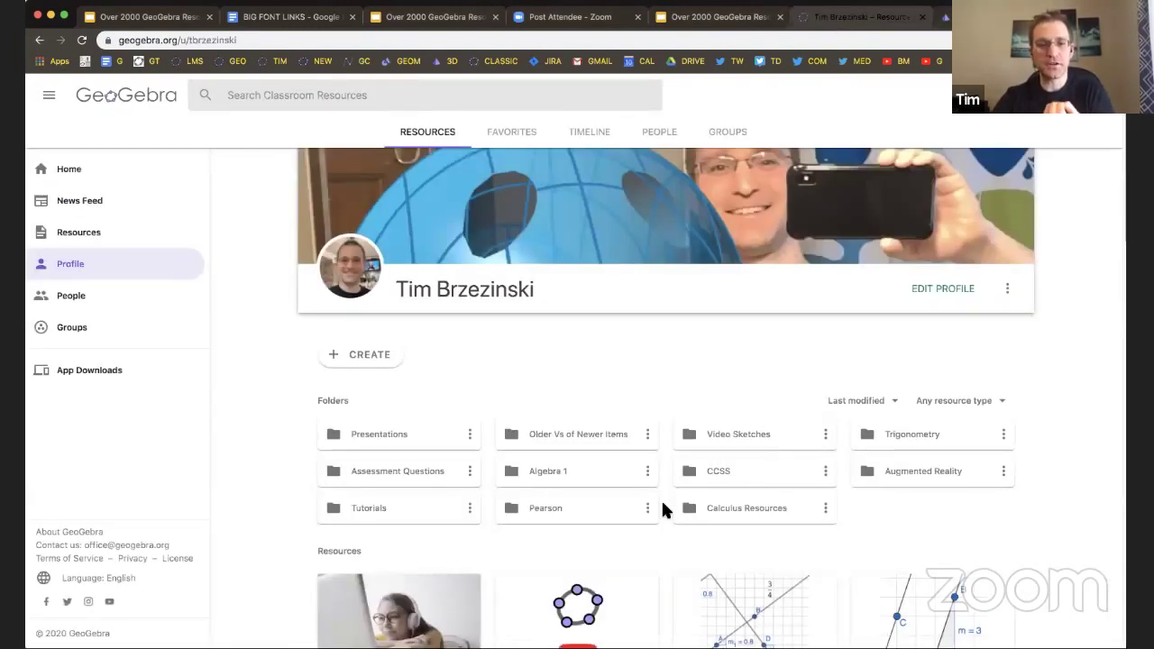
Find the "GeoGebra Apps for Google Classroom" activity among the profile's resources and open it.
{"action": "scroll", "coordinate": [663, 510], "scroll_direction": "down", "scroll_amount": 1}
{"action": "scroll", "coordinate": [662, 511], "scroll_direction": "down", "scroll_amount": 2}
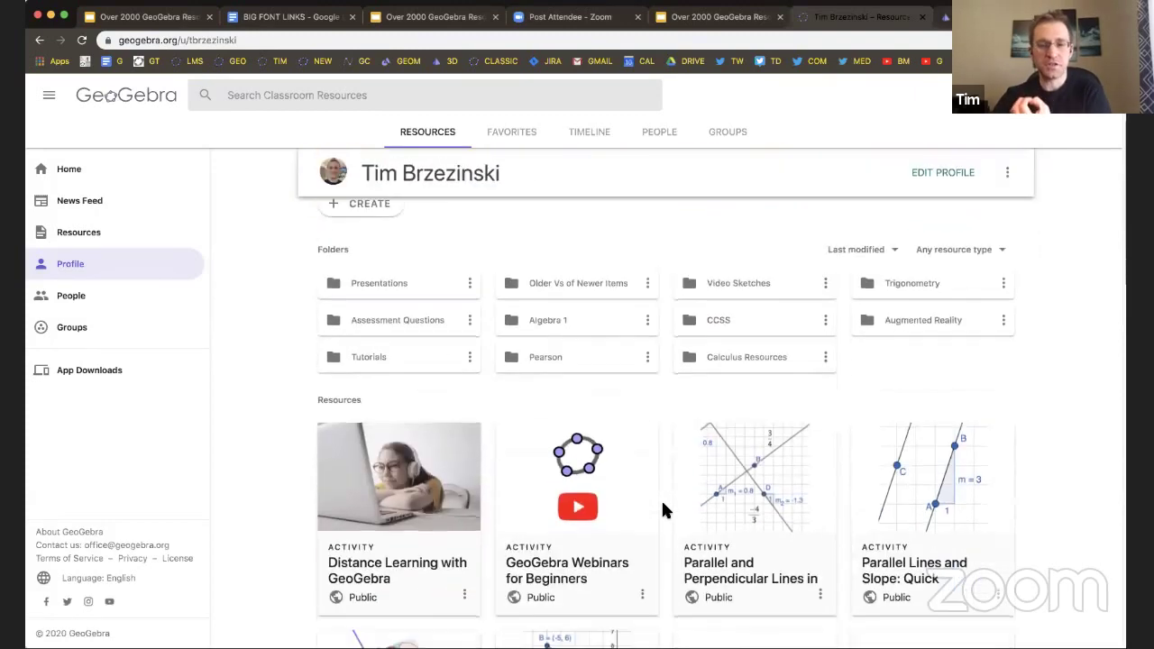
{"action": "scroll", "coordinate": [662, 510], "scroll_direction": "down", "scroll_amount": 3}
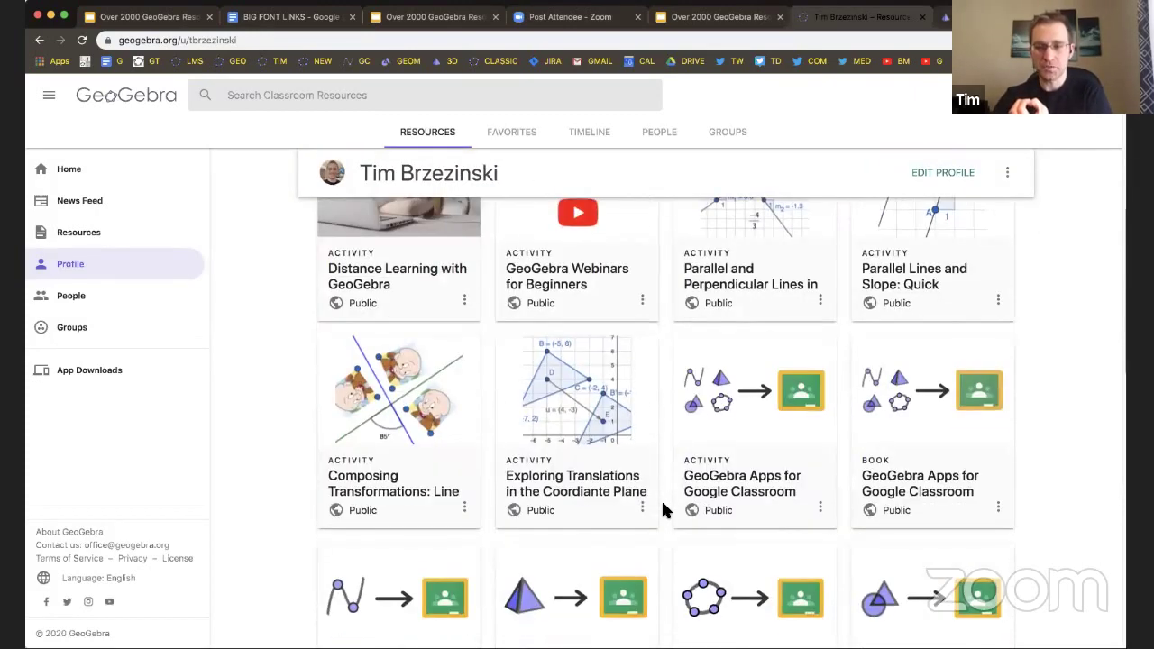
{"action": "scroll", "coordinate": [662, 511], "scroll_direction": "down", "scroll_amount": 1}
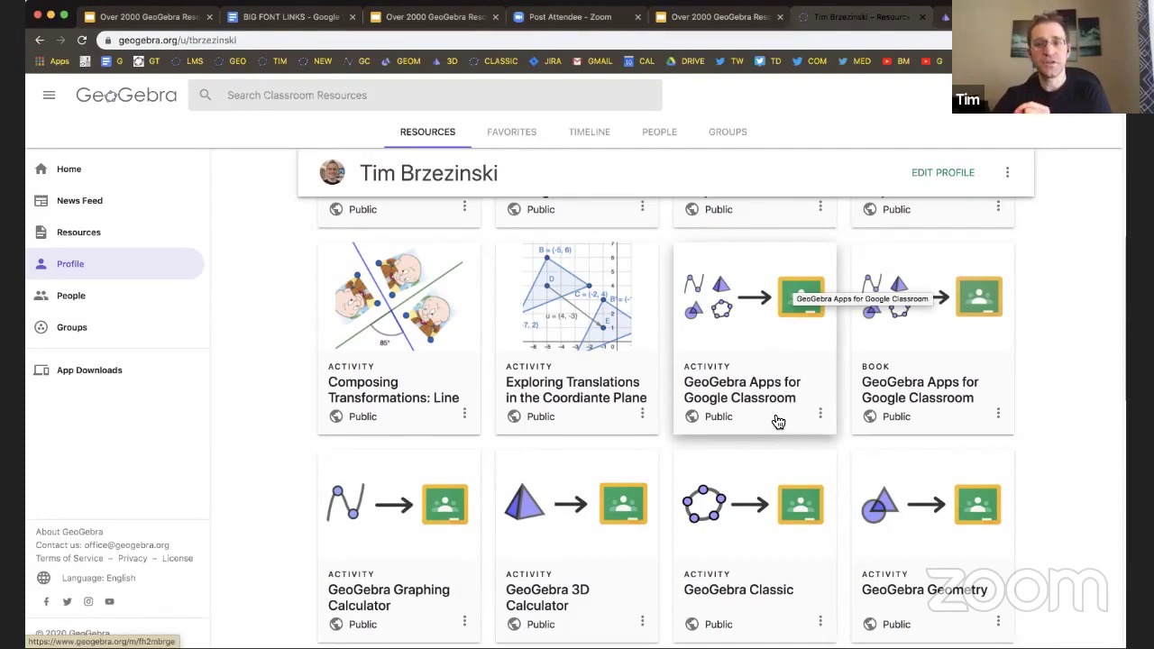
{"action": "left_click", "coordinate": [753, 316]}
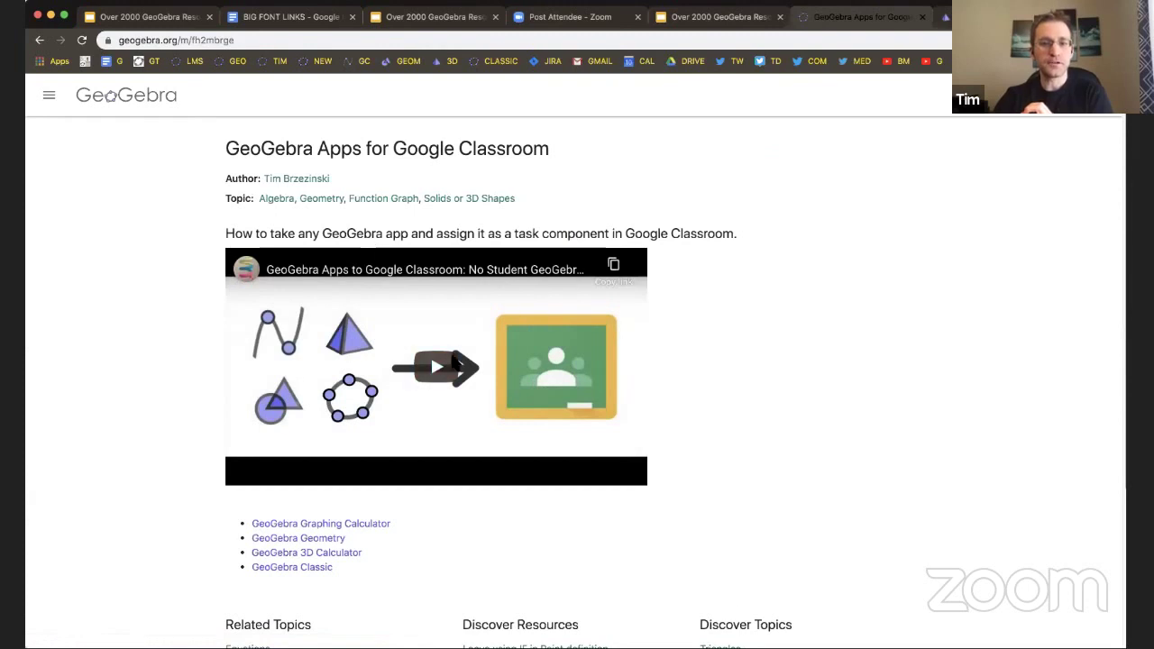
Look over the "GeoGebra Apps for Google Classroom" activity with its video and app links, and select its web address.
{"action": "scroll", "coordinate": [734, 502], "scroll_direction": "down", "scroll_amount": 1}
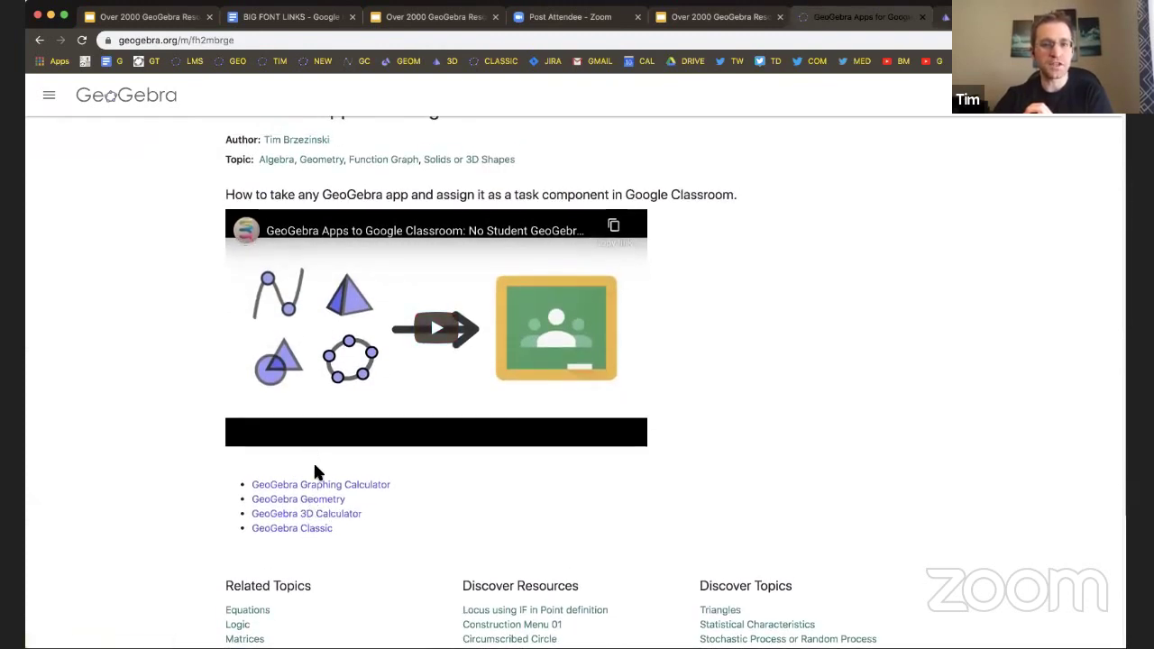
{"action": "scroll", "coordinate": [138, 472], "scroll_direction": "up", "scroll_amount": 1}
{"action": "left_click", "coordinate": [241, 40]}
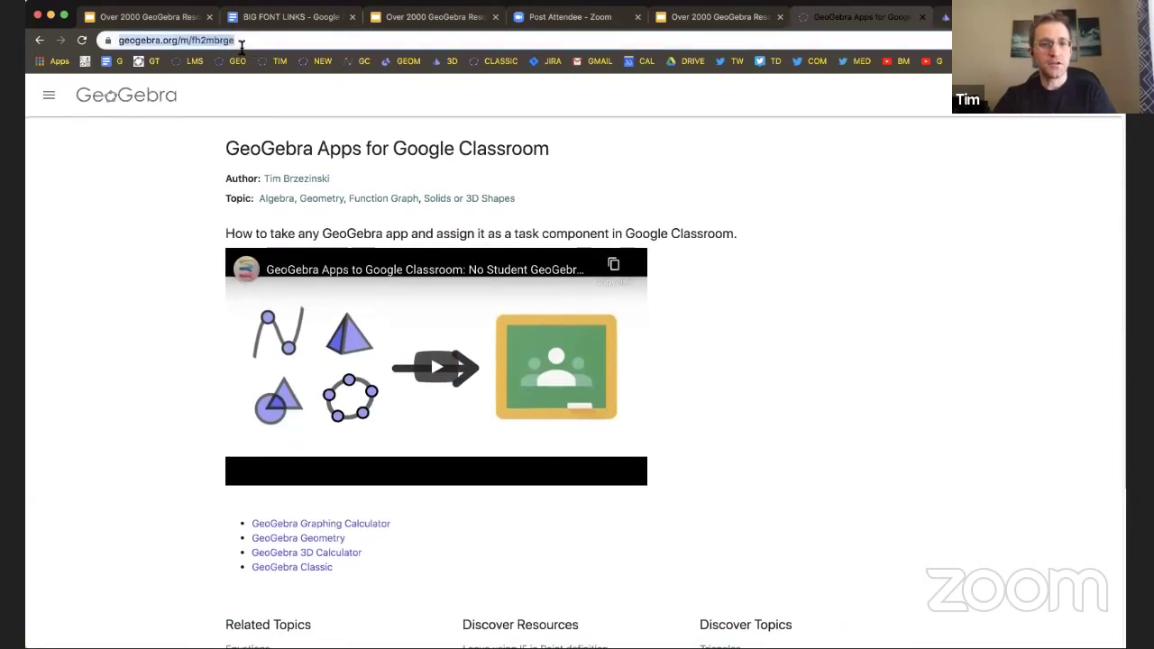
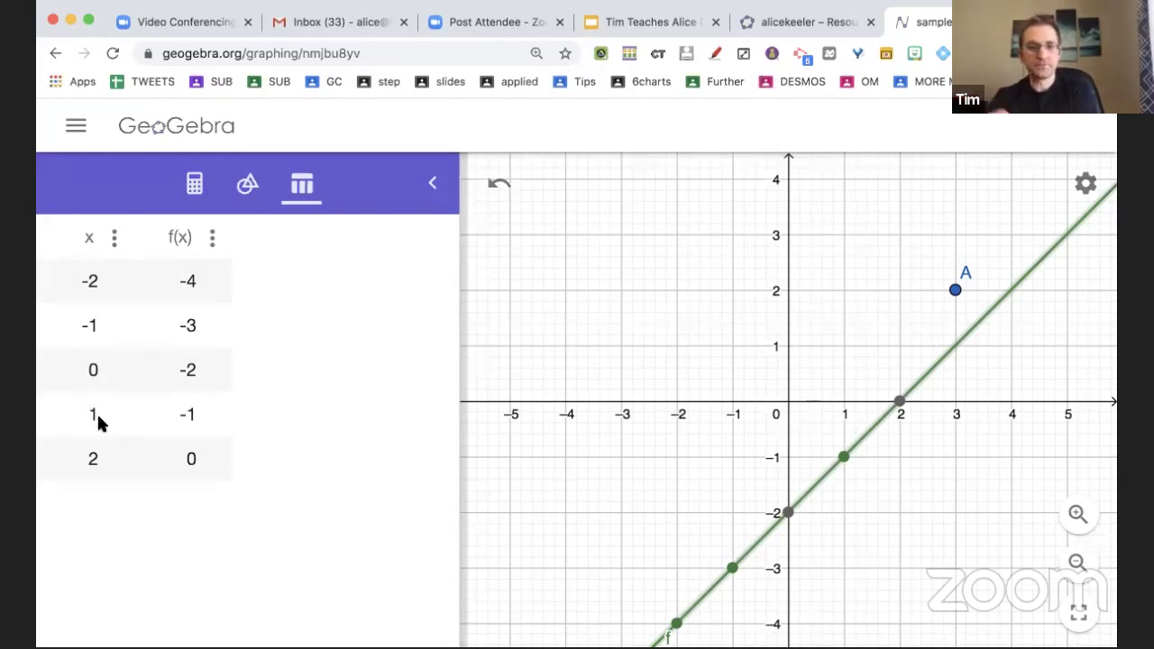
{"action": "left_click", "coordinate": [113, 237]}
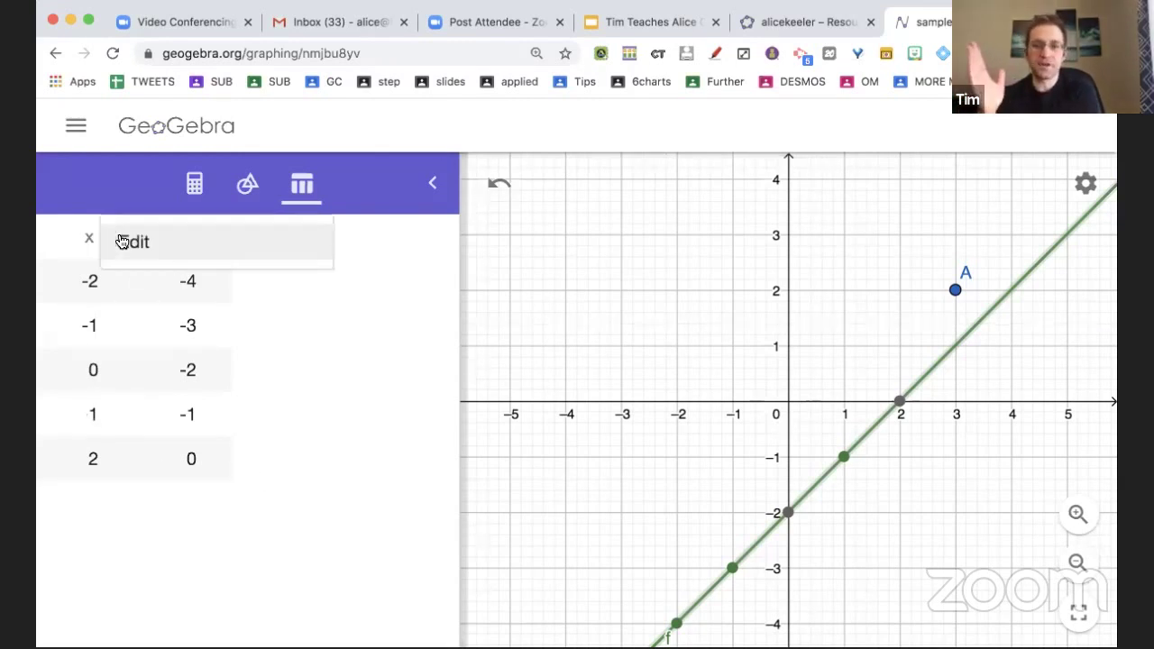
{"action": "left_click", "coordinate": [329, 380]}
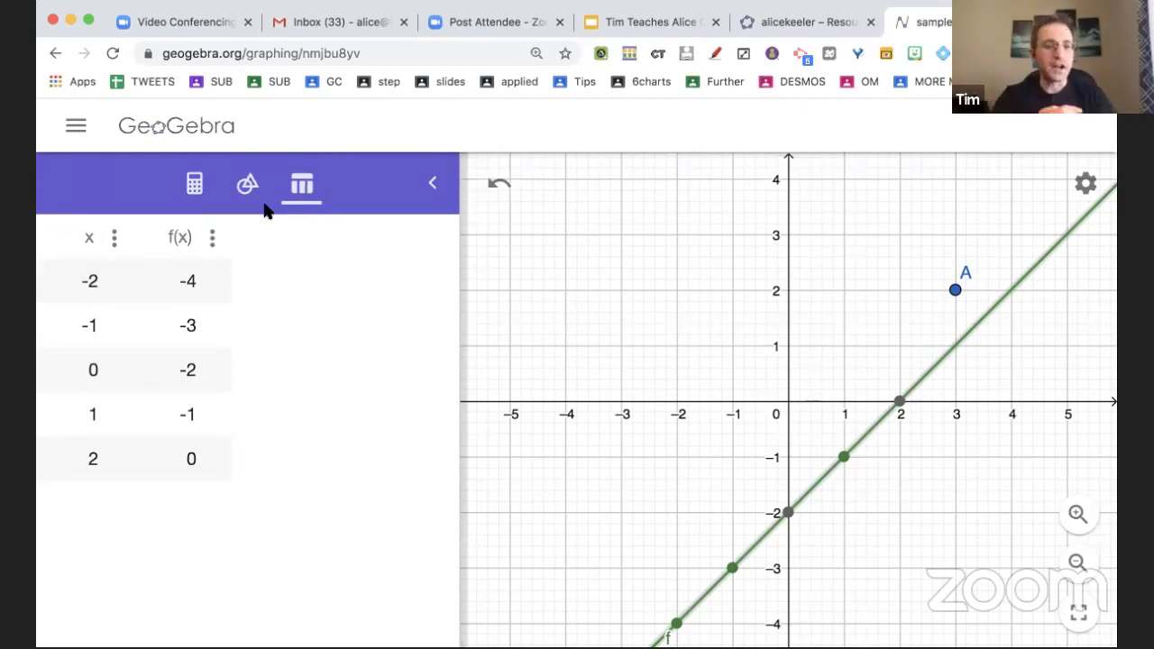
{"action": "left_click", "coordinate": [434, 184]}
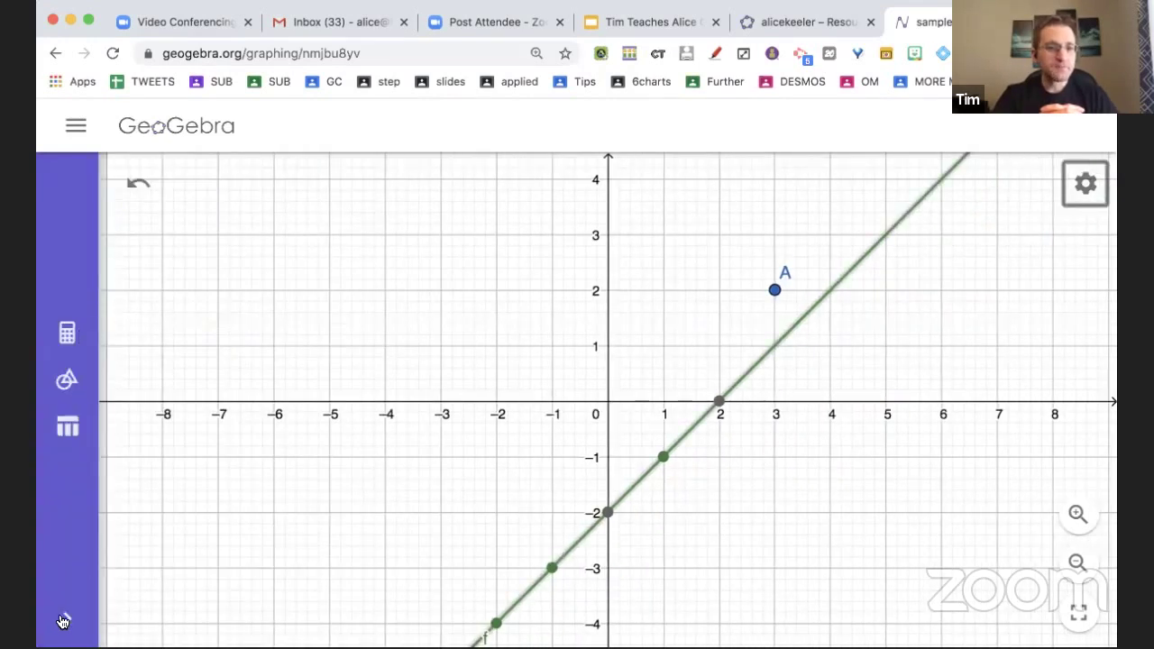
{"action": "left_click", "coordinate": [62, 621]}
Delete the function f(x) = x − 2 and point A from the graph's algebra list.
{"action": "left_click", "coordinate": [194, 186]}
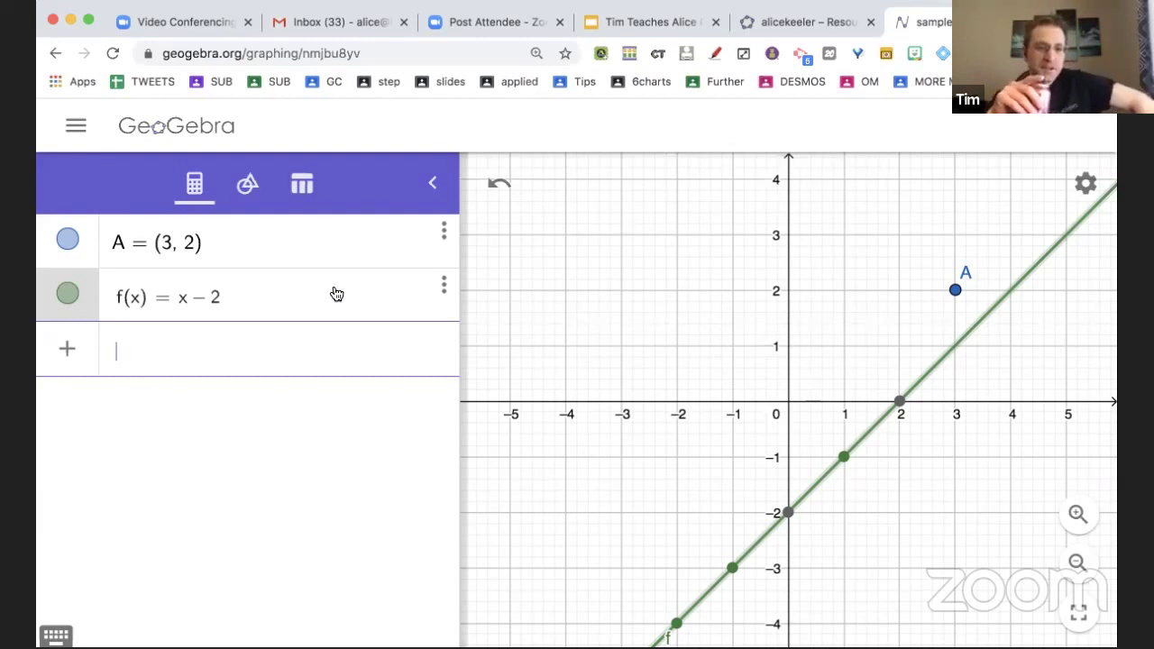
{"action": "left_click", "coordinate": [444, 287]}
{"action": "left_click", "coordinate": [453, 394]}
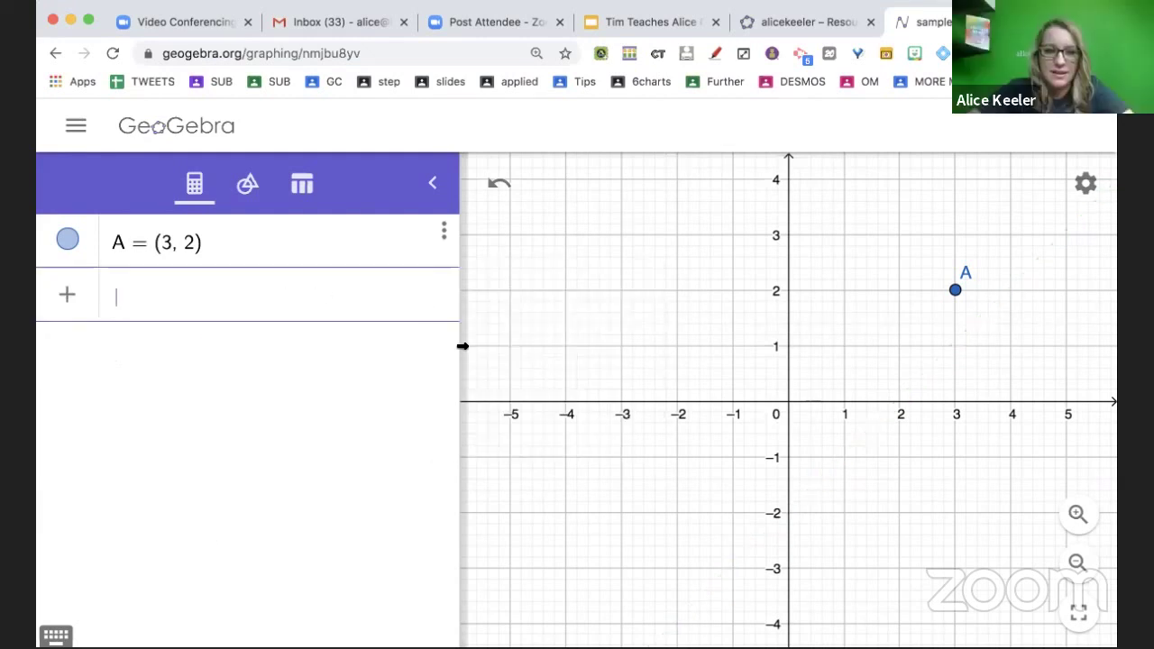
{"action": "left_click", "coordinate": [442, 231]}
{"action": "left_click", "coordinate": [469, 271]}
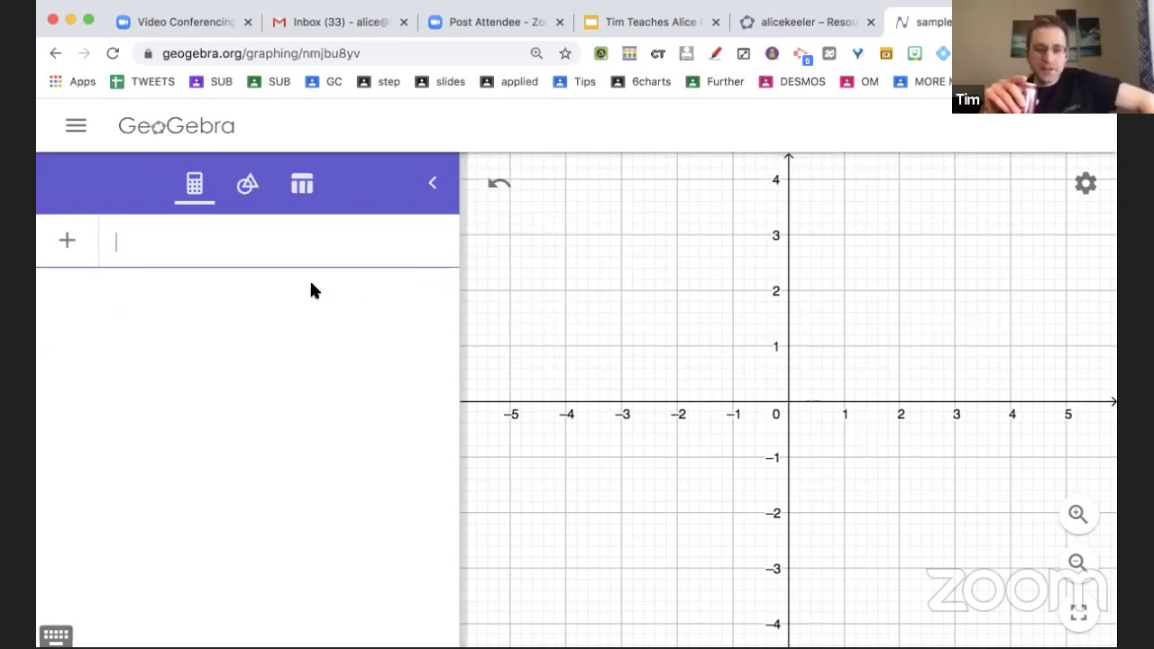
Hide the coordinate axes of the empty graph while keeping the grid.
{"action": "left_click", "coordinate": [533, 55]}
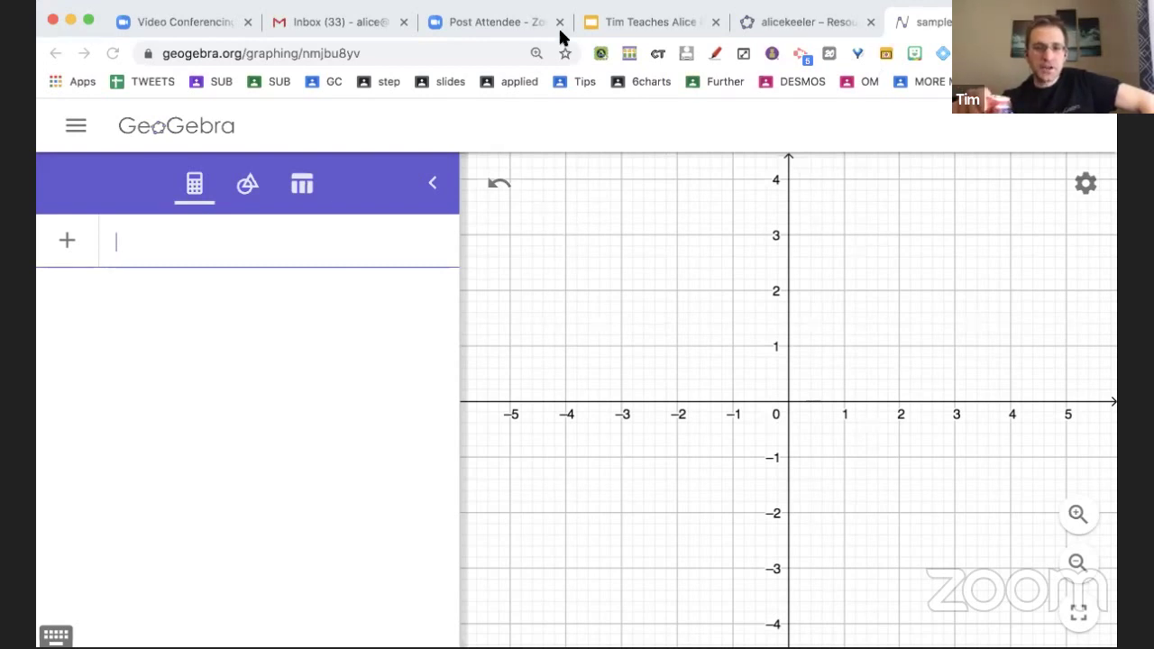
{"action": "left_click", "coordinate": [911, 310]}
{"action": "left_click", "coordinate": [1085, 185]}
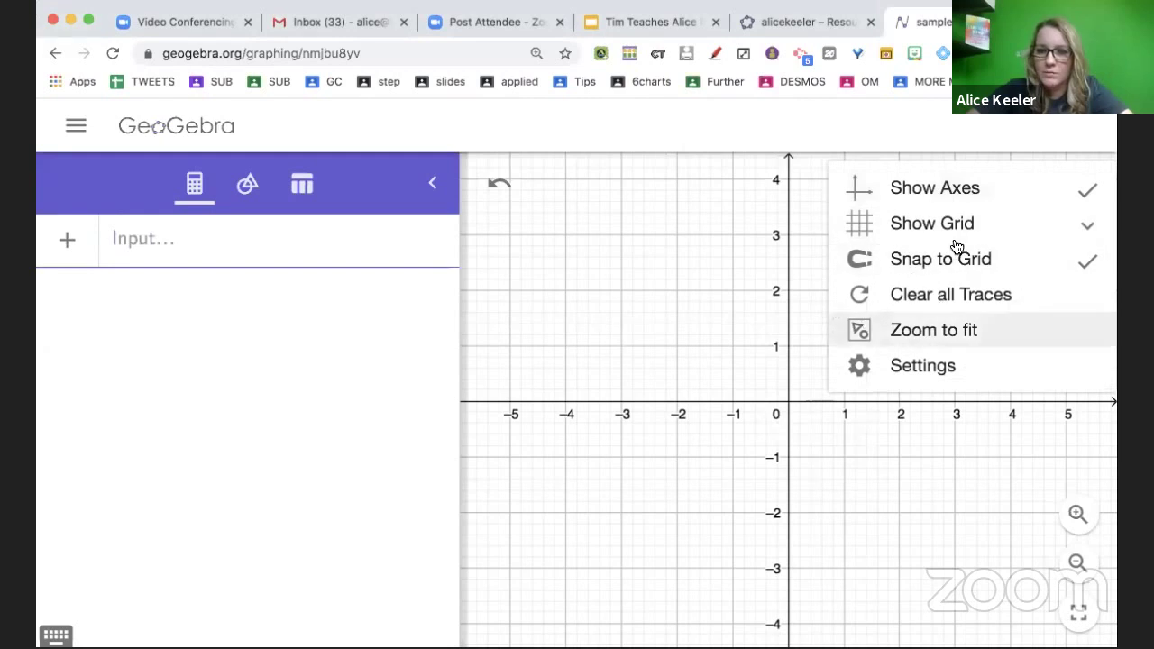
{"action": "left_click", "coordinate": [947, 189]}
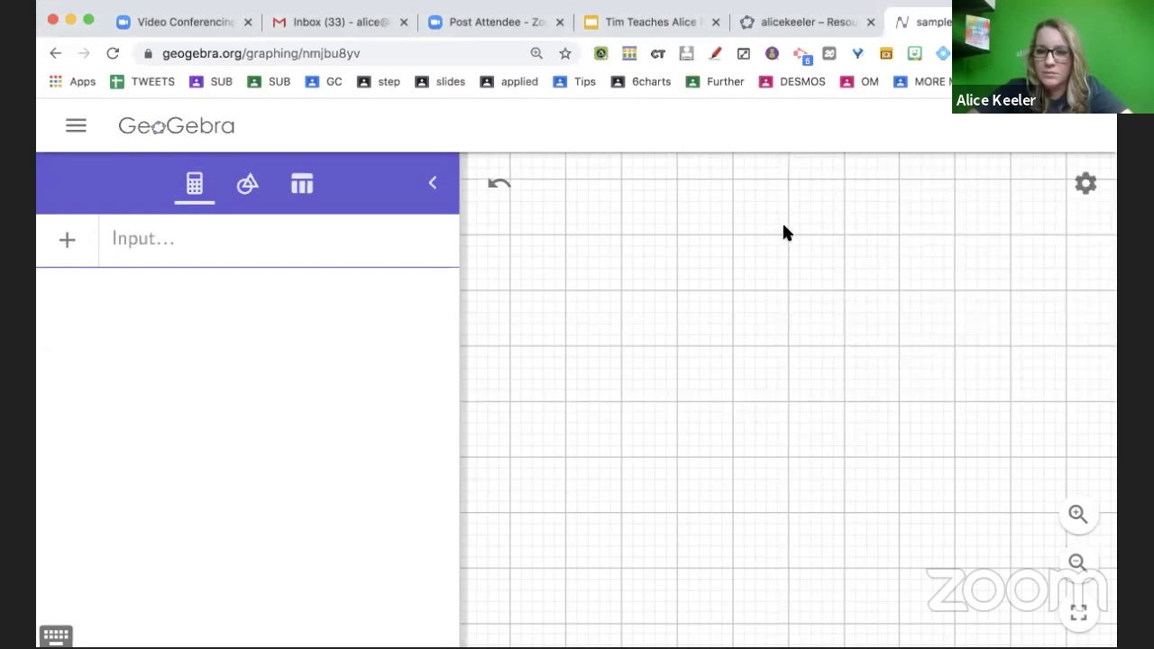
{"action": "left_click", "coordinate": [1084, 185]}
{"action": "left_click", "coordinate": [697, 243]}
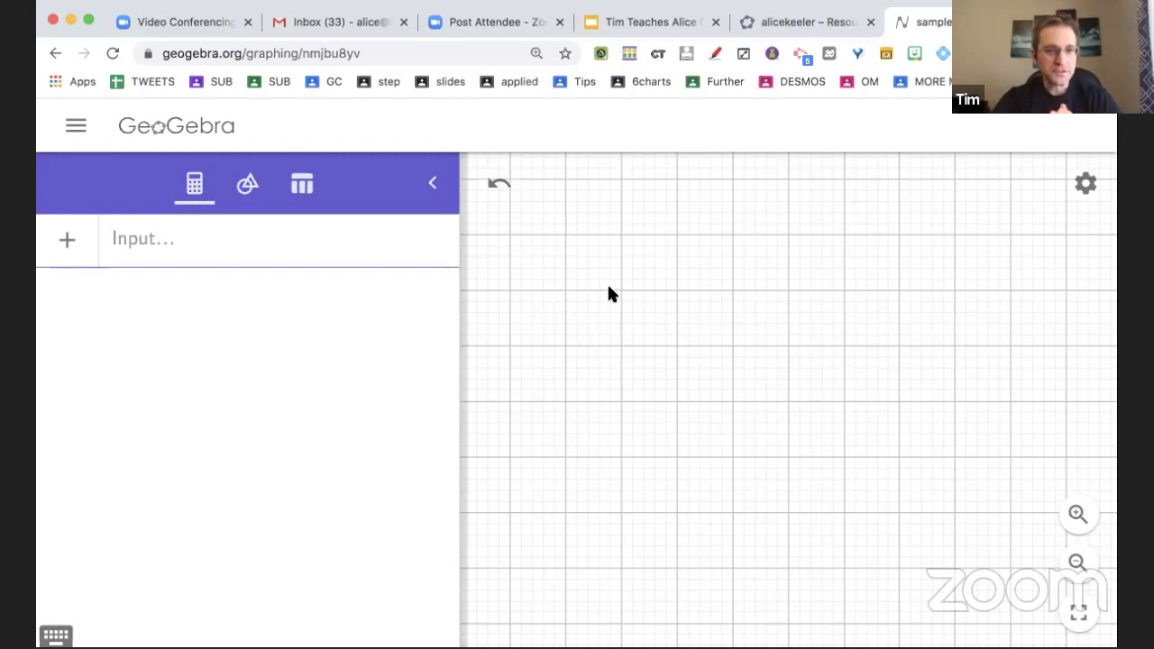
Plot eight scattered points, A to H, on the grid with the Point tool.
{"action": "left_click", "coordinate": [260, 189]}
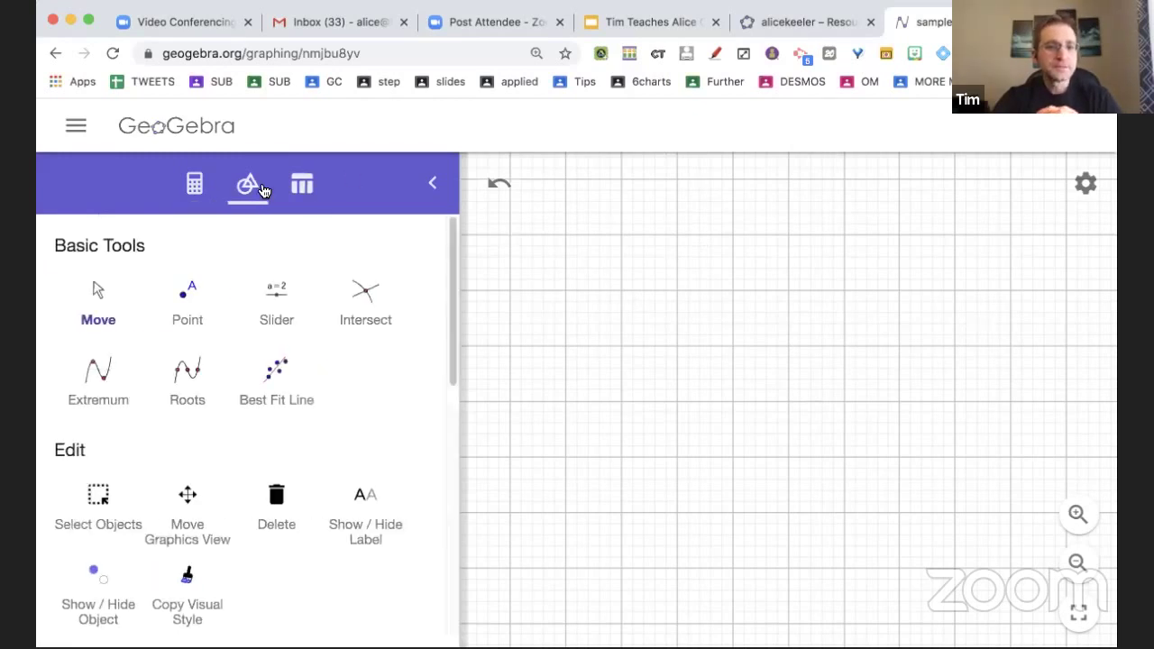
{"action": "left_click", "coordinate": [188, 302]}
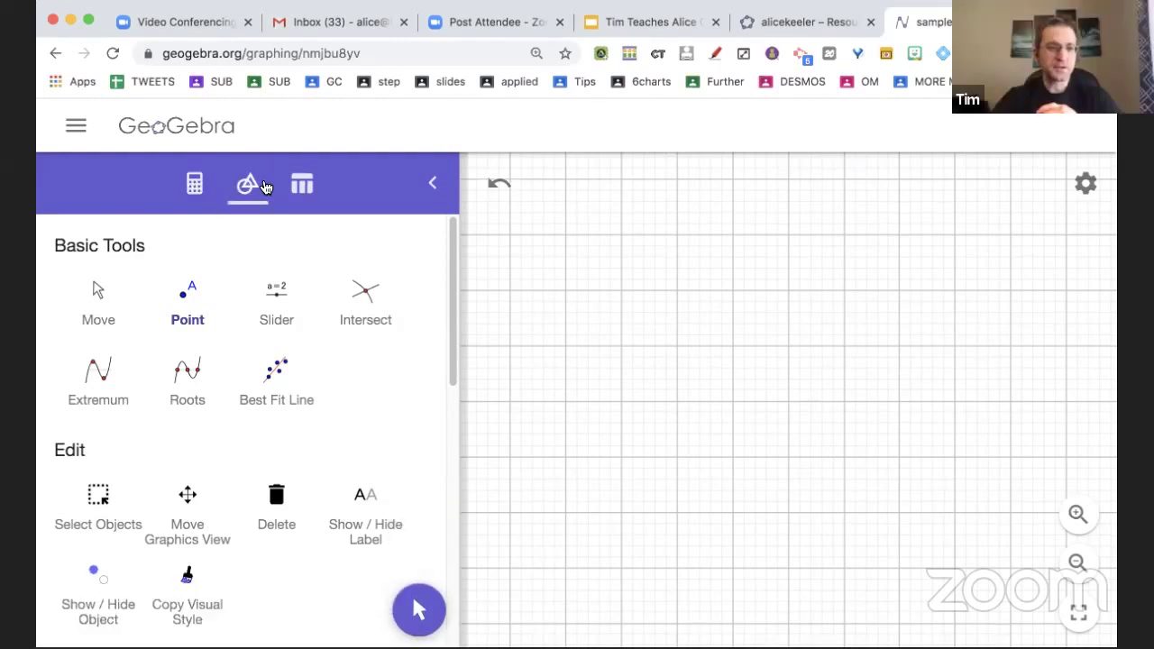
{"action": "left_click", "coordinate": [195, 311]}
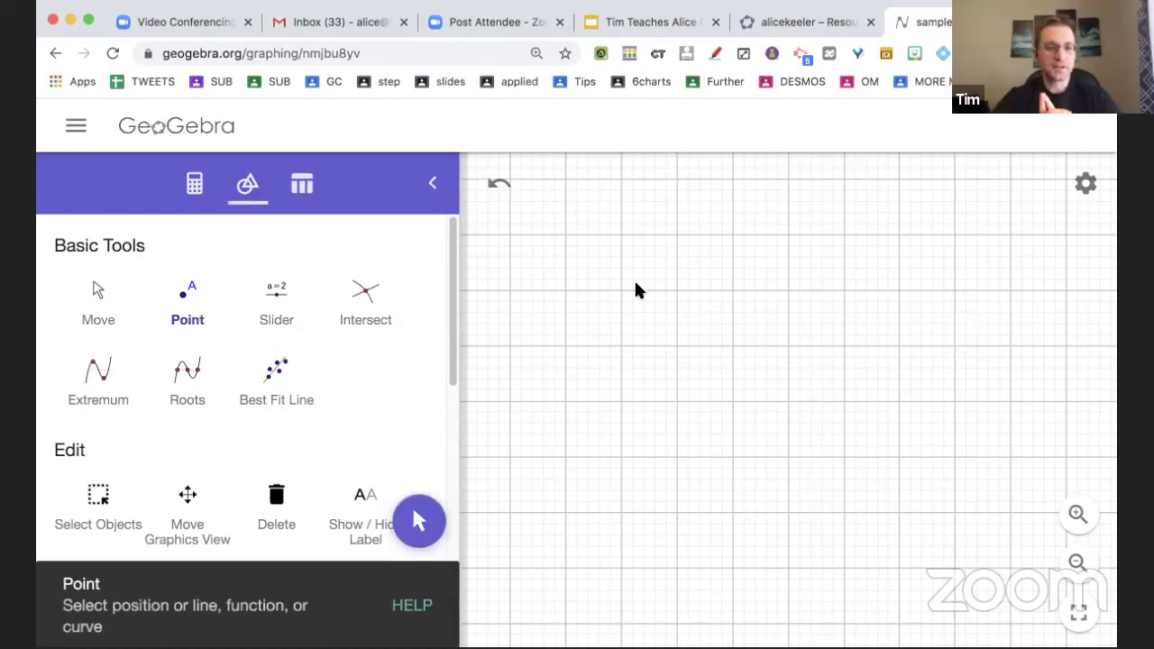
{"action": "left_click", "coordinate": [632, 281]}
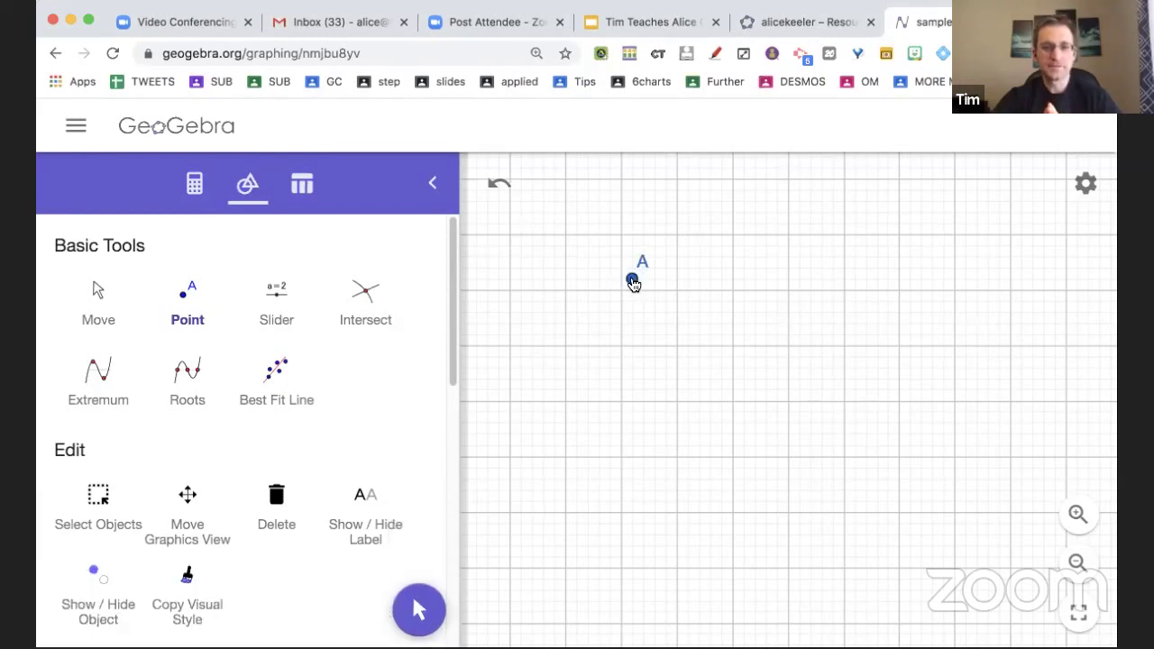
{"action": "left_click", "coordinate": [768, 270]}
{"action": "left_click", "coordinate": [785, 373]}
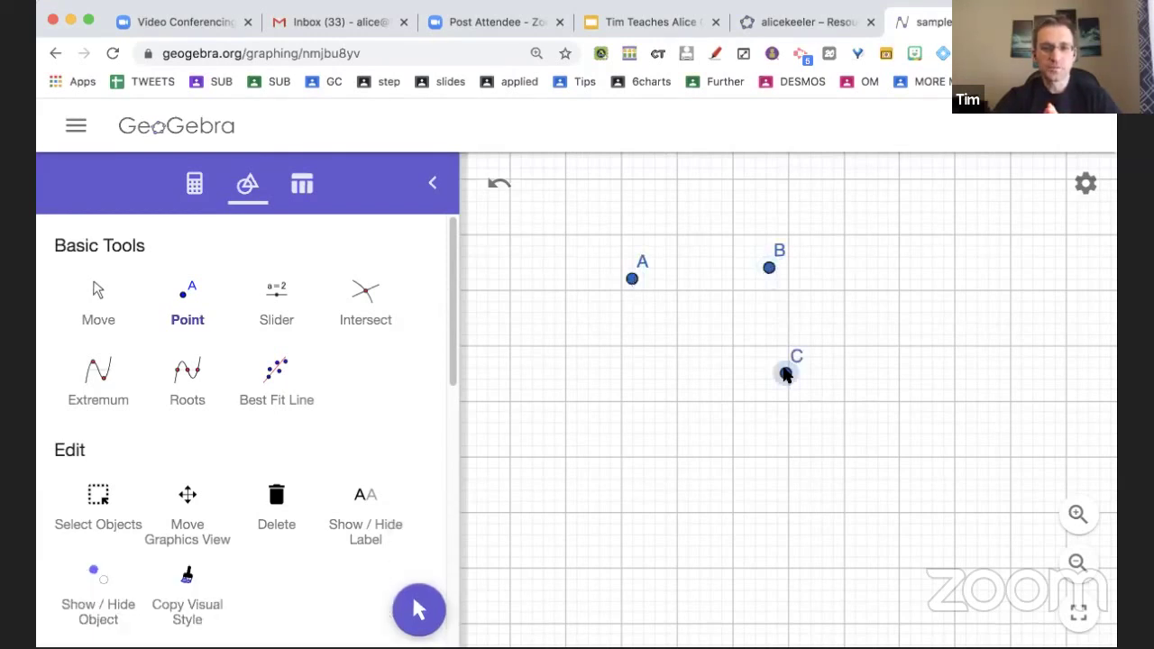
{"action": "left_click", "coordinate": [648, 412]}
{"action": "left_click", "coordinate": [636, 500]}
{"action": "left_click", "coordinate": [740, 484]}
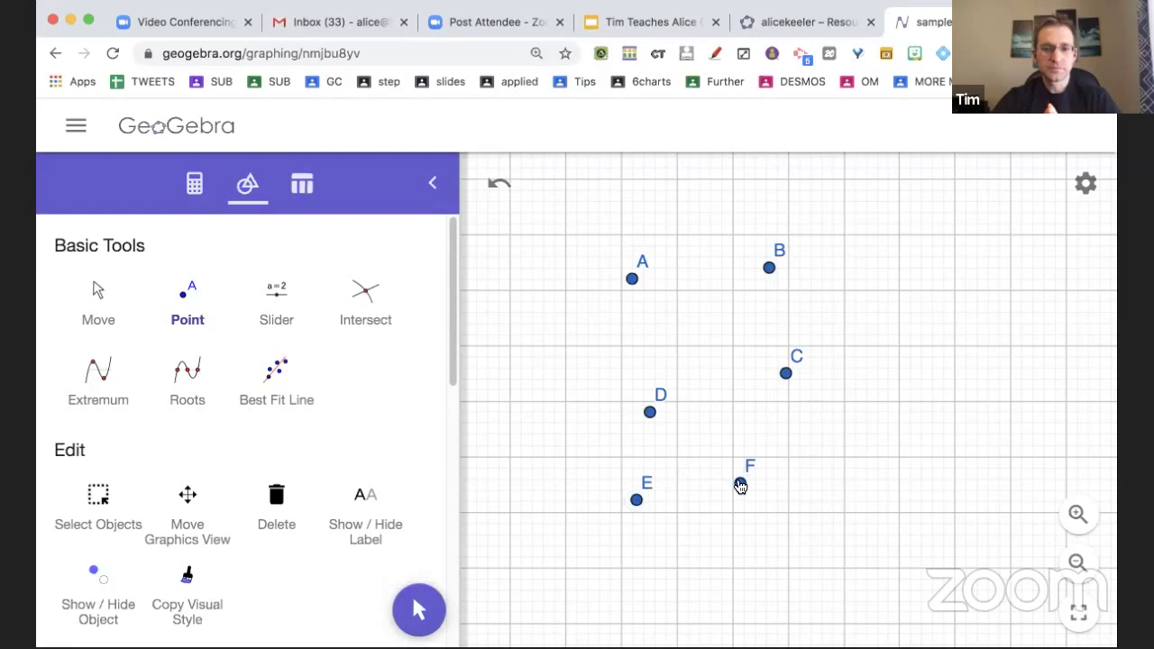
{"action": "left_click", "coordinate": [775, 424]}
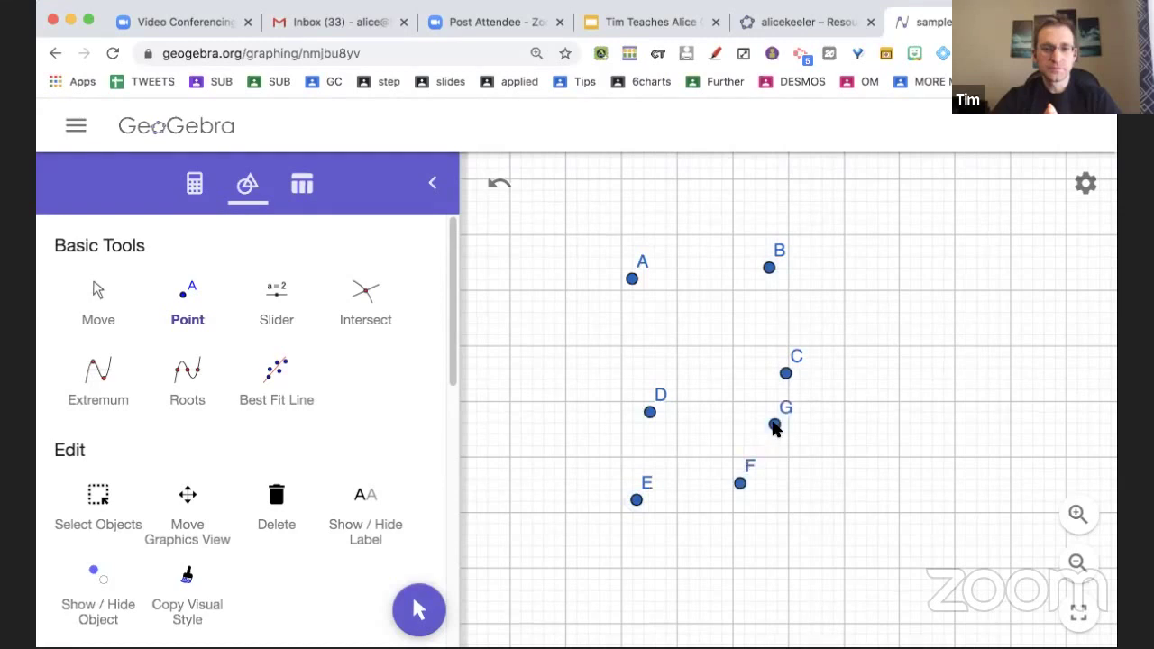
{"action": "left_click", "coordinate": [832, 309]}
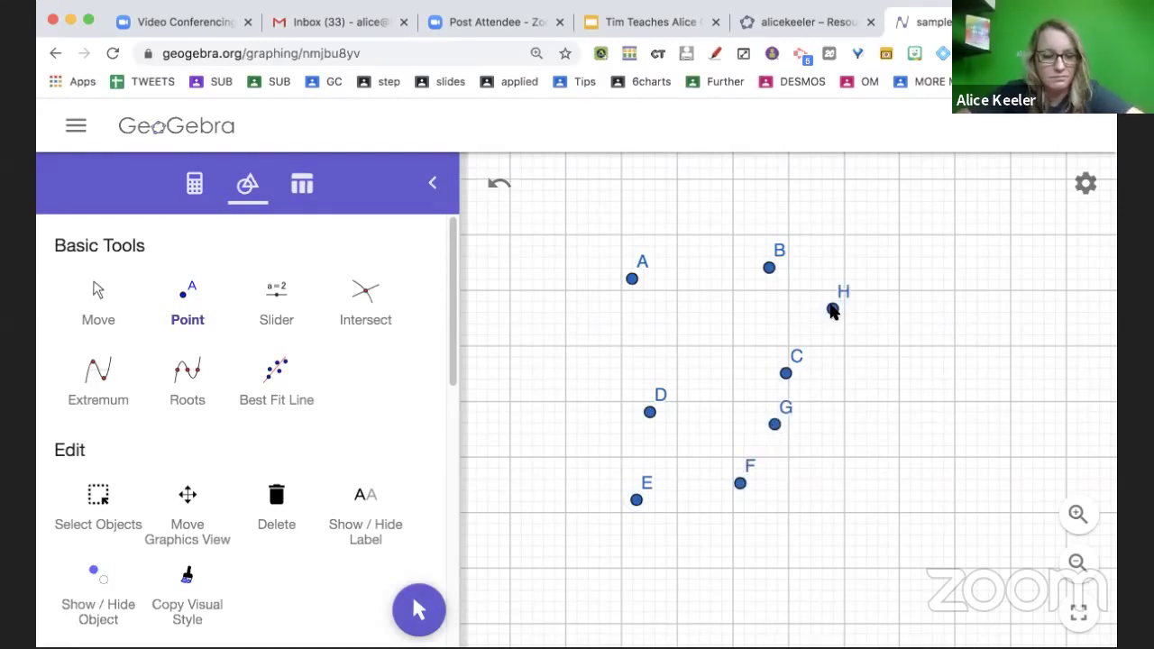
Create a list containing all eight plotted points with the List tool.
{"action": "scroll", "coordinate": [361, 480], "scroll_direction": "down", "scroll_amount": 3}
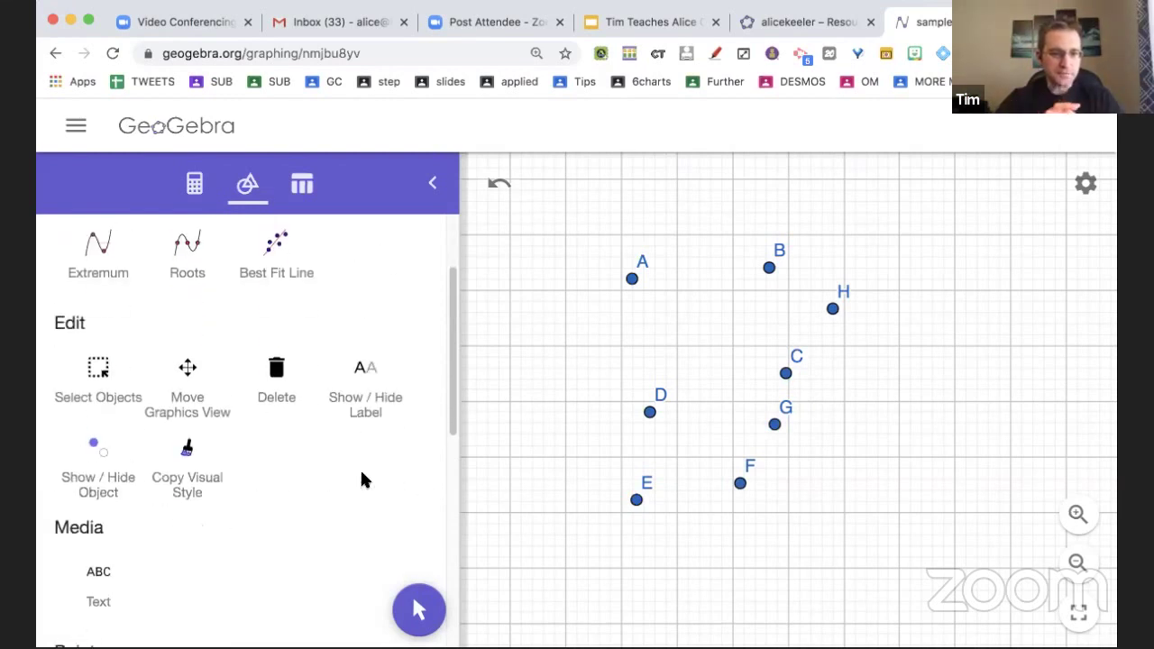
{"action": "scroll", "coordinate": [361, 477], "scroll_direction": "down", "scroll_amount": 1}
{"action": "scroll", "coordinate": [360, 476], "scroll_direction": "down", "scroll_amount": 5}
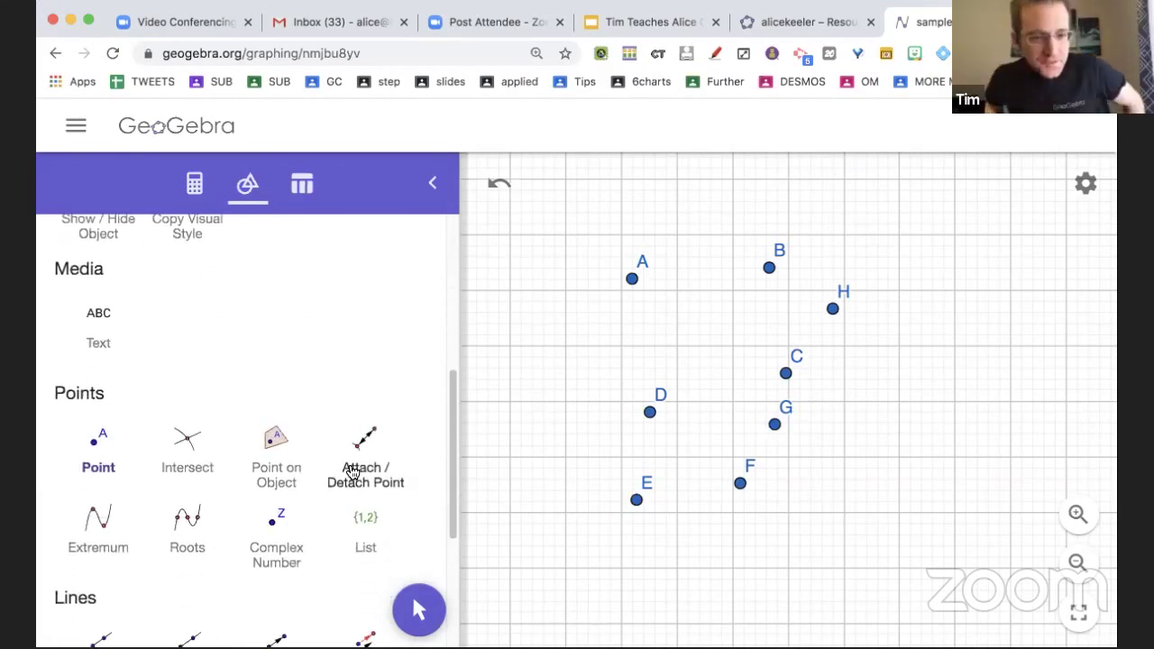
{"action": "scroll", "coordinate": [352, 473], "scroll_direction": "down", "scroll_amount": 2}
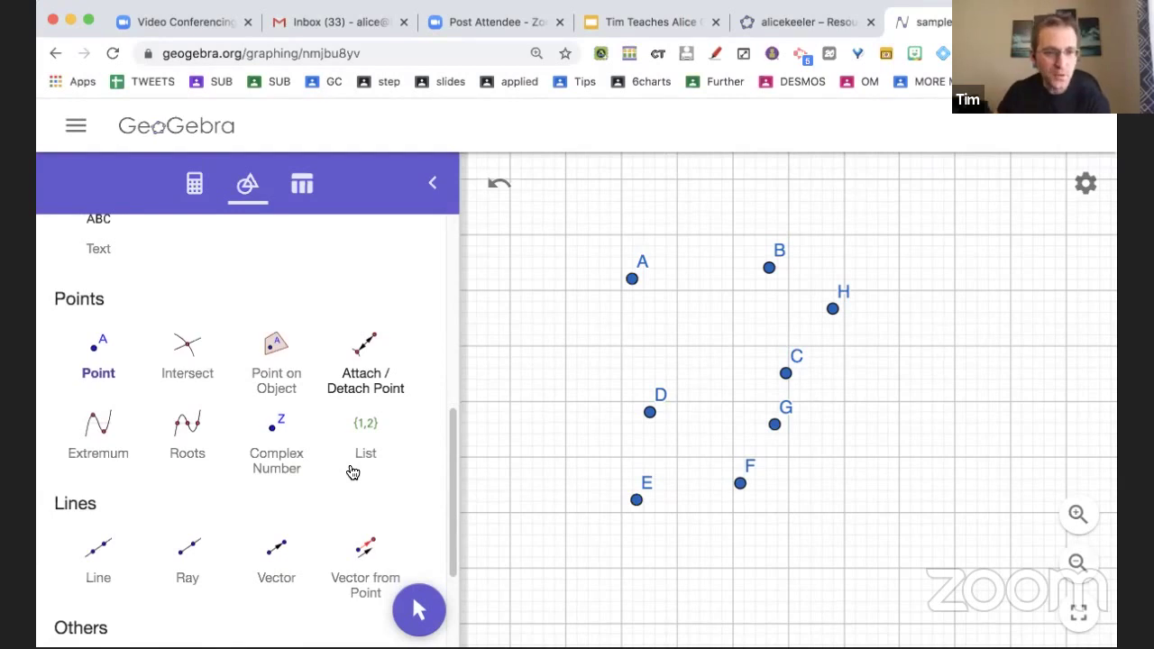
{"action": "scroll", "coordinate": [352, 473], "scroll_direction": "down", "scroll_amount": 4}
{"action": "scroll", "coordinate": [353, 473], "scroll_direction": "up", "scroll_amount": 1}
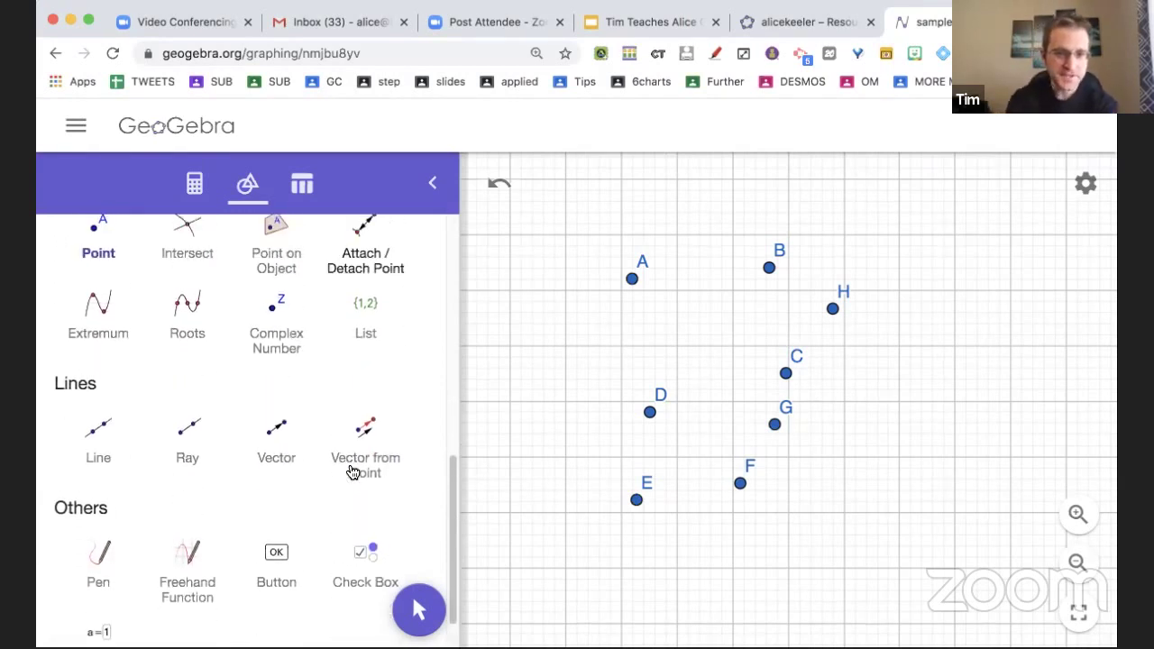
{"action": "left_click", "coordinate": [358, 329]}
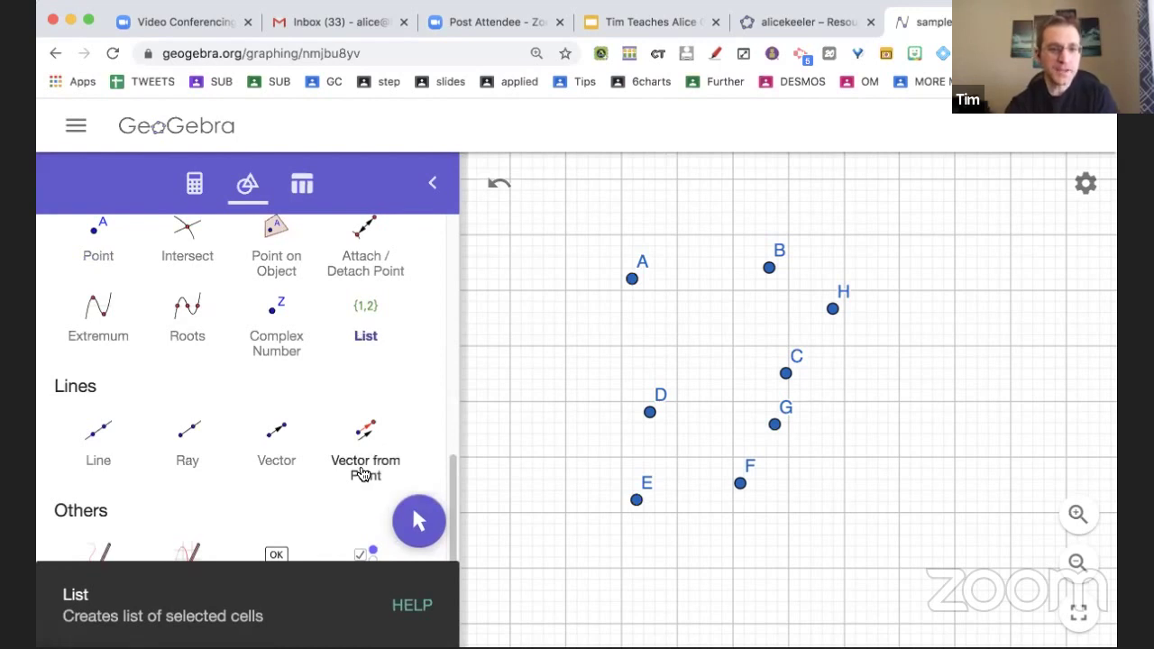
{"action": "left_click", "coordinate": [369, 311]}
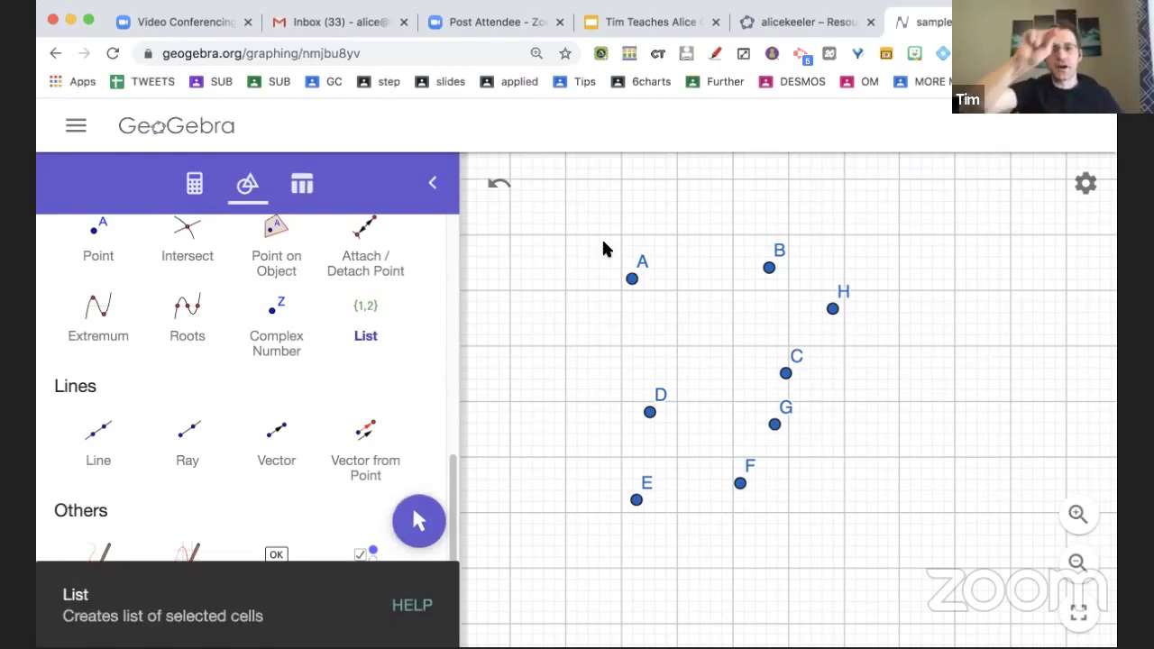
{"action": "left_click_drag", "start_coordinate": [585, 202], "coordinate": [886, 541]}
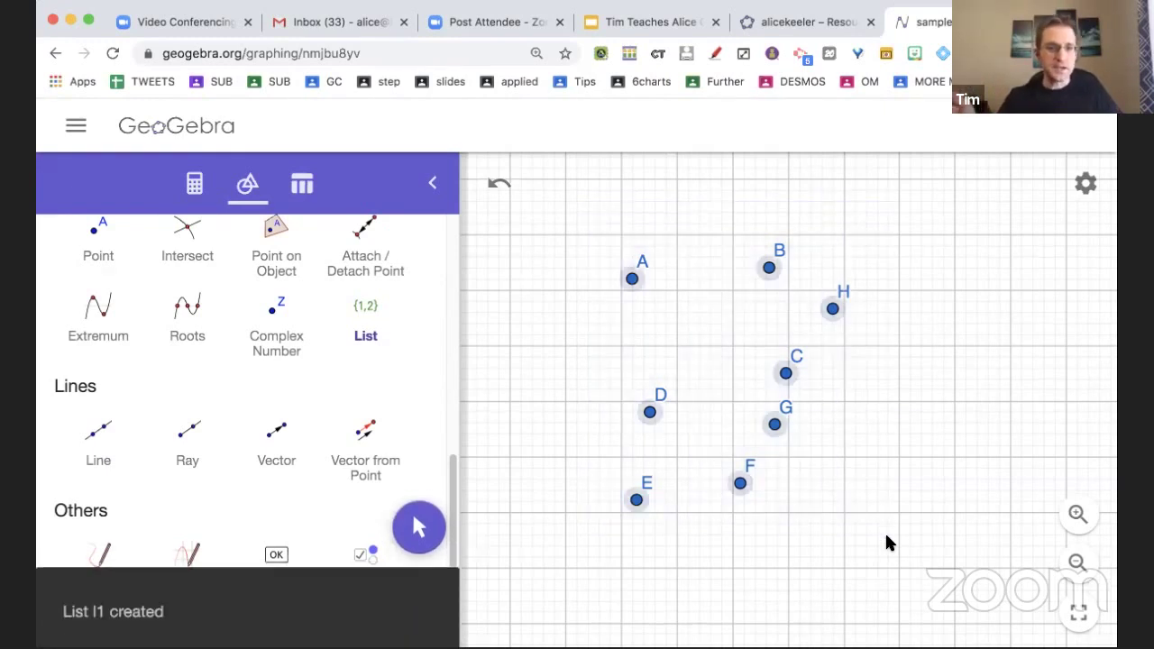
Examine the coordinates of the plotted points and the definition of their list in the algebra view.
{"action": "left_click", "coordinate": [194, 183]}
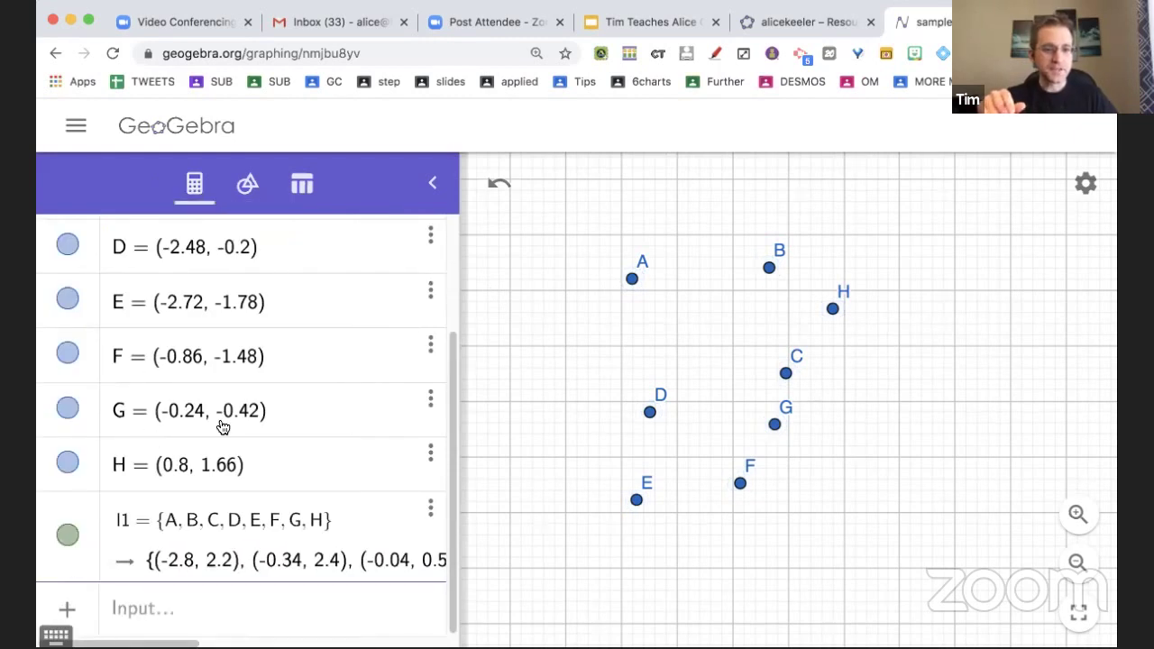
{"action": "scroll", "coordinate": [225, 477], "scroll_direction": "up", "scroll_amount": 3}
{"action": "scroll", "coordinate": [225, 410], "scroll_direction": "down", "scroll_amount": 3}
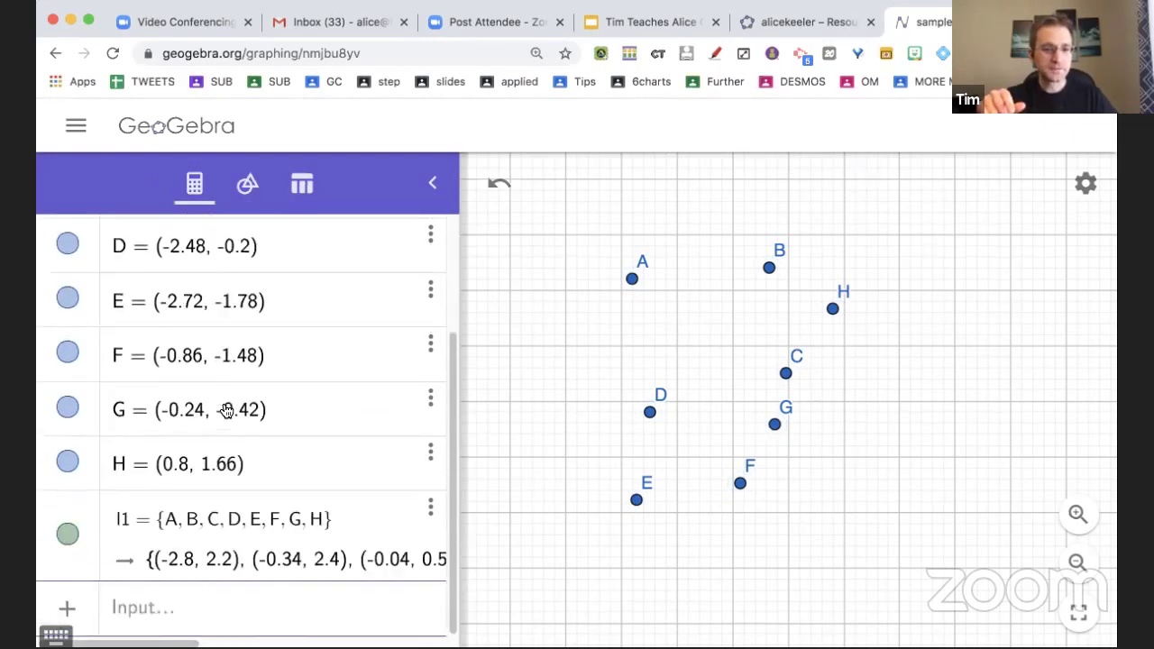
{"action": "left_click", "coordinate": [216, 542]}
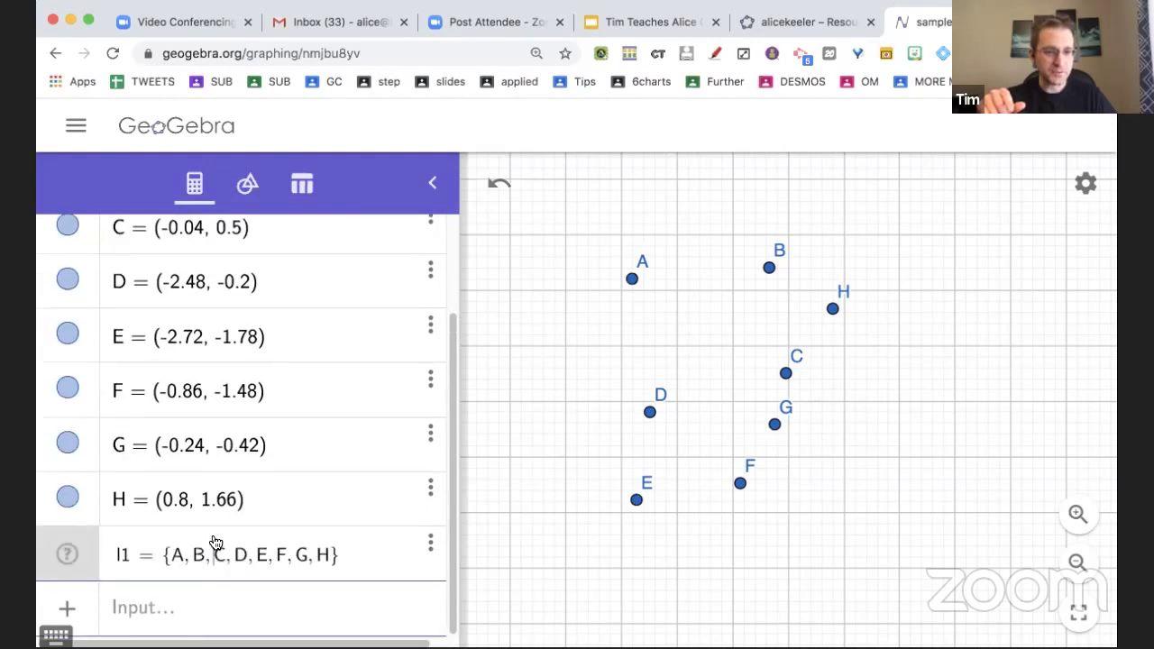
{"action": "left_click", "coordinate": [122, 600]}
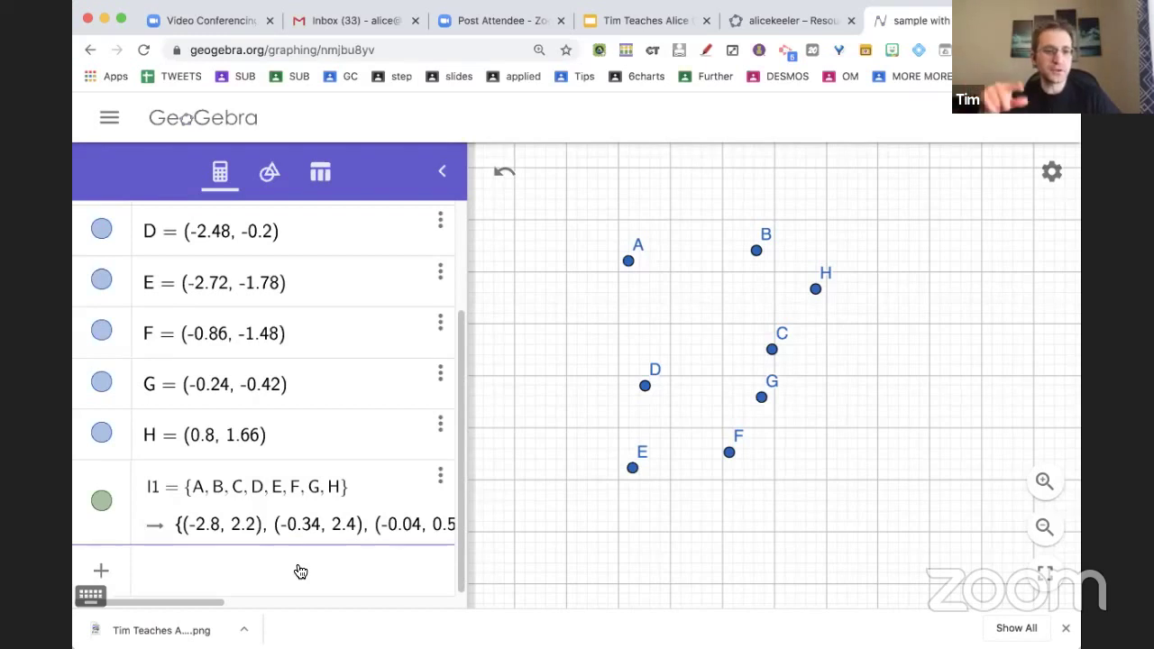
{"action": "type", "text": "corr"}
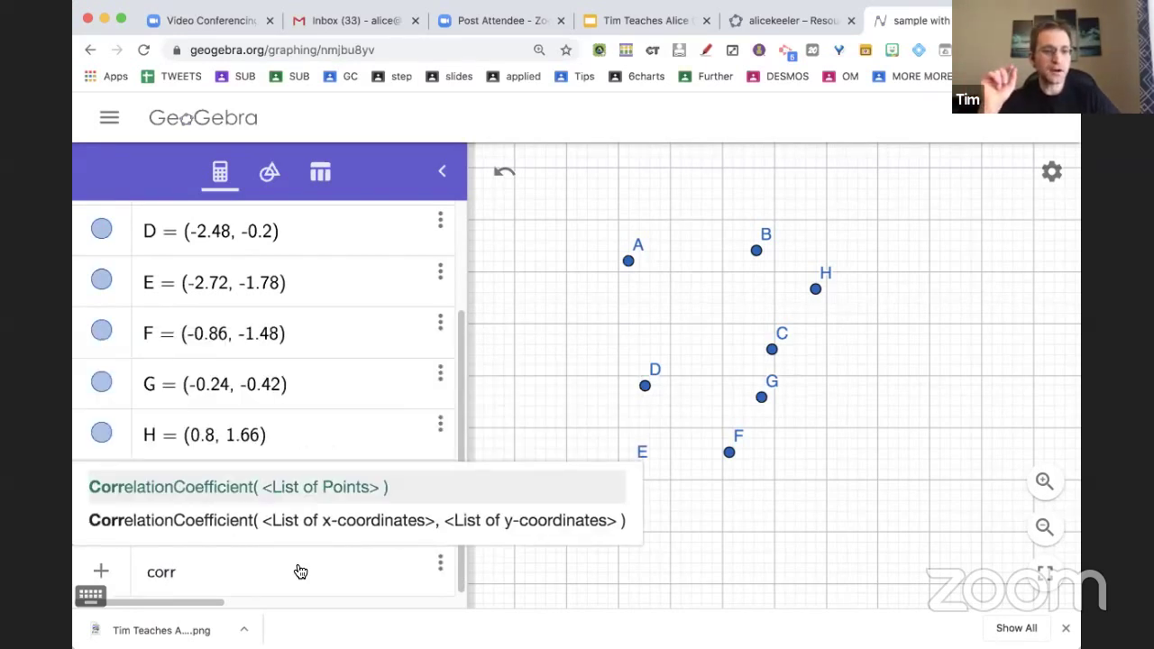
{"action": "type", "text": "relation"}
{"action": "key", "text": "Return"}
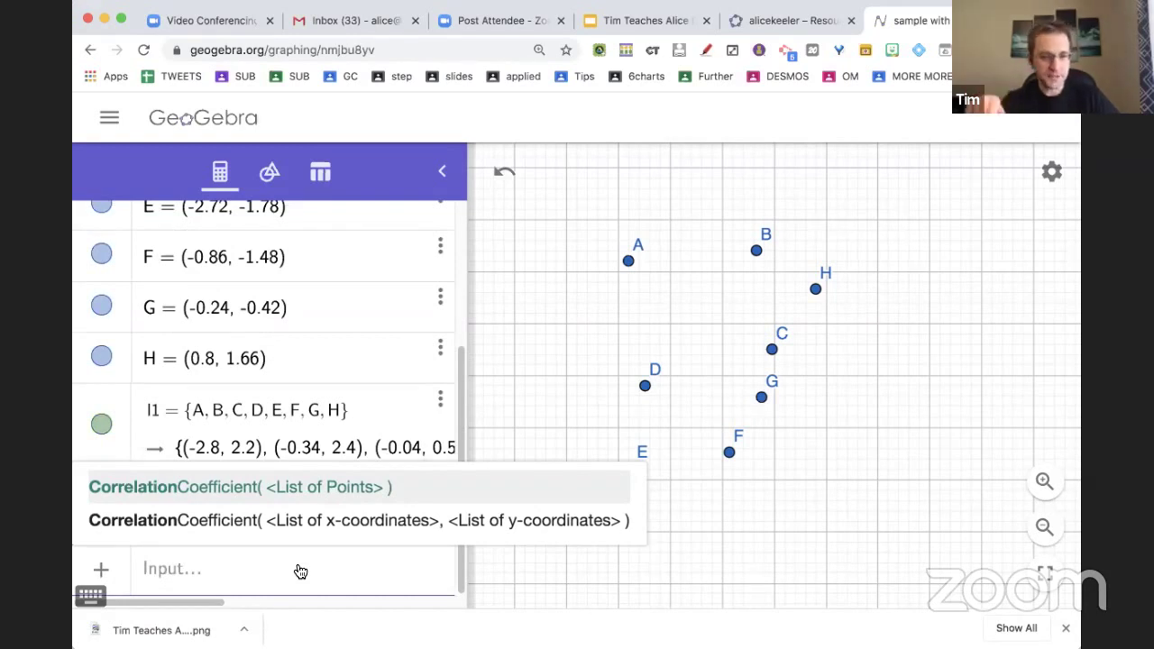
{"action": "key", "text": "Return"}
{"action": "left_click", "coordinate": [406, 485]}
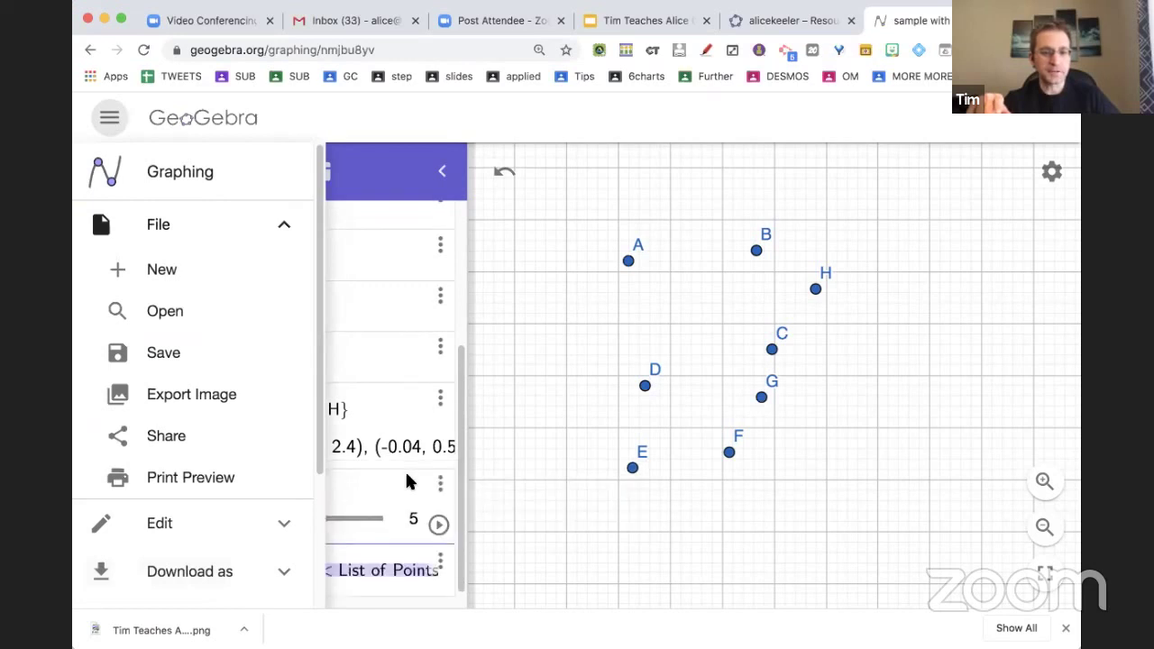
{"action": "left_click", "coordinate": [123, 121]}
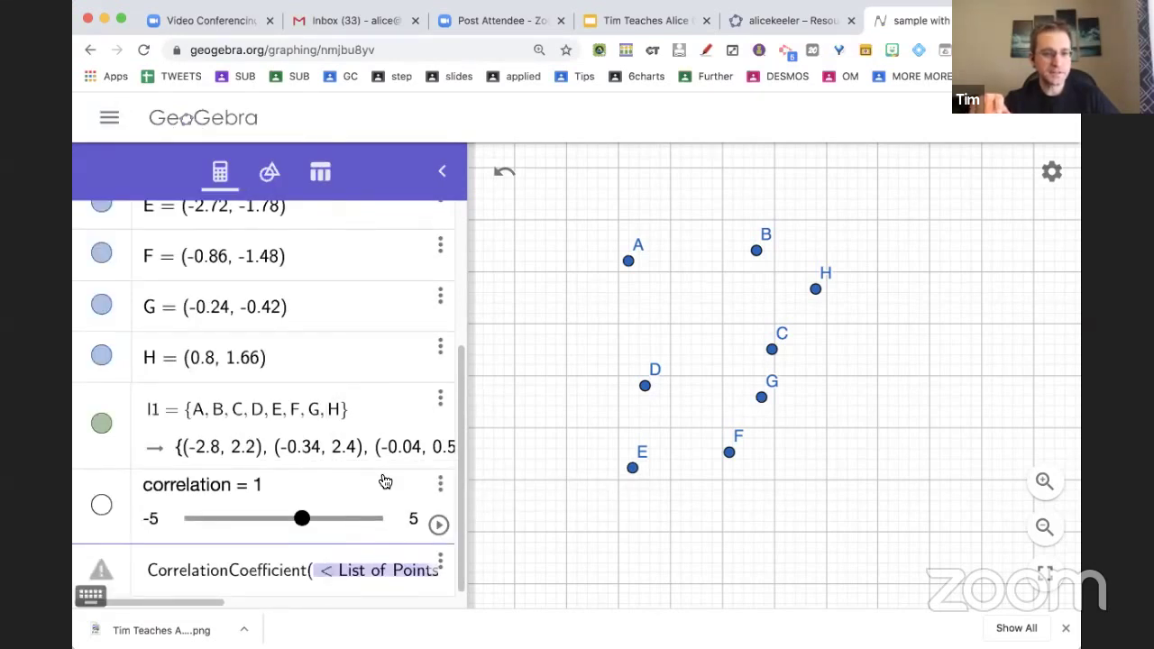
{"action": "left_click", "coordinate": [382, 574]}
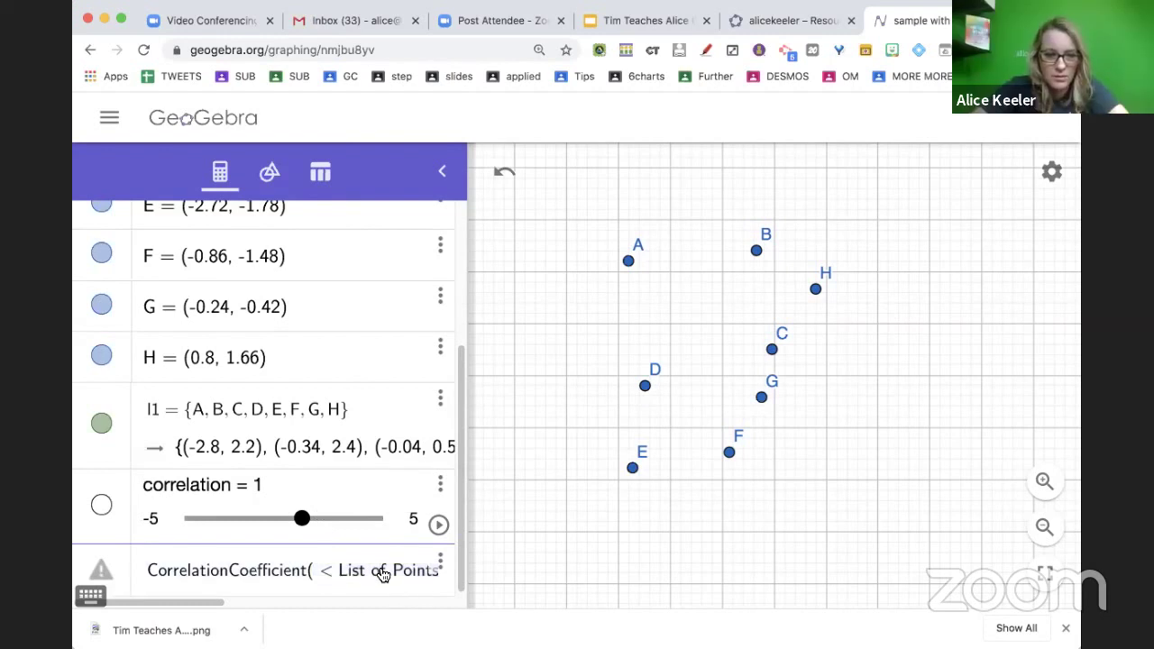
{"action": "left_click_drag", "start_coordinate": [321, 572], "coordinate": [381, 581]}
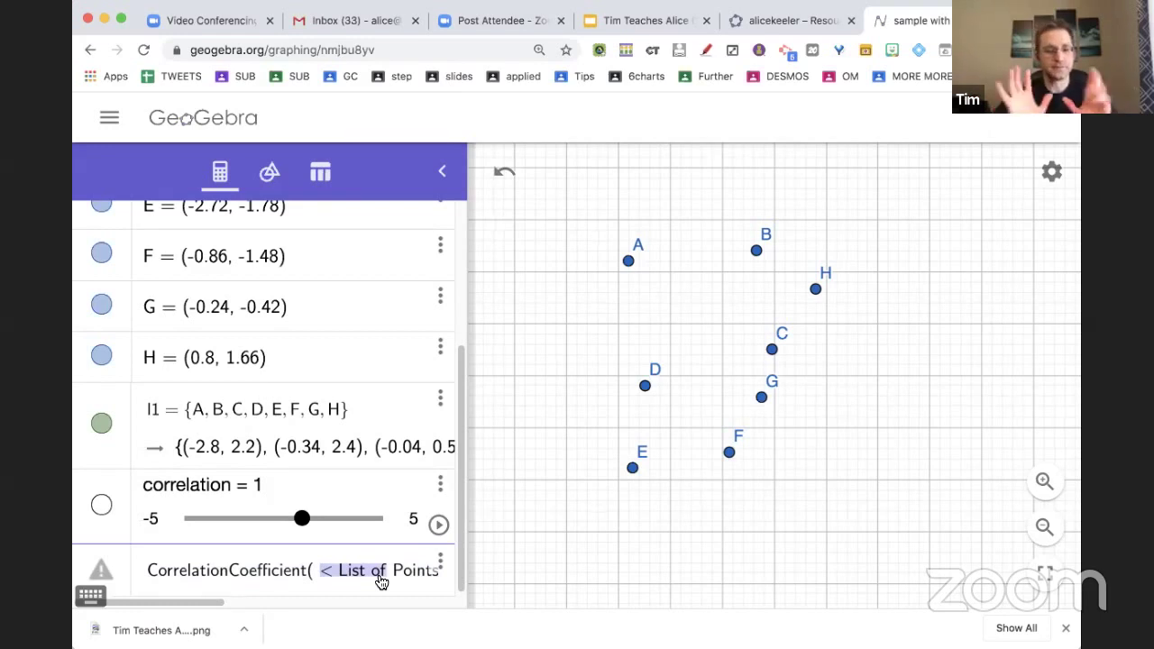
{"action": "left_click", "coordinate": [381, 582]}
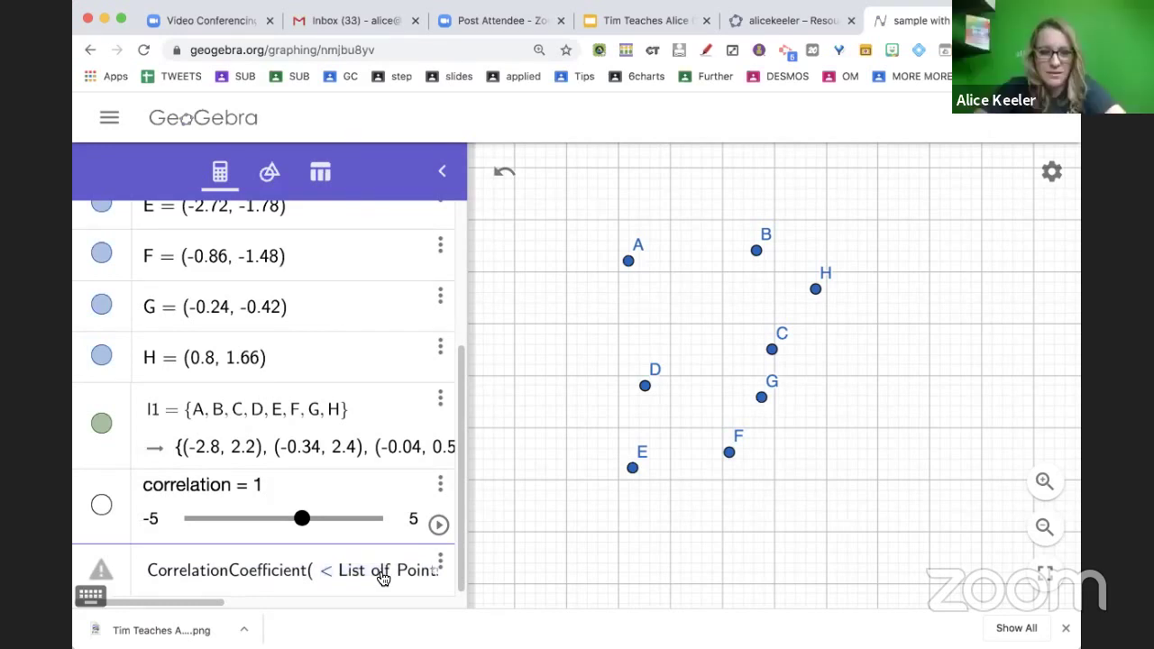
{"action": "type", "text": "l1"}
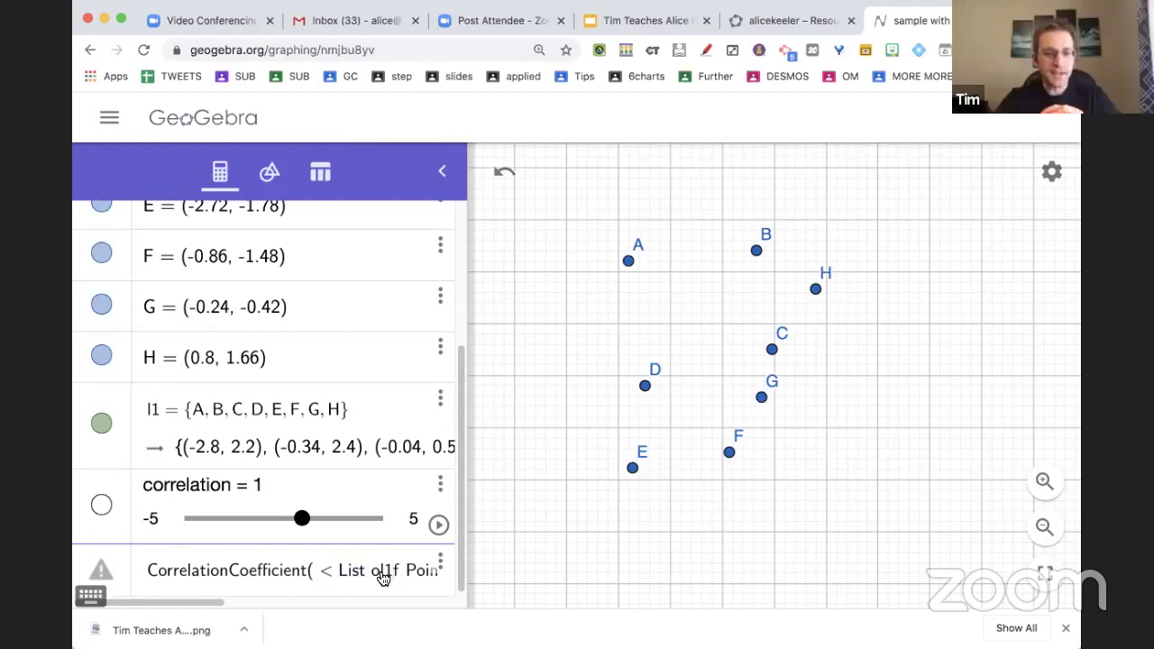
{"action": "key", "text": "ctrl+a"}
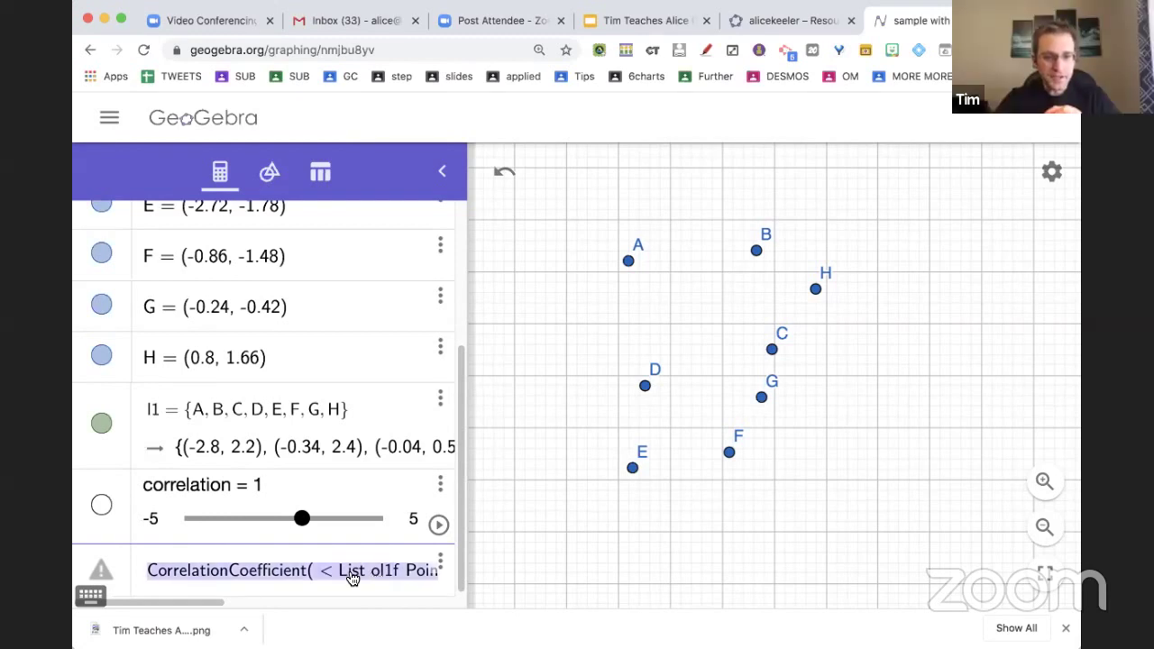
{"action": "left_click", "coordinate": [440, 561]}
{"action": "left_click", "coordinate": [453, 565]}
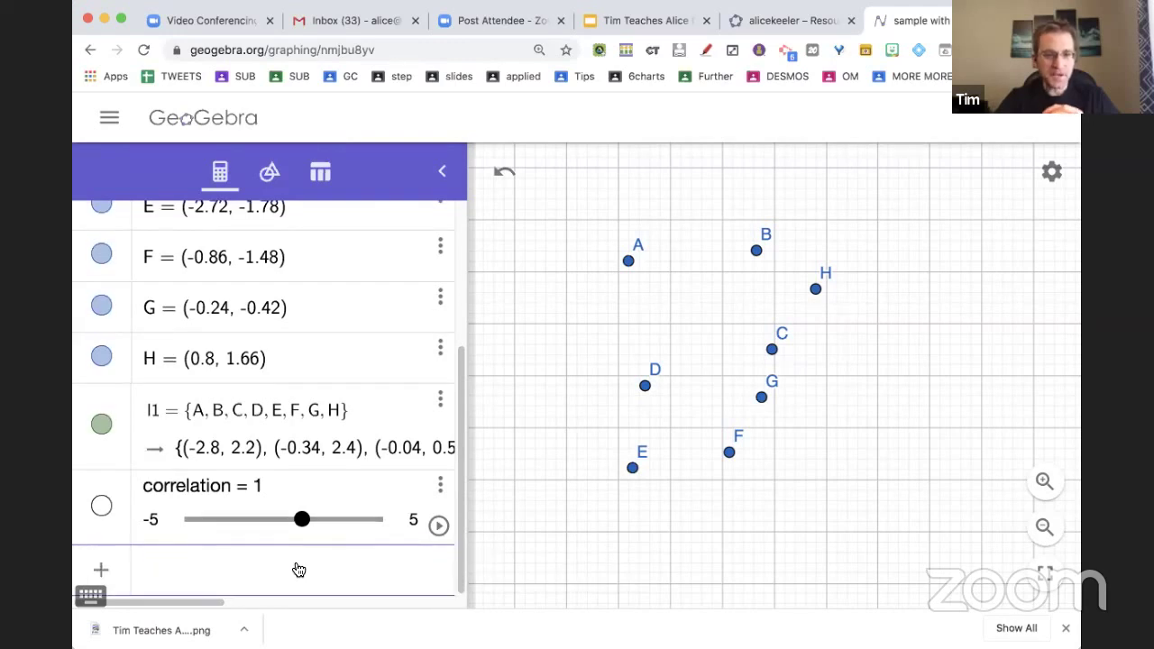
{"action": "left_click", "coordinate": [440, 486]}
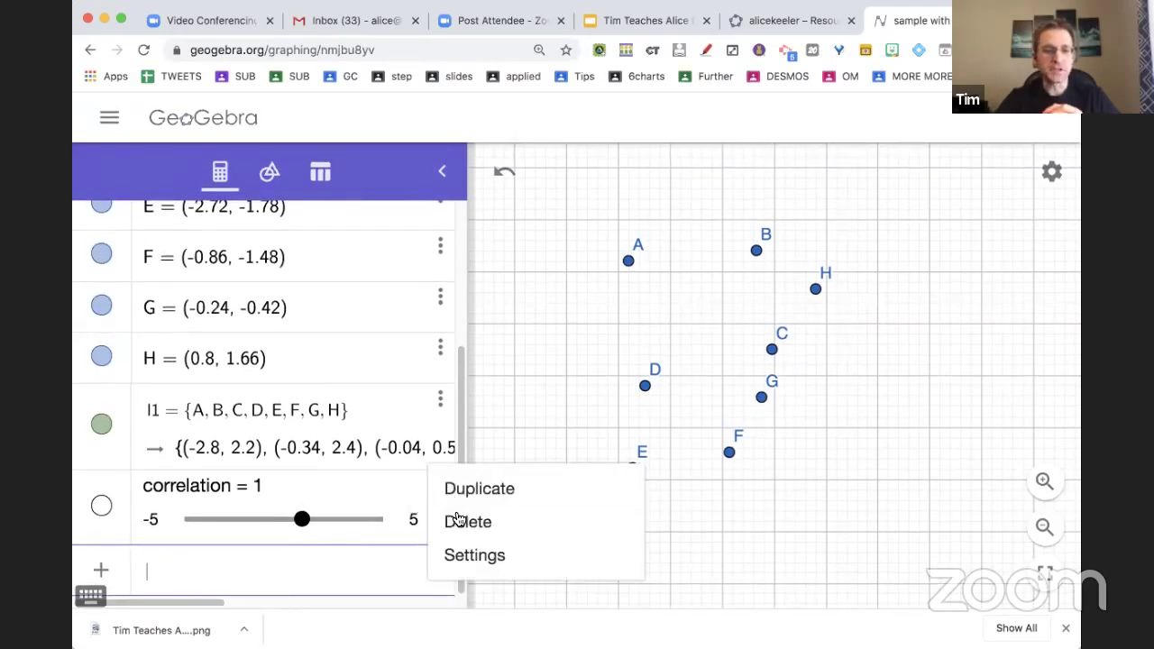
{"action": "left_click", "coordinate": [457, 520]}
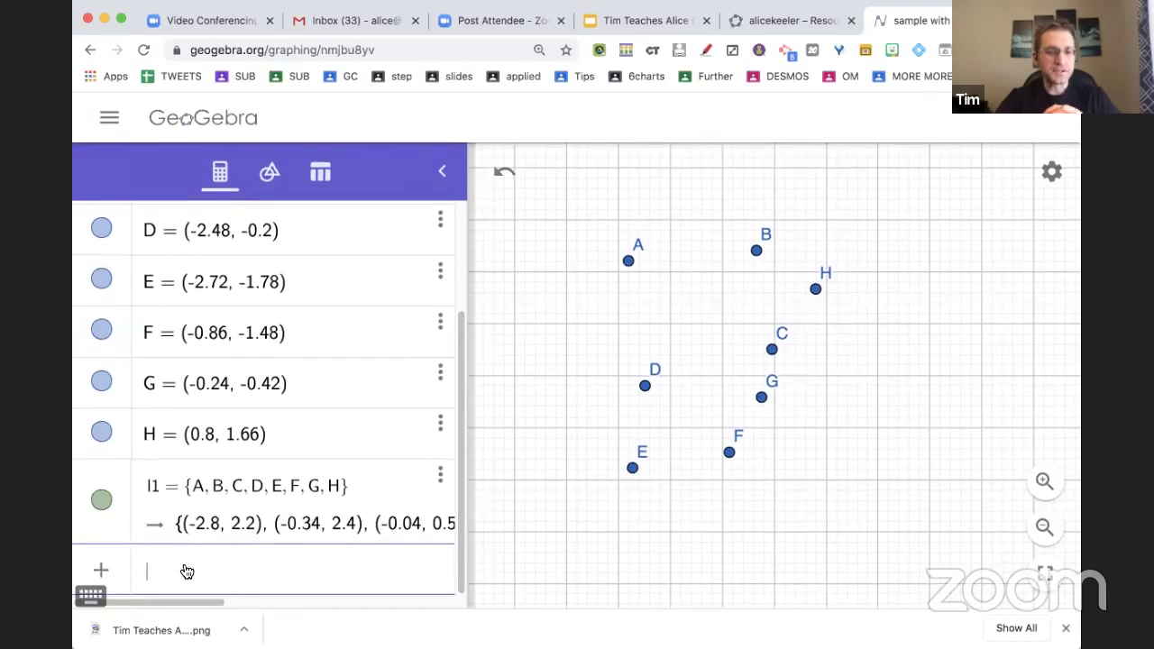
Compute the correlation coefficient of the point list l1 with CorrelationCoefficient(l1).
{"action": "type", "text": "corr"}
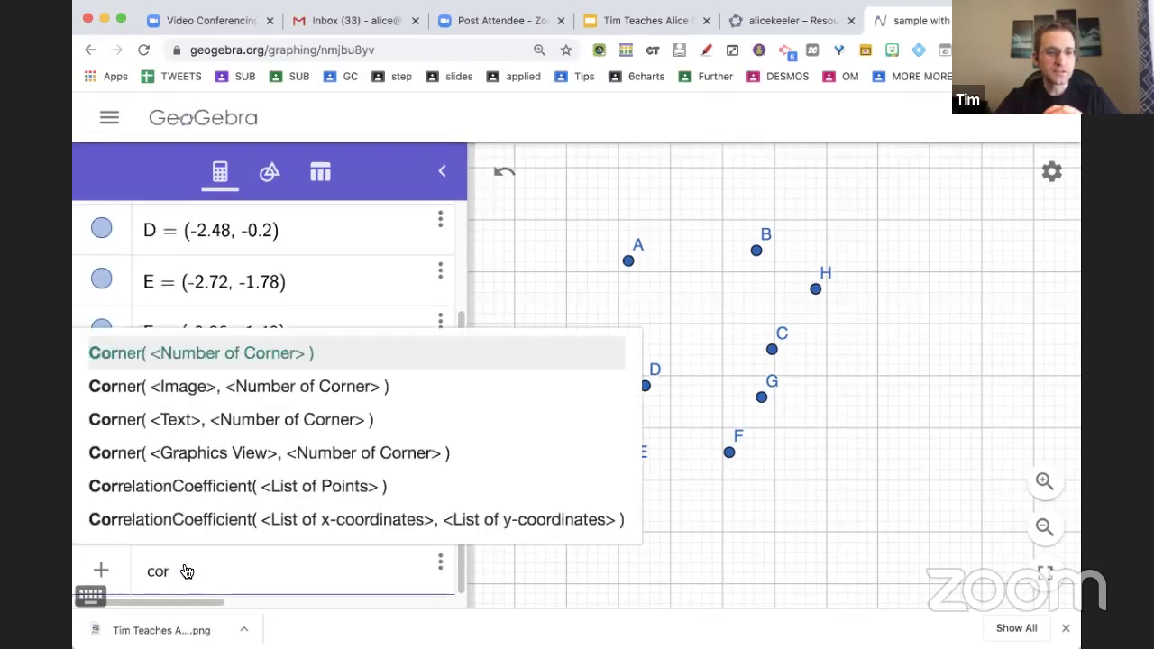
{"action": "left_click", "coordinate": [197, 500]}
{"action": "type", "text": "l1"}
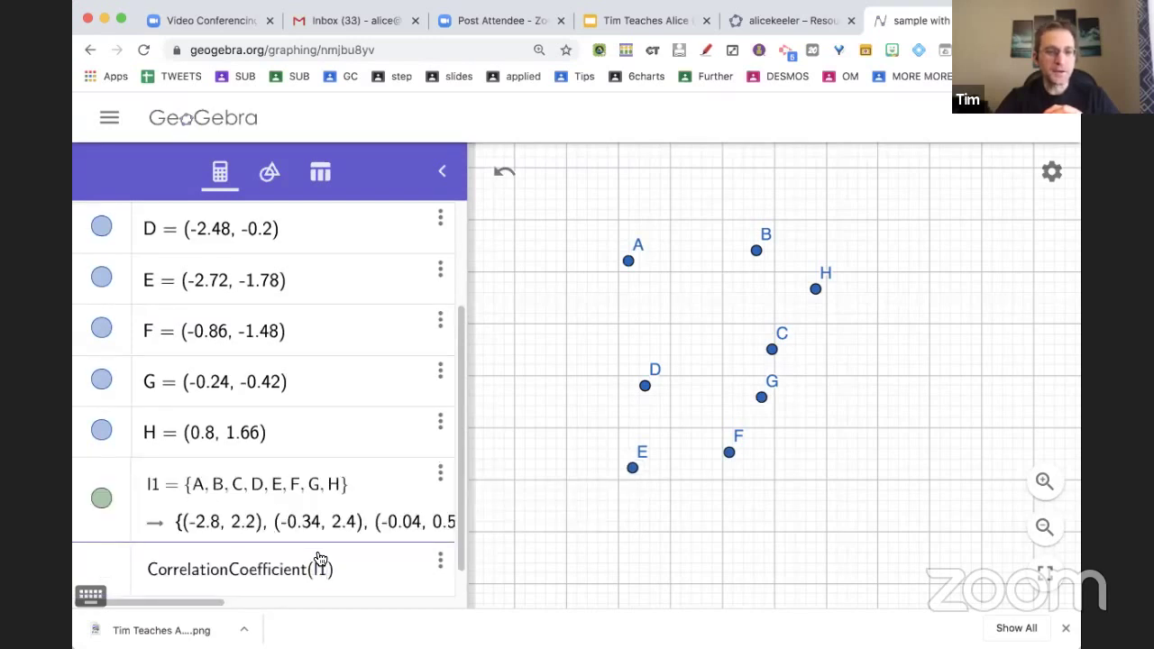
{"action": "key", "text": "Return"}
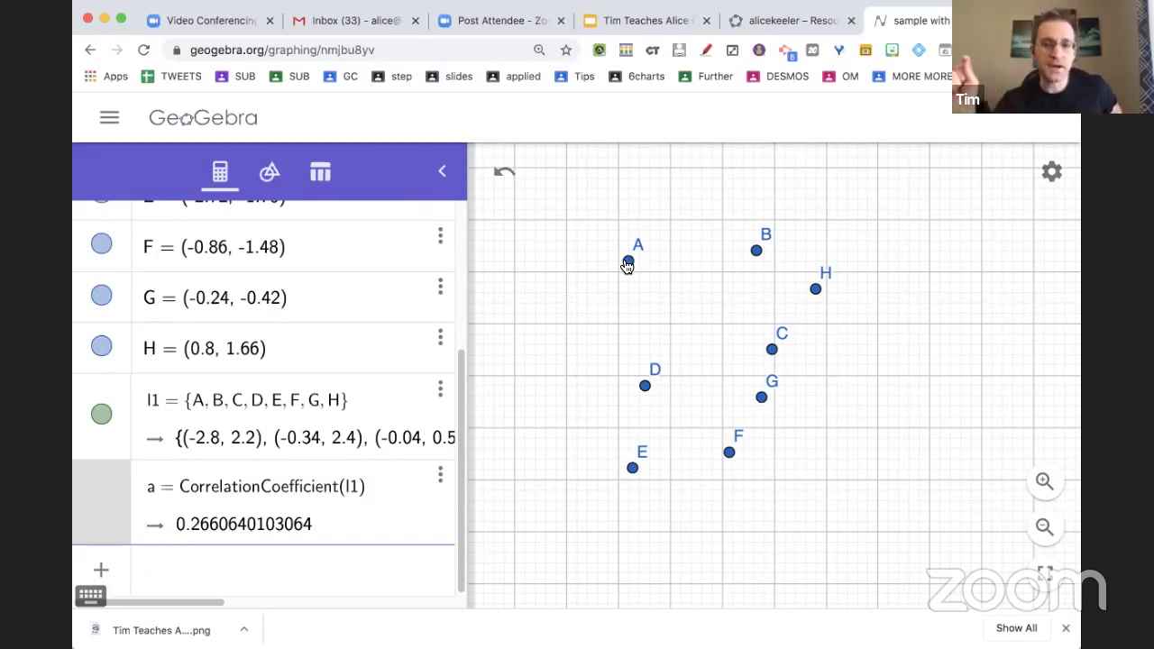
Move points A, B, D and E into rough alignment with the rising line formed by F, G, C and H.
{"action": "left_click_drag", "start_coordinate": [628, 262], "coordinate": [798, 328]}
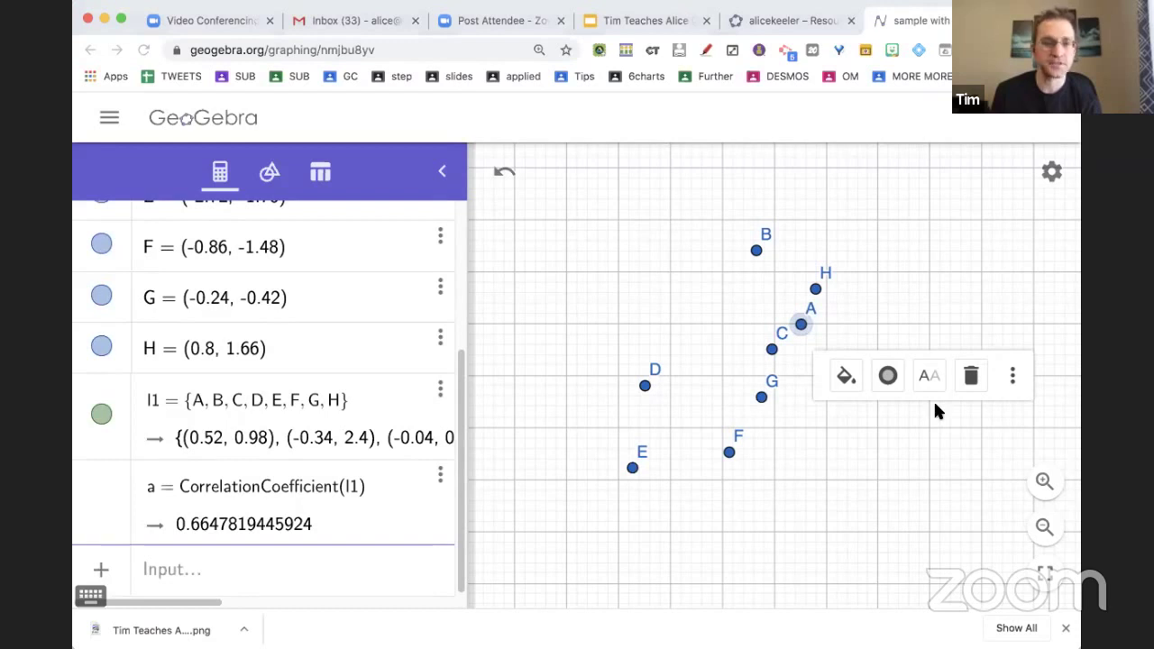
{"action": "left_click_drag", "start_coordinate": [756, 251], "coordinate": [850, 244]}
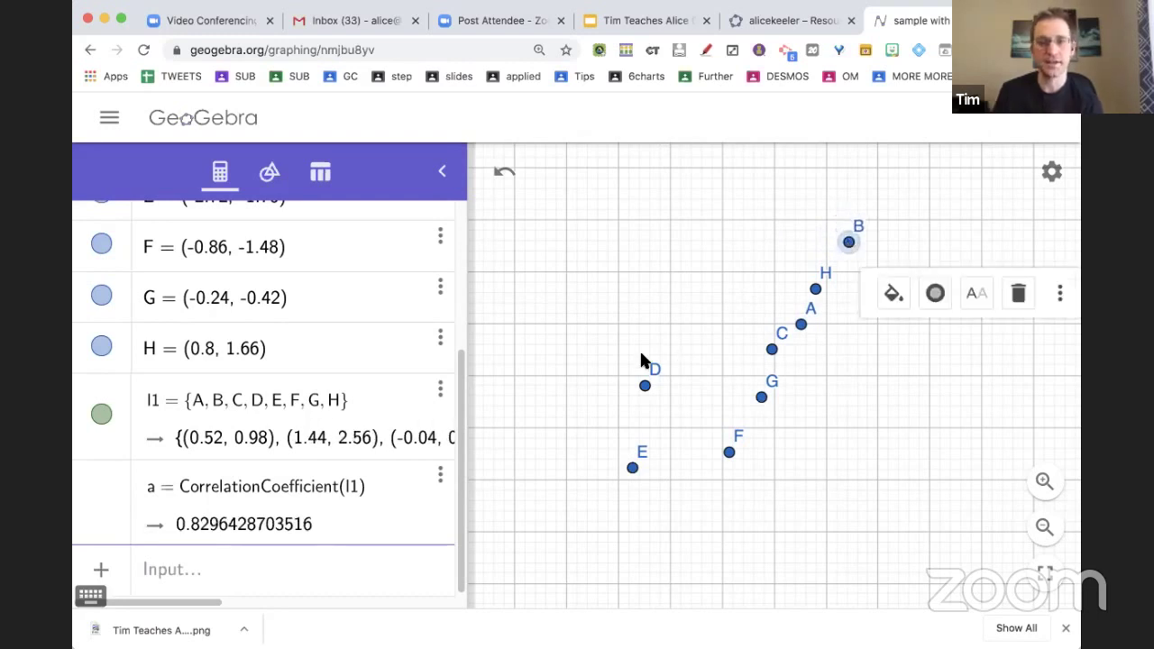
{"action": "left_click_drag", "start_coordinate": [645, 388], "coordinate": [746, 421]}
{"action": "left_click_drag", "start_coordinate": [632, 468], "coordinate": [705, 500]}
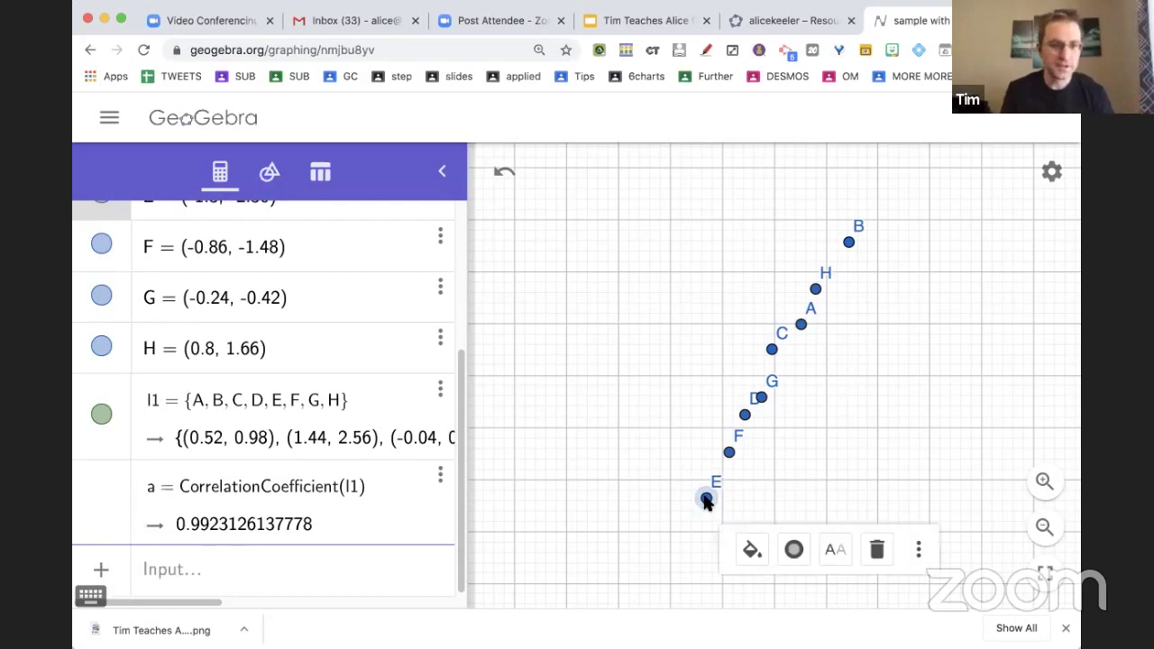
{"action": "left_click", "coordinate": [760, 502]}
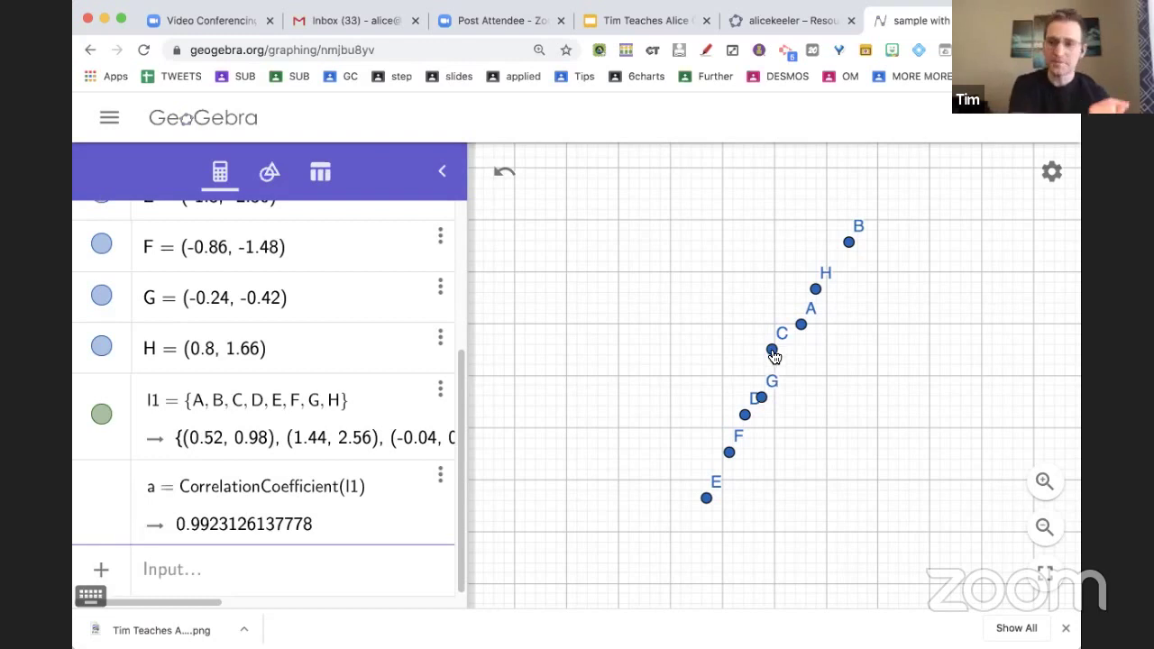
Fine-tune points C, D, E, F and G so they follow the rising line more closely, with F at (-0.8, -1.44).
{"action": "left_click_drag", "start_coordinate": [772, 350], "coordinate": [786, 359]}
{"action": "left_click_drag", "start_coordinate": [762, 397], "coordinate": [733, 452]}
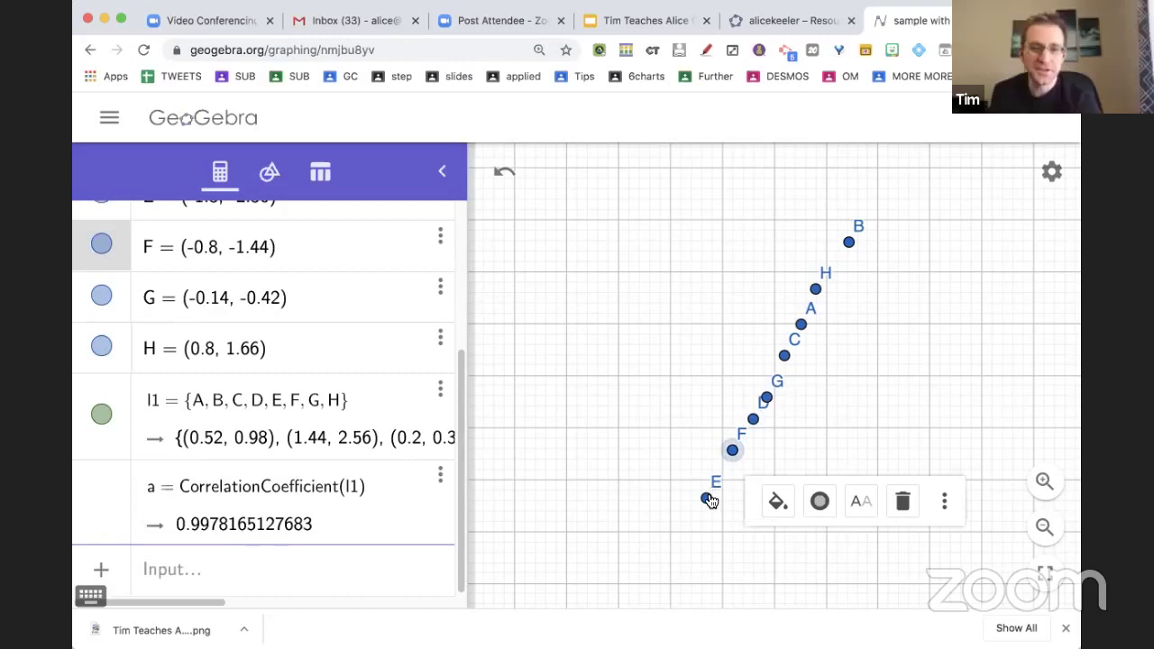
{"action": "left_click_drag", "start_coordinate": [711, 497], "coordinate": [712, 494]}
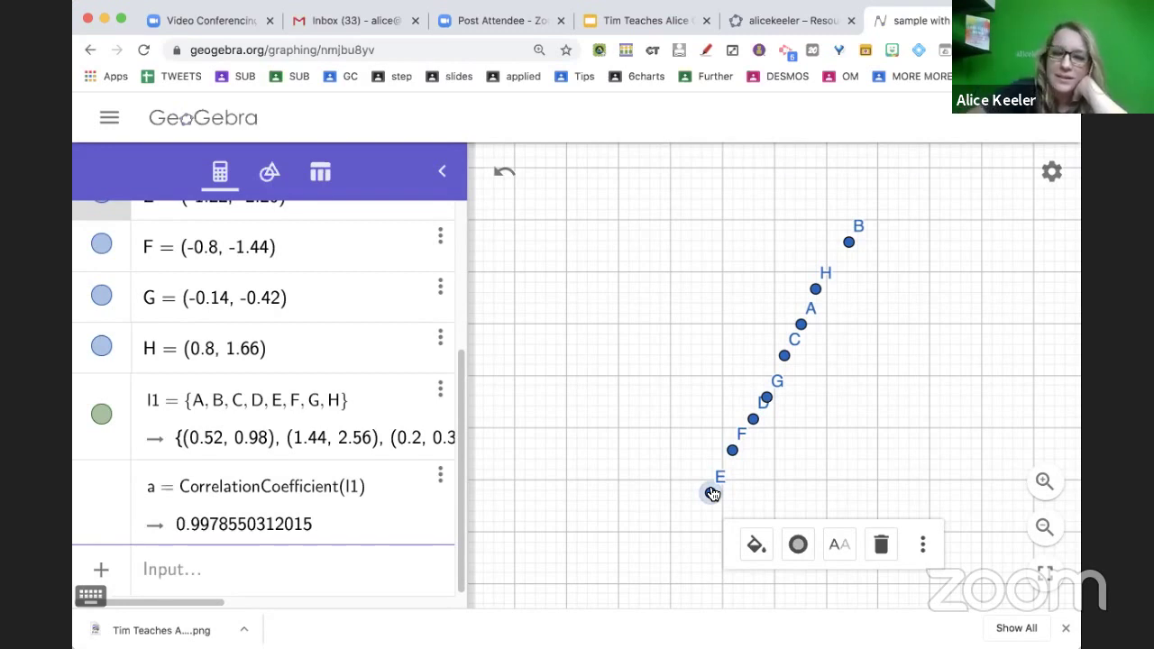
Move E to (-2, -2), F to (-1, -1), D to (0, 0), A to (1, 1), H to (2, 2) and B to (3, 3).
{"action": "left_click_drag", "start_coordinate": [712, 494], "coordinate": [670, 480]}
{"action": "left_click_drag", "start_coordinate": [734, 454], "coordinate": [776, 383]}
{"action": "left_click_drag", "start_coordinate": [800, 325], "coordinate": [929, 223]}
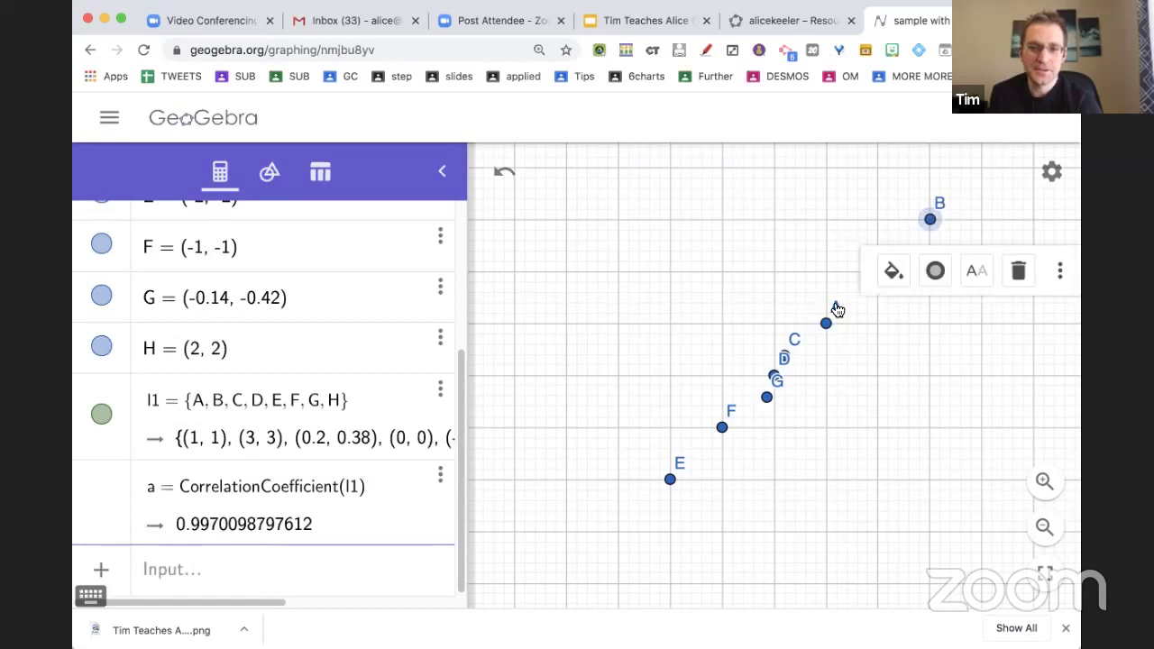
Extend the diagonal row of points by moving G to (-3, -3) and C to (-4, -4).
{"action": "left_click_drag", "start_coordinate": [768, 395], "coordinate": [617, 538]}
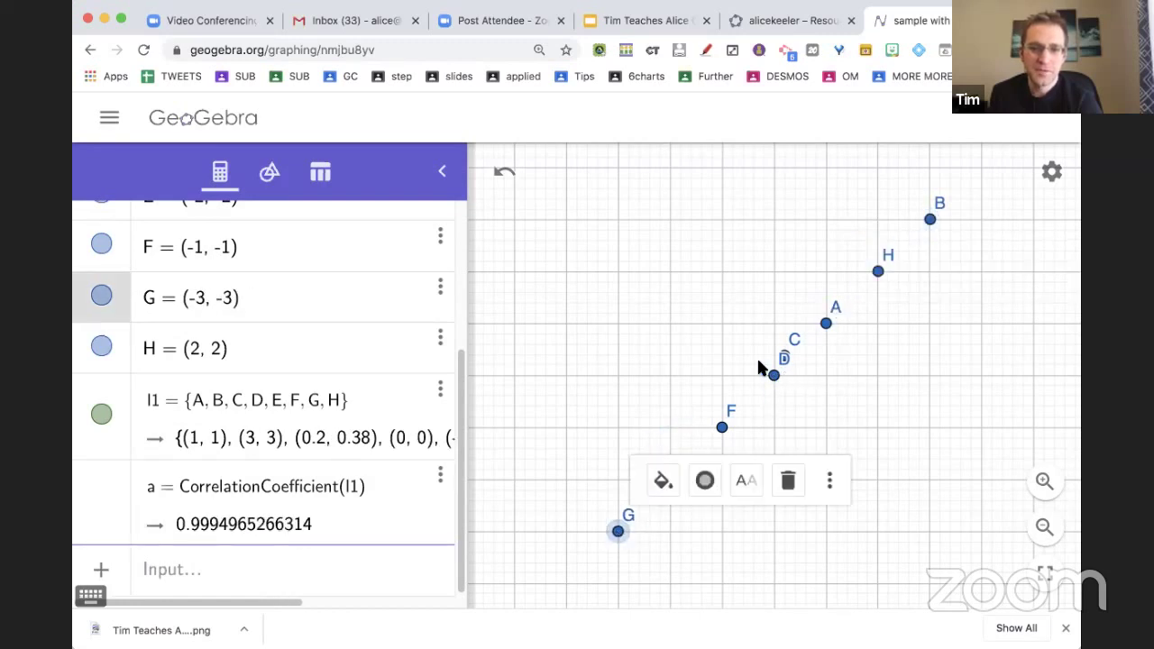
{"action": "left_click", "coordinate": [810, 408]}
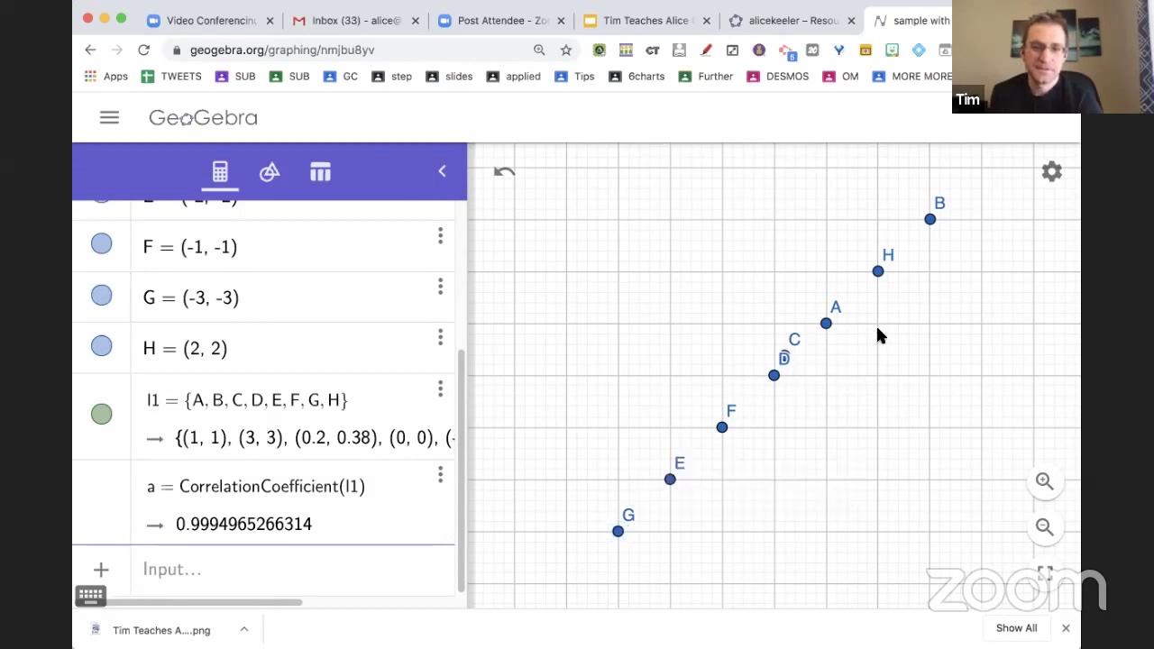
{"action": "left_click_drag", "start_coordinate": [789, 358], "coordinate": [568, 584]}
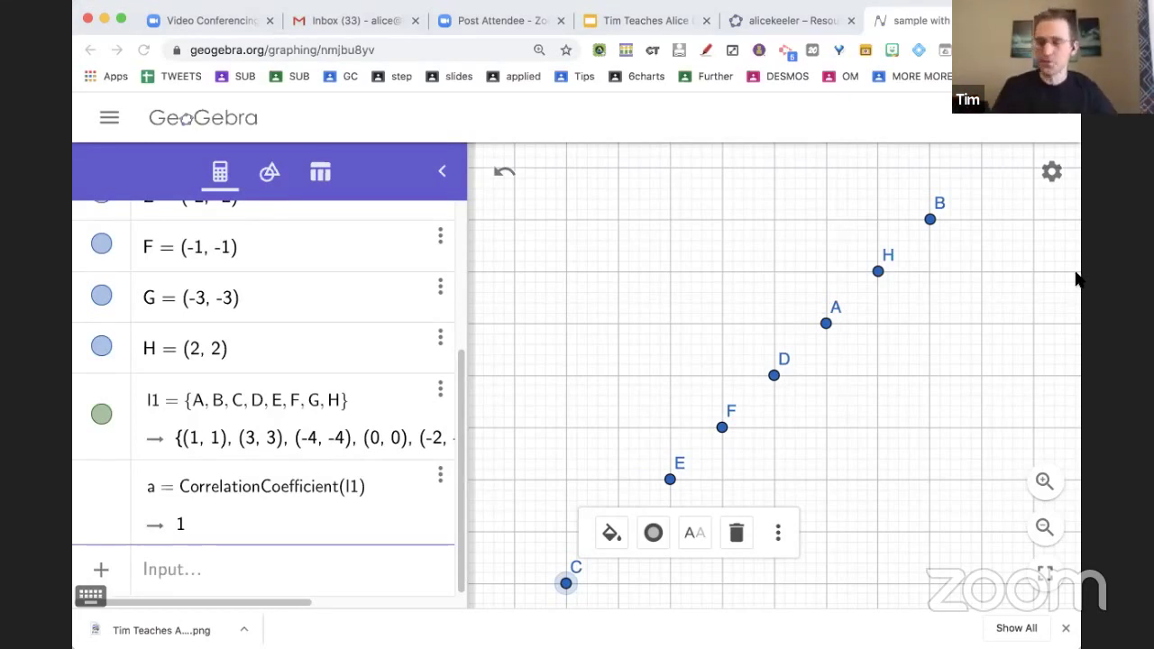
{"action": "left_click", "coordinate": [960, 340]}
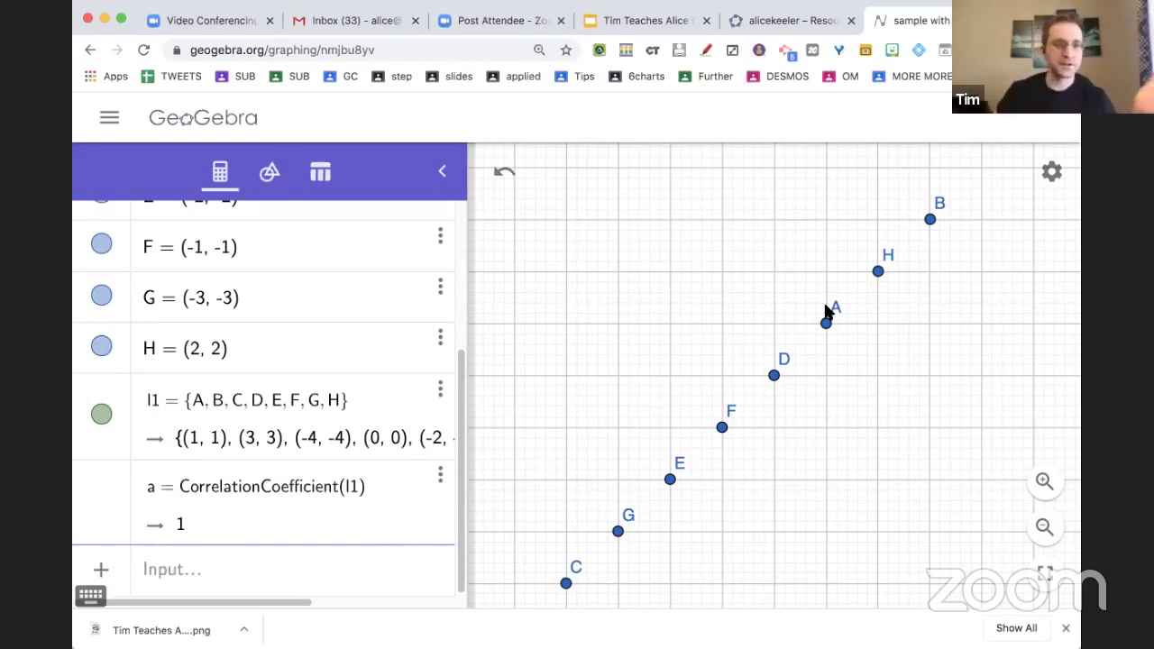
Save the graph with Shared visibility, adding "2" to the end of its existing title.
{"action": "left_click", "coordinate": [105, 129]}
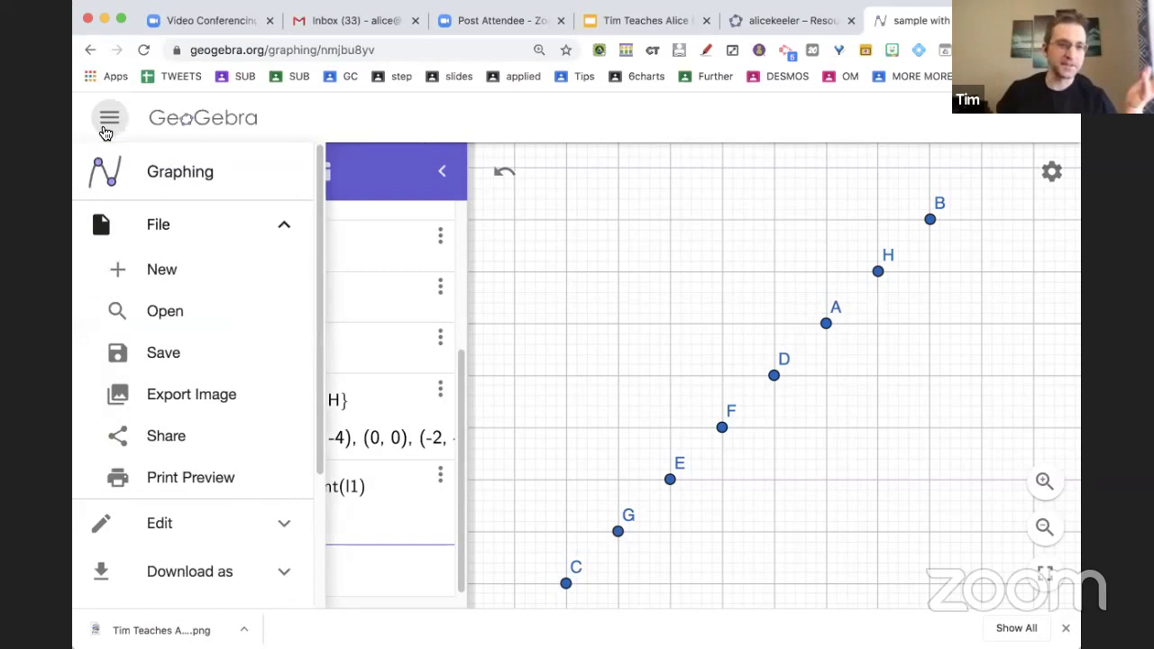
{"action": "left_click", "coordinate": [150, 351]}
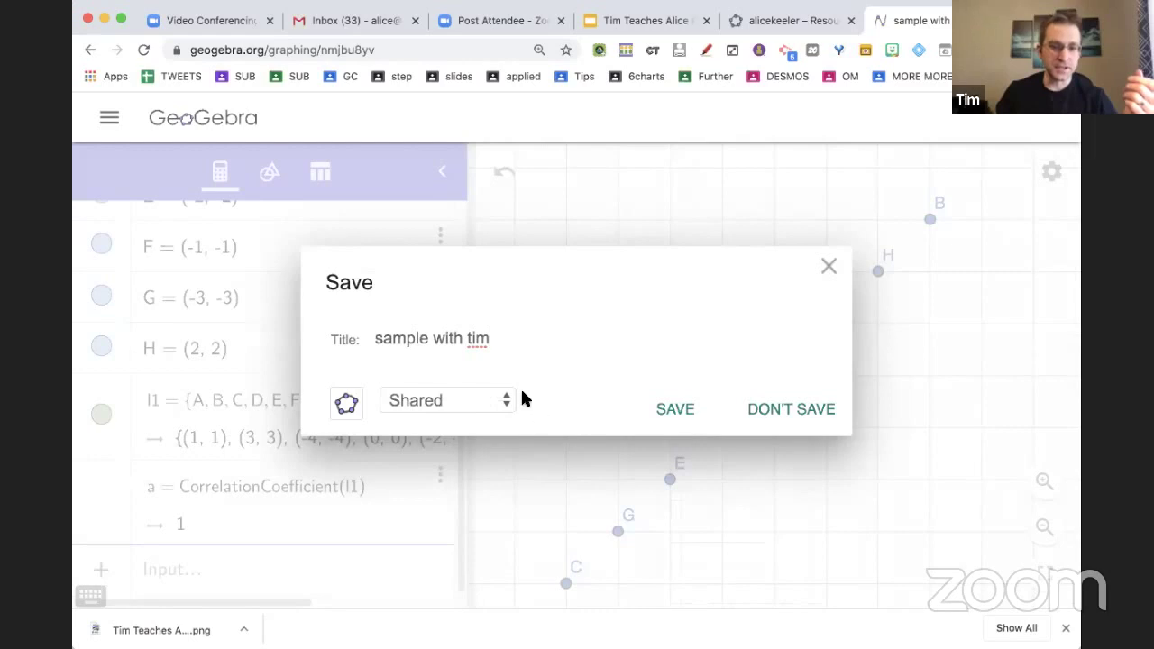
{"action": "type", "text": "2"}
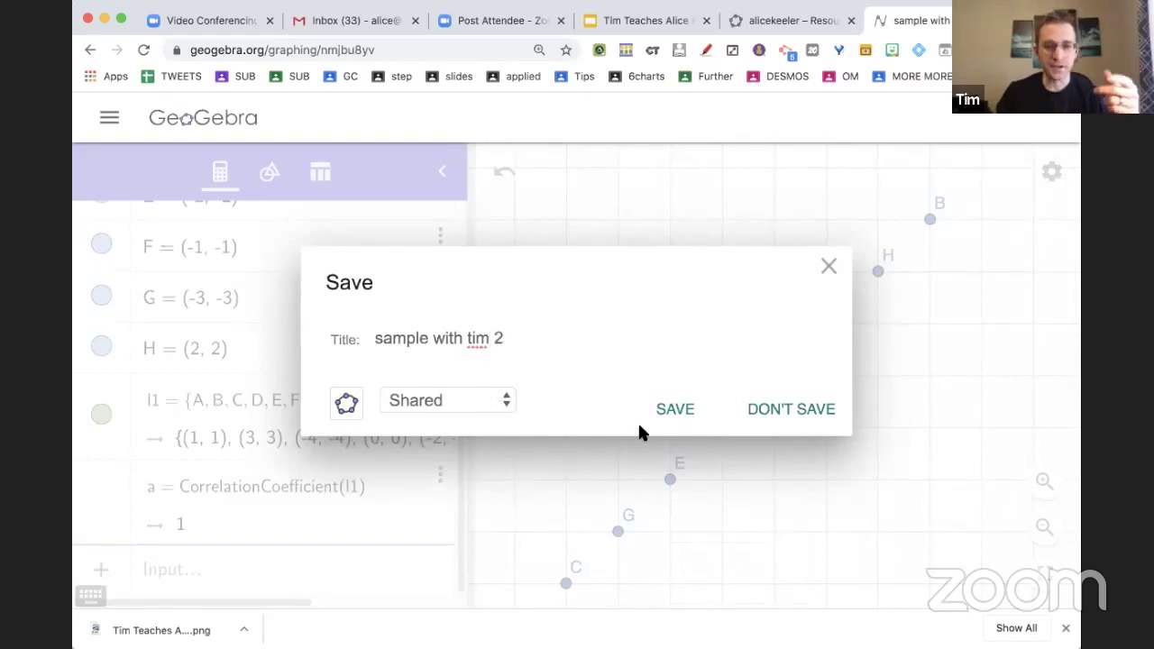
{"action": "left_click", "coordinate": [681, 421]}
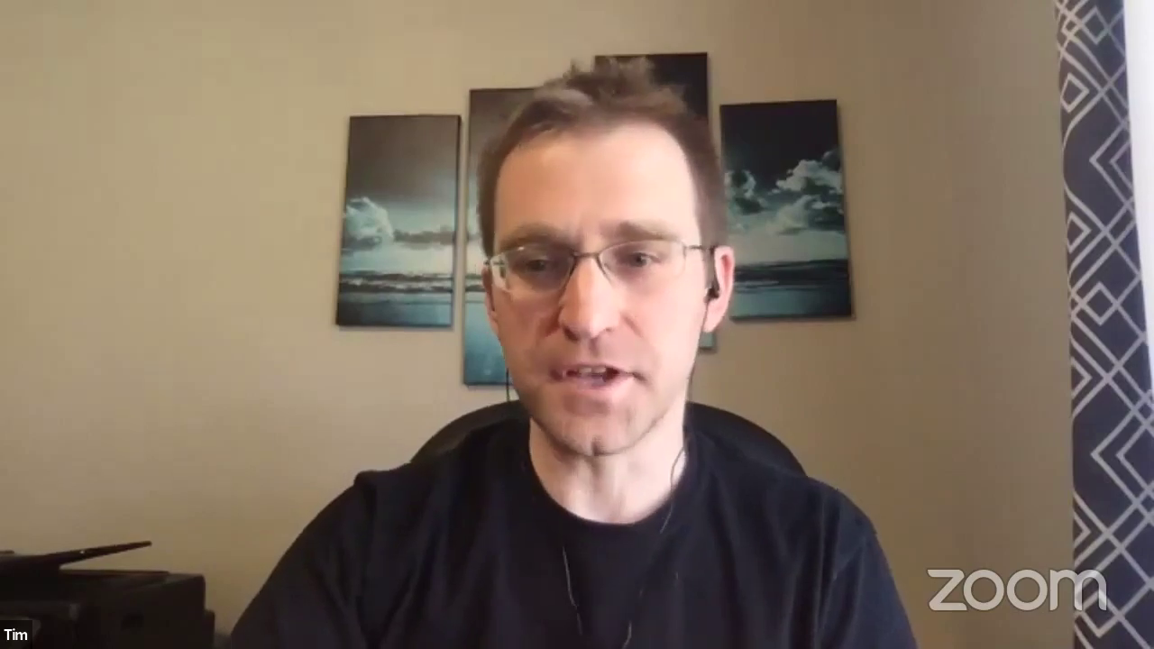
Open the GeoGebra Graphing Calculator resource linked below the video on assigning GeoGebra apps in Google Classroom.
{"action": "scroll", "coordinate": [787, 387], "scroll_direction": "down", "scroll_amount": 1}
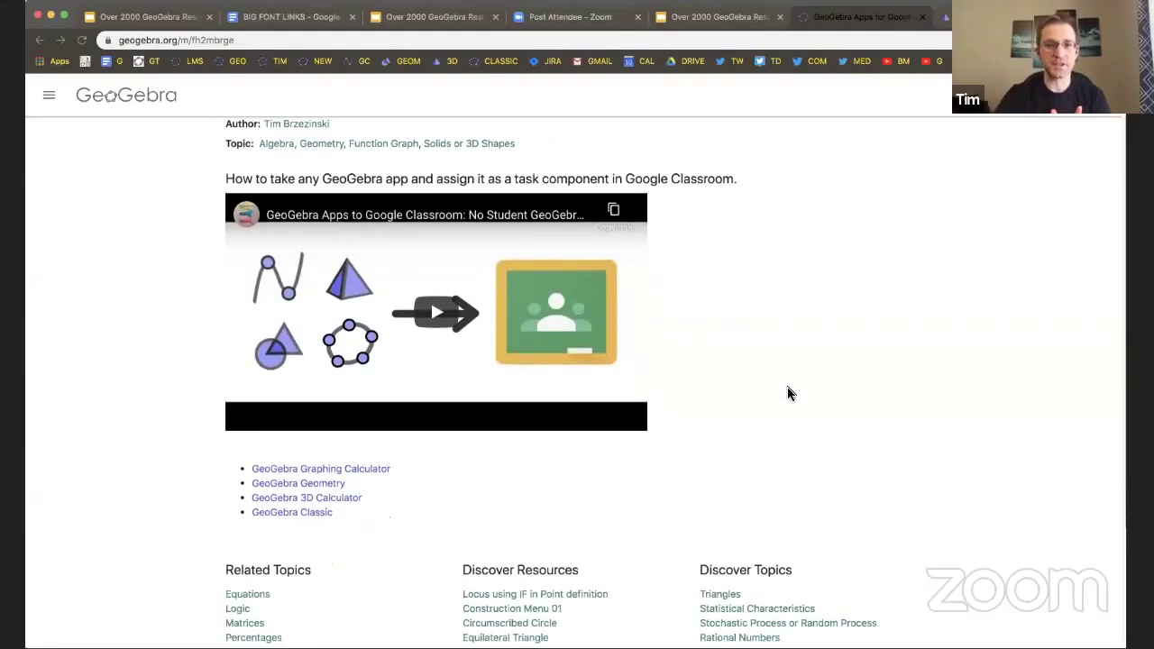
{"action": "scroll", "coordinate": [287, 484], "scroll_direction": "down", "scroll_amount": 1}
{"action": "left_click", "coordinate": [302, 462]}
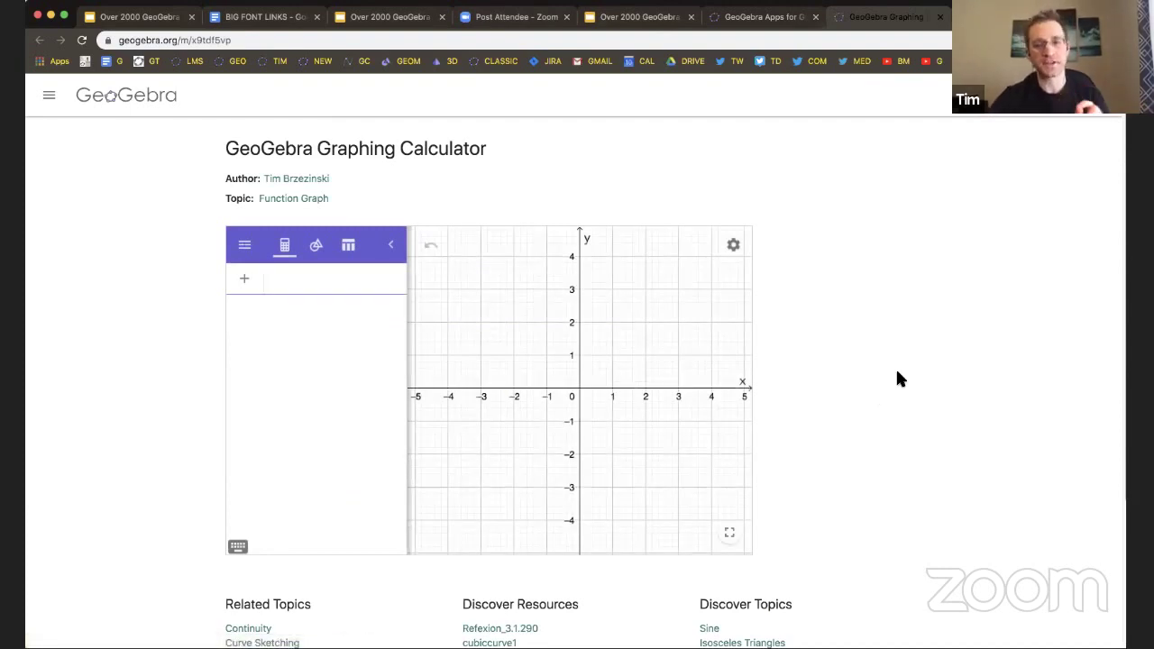
{"action": "scroll", "coordinate": [897, 372], "scroll_direction": "down", "scroll_amount": 1}
{"action": "scroll", "coordinate": [897, 379], "scroll_direction": "up", "scroll_amount": 1}
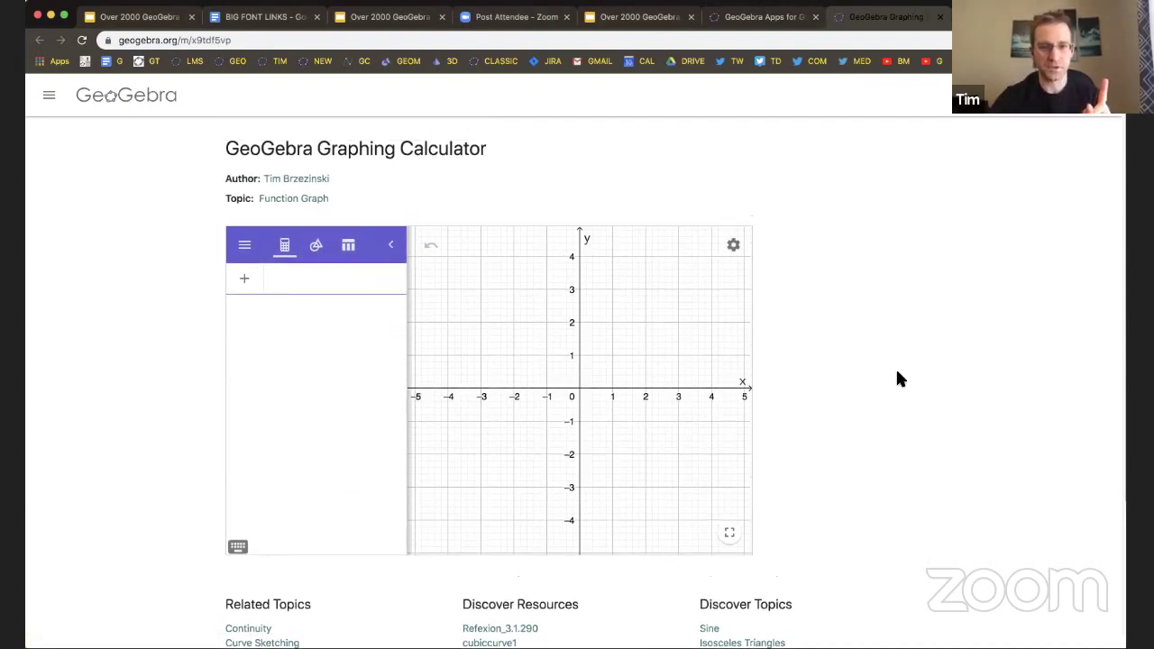
{"action": "left_click_drag", "start_coordinate": [605, 330], "coordinate": [605, 335]}
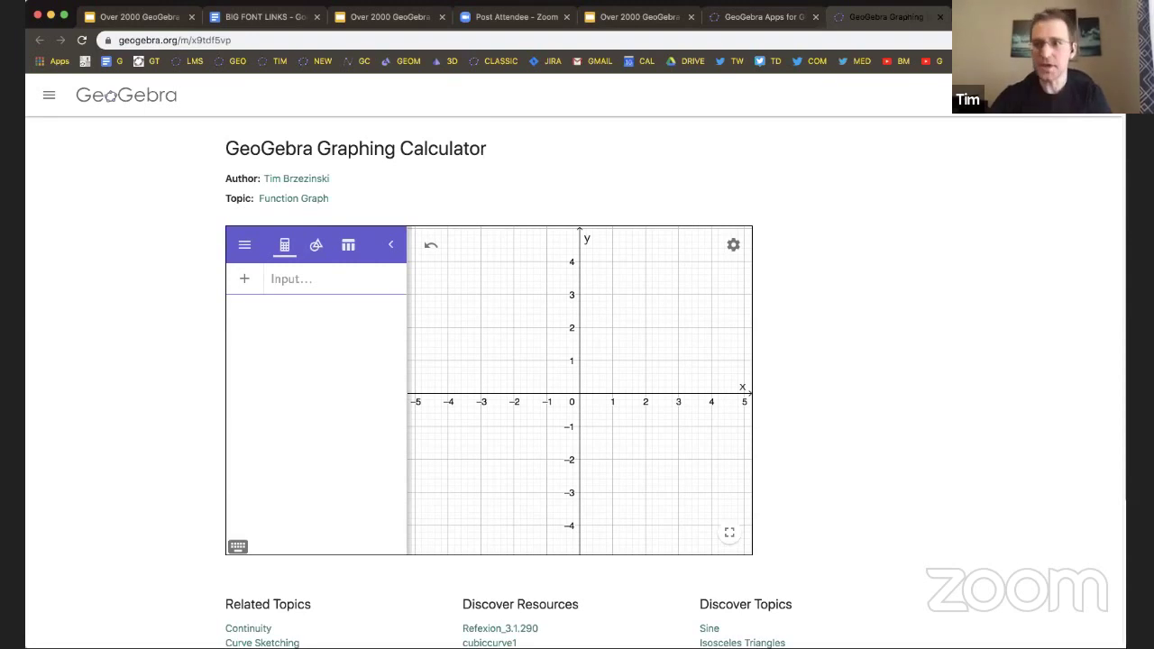
Copy the GeoGebra Graphing Calculator activity and scatter nine points across the copy's graph.
{"action": "left_click", "coordinate": [1100, 96]}
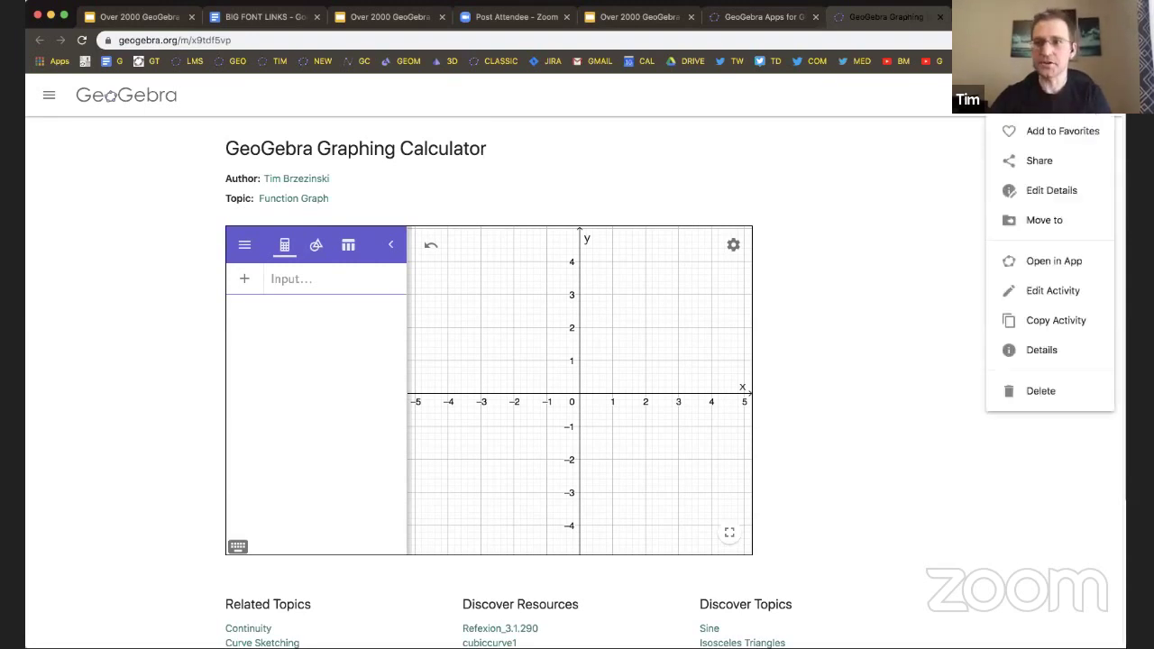
{"action": "left_click", "coordinate": [1048, 322]}
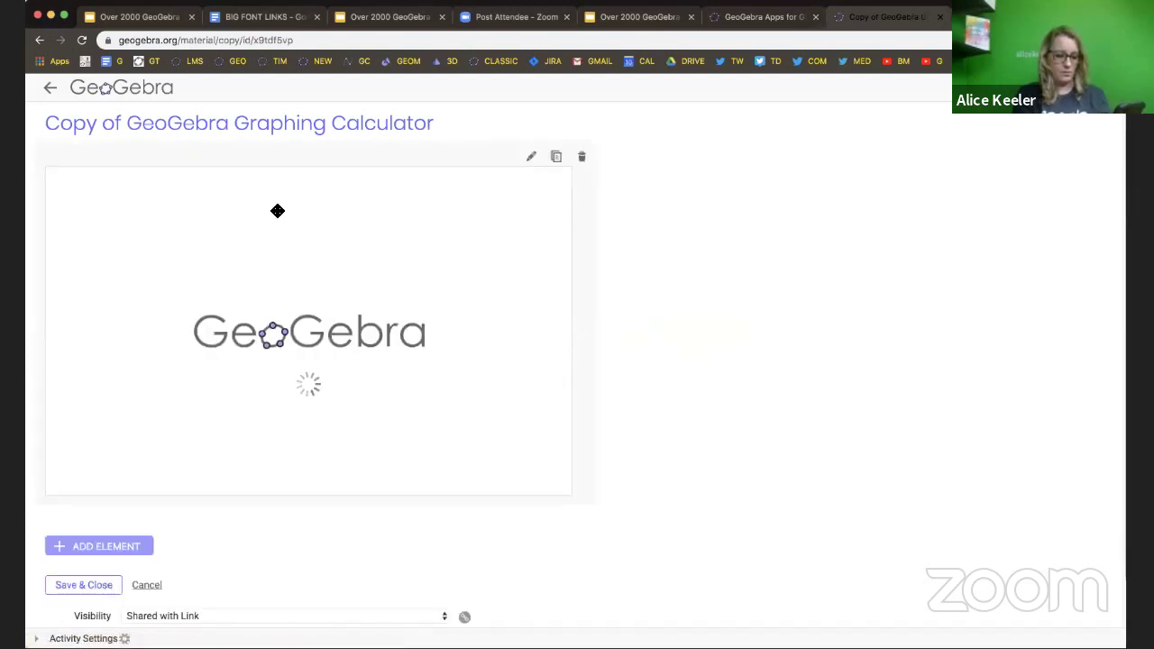
{"action": "left_click", "coordinate": [135, 187]}
{"action": "left_click", "coordinate": [136, 254]}
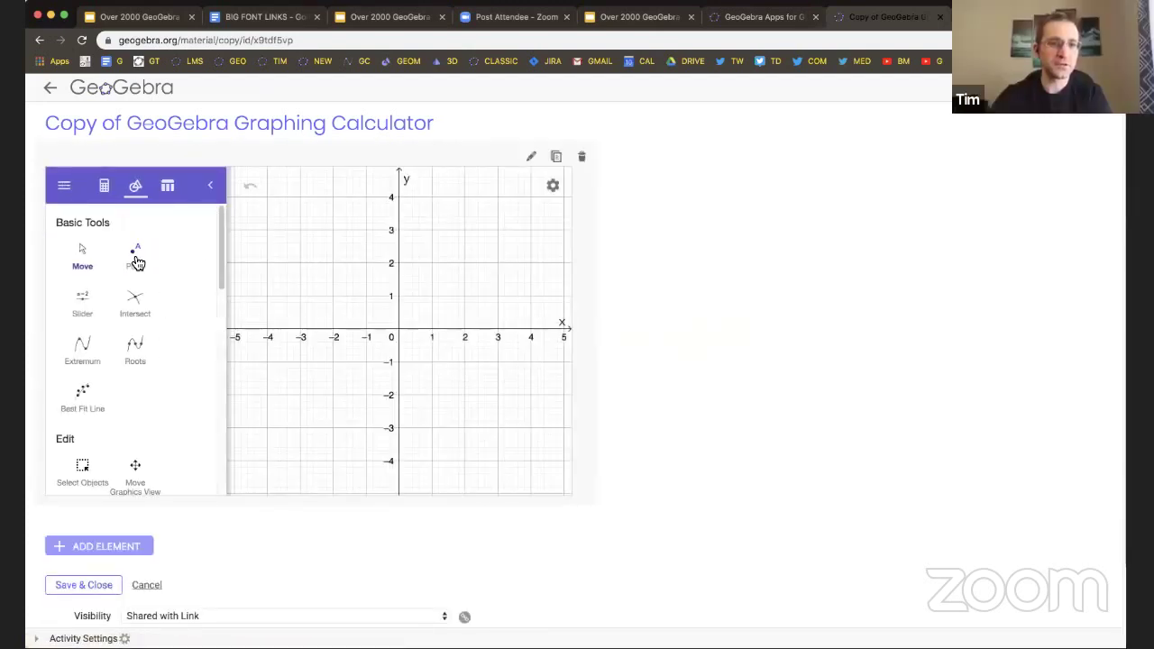
{"action": "left_click", "coordinate": [390, 334]}
{"action": "left_click", "coordinate": [367, 361]}
{"action": "left_click", "coordinate": [357, 327]}
{"action": "left_click", "coordinate": [483, 272]}
{"action": "left_click", "coordinate": [475, 341]}
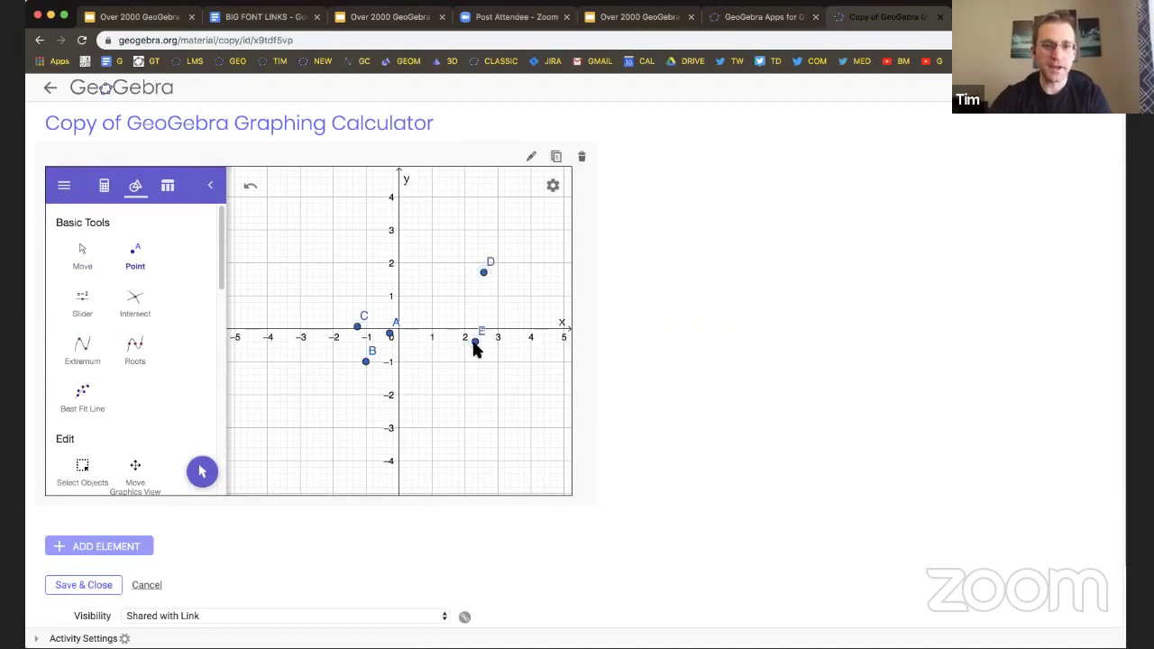
{"action": "left_click", "coordinate": [409, 246]}
{"action": "left_click", "coordinate": [356, 263]}
{"action": "left_click", "coordinate": [320, 418]}
{"action": "left_click", "coordinate": [476, 412]}
Hide the graph's axes, and save and close the copied activity.
{"action": "left_click", "coordinate": [202, 471]}
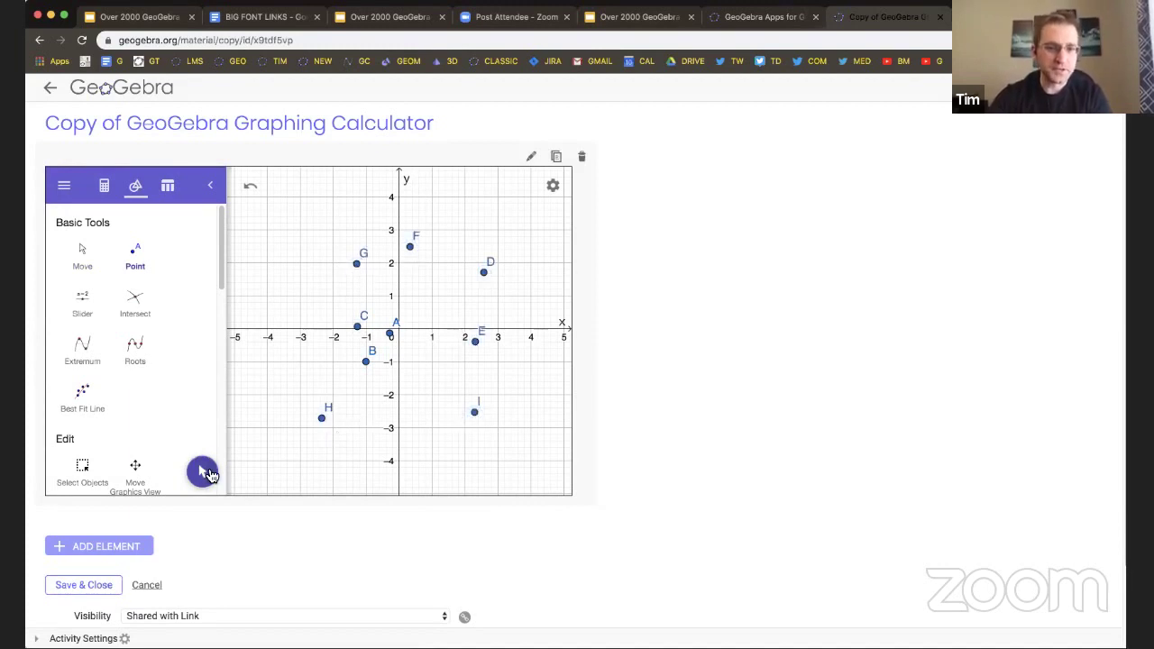
{"action": "right_click", "coordinate": [299, 269]}
{"action": "left_click", "coordinate": [329, 294]}
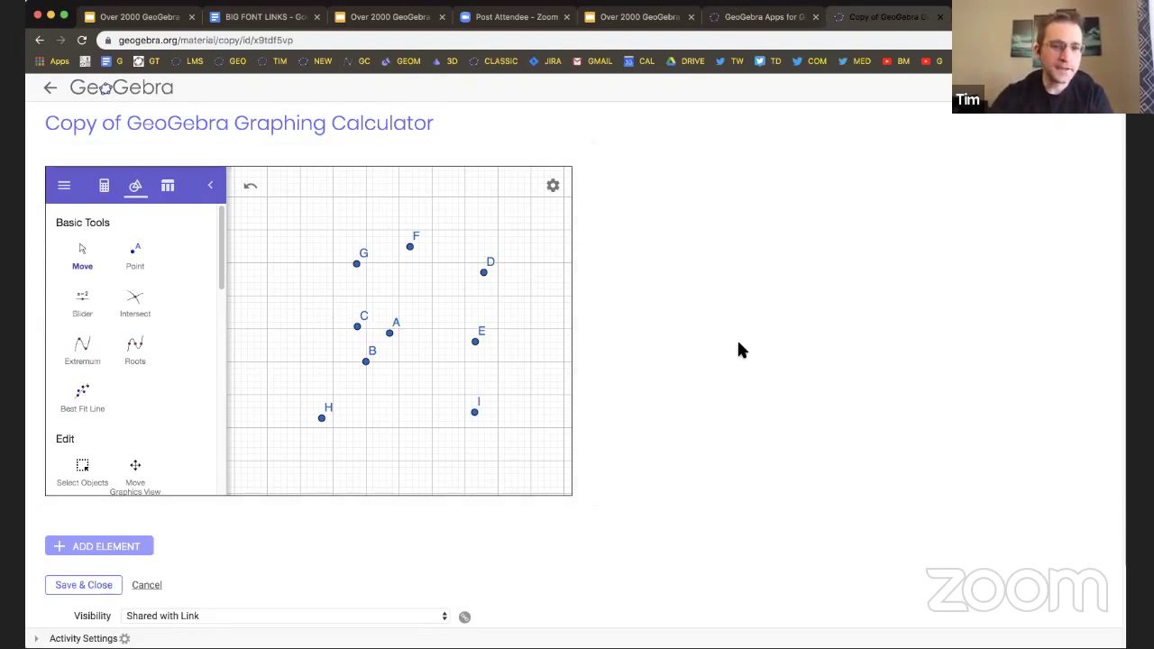
{"action": "left_click", "coordinate": [68, 585]}
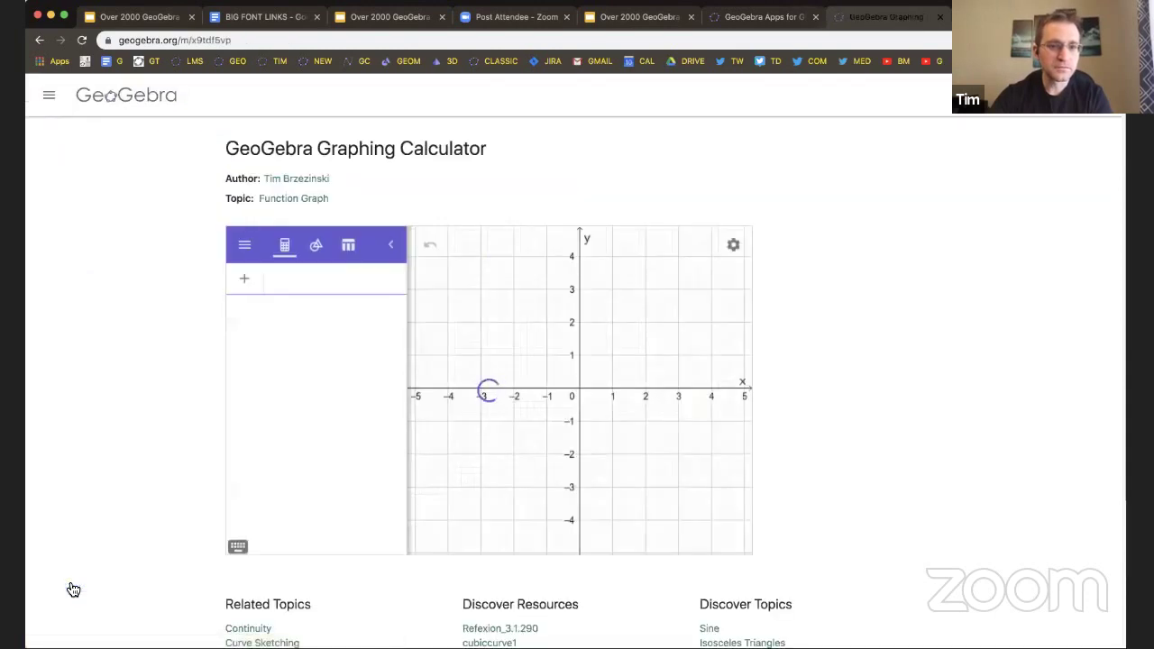
Go to the author's profile and open the Copy of GeoGebra Graphing Calculator activity to check it.
{"action": "left_click", "coordinate": [298, 178]}
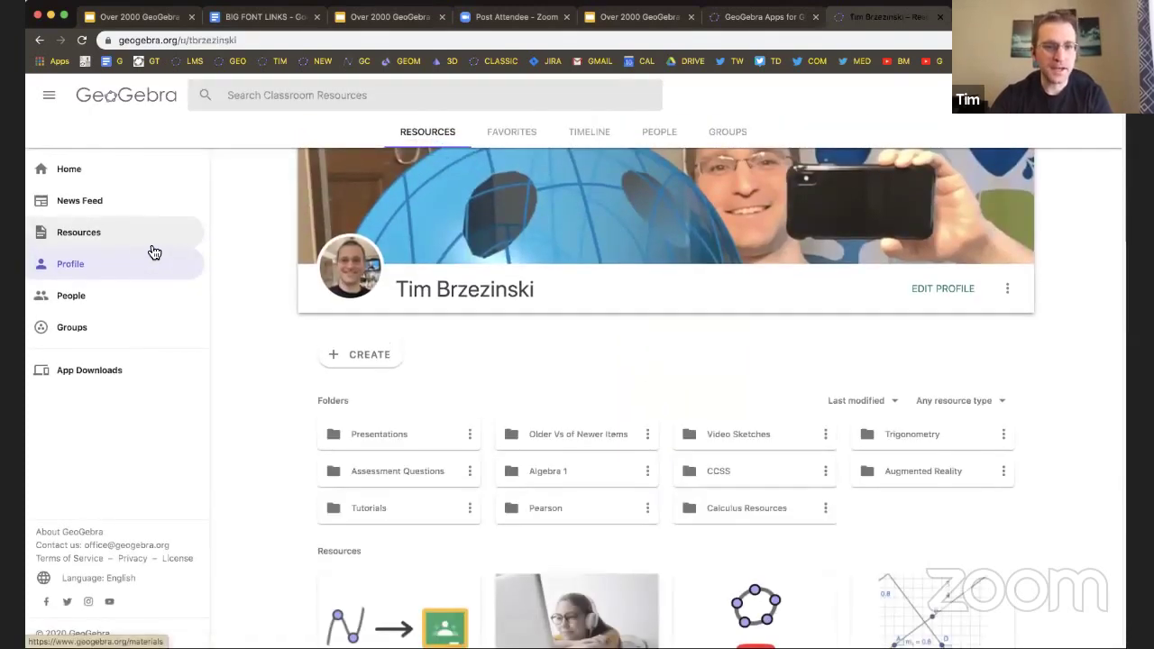
{"action": "left_click", "coordinate": [130, 268]}
{"action": "scroll", "coordinate": [135, 270], "scroll_direction": "down", "scroll_amount": 5}
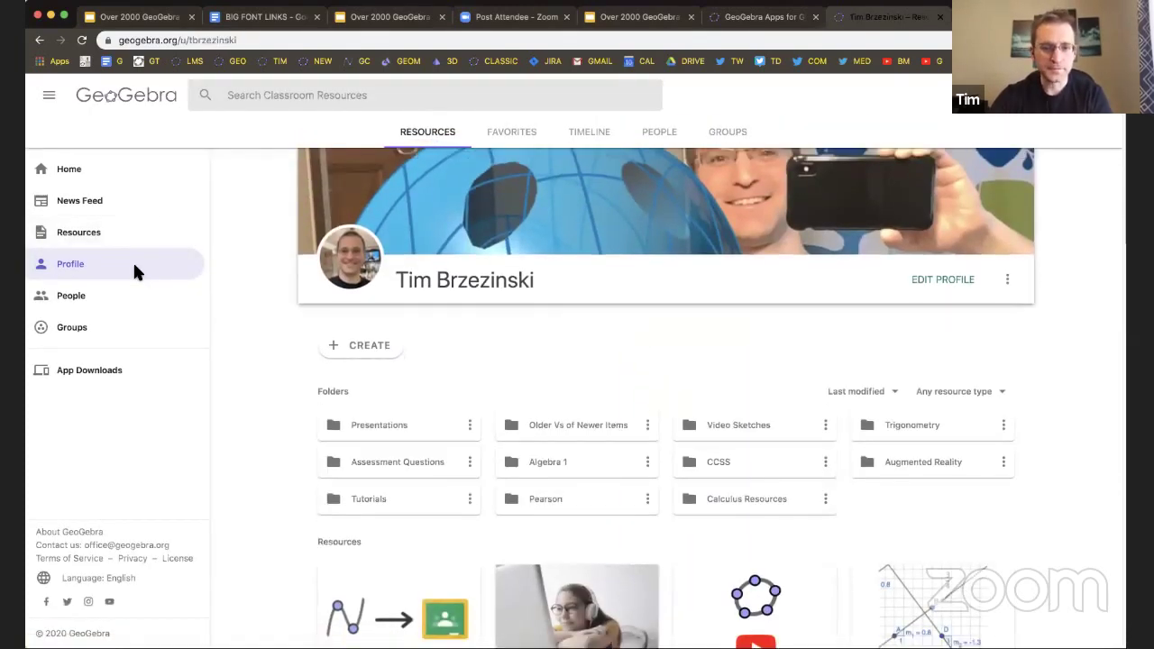
{"action": "left_click", "coordinate": [398, 377]}
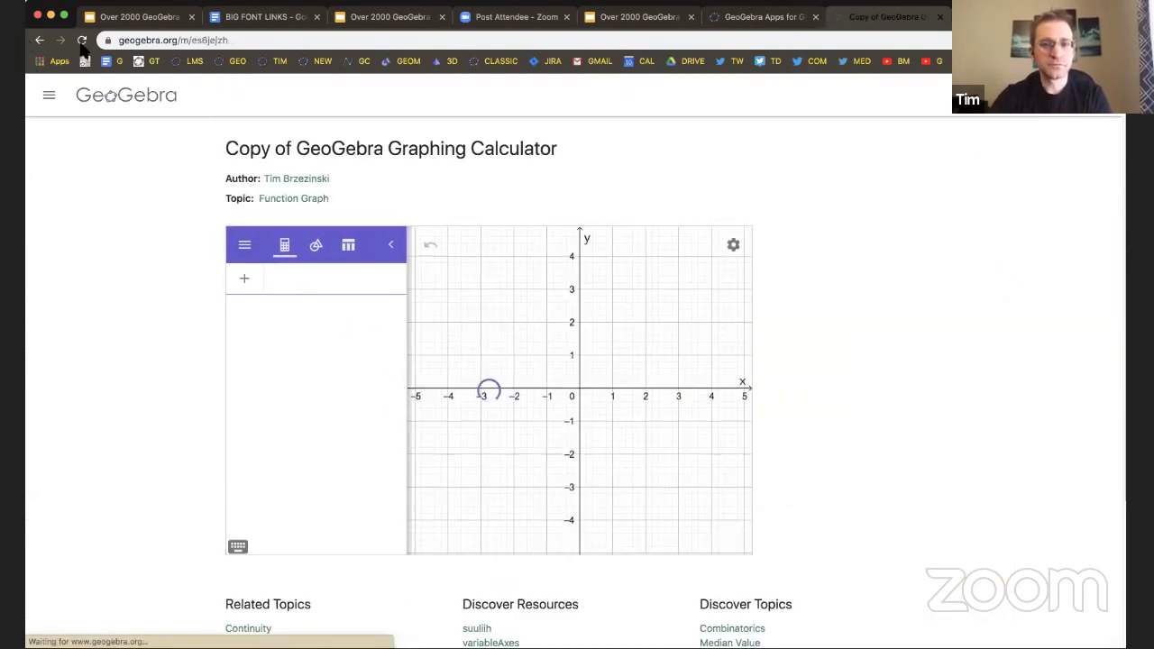
From the author's profile, open the GeoGebra Apps for Google Classroom activity and follow its GeoGebra Graphing Calculator link.
{"action": "left_click", "coordinate": [295, 178]}
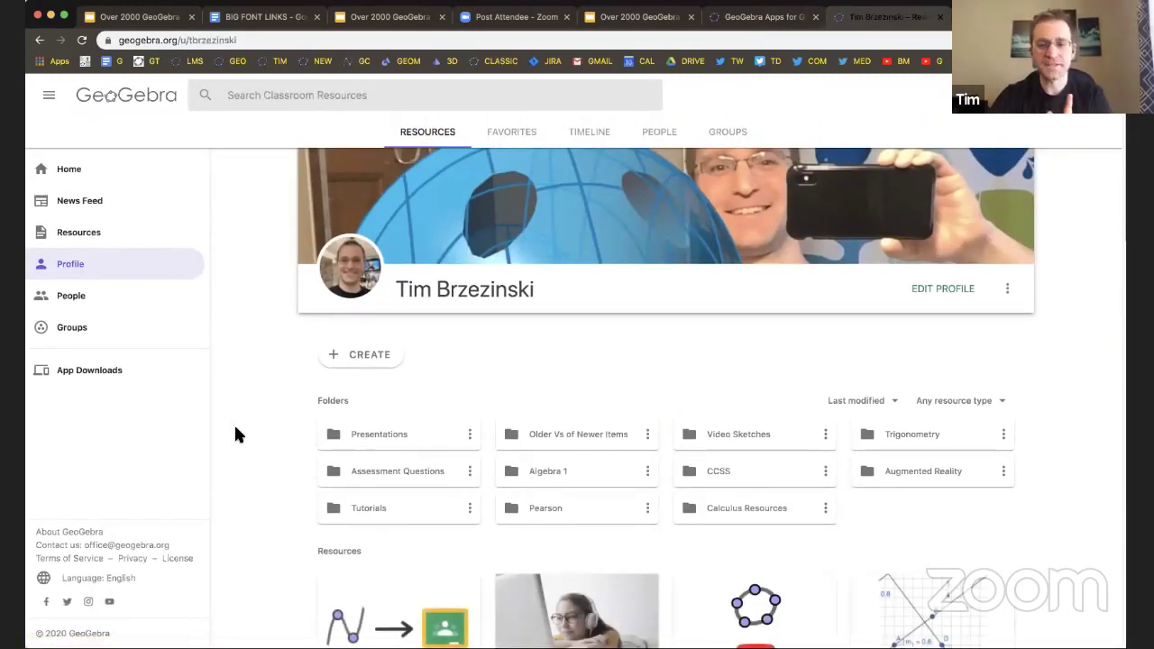
{"action": "scroll", "coordinate": [416, 397], "scroll_direction": "down", "scroll_amount": 5}
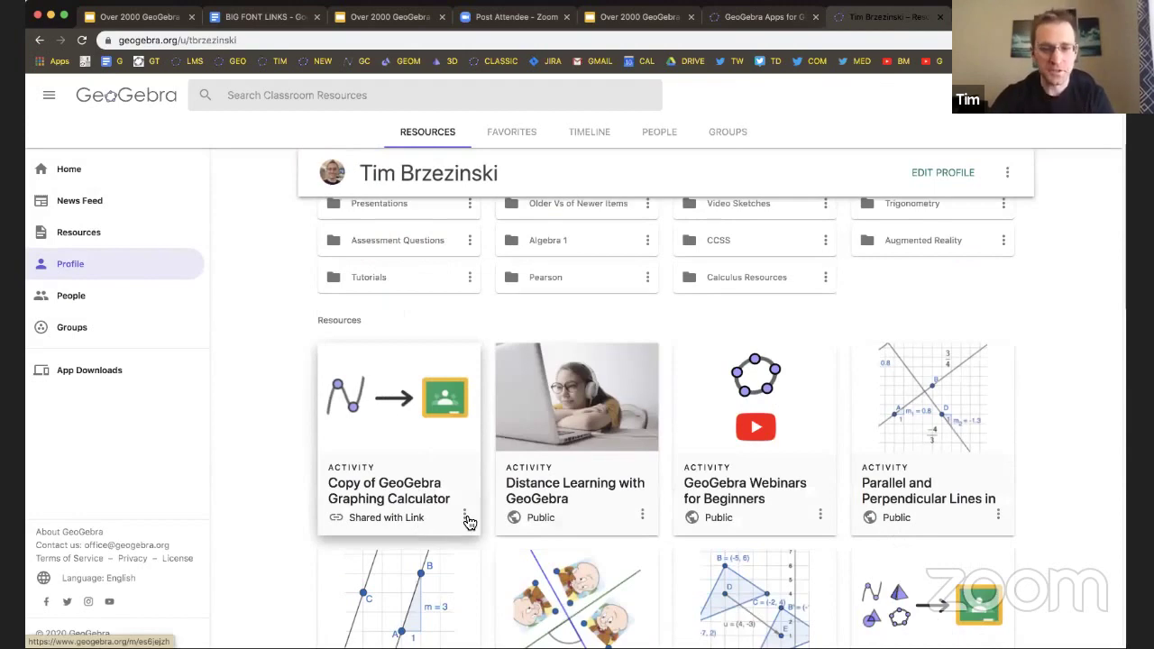
{"action": "scroll", "coordinate": [683, 462], "scroll_direction": "down", "scroll_amount": 7}
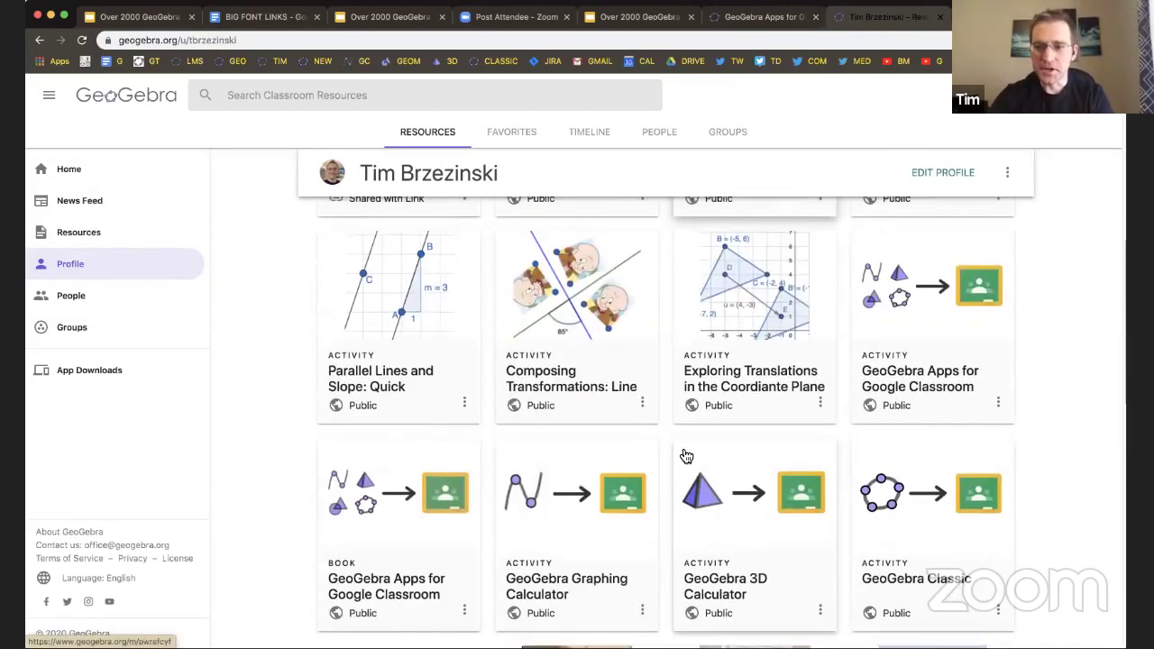
{"action": "left_click", "coordinate": [923, 311]}
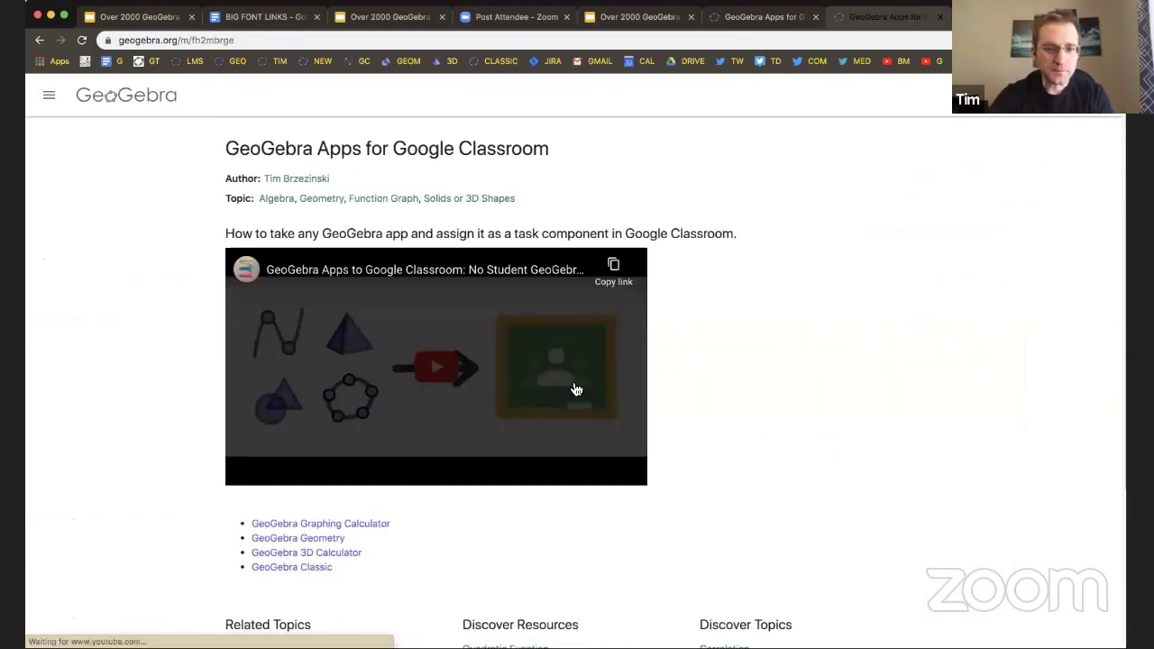
{"action": "left_click", "coordinate": [304, 523]}
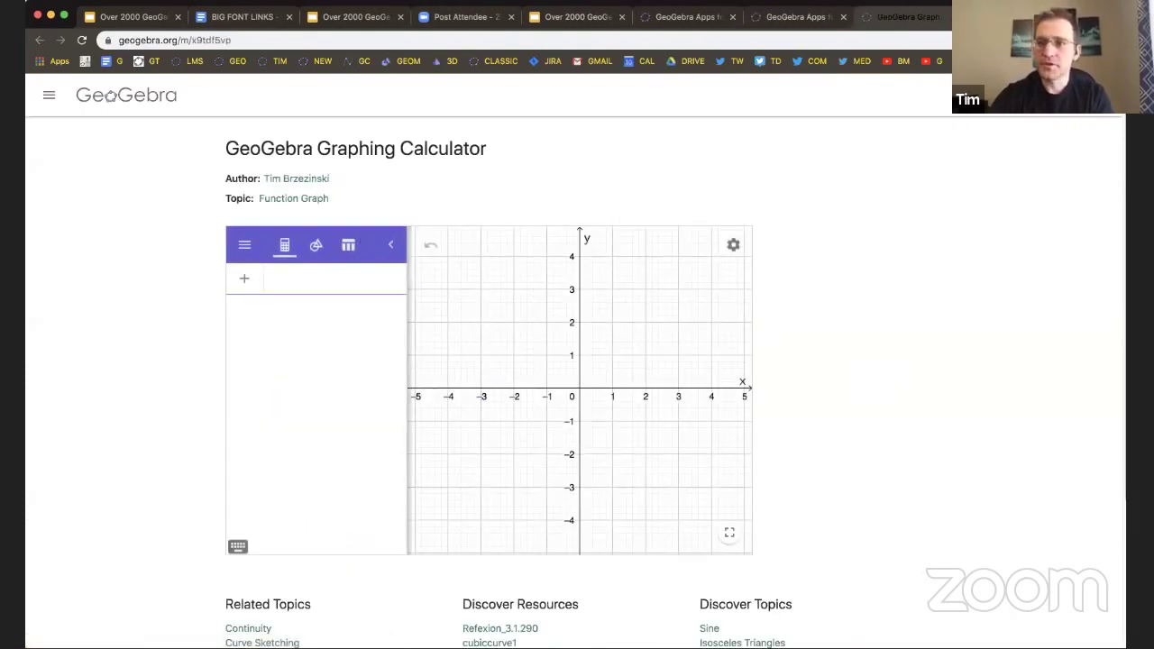
Copy the Graphing Calculator activity and title the copy "CC Discovery!".
{"action": "left_click", "coordinate": [1098, 114]}
{"action": "left_click", "coordinate": [1043, 321]}
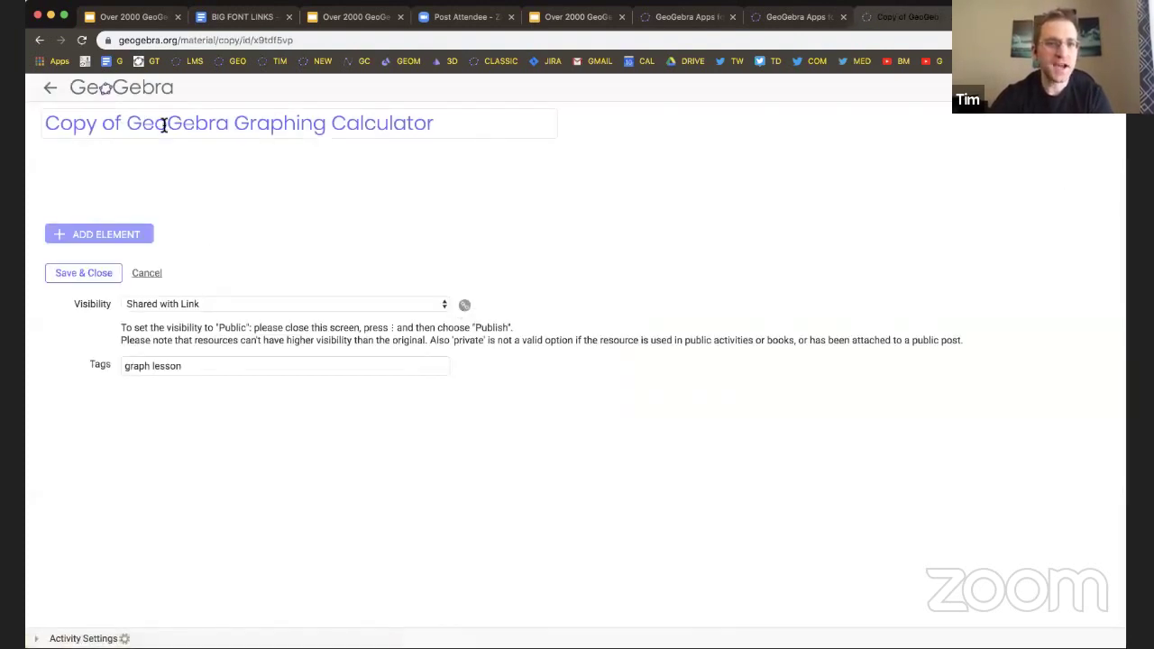
{"action": "left_click", "coordinate": [49, 123]}
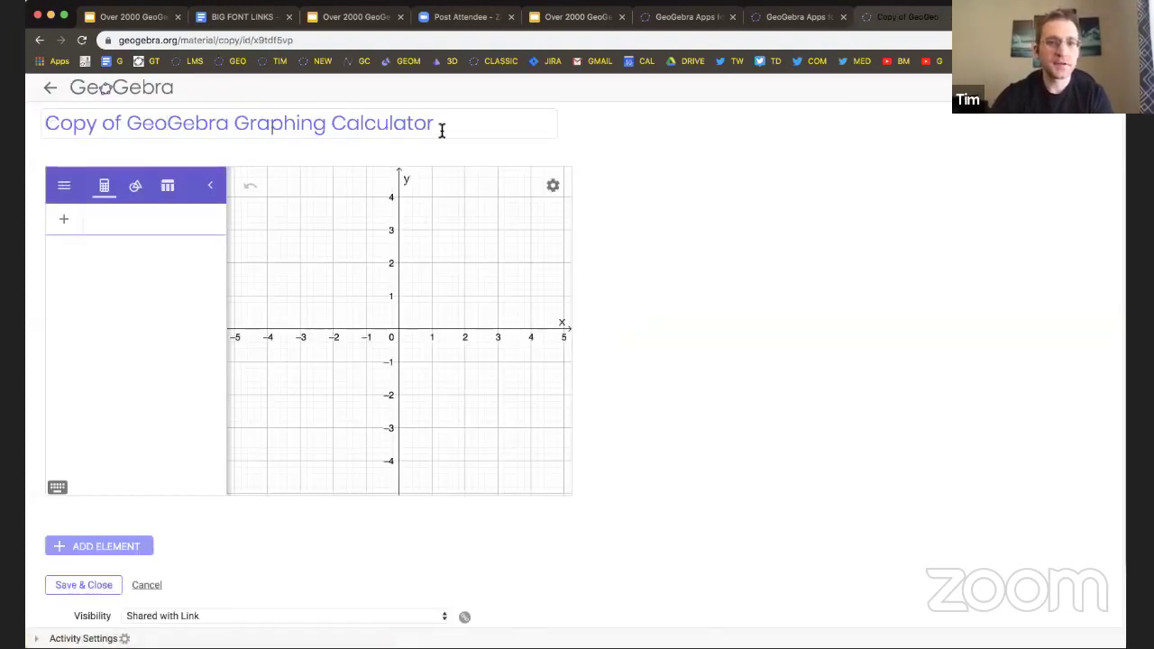
{"action": "left_click_drag", "start_coordinate": [442, 131], "coordinate": [37, 125]}
{"action": "type", "text": "cc"}
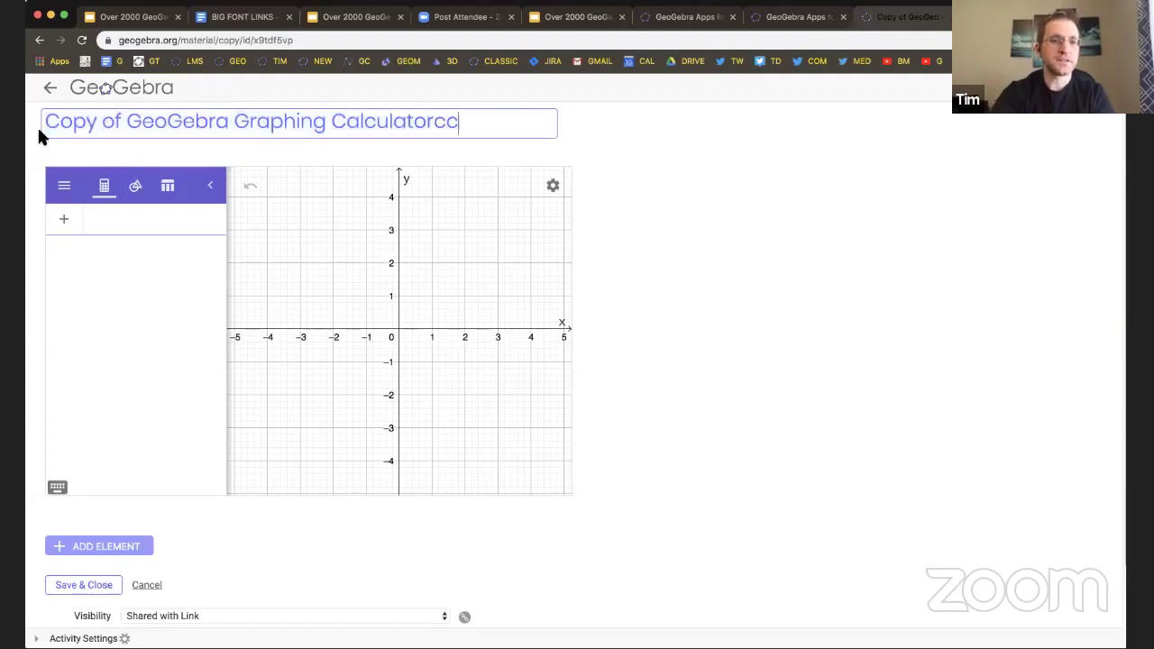
{"action": "left_click_drag", "start_coordinate": [473, 122], "coordinate": [49, 111]}
{"action": "type", "text": "CC Discovery!"}
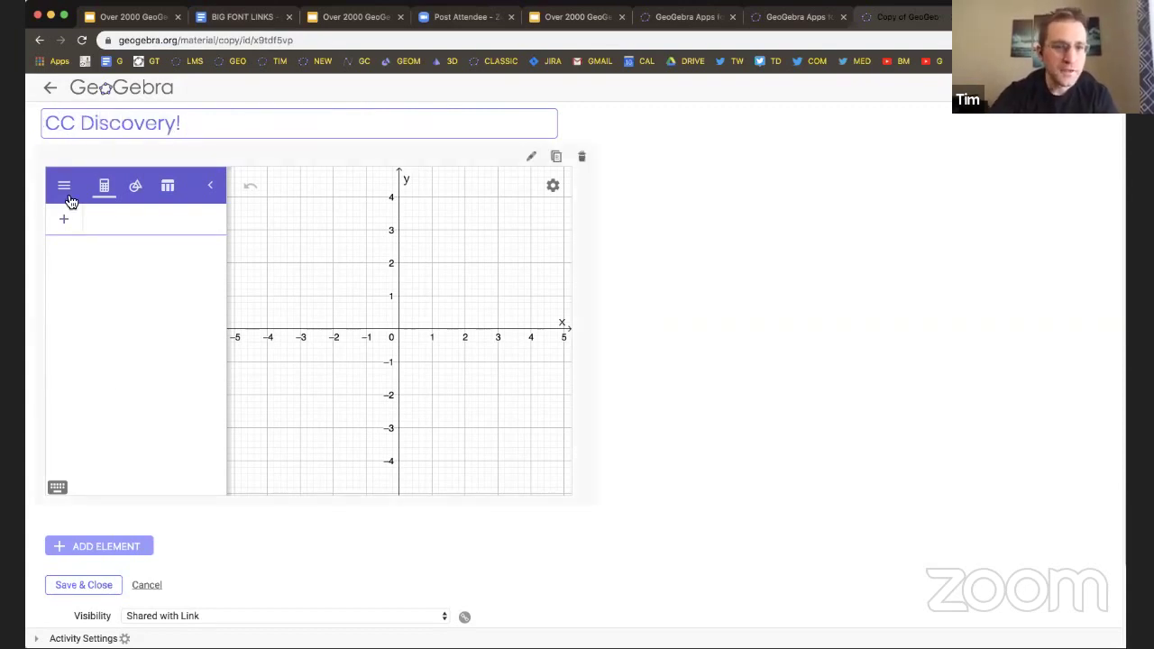
Open the embedded applet for editing and plot three points at about (-3, -1.5), (-2.7, 1.1) and (-0.6, -2.3).
{"action": "left_click", "coordinate": [537, 156]}
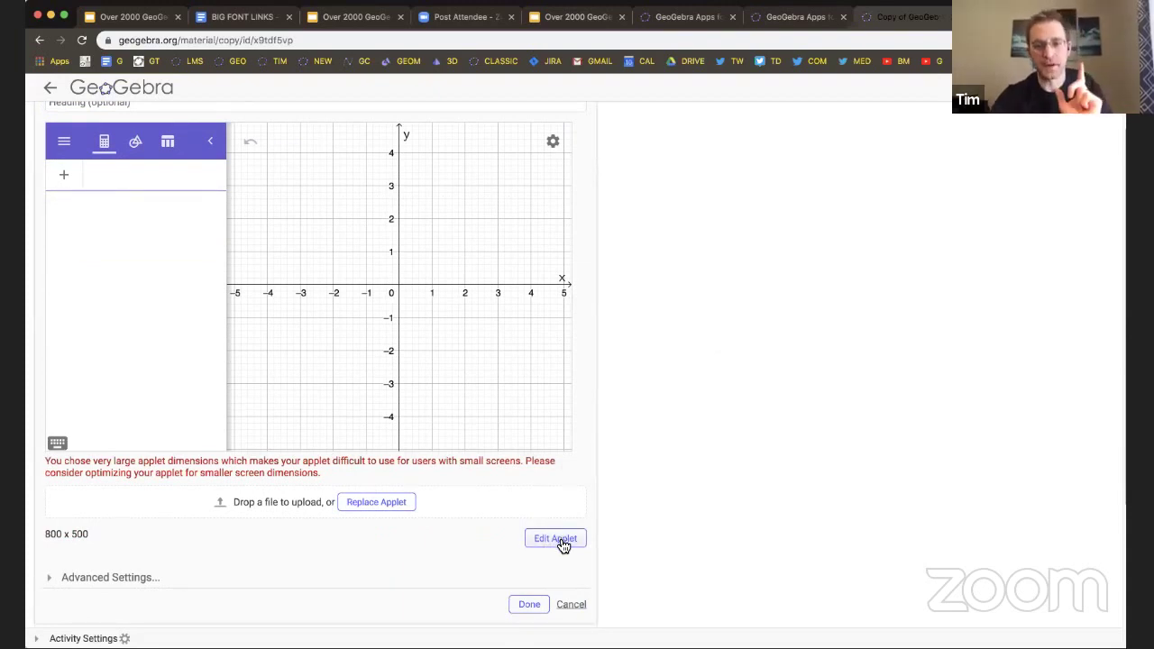
{"action": "left_click", "coordinate": [557, 539]}
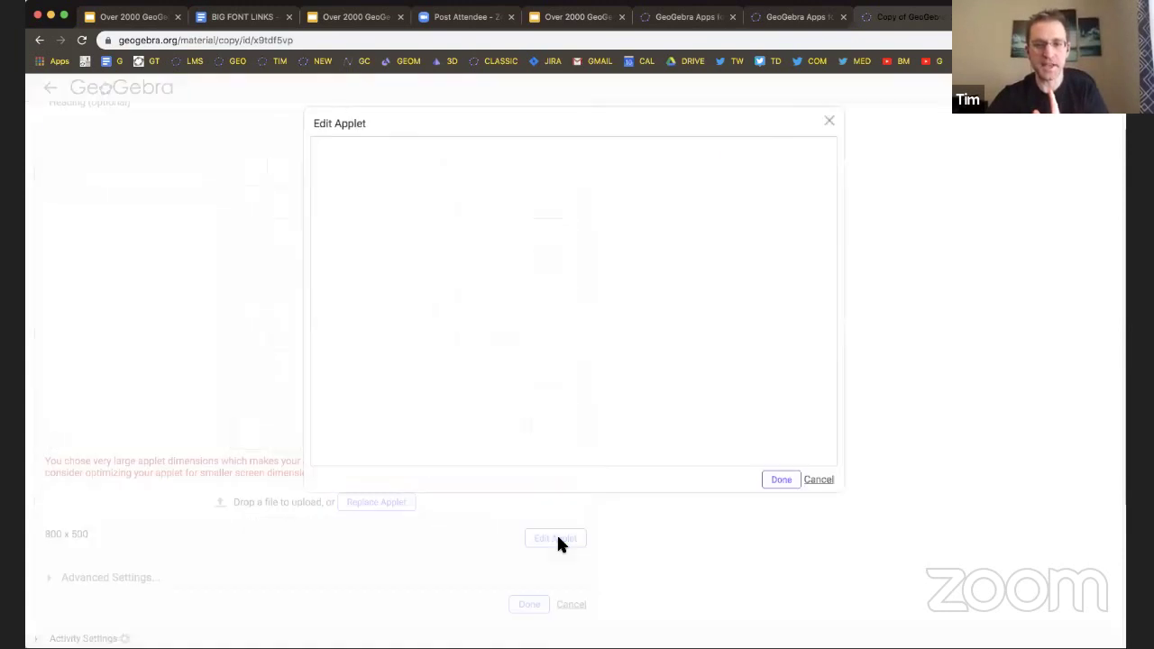
{"action": "left_click", "coordinate": [402, 161]}
{"action": "left_click", "coordinate": [400, 225]}
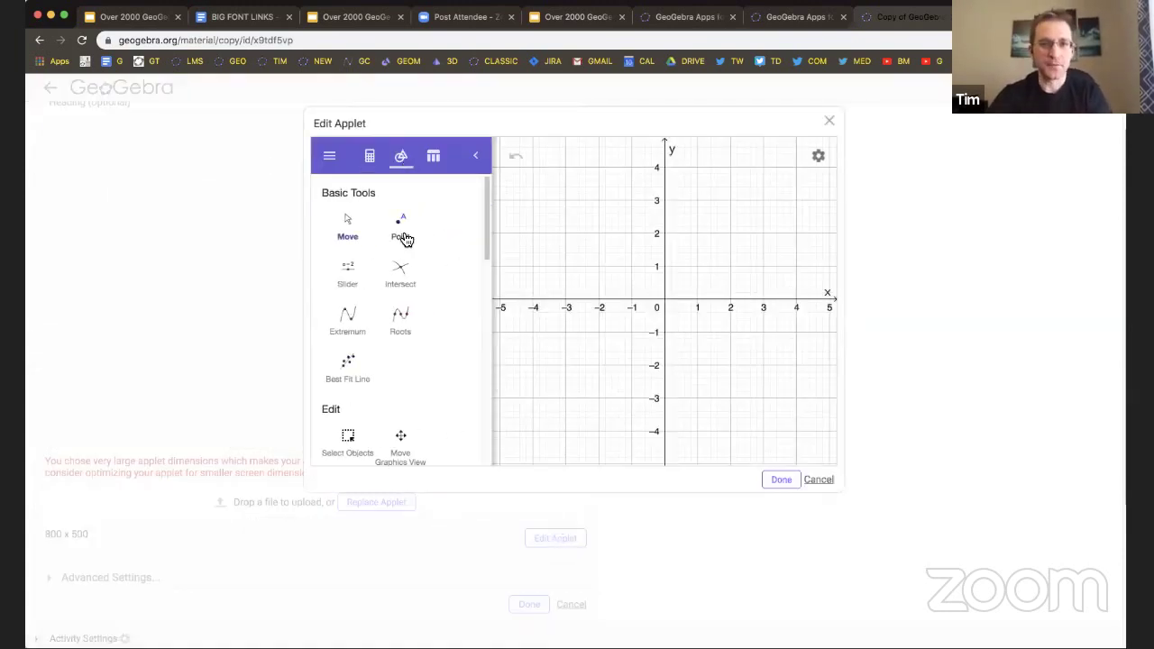
{"action": "left_click", "coordinate": [567, 347]}
{"action": "left_click", "coordinate": [577, 263]}
{"action": "left_click", "coordinate": [645, 374]}
{"action": "double_click", "coordinate": [645, 374]}
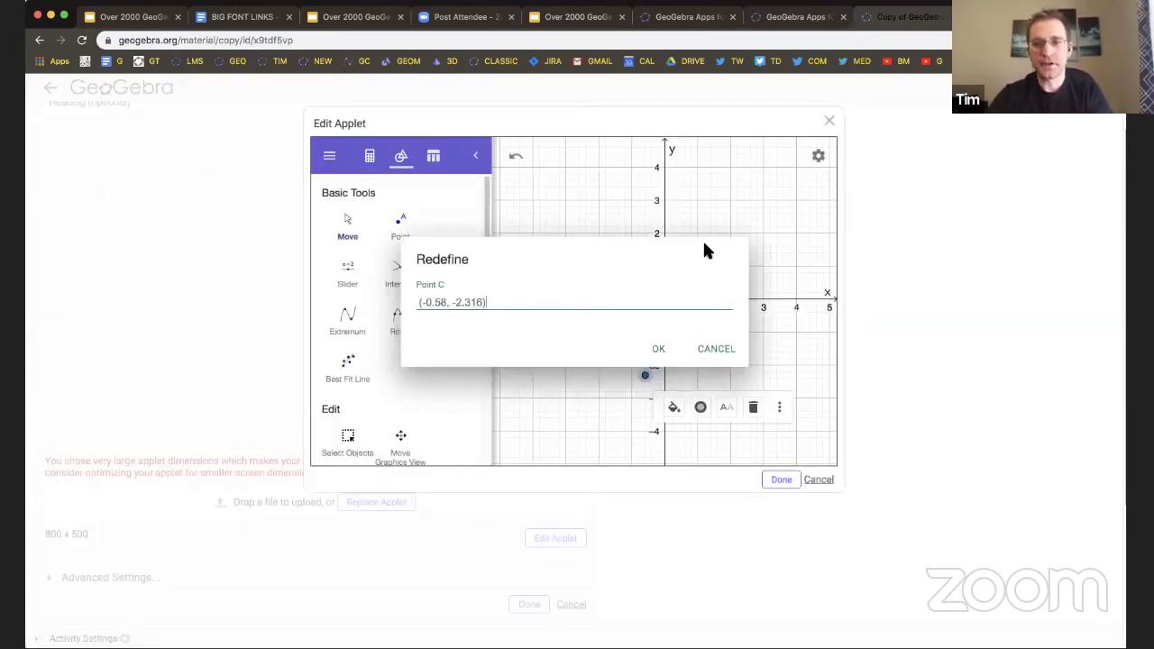
{"action": "left_click", "coordinate": [659, 349]}
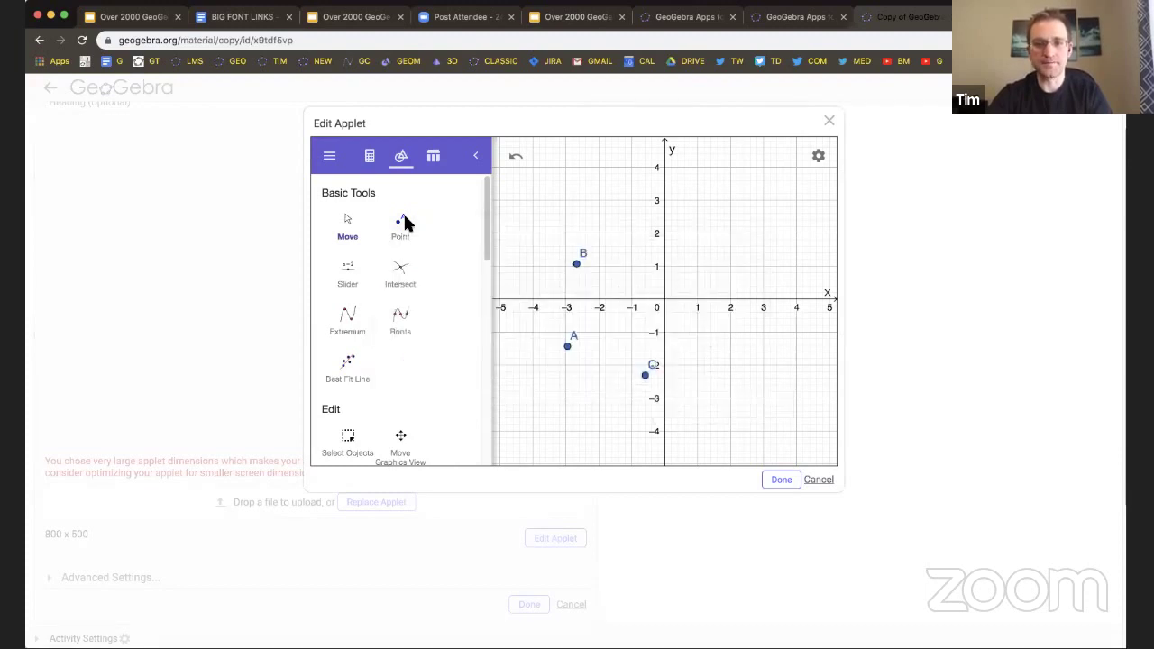
Add seven more points scattered over the applet's graph, one of them on the y-axis at about 3.5.
{"action": "left_click", "coordinate": [400, 225]}
{"action": "left_click", "coordinate": [685, 242]}
{"action": "left_click", "coordinate": [716, 333]}
{"action": "left_click", "coordinate": [758, 211]}
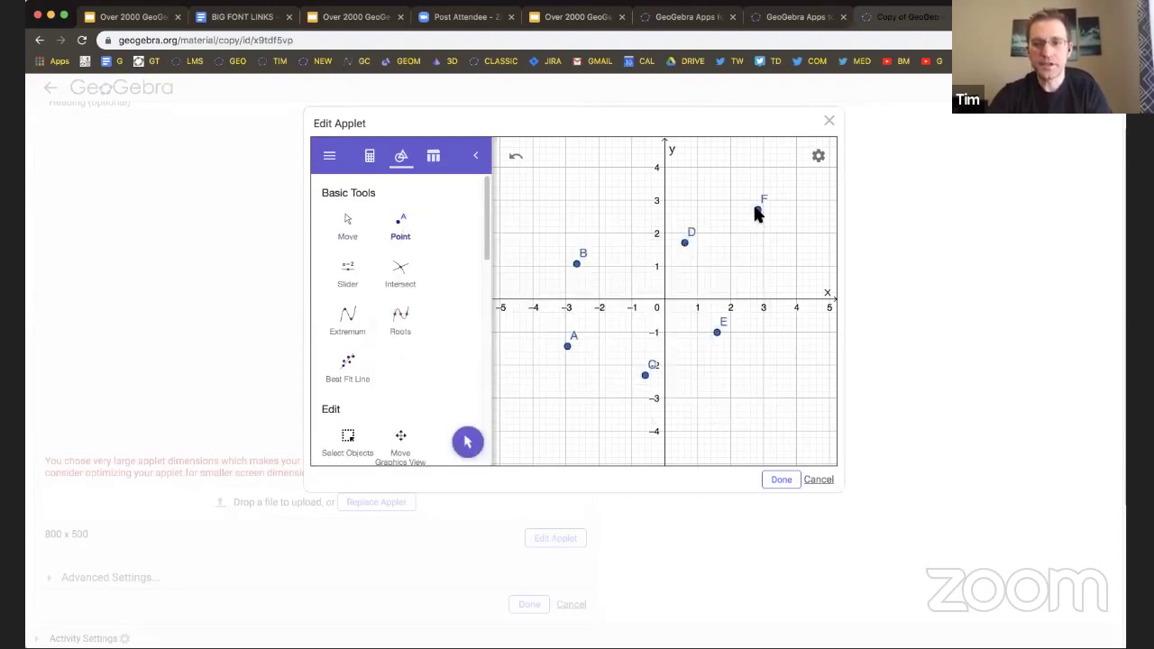
{"action": "left_click", "coordinate": [664, 185]}
{"action": "left_click", "coordinate": [651, 289]}
{"action": "left_click", "coordinate": [721, 276]}
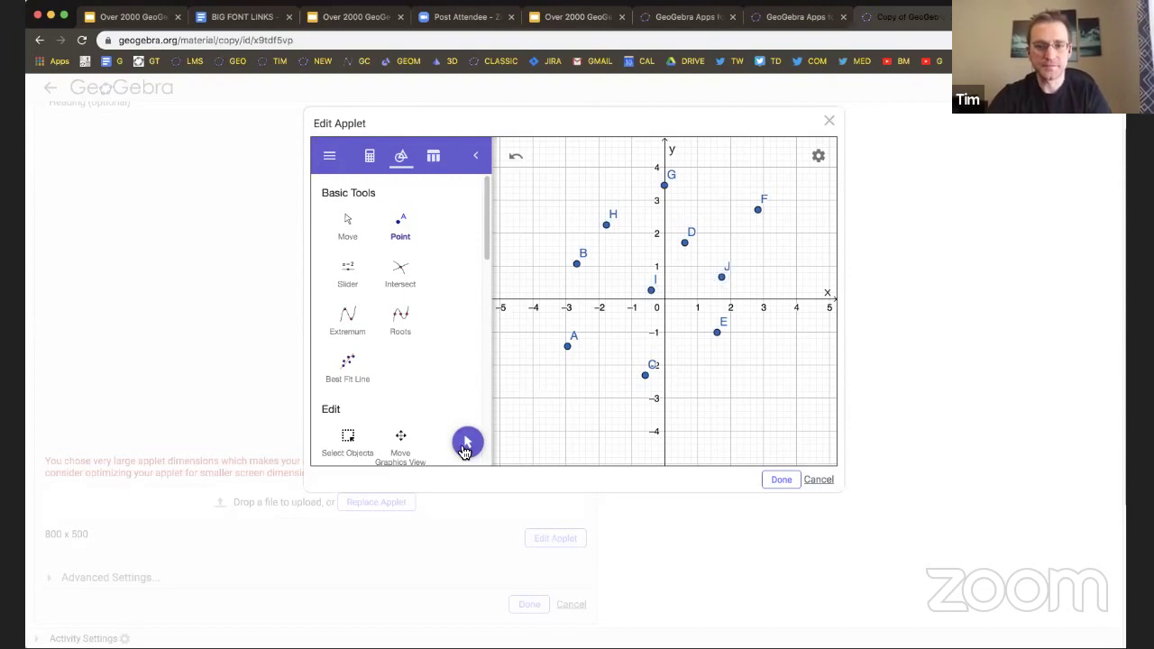
Hide the axes in the applet's graph and apply the applet edits.
{"action": "left_click", "coordinate": [467, 442]}
{"action": "right_click", "coordinate": [597, 378]}
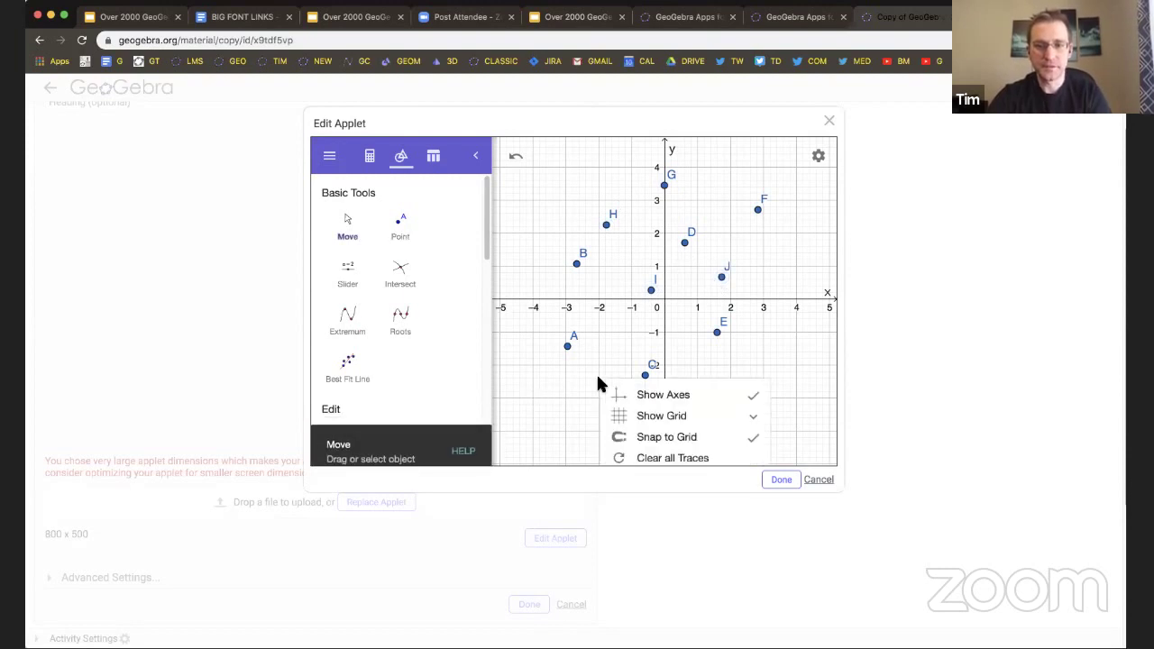
{"action": "left_click", "coordinate": [642, 397]}
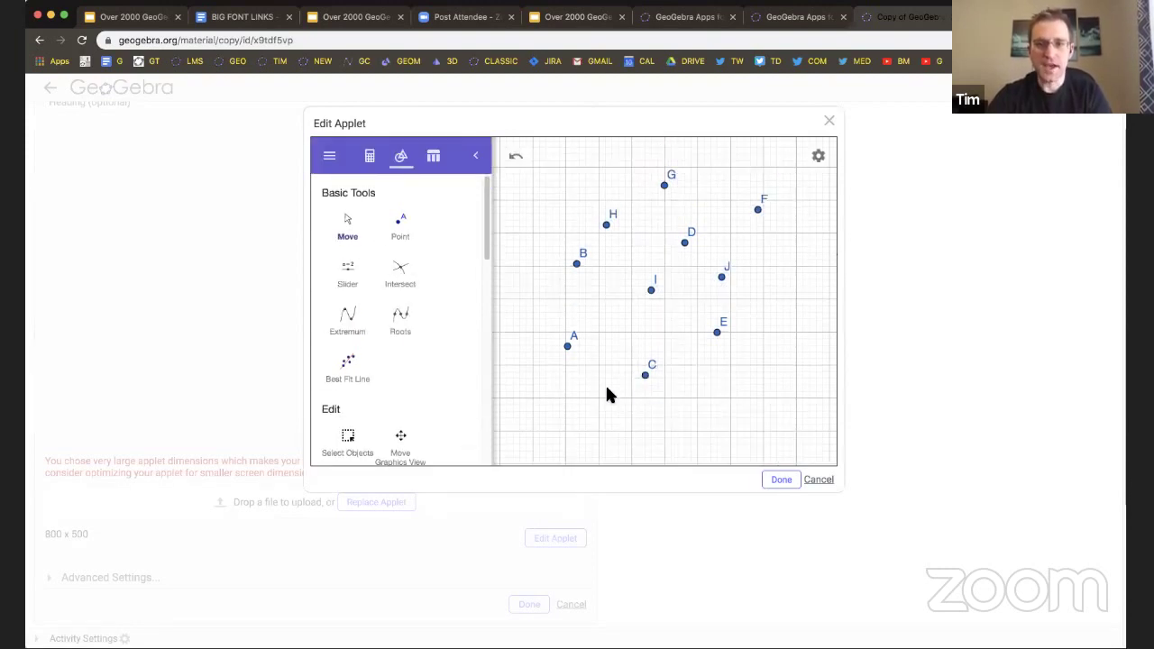
{"action": "left_click", "coordinate": [780, 480]}
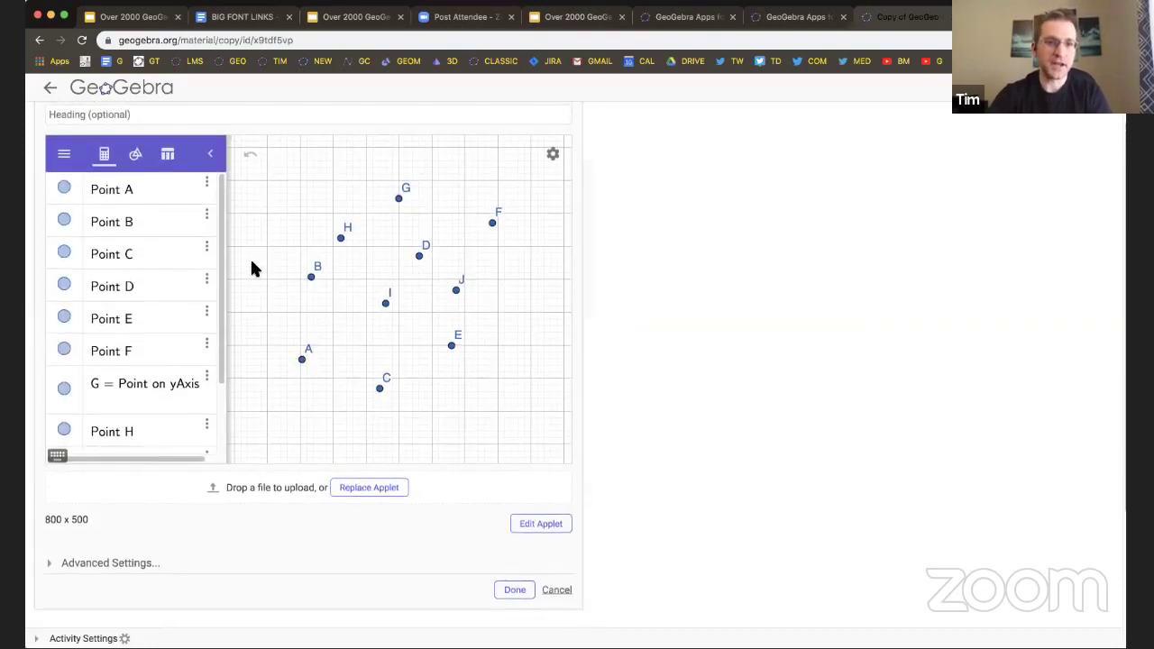
Finish editing the applet element, and save and close the CC Discovery! activity.
{"action": "scroll", "coordinate": [646, 428], "scroll_direction": "down", "scroll_amount": 3}
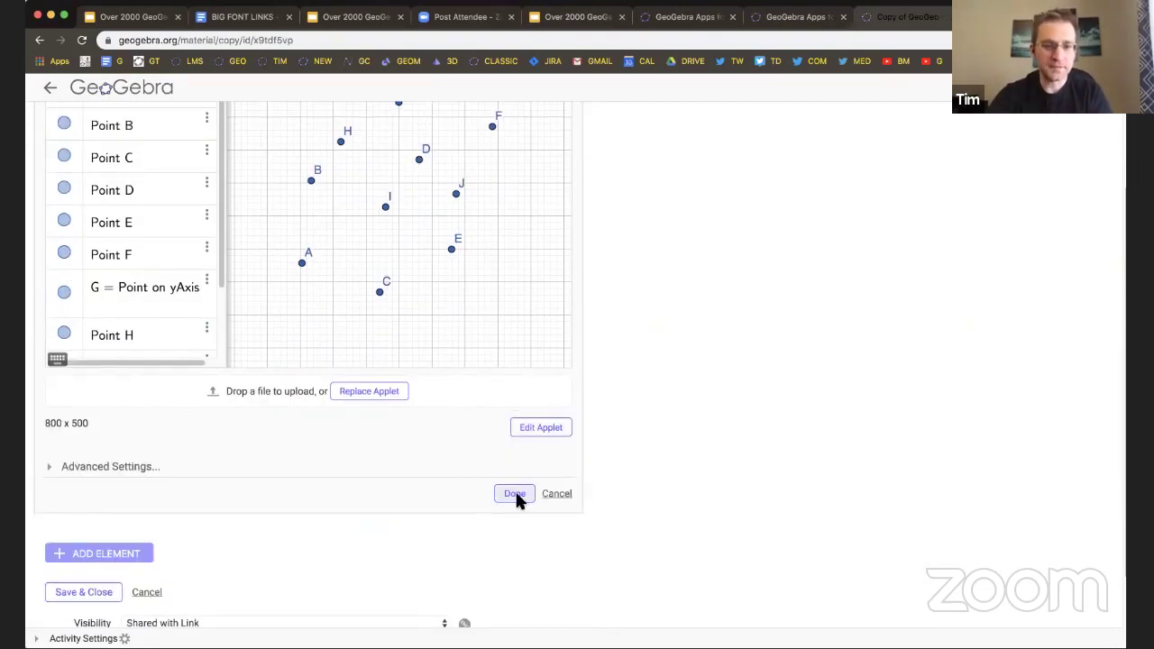
{"action": "left_click", "coordinate": [515, 491]}
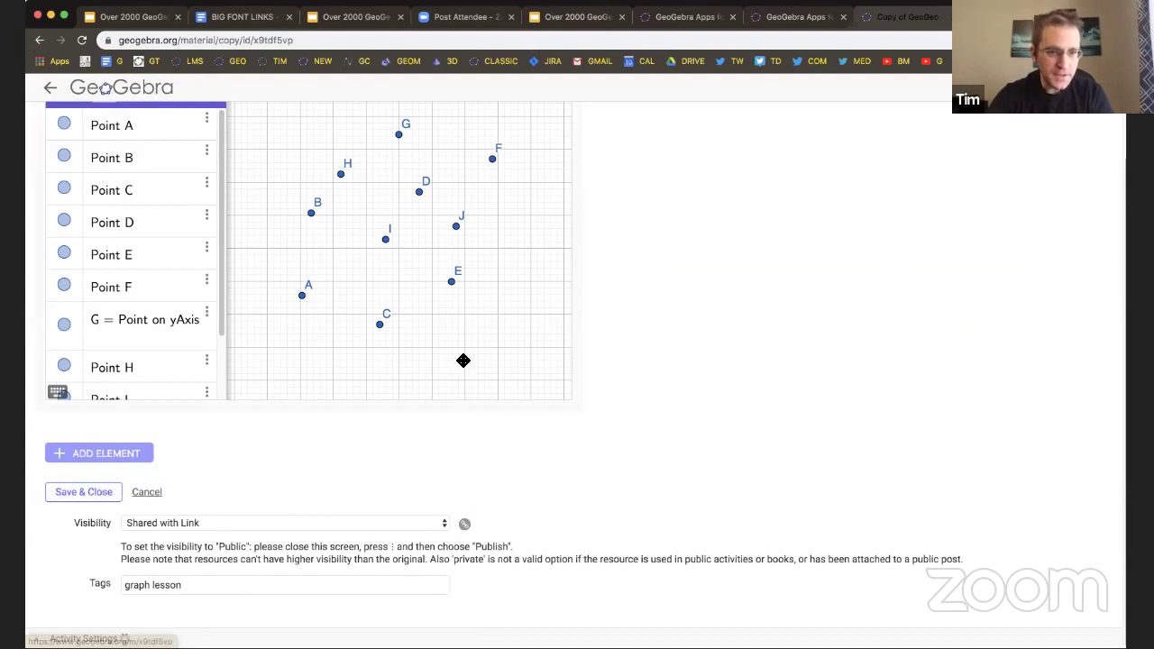
{"action": "scroll", "coordinate": [648, 302], "scroll_direction": "up", "scroll_amount": 2}
{"action": "left_click", "coordinate": [517, 156]}
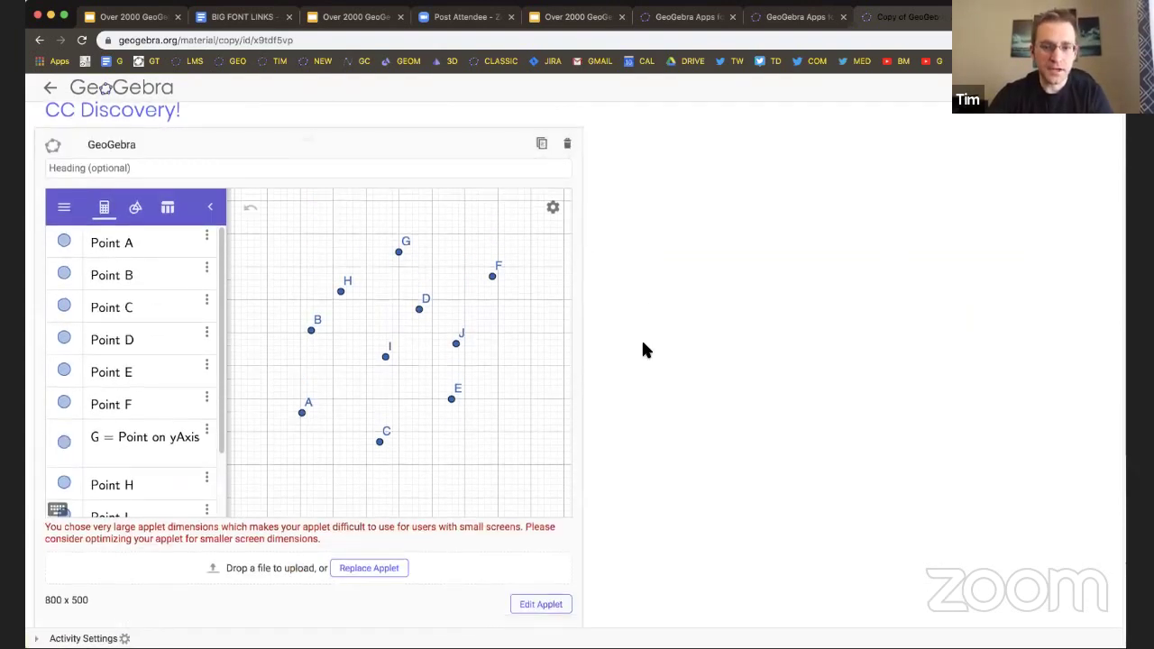
{"action": "scroll", "coordinate": [641, 348], "scroll_direction": "down", "scroll_amount": 3}
{"action": "left_click", "coordinate": [521, 539]}
{"action": "left_click", "coordinate": [91, 492]}
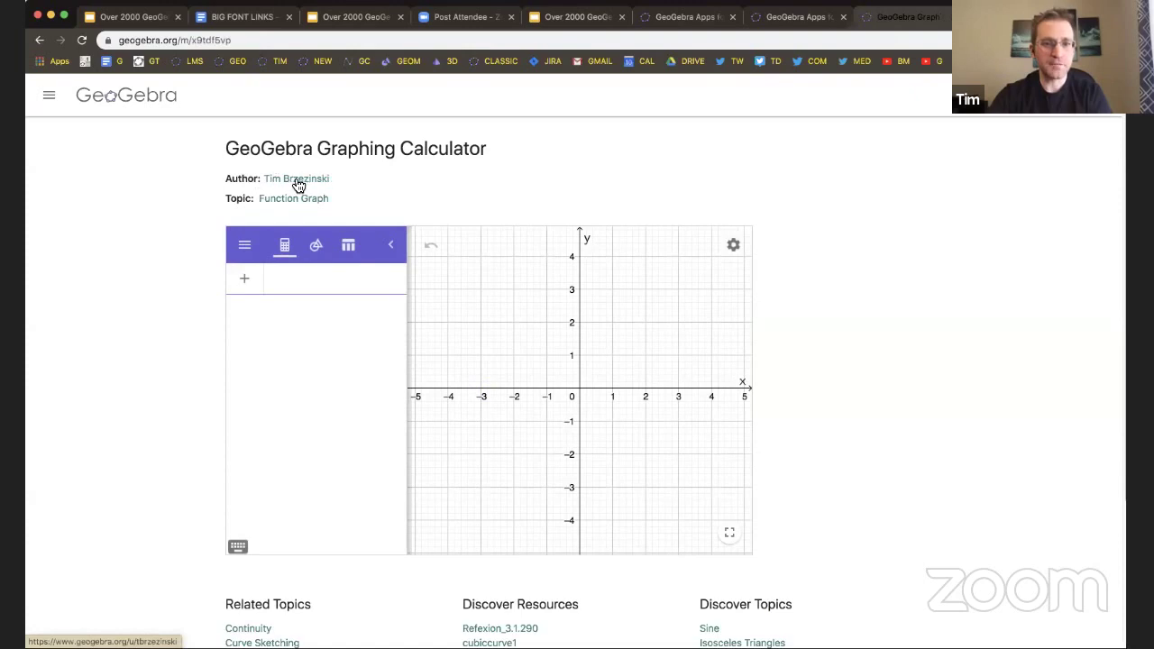
Go to the author's profile and open the saved CC Discovery! activity from its resources.
{"action": "left_click", "coordinate": [297, 181]}
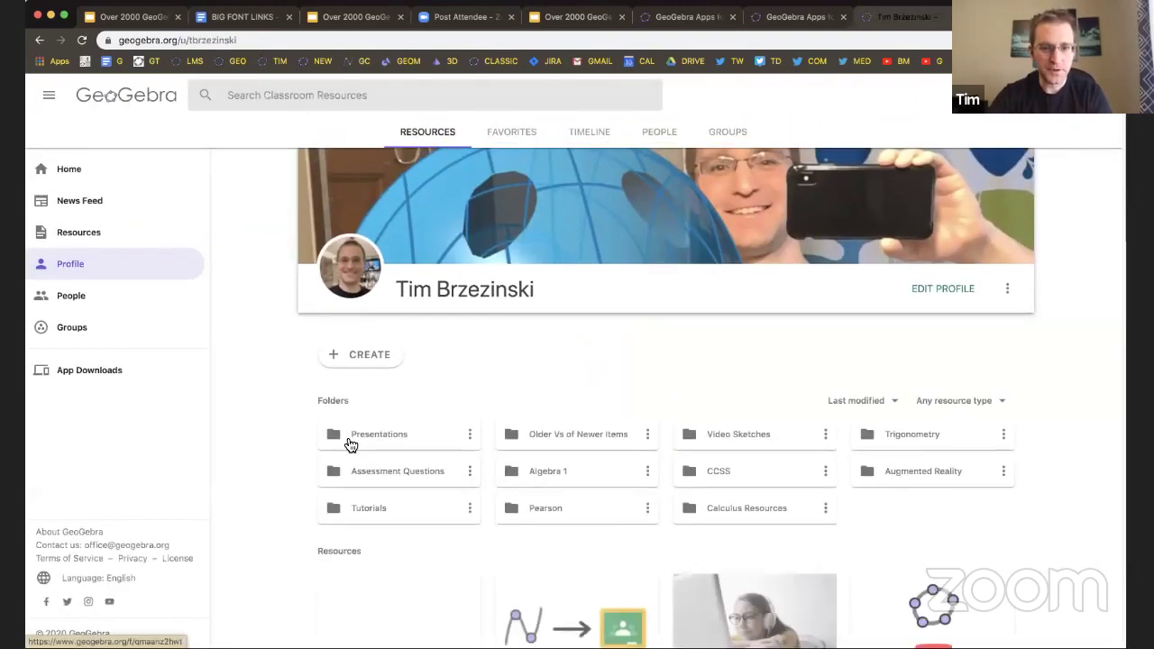
{"action": "scroll", "coordinate": [351, 444], "scroll_direction": "down", "scroll_amount": 5}
{"action": "left_click", "coordinate": [406, 414]}
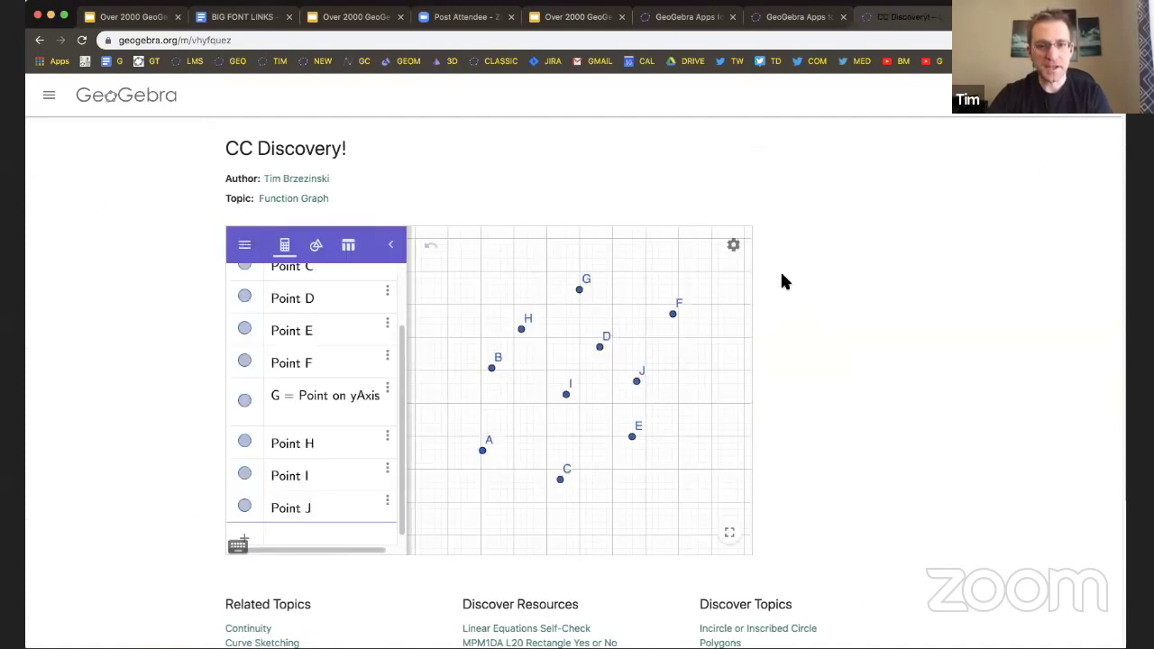
Open the sharing options of the CC Discovery! activity.
{"action": "left_click", "coordinate": [1098, 96]}
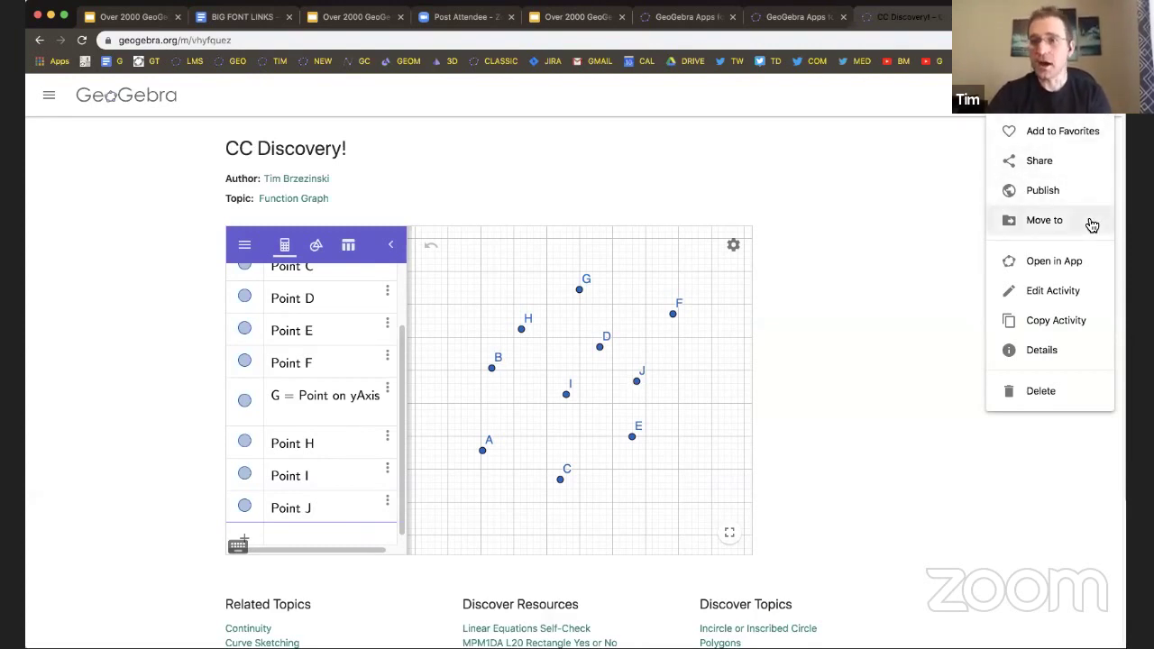
{"action": "left_click", "coordinate": [1036, 164]}
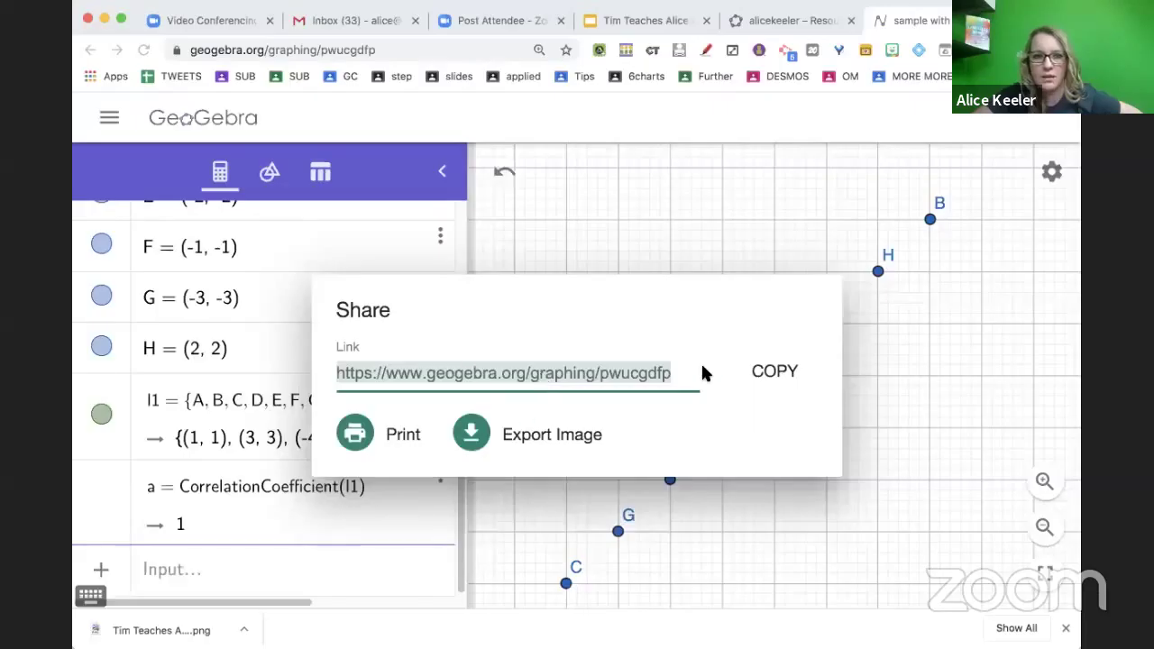
Close the graph's share dialog, go to the GeoGebra home page and open the Geometry app.
{"action": "left_click", "coordinate": [502, 482]}
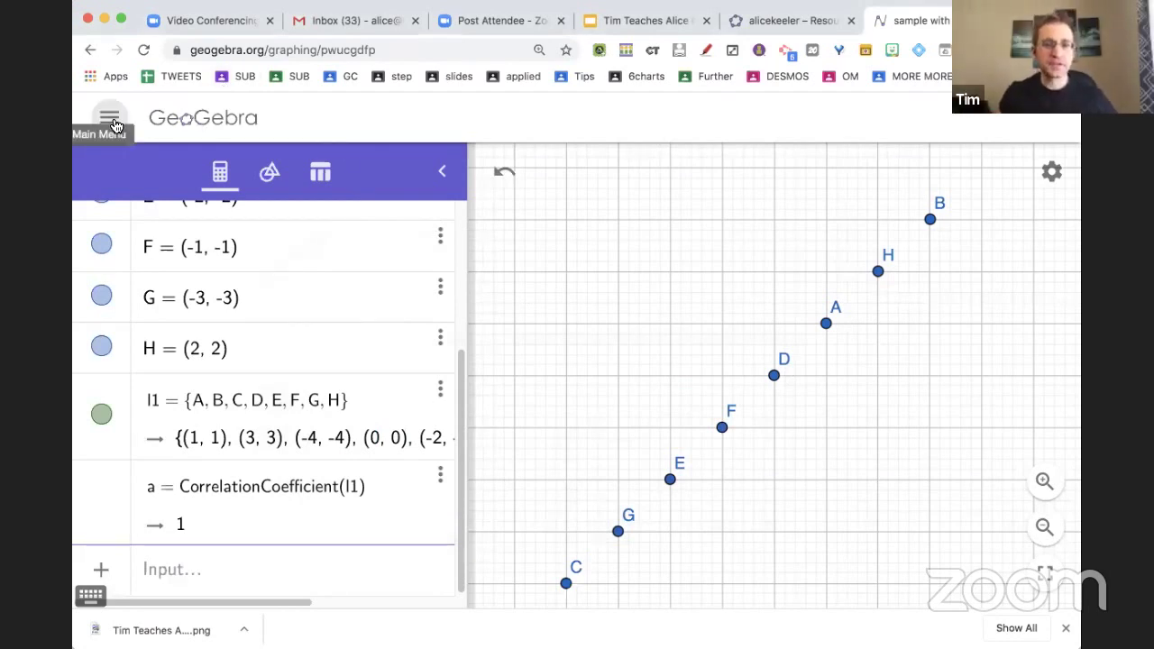
{"action": "left_click", "coordinate": [201, 125]}
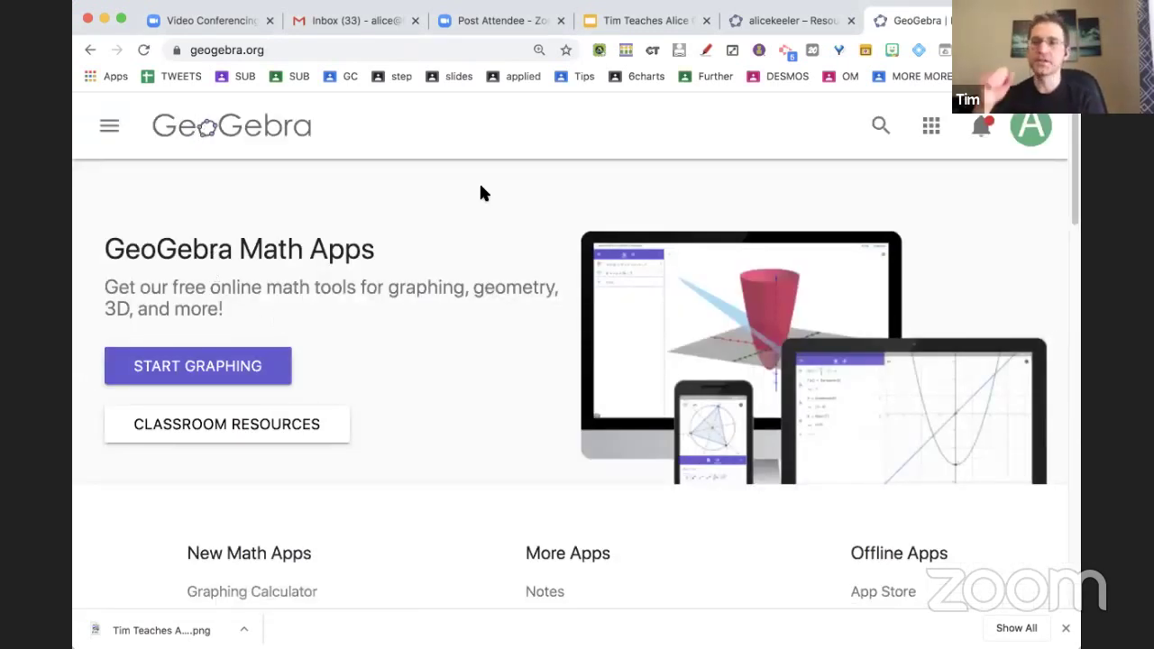
{"action": "left_click", "coordinate": [110, 127]}
{"action": "left_click", "coordinate": [110, 127]}
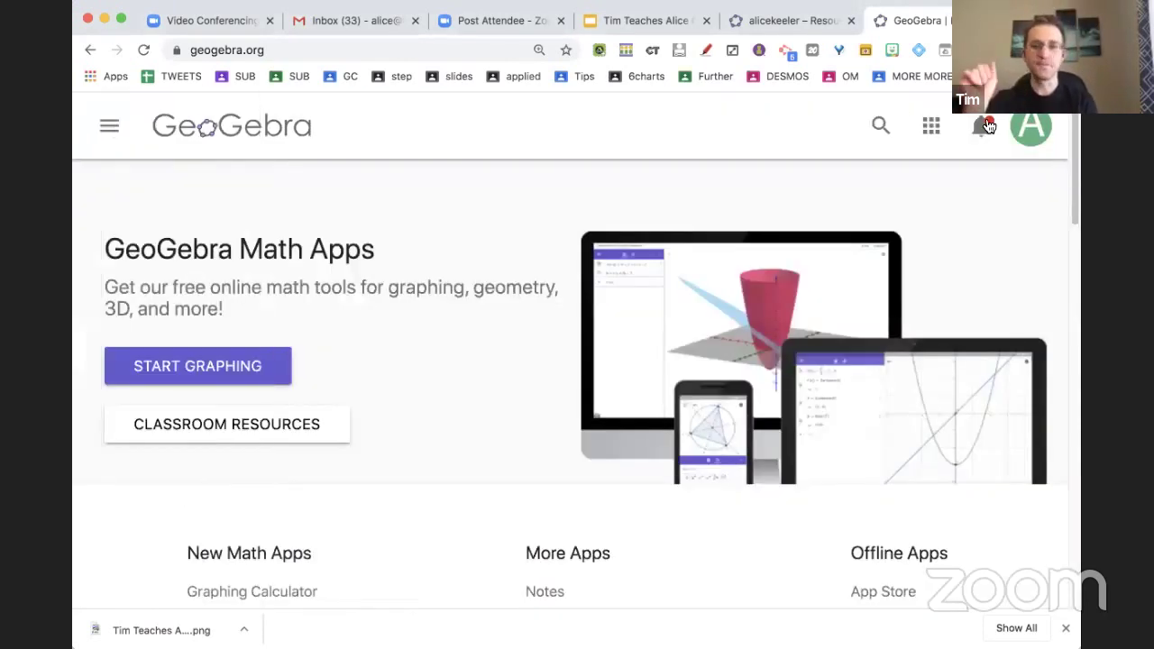
{"action": "left_click", "coordinate": [929, 131]}
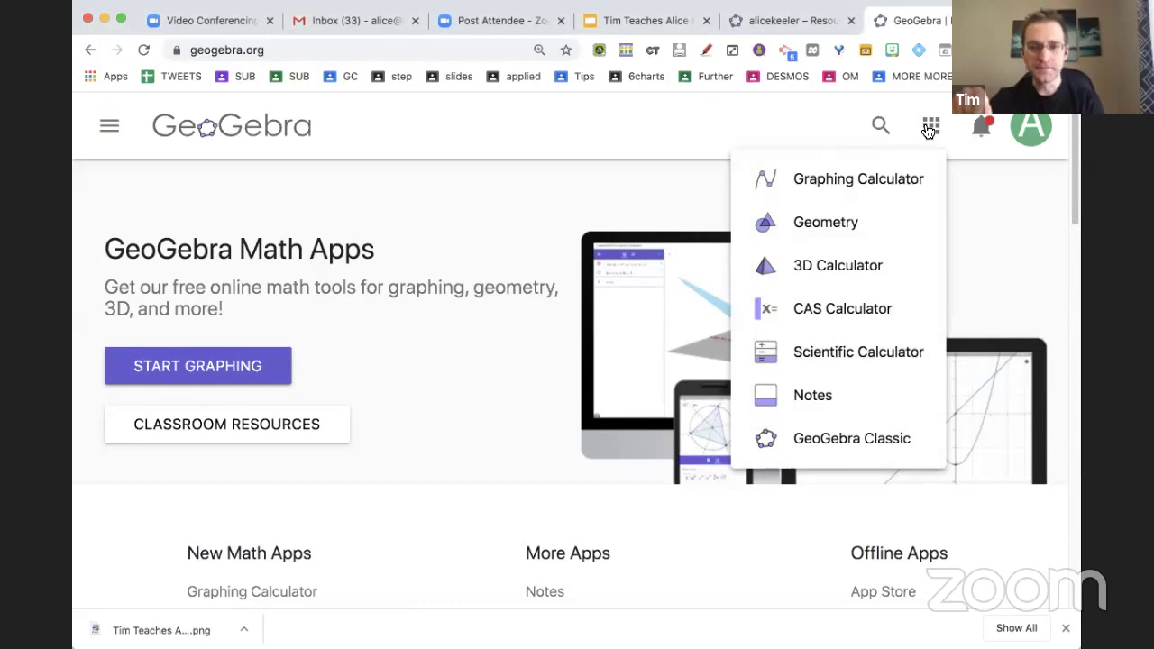
{"action": "left_click", "coordinate": [856, 233]}
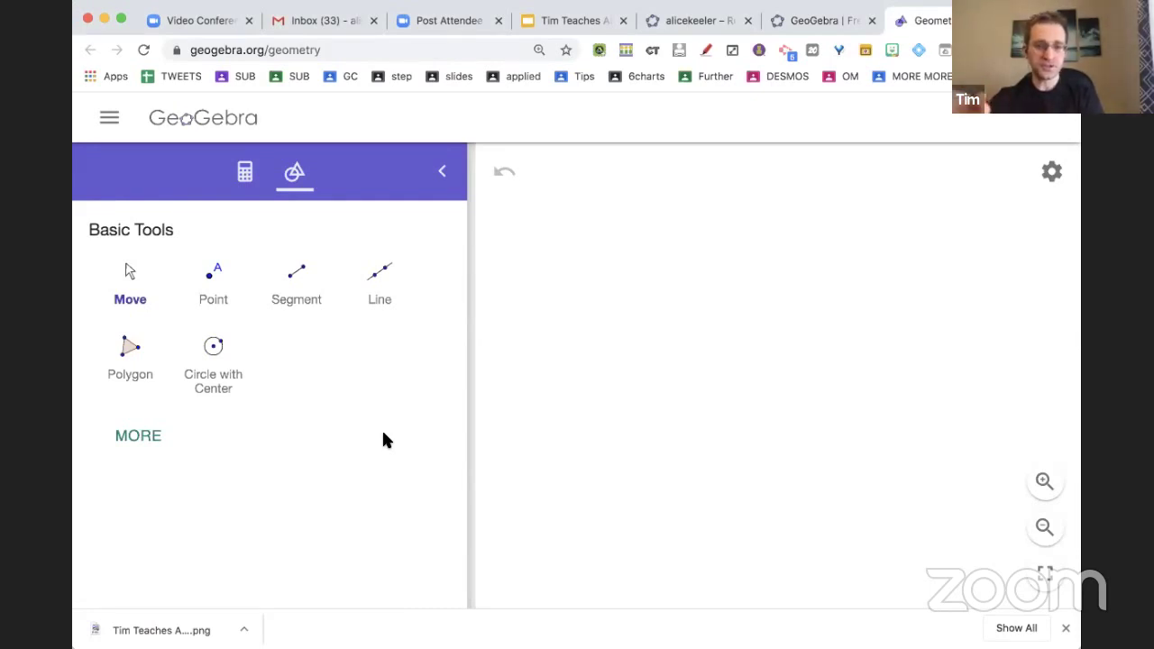
Place four points A to D in the blank construction area, and reposition points D and A.
{"action": "left_click", "coordinate": [209, 285]}
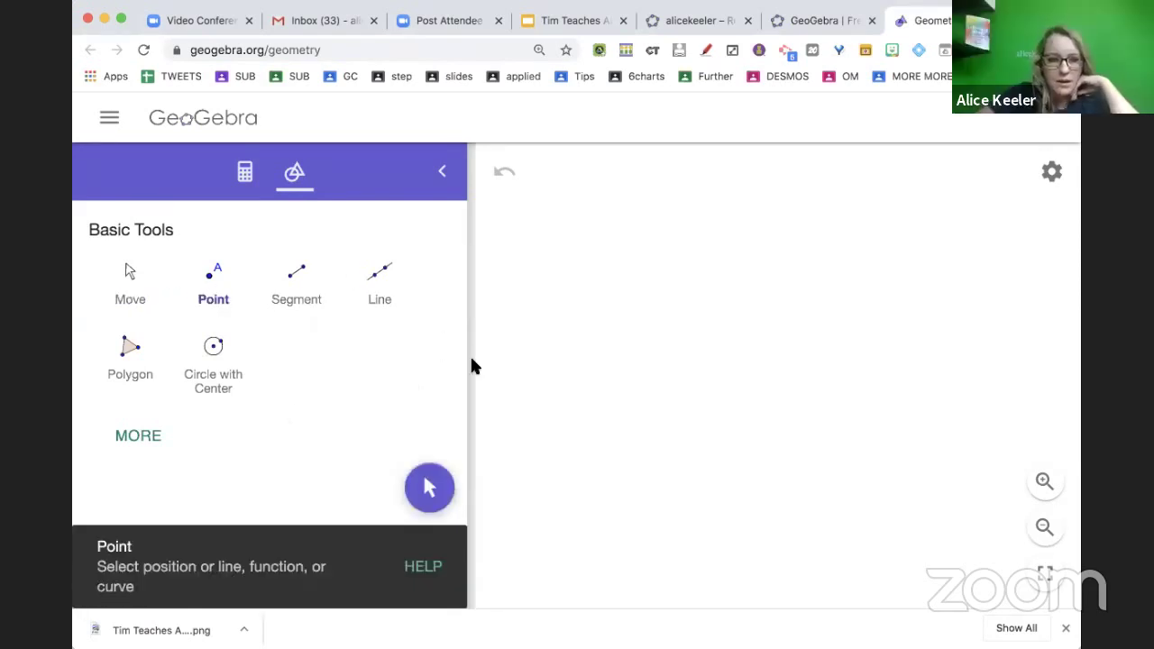
{"action": "left_click", "coordinate": [615, 232]}
{"action": "left_click", "coordinate": [596, 321]}
{"action": "left_click", "coordinate": [685, 322]}
{"action": "left_click", "coordinate": [684, 270]}
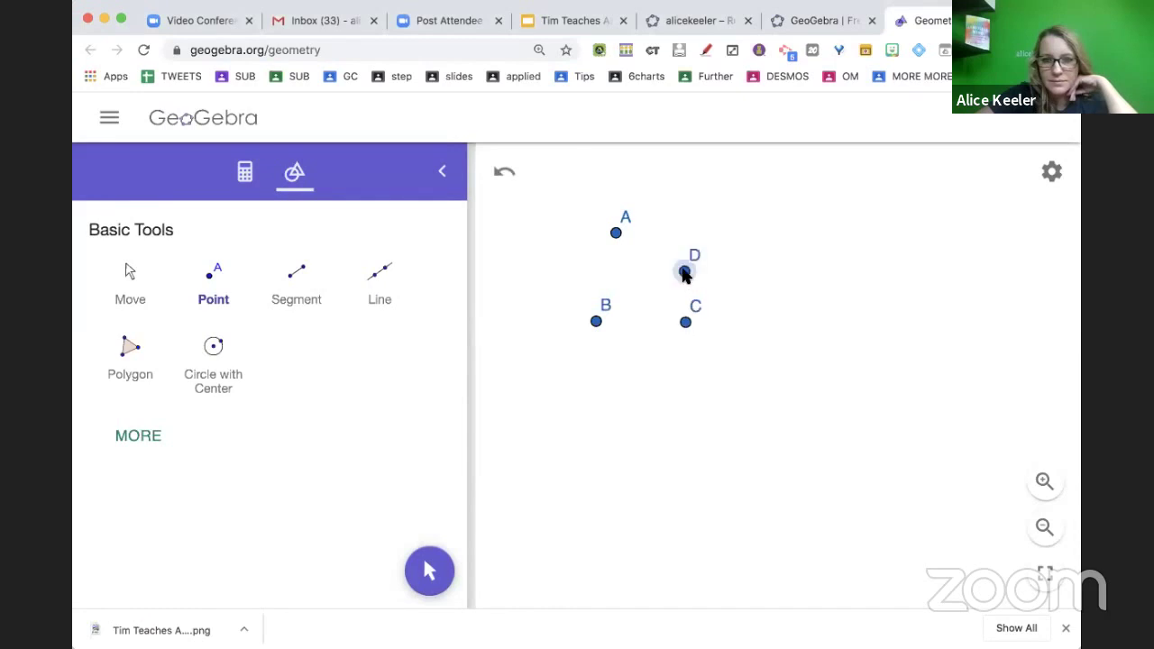
{"action": "key", "text": "Escape"}
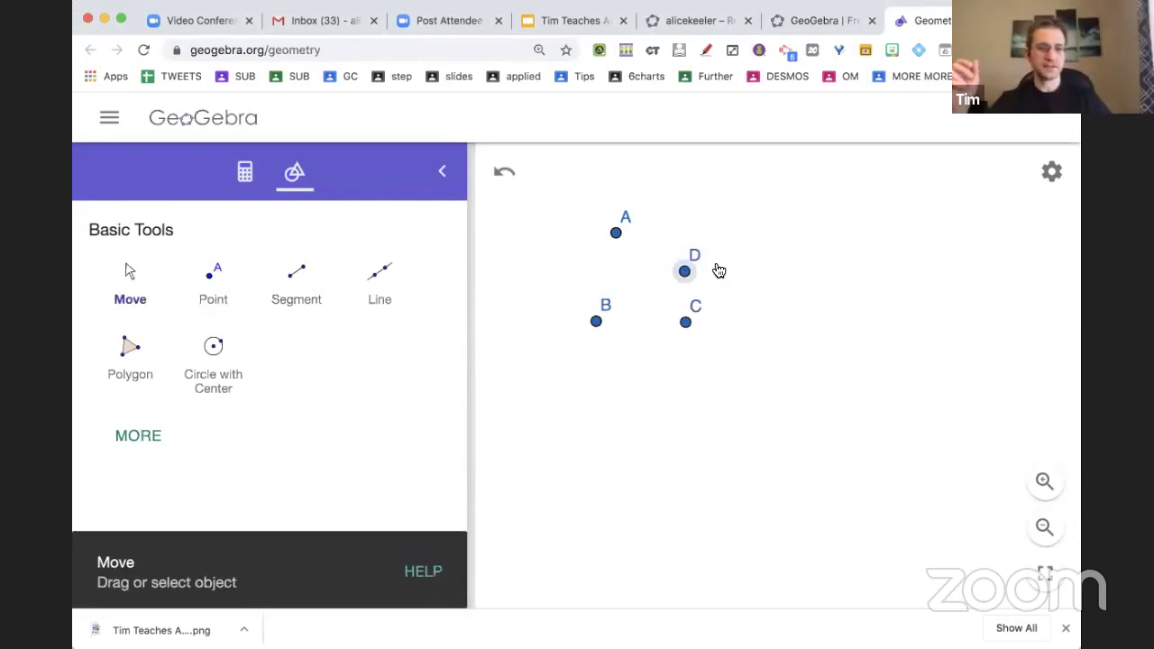
{"action": "left_click_drag", "start_coordinate": [685, 270], "coordinate": [748, 262]}
{"action": "left_click_drag", "start_coordinate": [617, 234], "coordinate": [672, 294]}
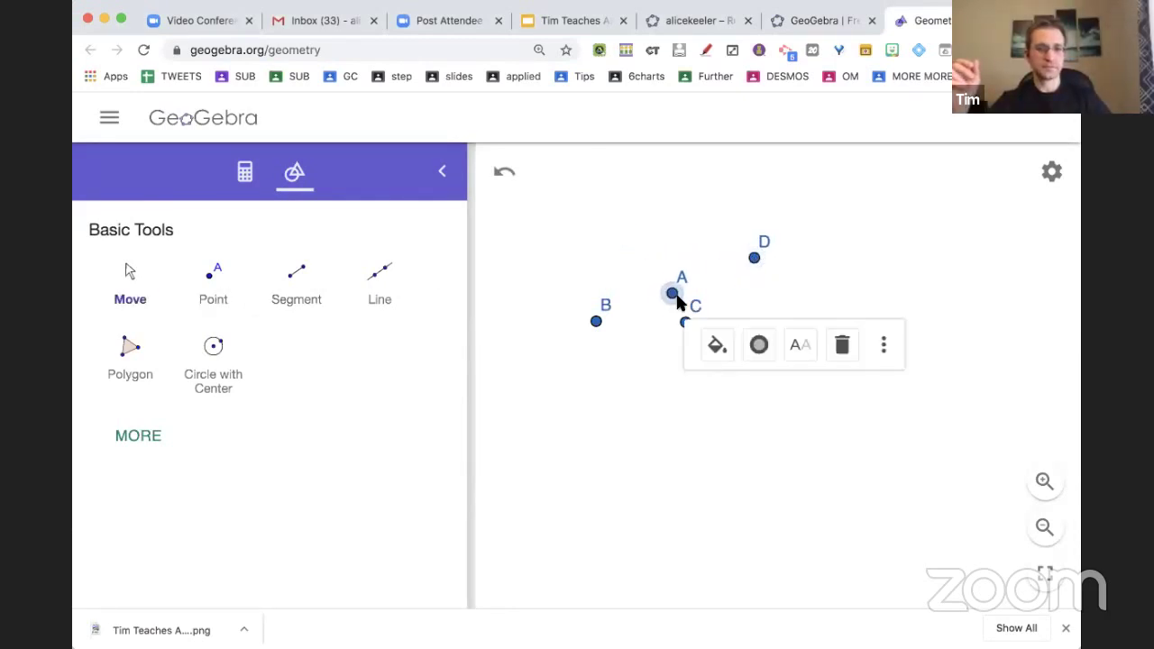
Colour point A red, relabel it with the co-host's first name and coordinates, and move it to about (-4.8, 2.8).
{"action": "left_click", "coordinate": [728, 354]}
{"action": "left_click", "coordinate": [800, 386]}
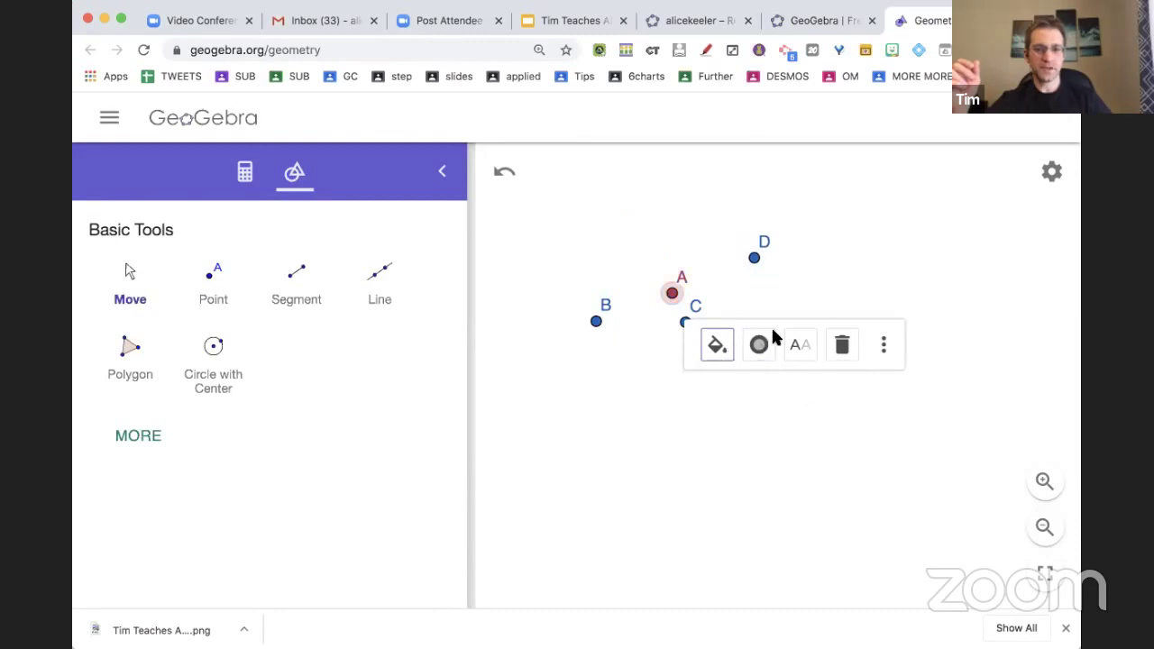
{"action": "left_click", "coordinate": [800, 350]}
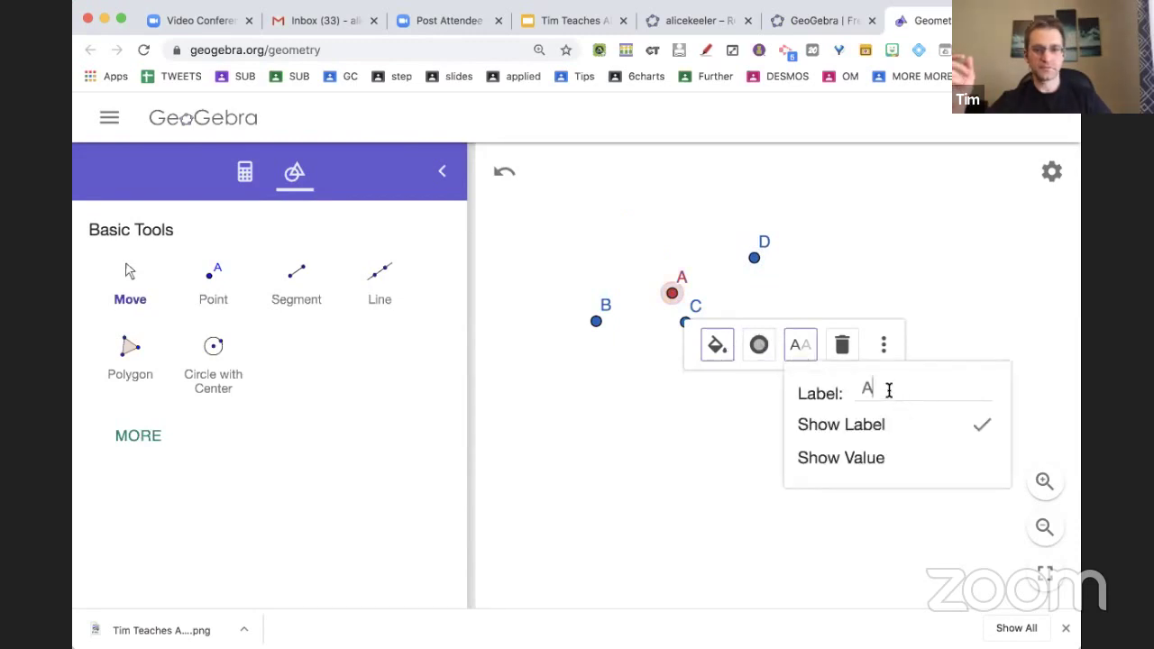
{"action": "left_click", "coordinate": [897, 462]}
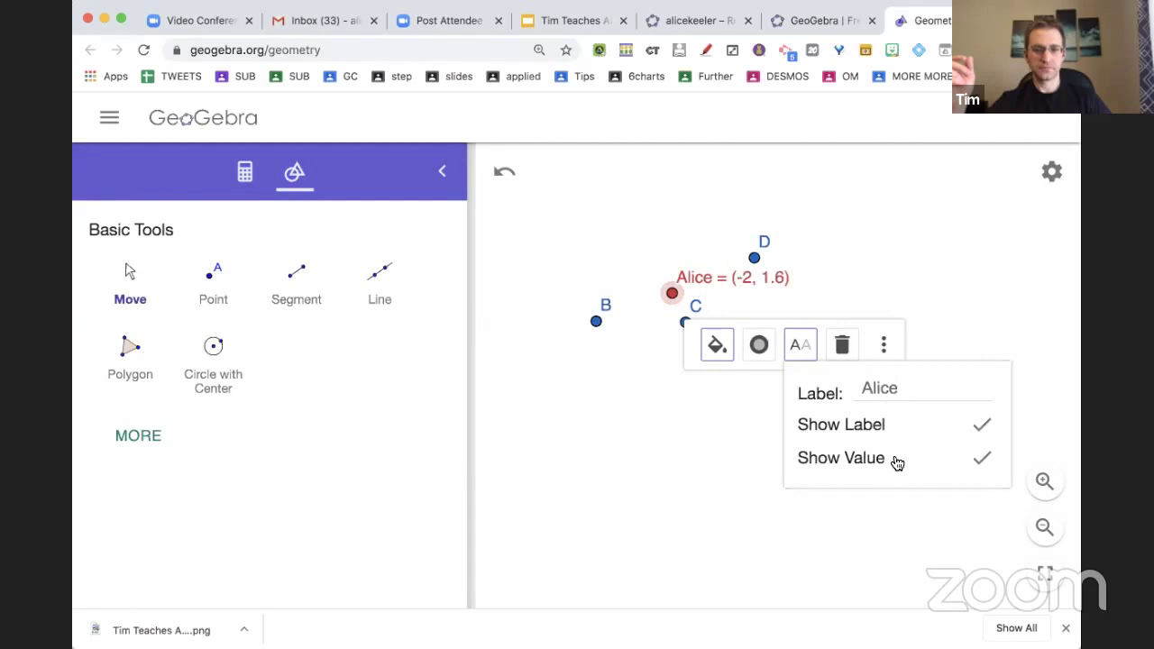
{"action": "left_click", "coordinate": [805, 244]}
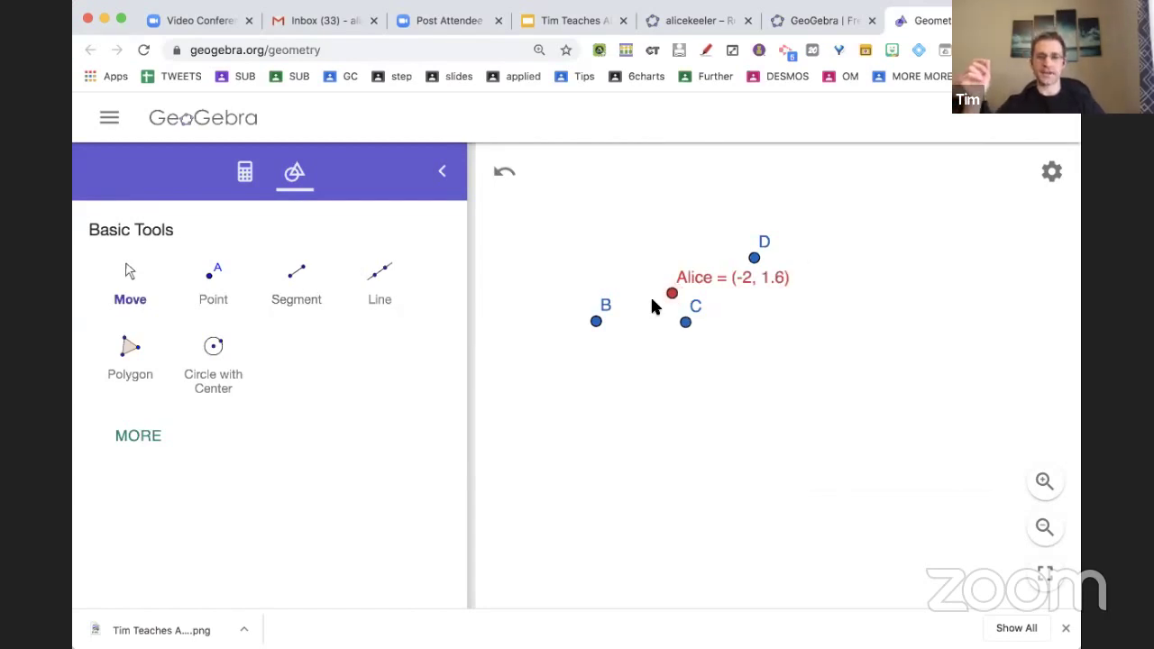
{"action": "left_click_drag", "start_coordinate": [673, 295], "coordinate": [525, 232]}
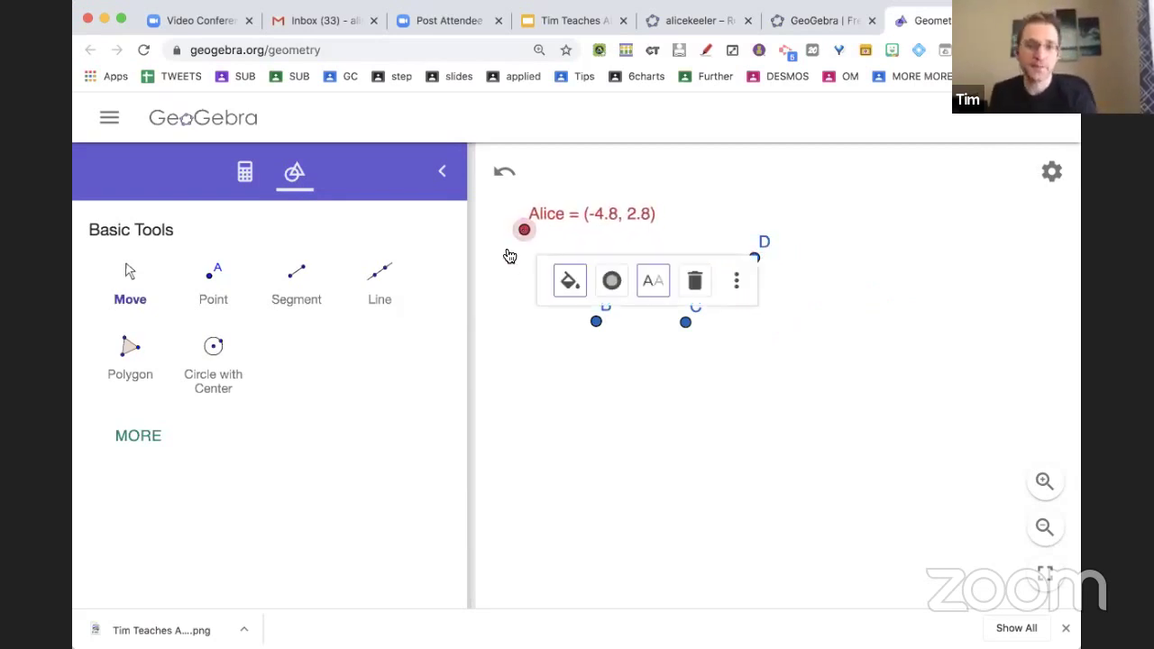
Draw a segment from B to C and another from B to a new point below the two.
{"action": "left_click", "coordinate": [307, 299]}
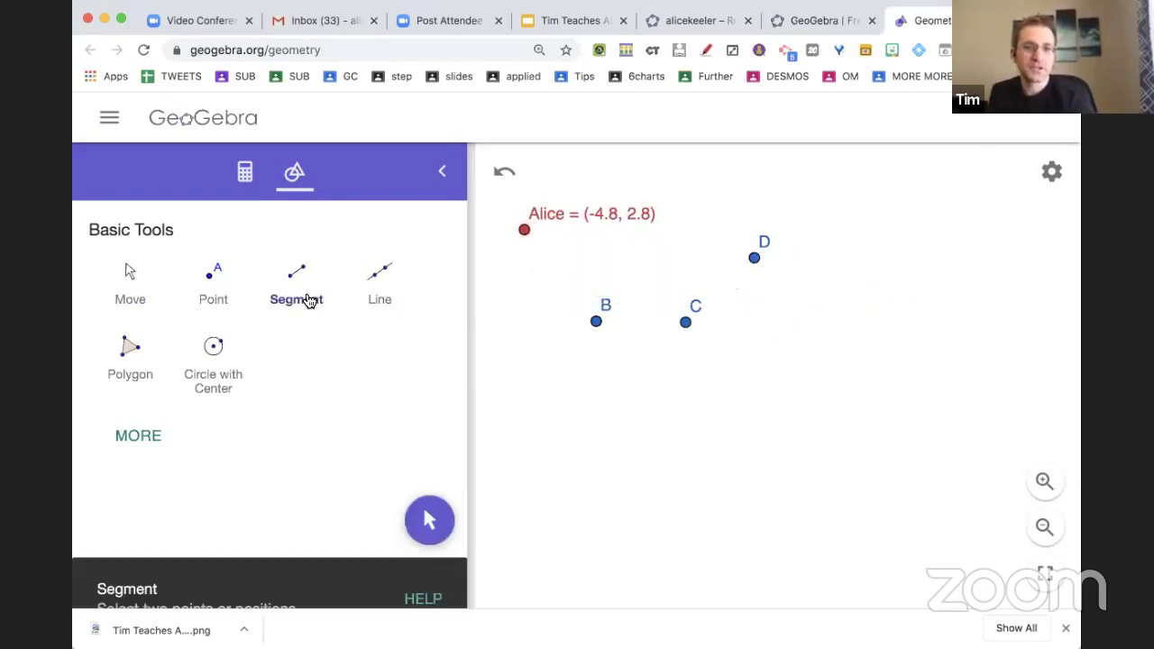
{"action": "left_click", "coordinate": [597, 321]}
{"action": "left_click", "coordinate": [684, 322]}
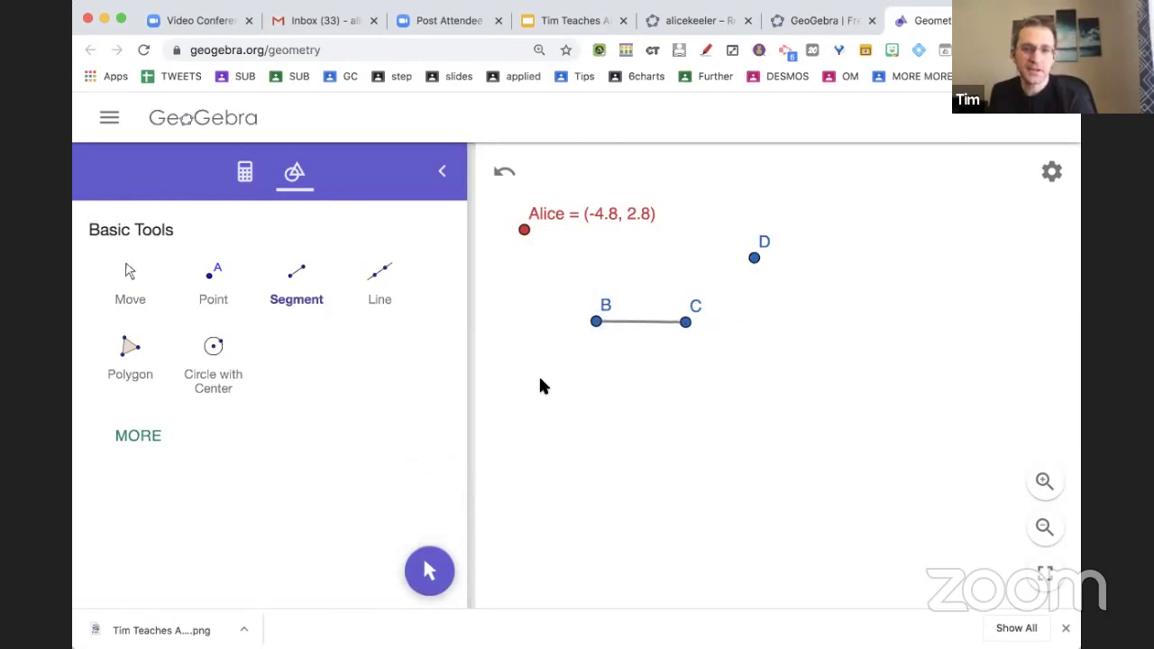
{"action": "left_click", "coordinate": [596, 322]}
{"action": "left_click", "coordinate": [632, 429]}
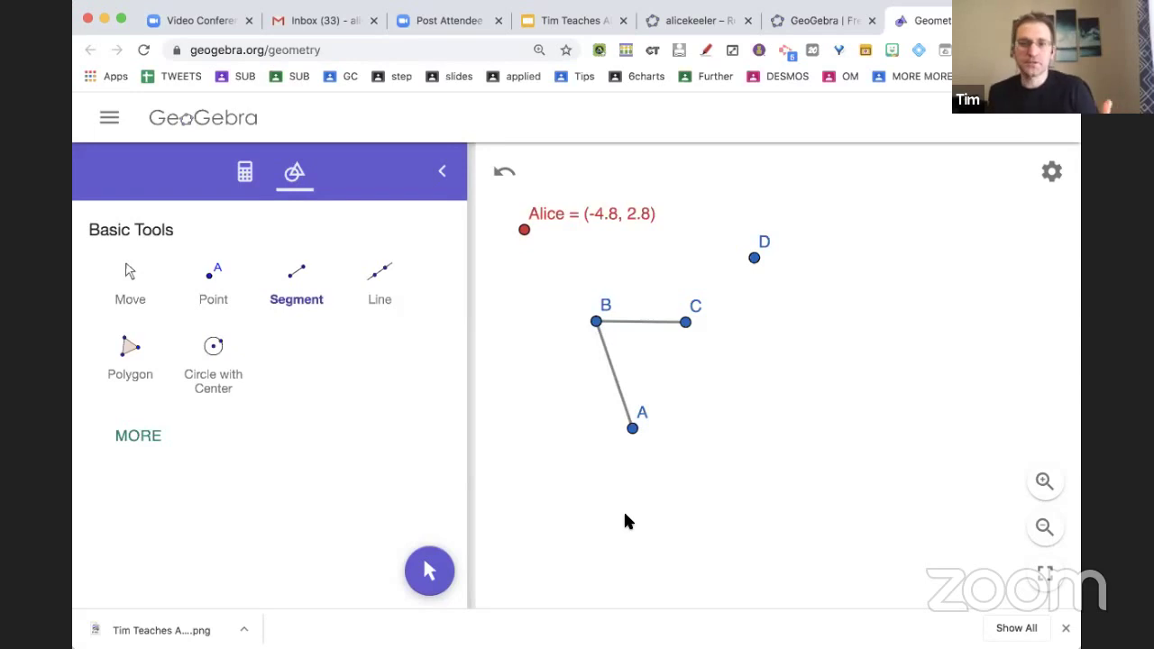
Extend the chain from point A with three connected segments through new points, and move the last endpoint to the far side of F.
{"action": "left_click", "coordinate": [632, 430]}
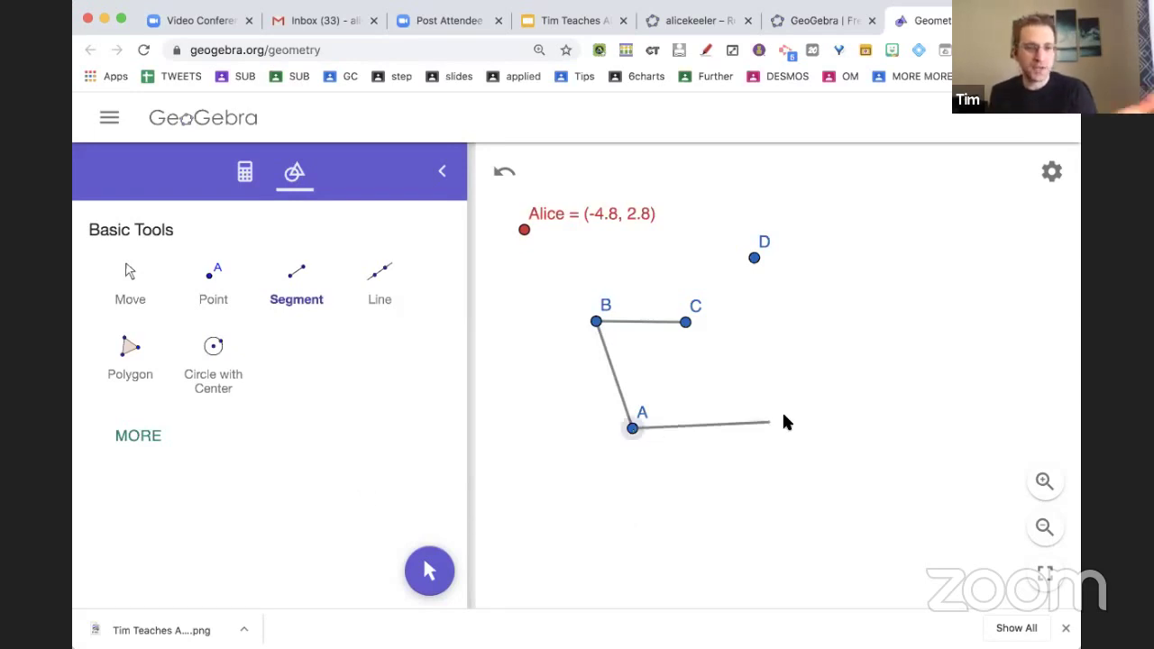
{"action": "left_click", "coordinate": [830, 415]}
{"action": "left_click", "coordinate": [830, 416]}
{"action": "left_click", "coordinate": [825, 309]}
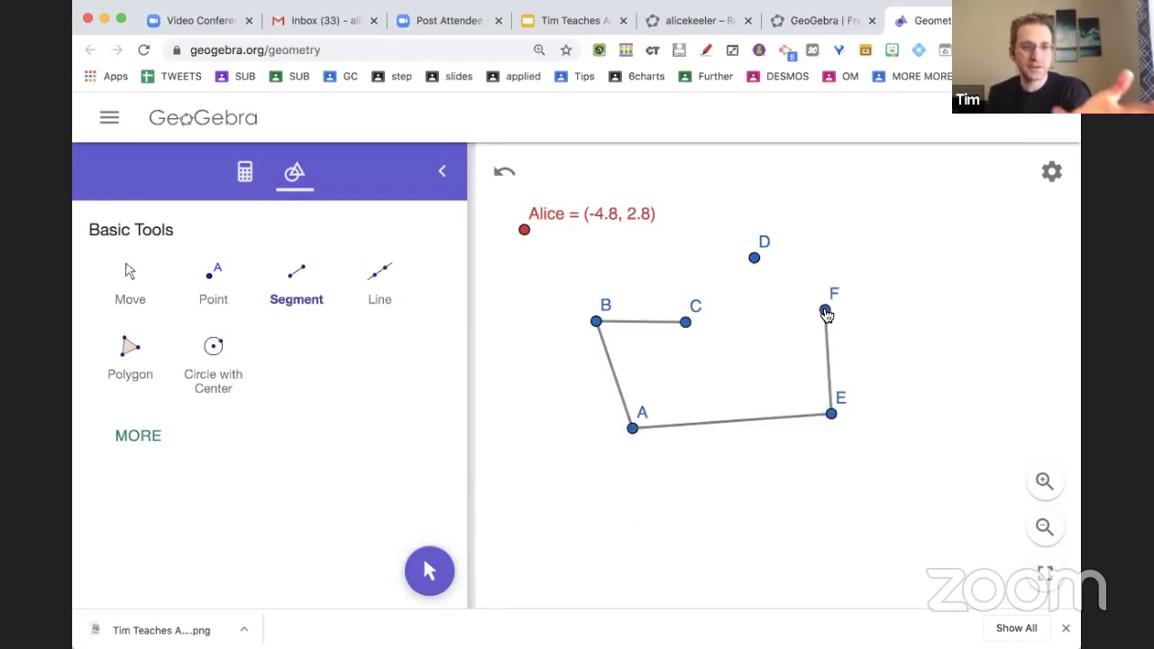
{"action": "left_click", "coordinate": [825, 309]}
{"action": "left_click", "coordinate": [719, 374]}
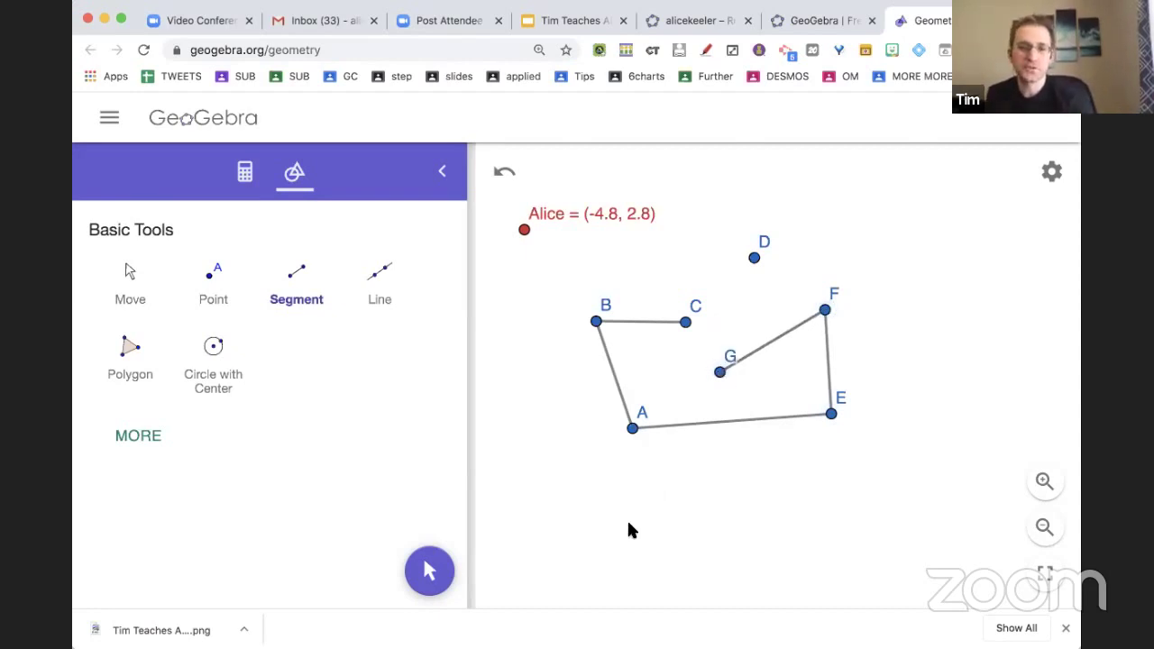
{"action": "left_click", "coordinate": [127, 273]}
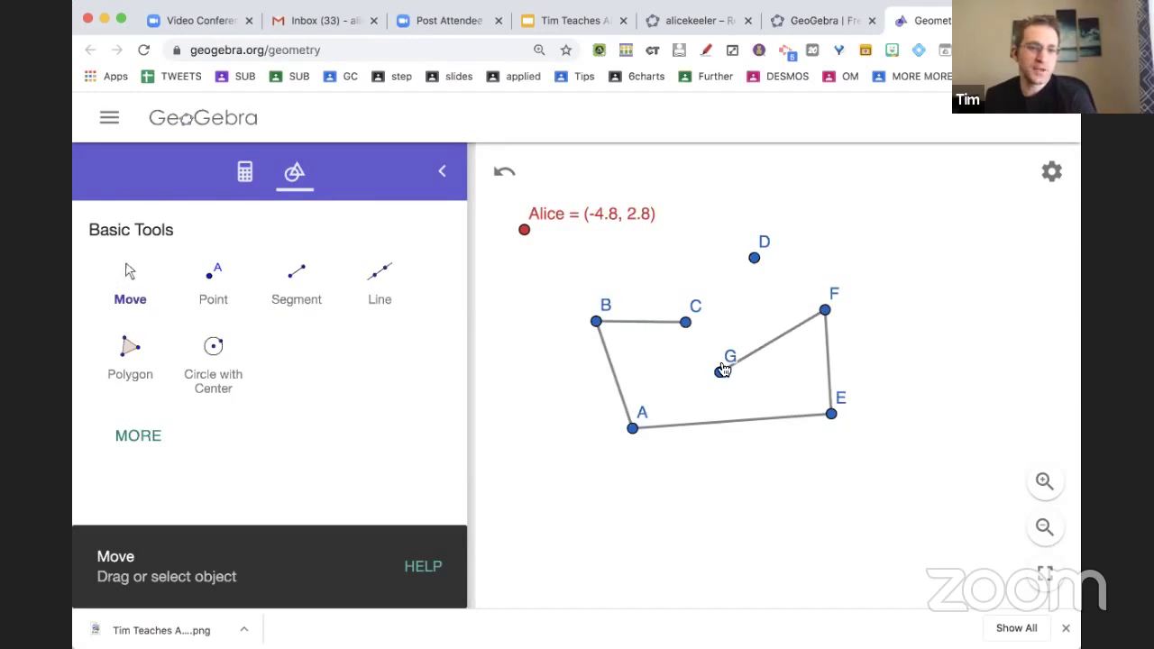
{"action": "left_click_drag", "start_coordinate": [719, 371], "coordinate": [947, 322]}
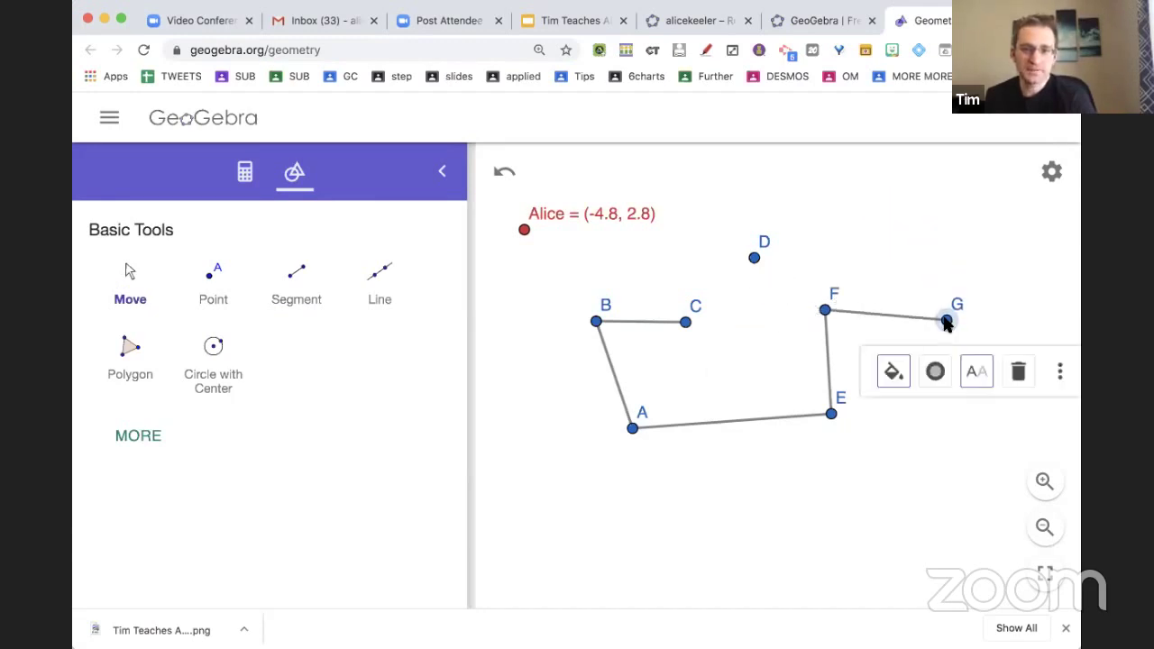
Draw a line through F and a new point just above D, and shift the line slightly downward.
{"action": "left_click", "coordinate": [380, 286]}
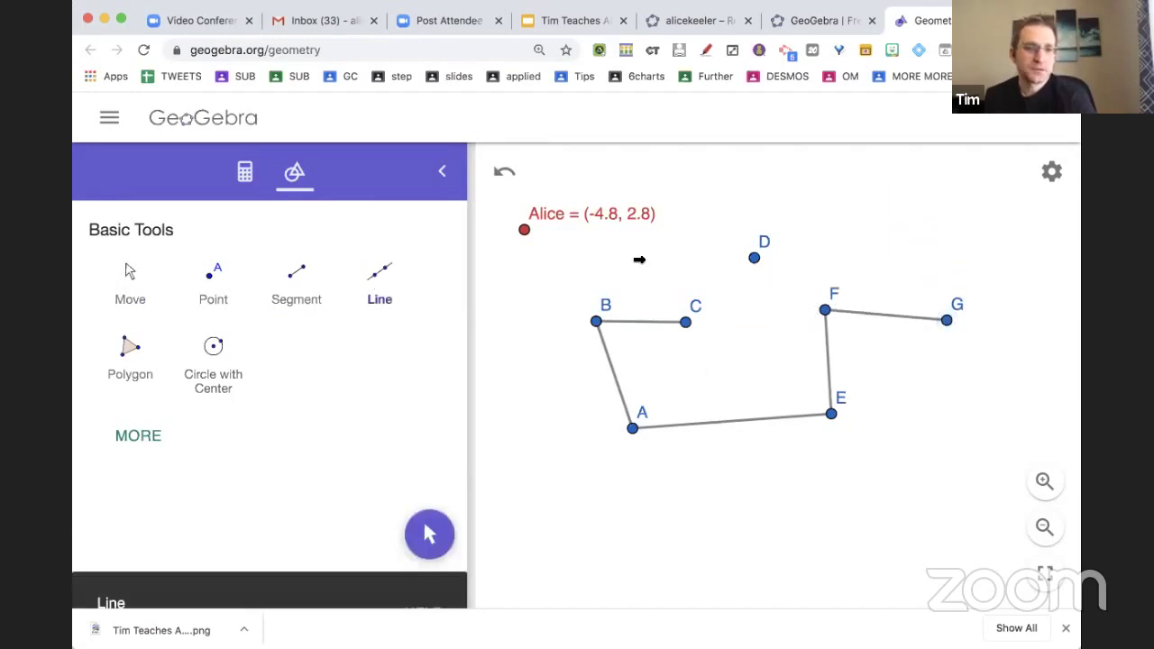
{"action": "left_click", "coordinate": [723, 228]}
{"action": "left_click", "coordinate": [837, 315]}
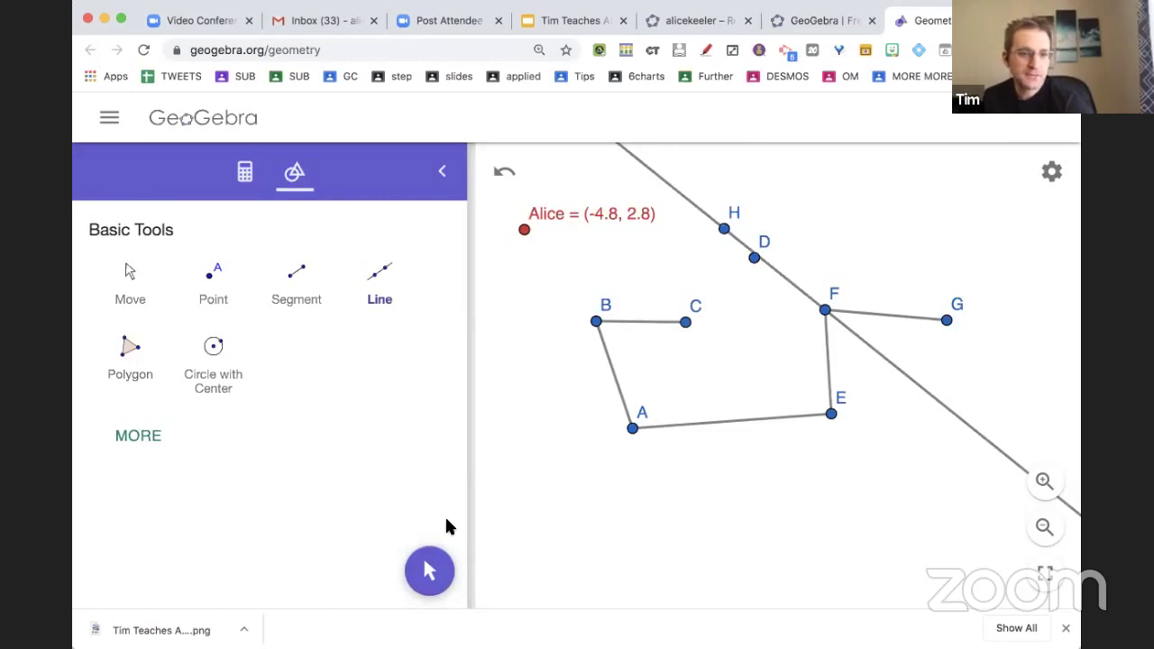
{"action": "left_click", "coordinate": [429, 570]}
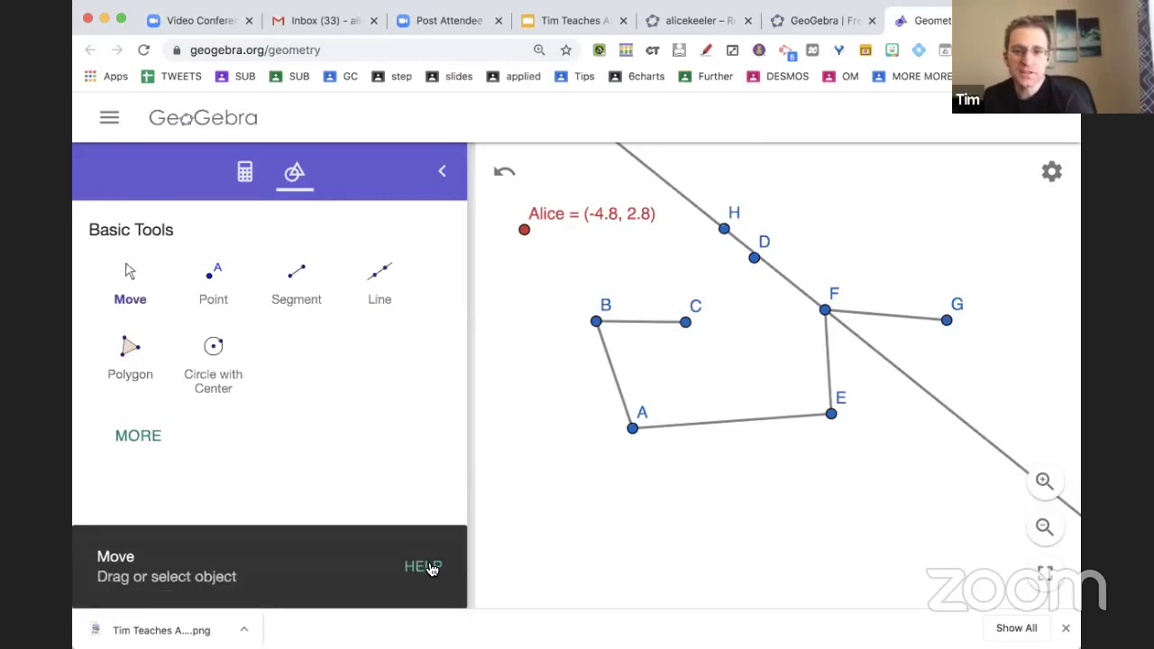
{"action": "left_click", "coordinate": [633, 321]}
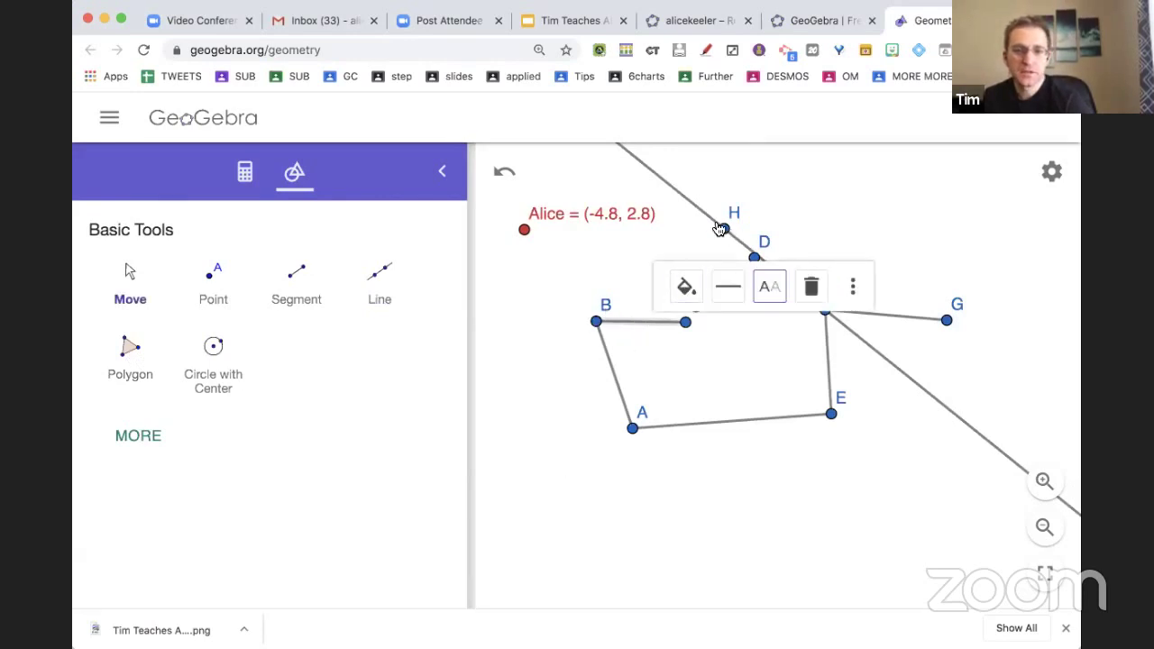
{"action": "left_click_drag", "start_coordinate": [703, 213], "coordinate": [697, 257]}
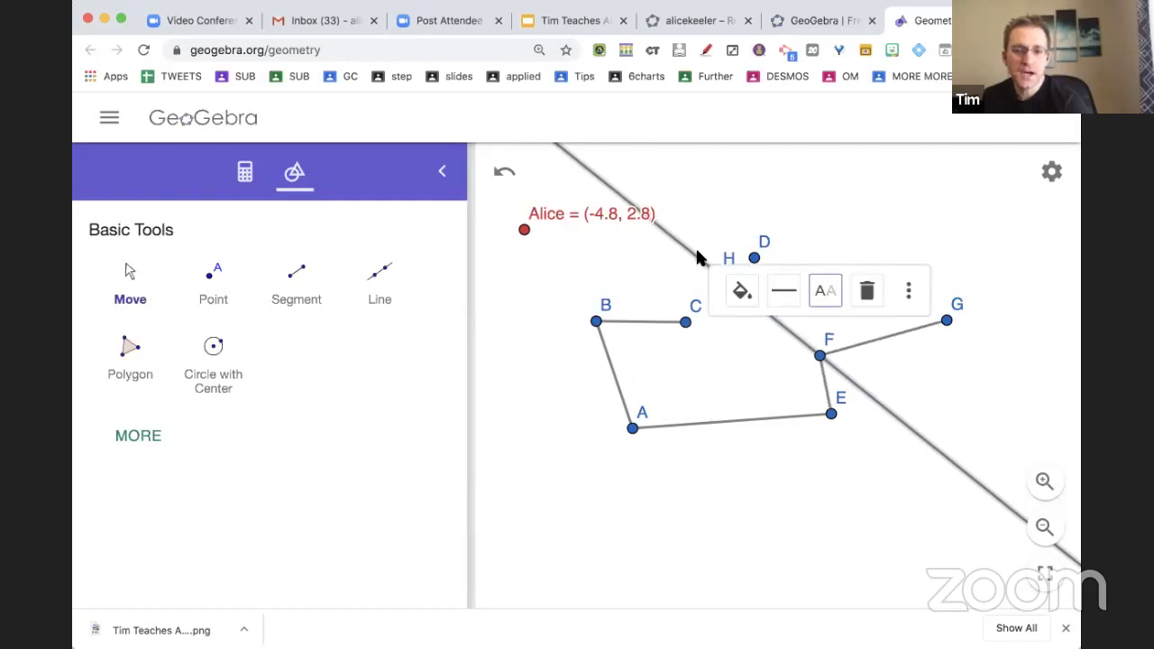
Display the line's equation without its name, and move the line down to about y = -0.8x - 2.1.
{"action": "left_click", "coordinate": [823, 291]}
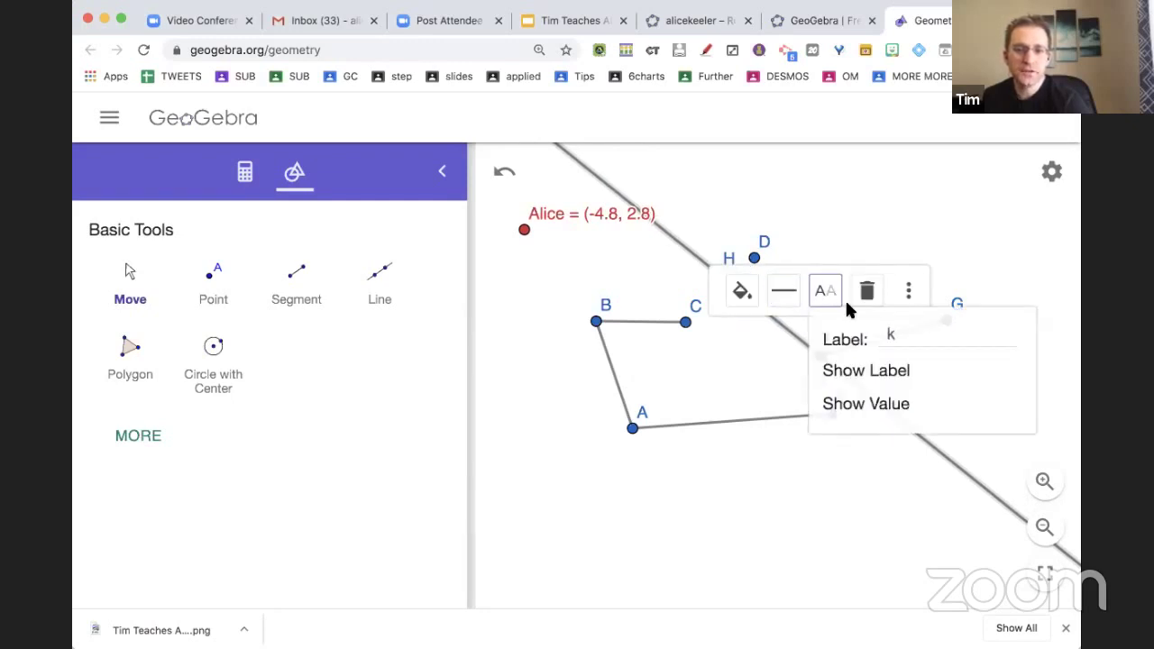
{"action": "left_click", "coordinate": [861, 373]}
{"action": "left_click", "coordinate": [860, 399]}
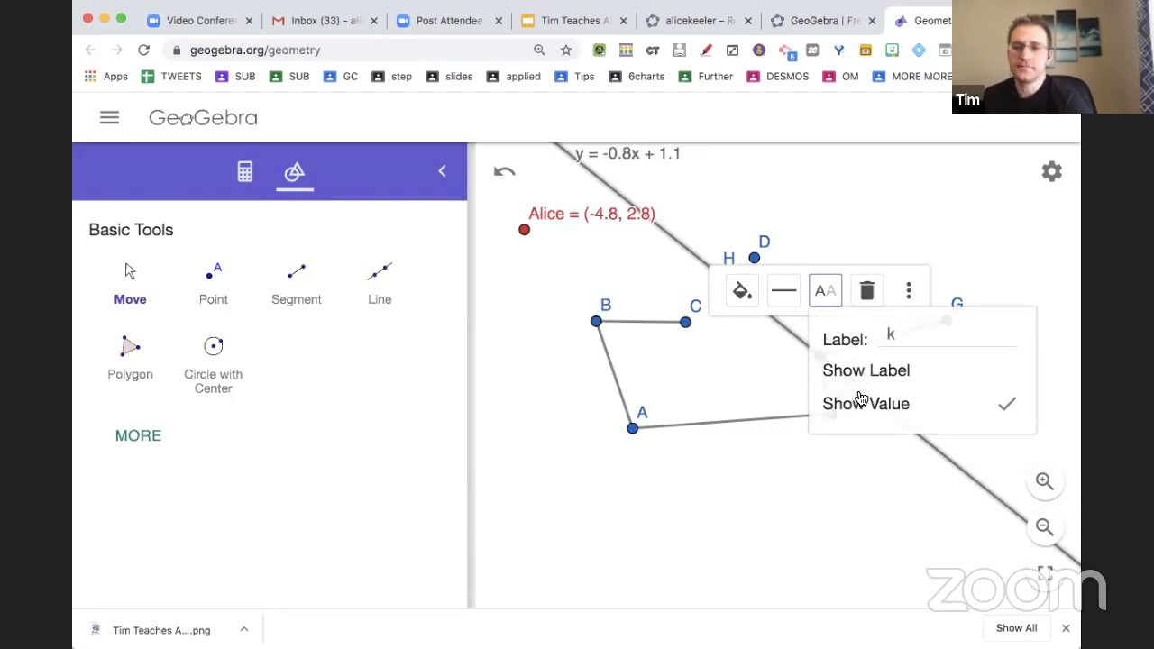
{"action": "left_click", "coordinate": [886, 245]}
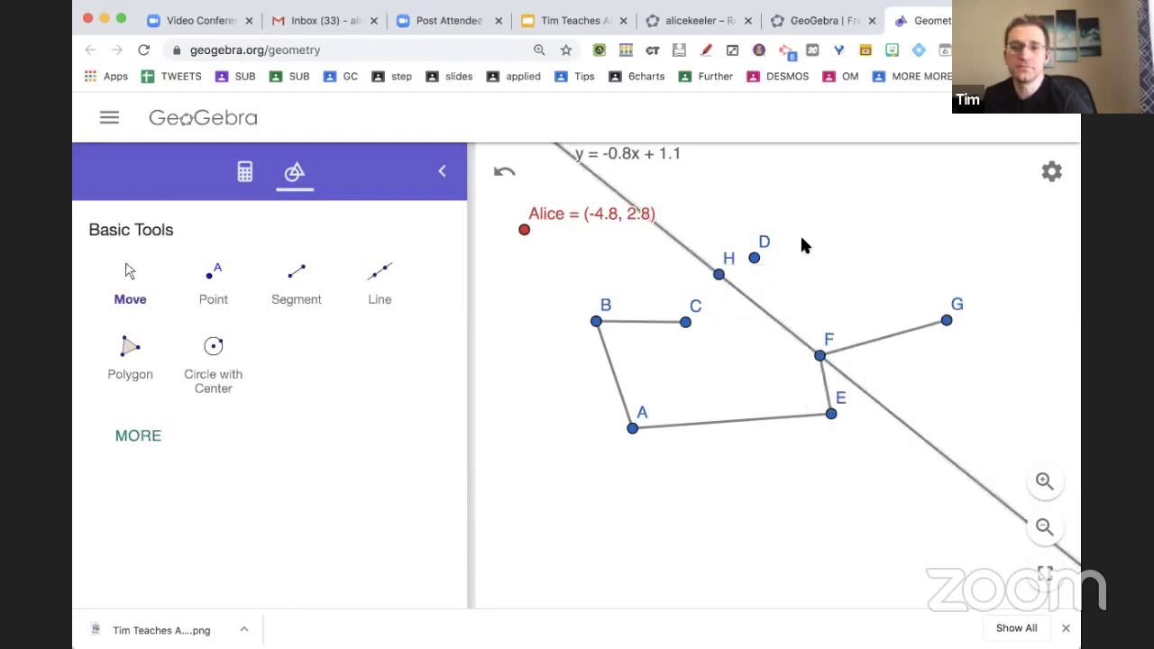
{"action": "left_click_drag", "start_coordinate": [691, 249], "coordinate": [622, 365]}
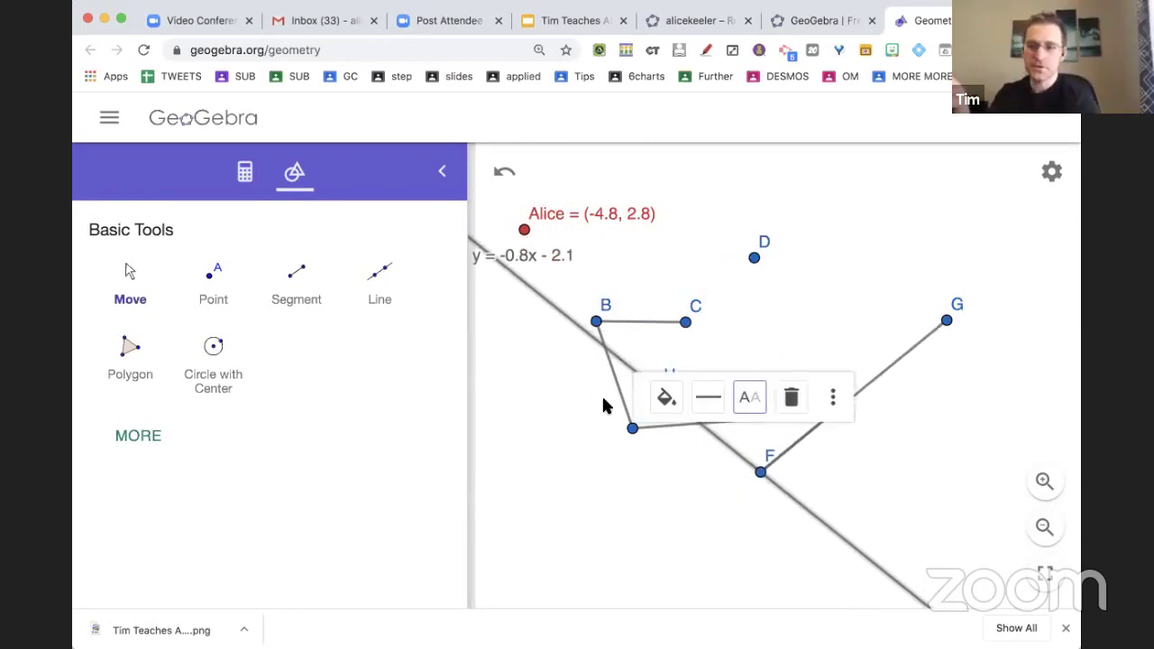
Display the length of segment BC without its name, and move point C upward until the length is about 2.
{"action": "left_click", "coordinate": [642, 321]}
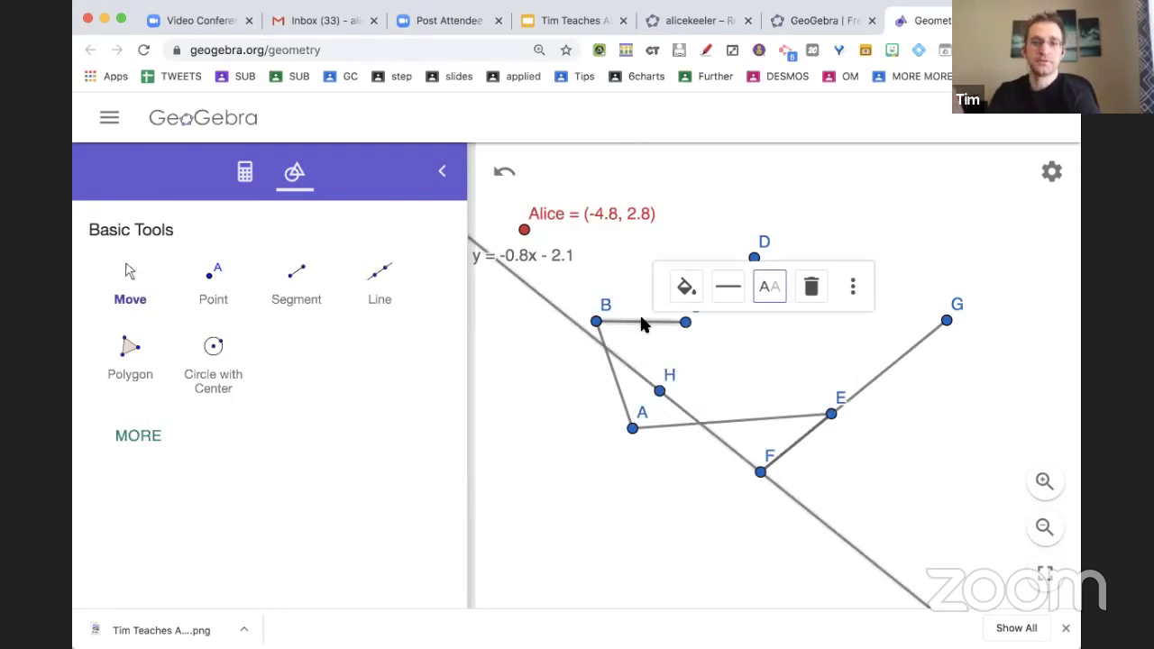
{"action": "left_click", "coordinate": [773, 293]}
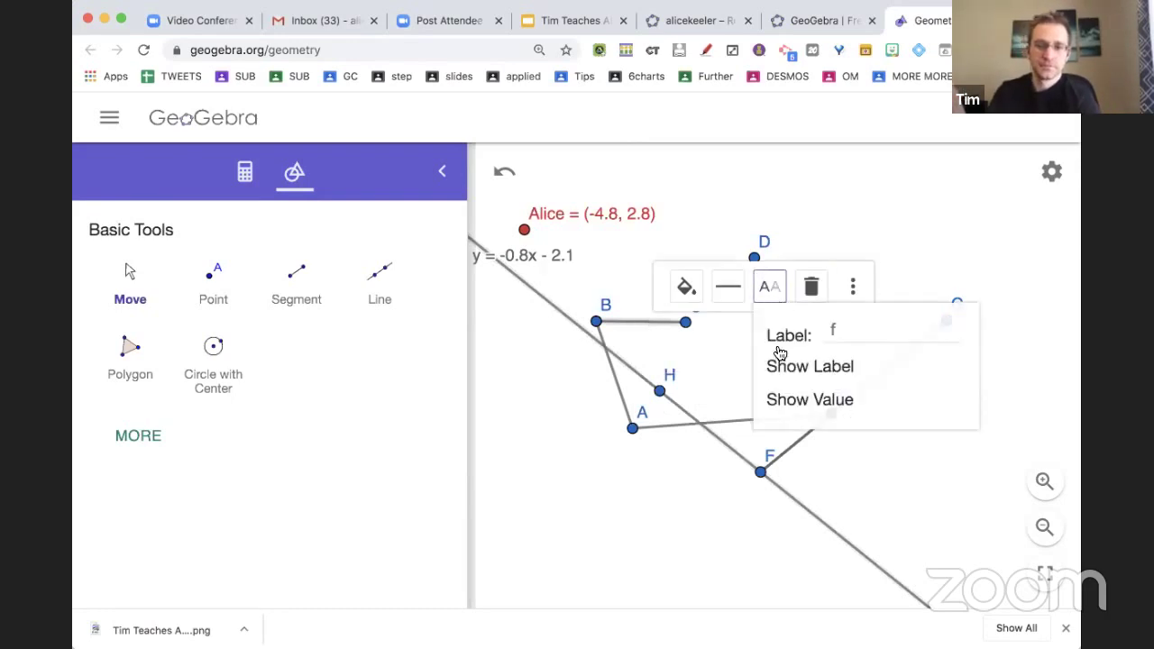
{"action": "left_click", "coordinate": [789, 405]}
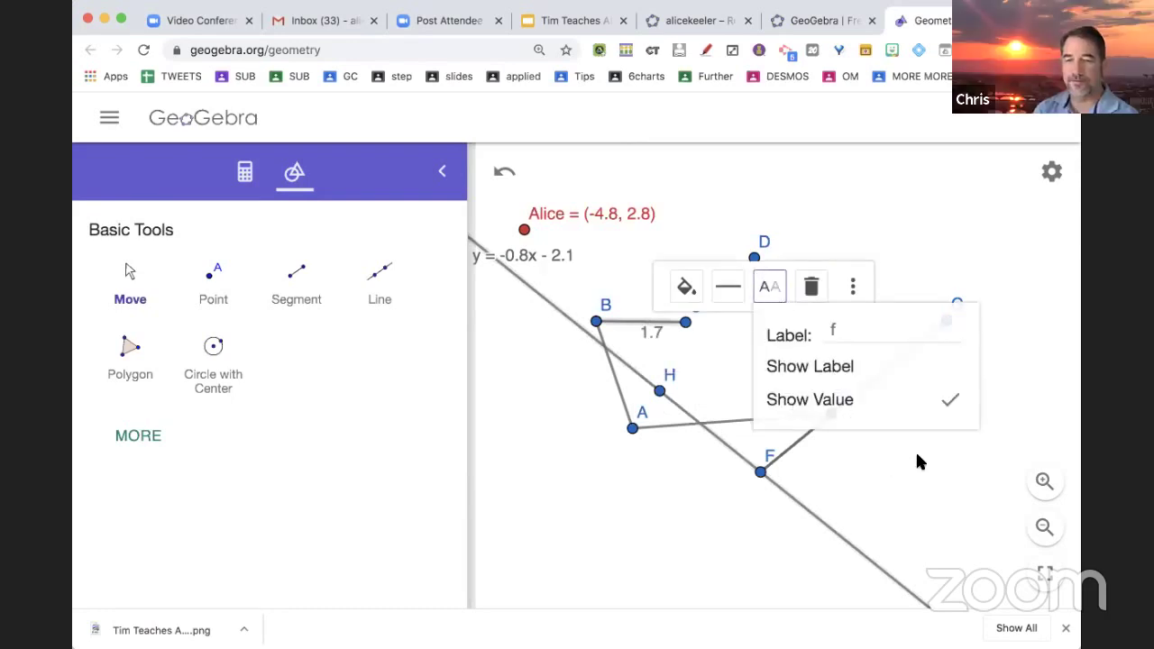
{"action": "left_click", "coordinate": [939, 466]}
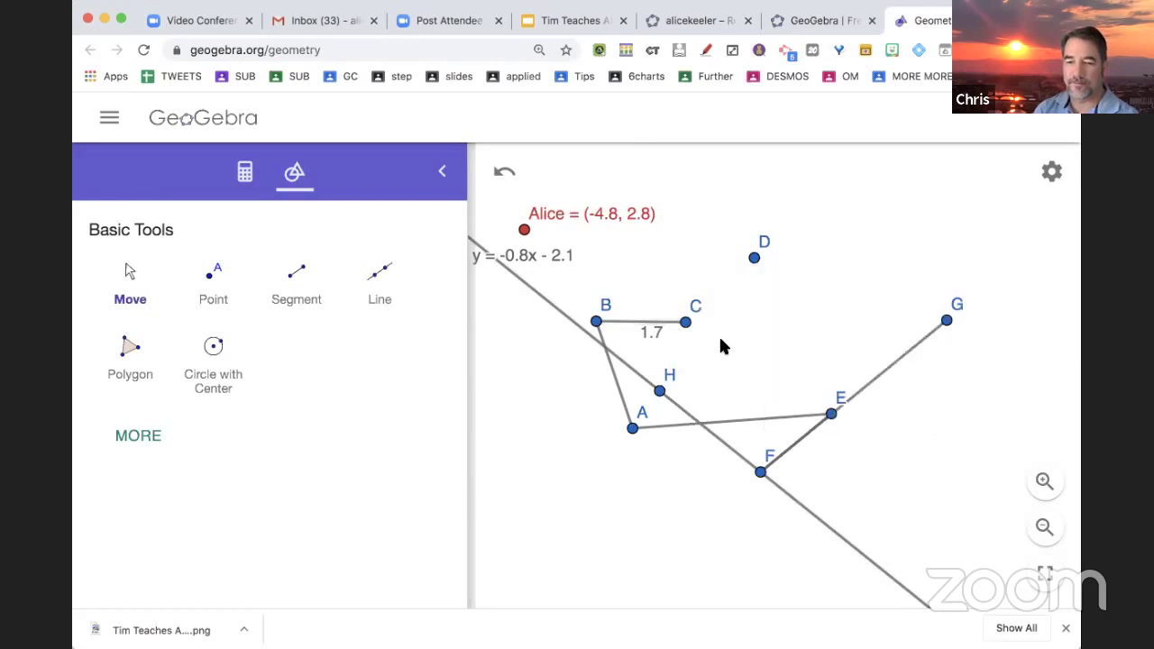
{"action": "left_click_drag", "start_coordinate": [685, 321], "coordinate": [693, 285]}
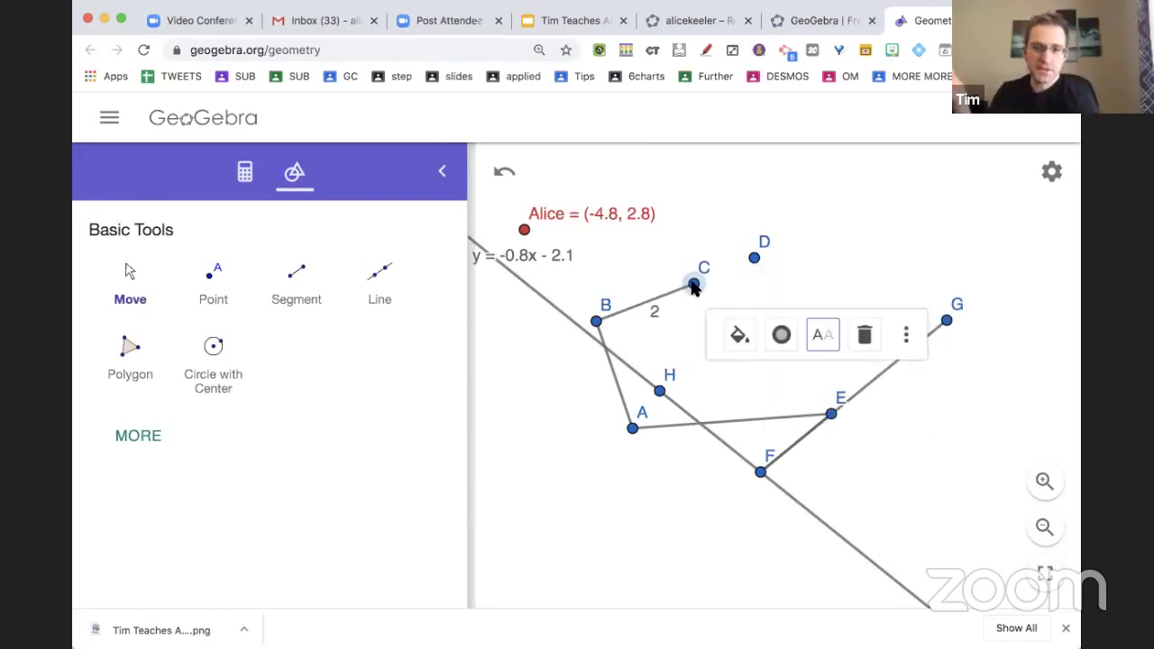
Draw a circle centred at D through a nearby new point, and a larger circle centred at that point through a new point just above H.
{"action": "left_click", "coordinate": [222, 365]}
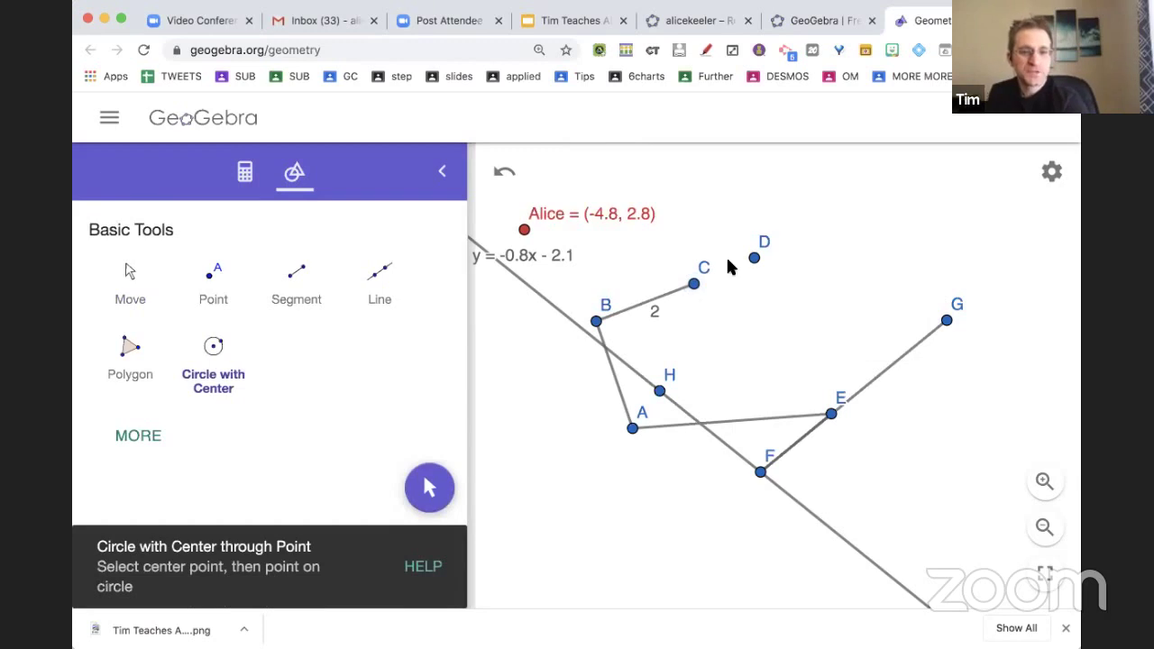
{"action": "left_click", "coordinate": [753, 258]}
{"action": "left_click", "coordinate": [798, 277]}
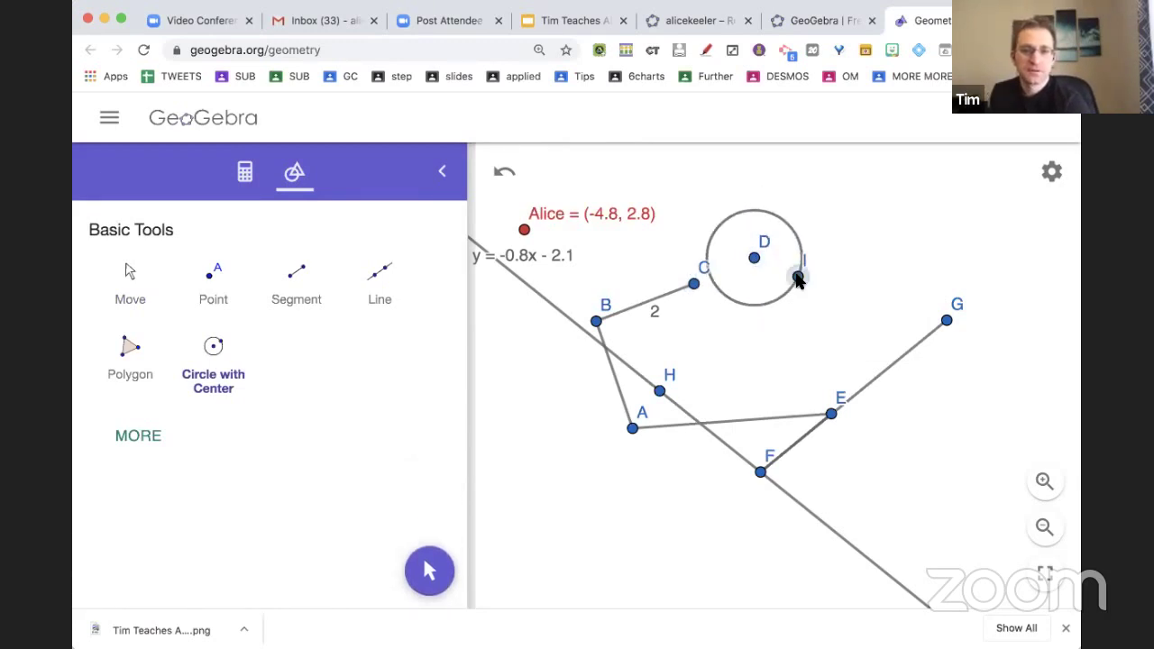
{"action": "left_click", "coordinate": [798, 277]}
{"action": "left_click", "coordinate": [647, 368]}
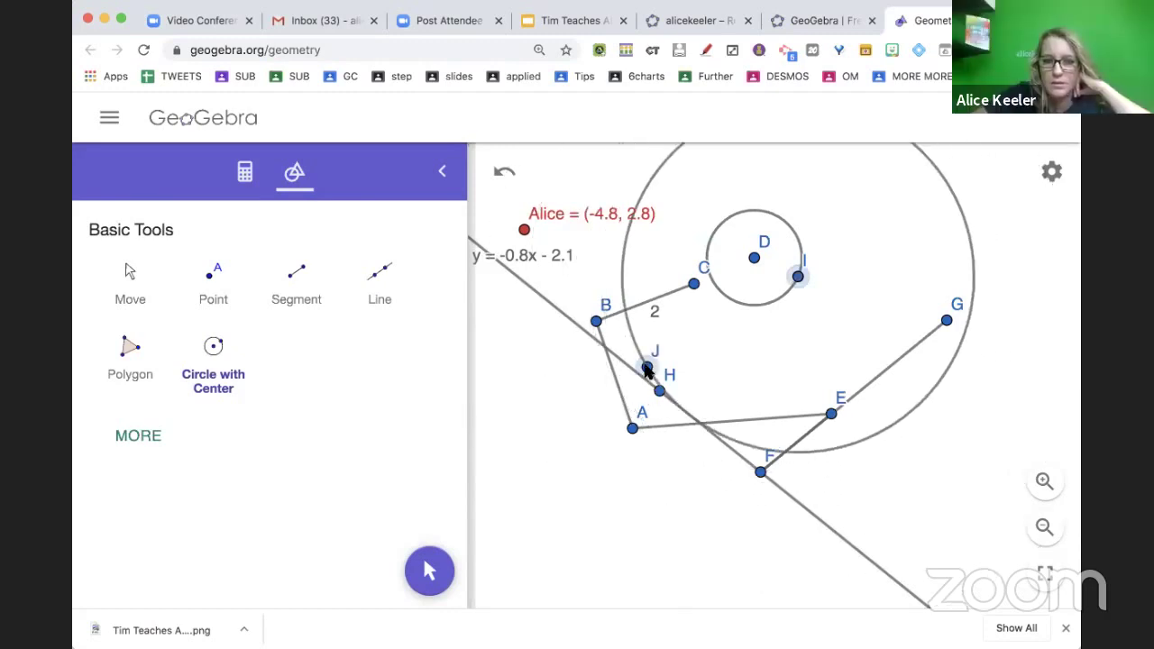
{"action": "left_click", "coordinate": [648, 368]}
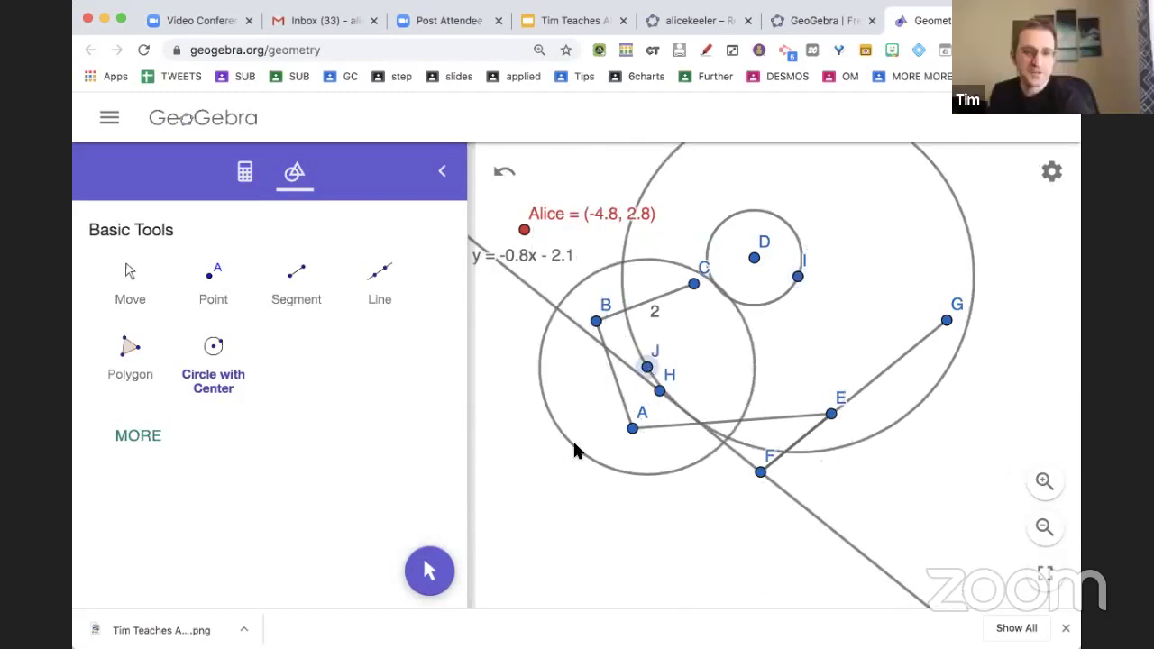
{"action": "left_click", "coordinate": [831, 414]}
{"action": "left_click", "coordinate": [224, 378]}
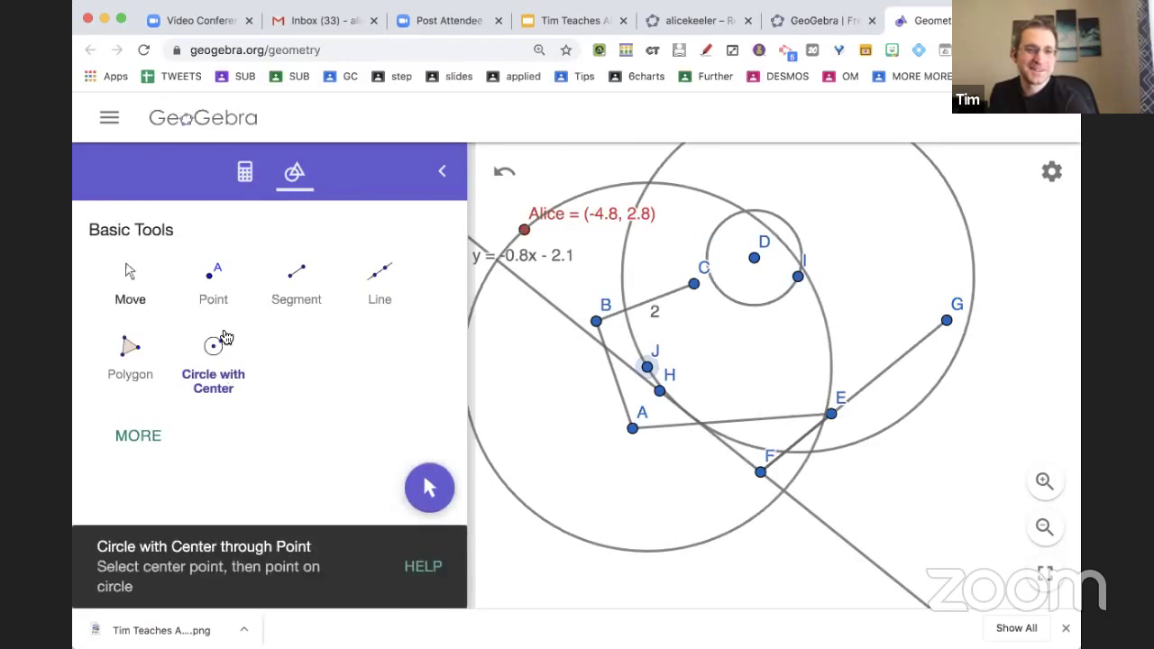
{"action": "left_click", "coordinate": [428, 493]}
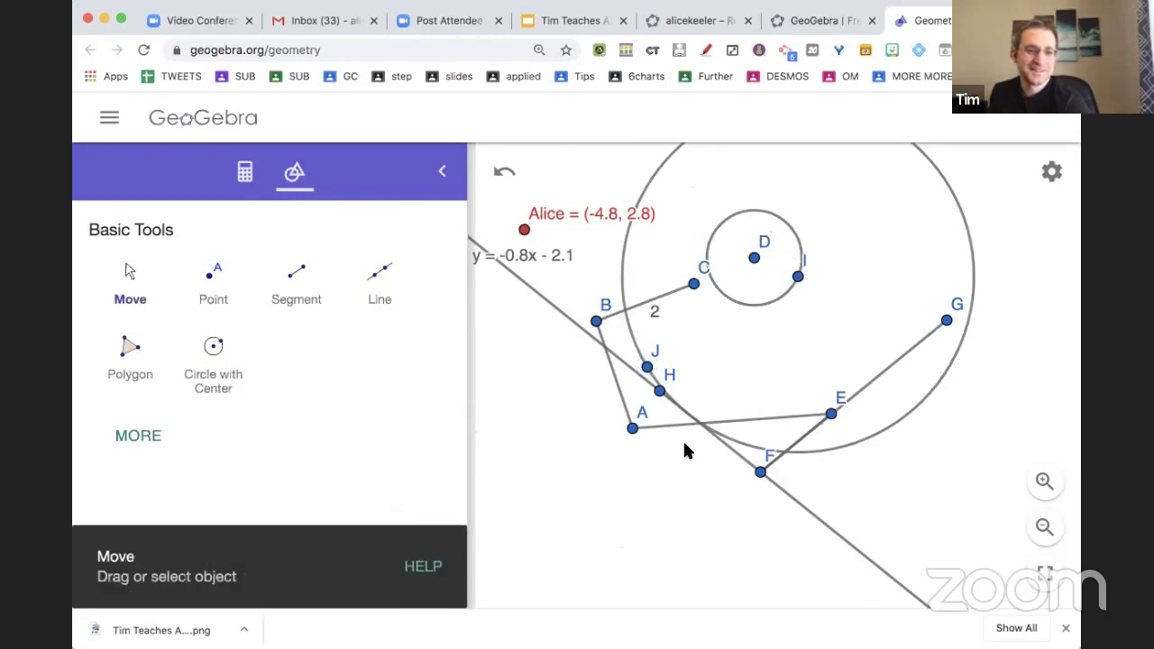
Display the coordinates of point I next to its name.
{"action": "left_click", "coordinate": [801, 264]}
{"action": "left_click", "coordinate": [885, 325]}
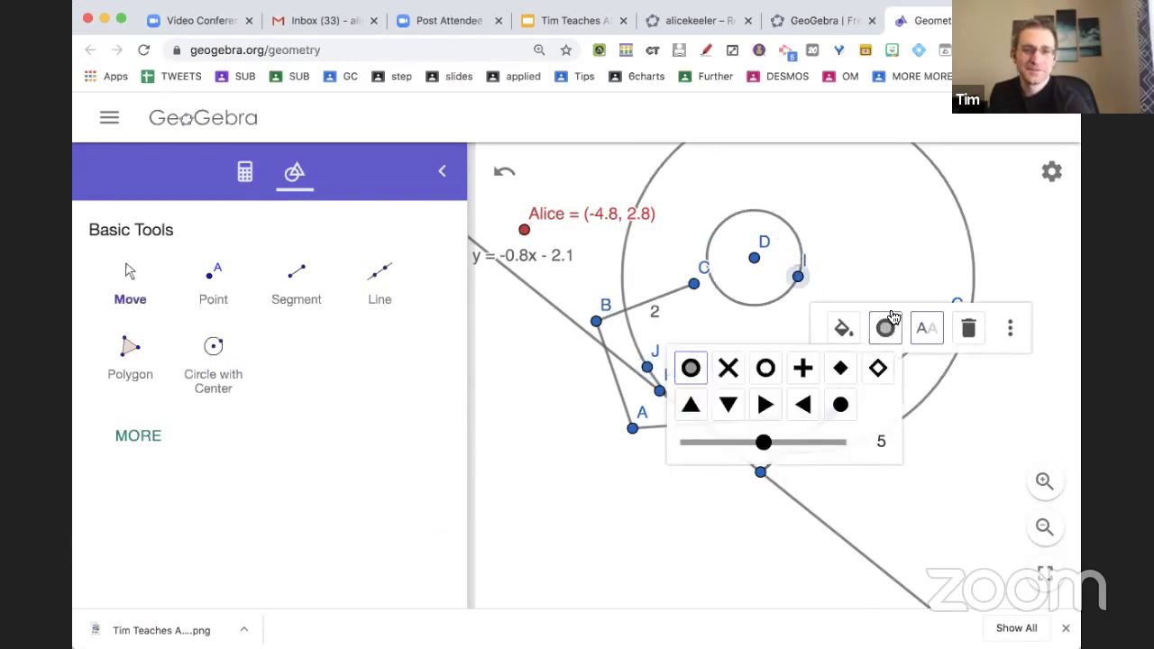
{"action": "left_click", "coordinate": [940, 330]}
{"action": "left_click", "coordinate": [862, 445]}
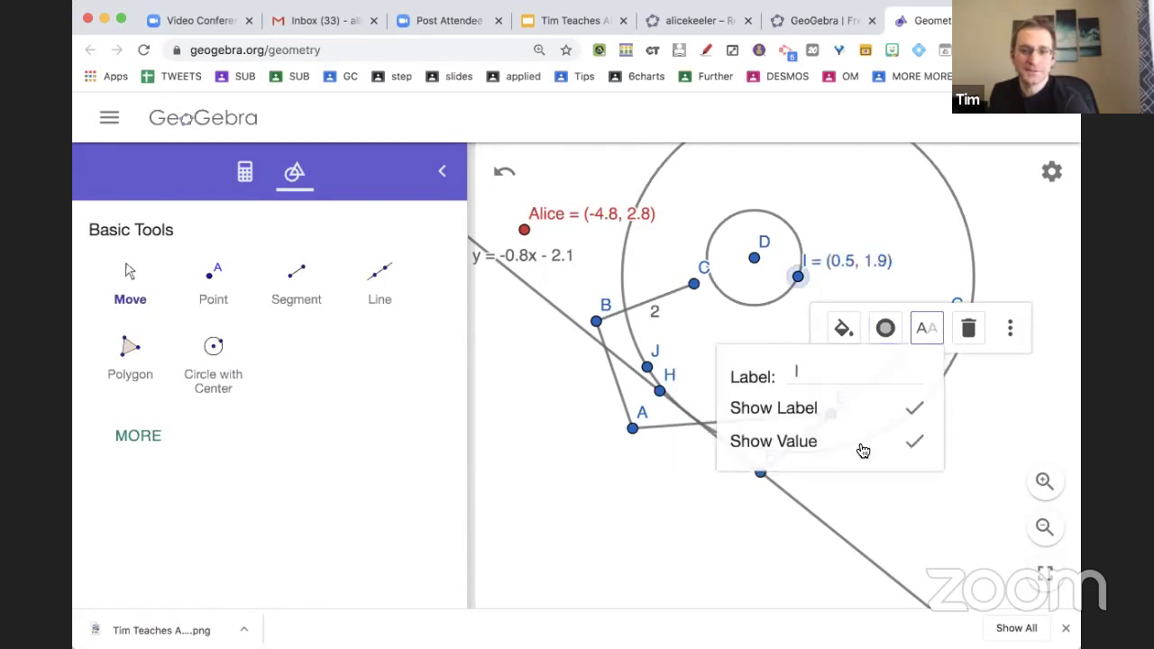
Display the equation of the small circle centred at D, and move the equation to just above that circle.
{"action": "left_click", "coordinate": [798, 241]}
{"action": "left_click", "coordinate": [888, 178]}
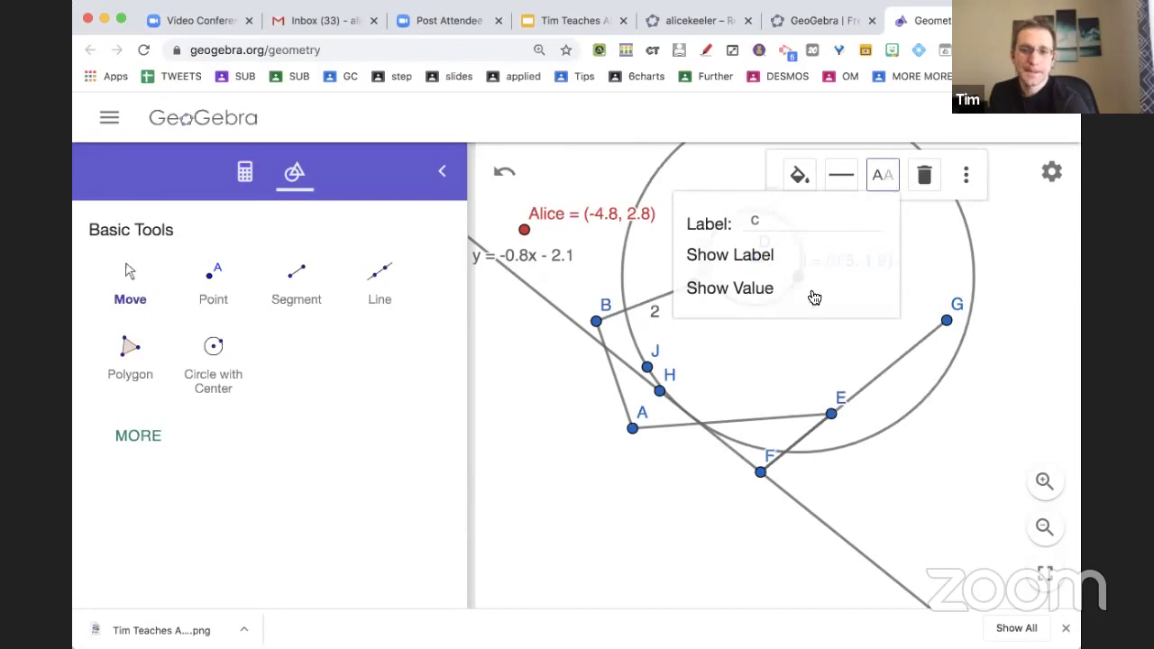
{"action": "left_click", "coordinate": [760, 288]}
{"action": "left_click", "coordinate": [996, 351]}
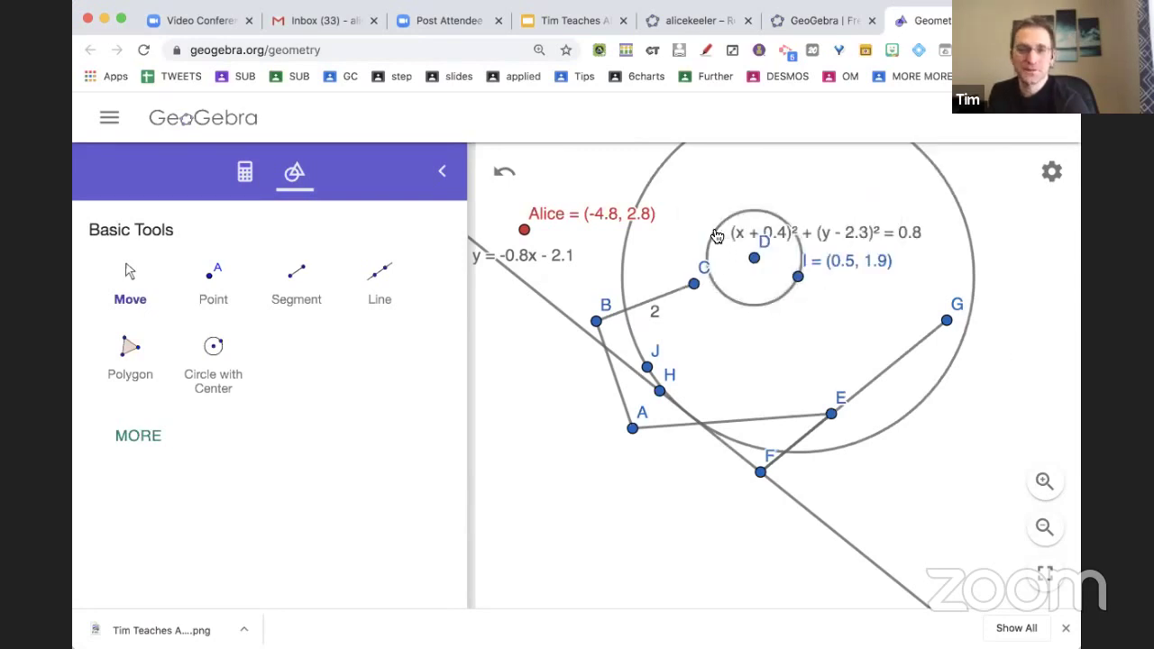
{"action": "left_click_drag", "start_coordinate": [830, 235], "coordinate": [807, 193]}
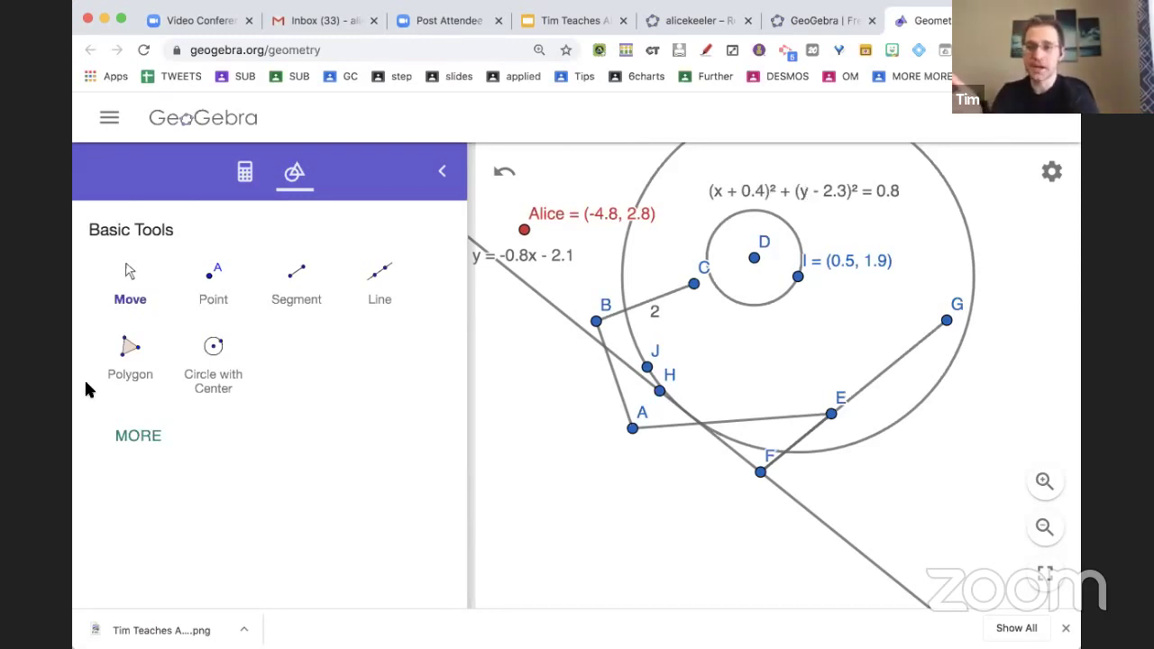
{"action": "left_click", "coordinate": [126, 365]}
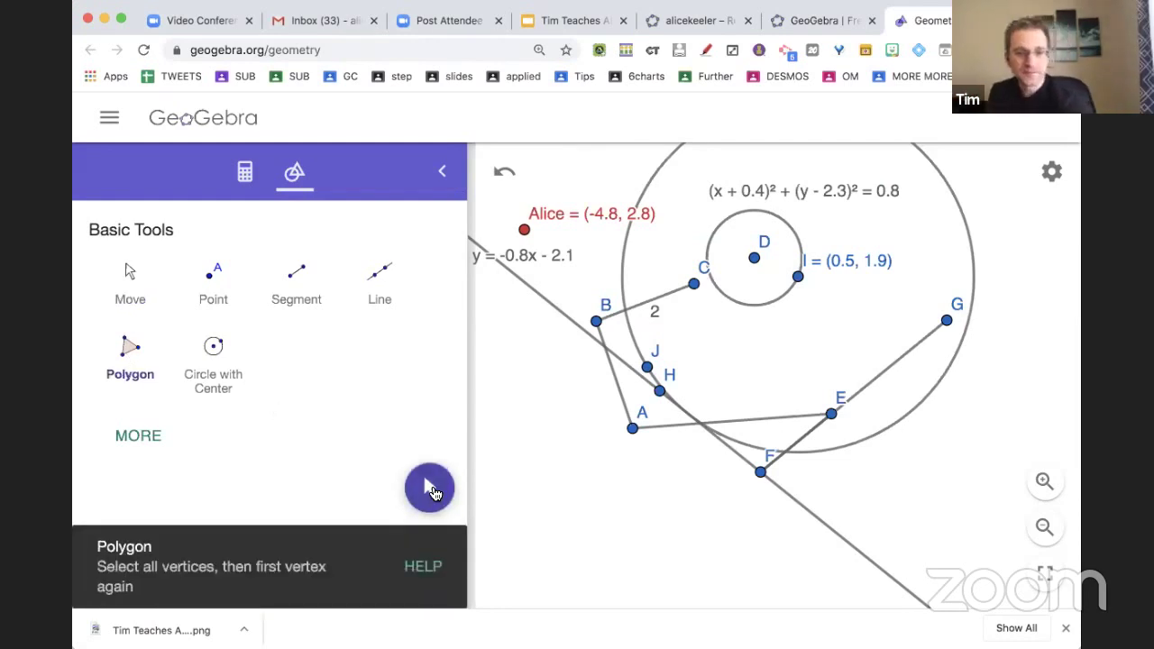
{"action": "left_click", "coordinate": [566, 491]}
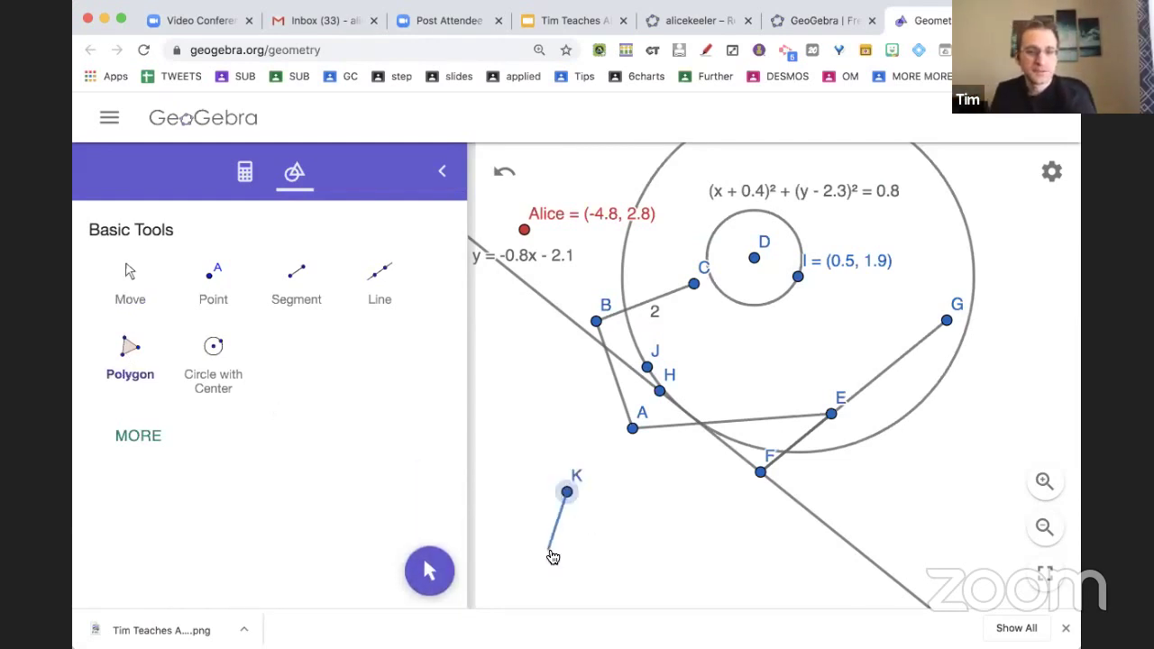
{"action": "left_click", "coordinate": [552, 549]}
{"action": "left_click", "coordinate": [664, 541]}
{"action": "double_click", "coordinate": [663, 541]}
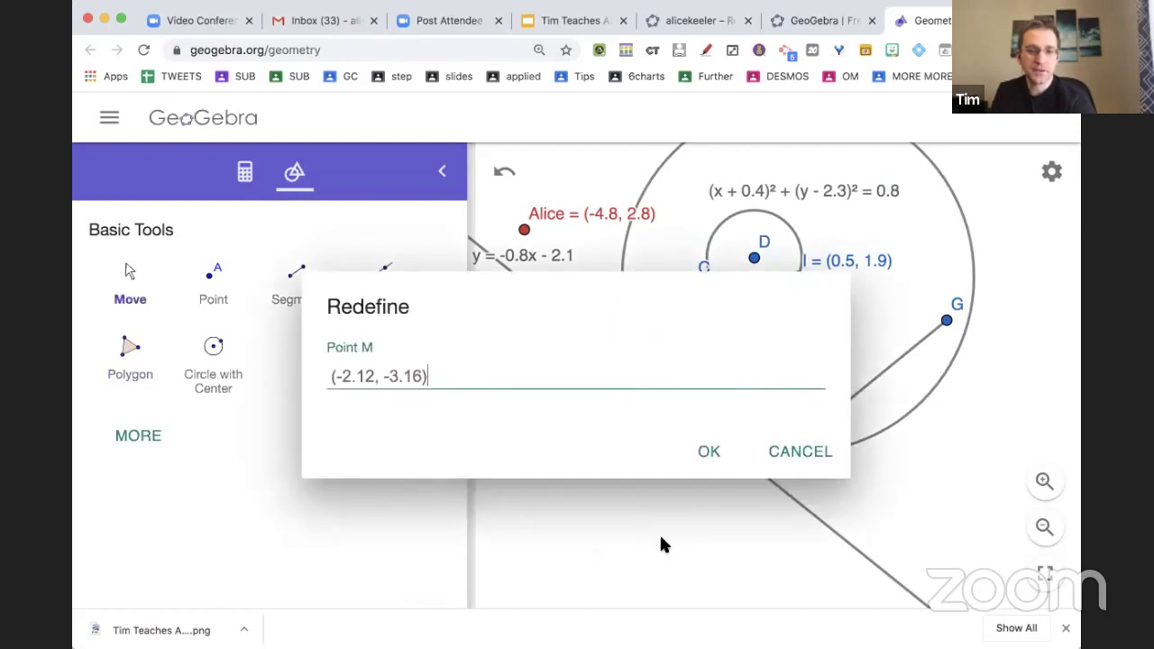
{"action": "left_click", "coordinate": [710, 455]}
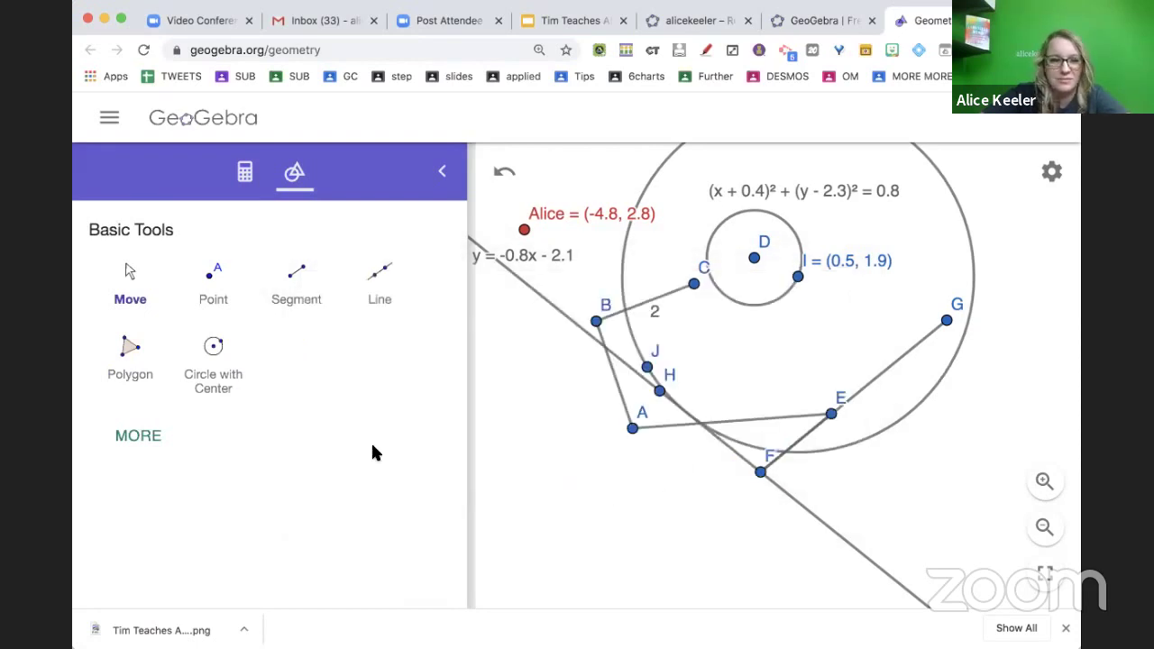
Draw a triangle with the Polygon tool through three new points in the empty area below point A.
{"action": "left_click", "coordinate": [140, 370]}
{"action": "left_click", "coordinate": [573, 511]}
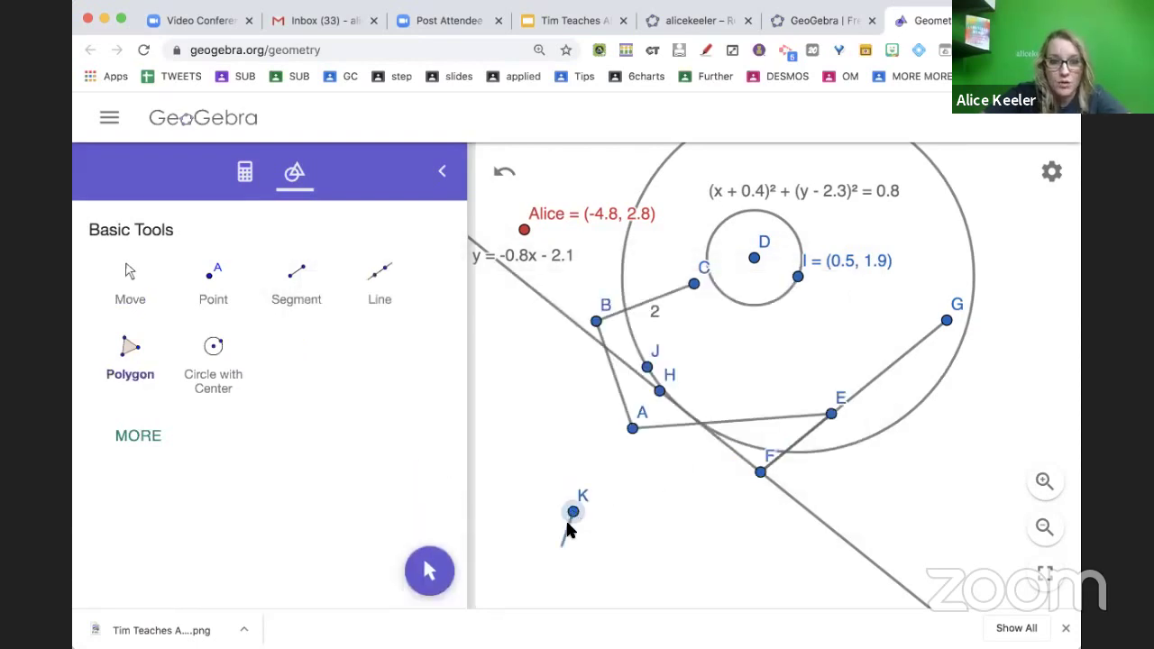
{"action": "left_click", "coordinate": [556, 562]}
{"action": "left_click", "coordinate": [713, 544]}
{"action": "left_click", "coordinate": [573, 511]}
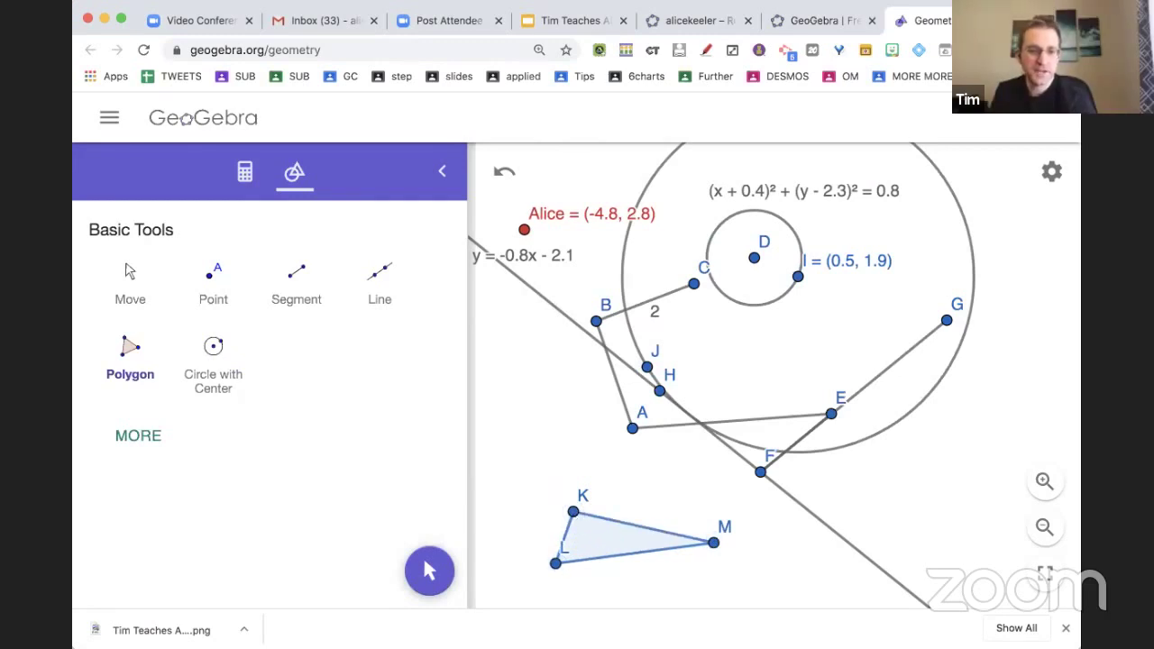
{"action": "left_click", "coordinate": [426, 573]}
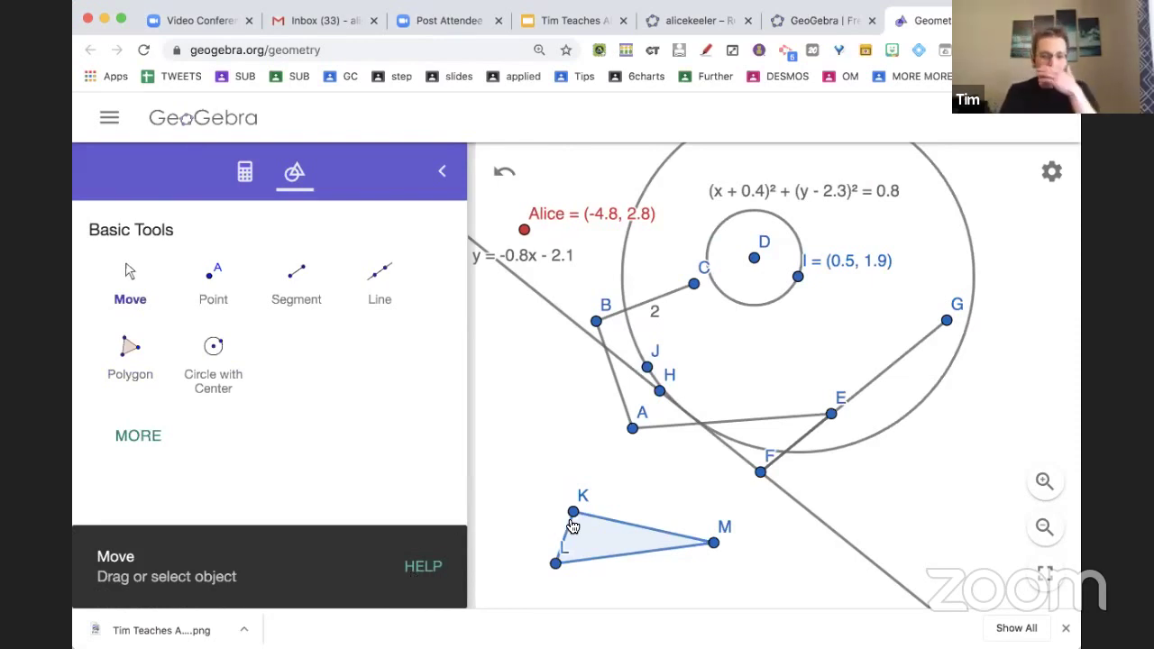
Enlarge the triangle by moving K well upward and L outward so that side KL is vertical, and show the algebra list of objects.
{"action": "left_click_drag", "start_coordinate": [574, 511], "coordinate": [510, 362]}
{"action": "left_click_drag", "start_coordinate": [557, 567], "coordinate": [510, 584]}
{"action": "scroll", "coordinate": [766, 512], "scroll_direction": "down", "scroll_amount": 3}
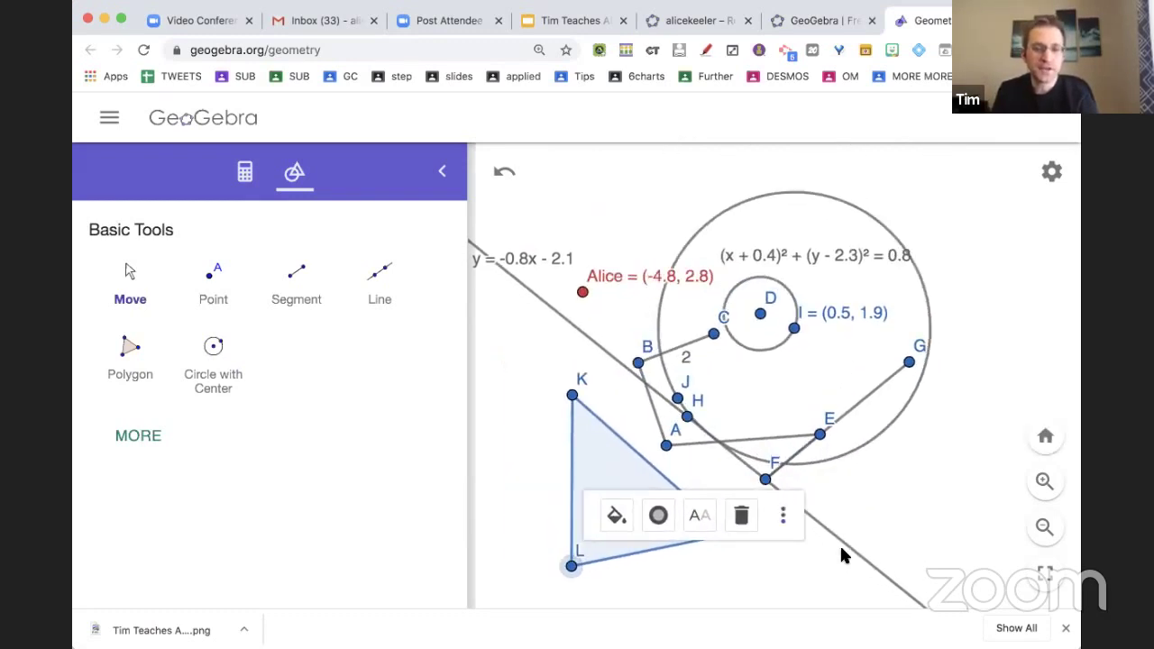
{"action": "left_click", "coordinate": [834, 567]}
{"action": "left_click", "coordinate": [245, 173]}
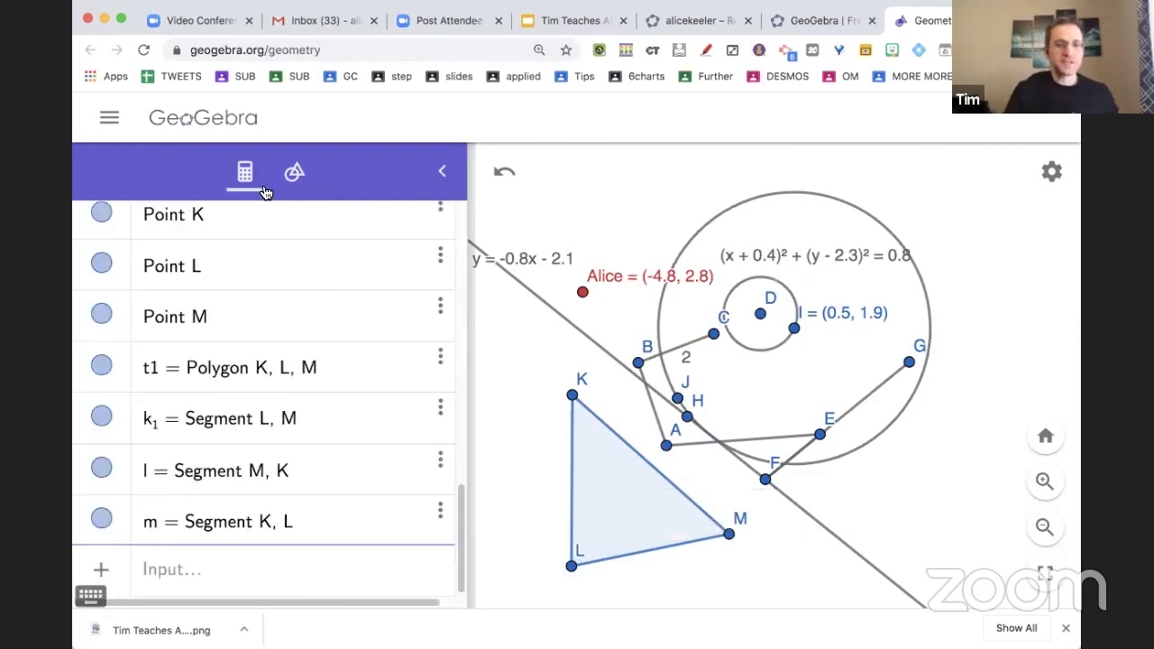
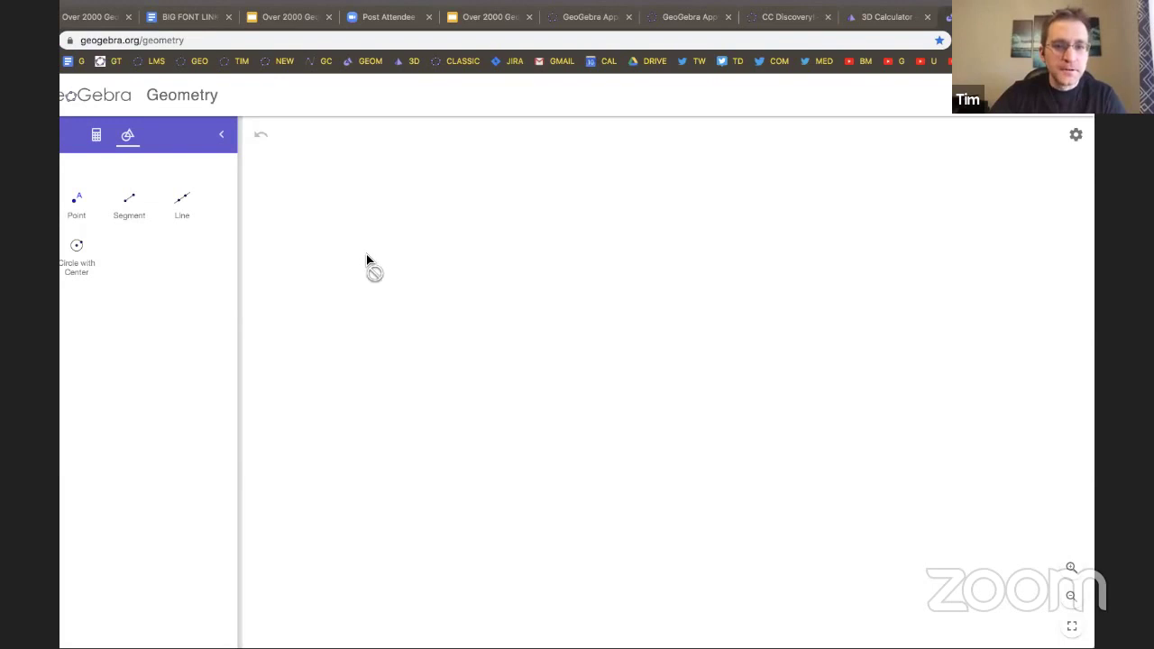
Paste the copied road map image onto the blank Geometry canvas and position it so the map fills the drawing area.
{"action": "key", "text": "ctrl+v"}
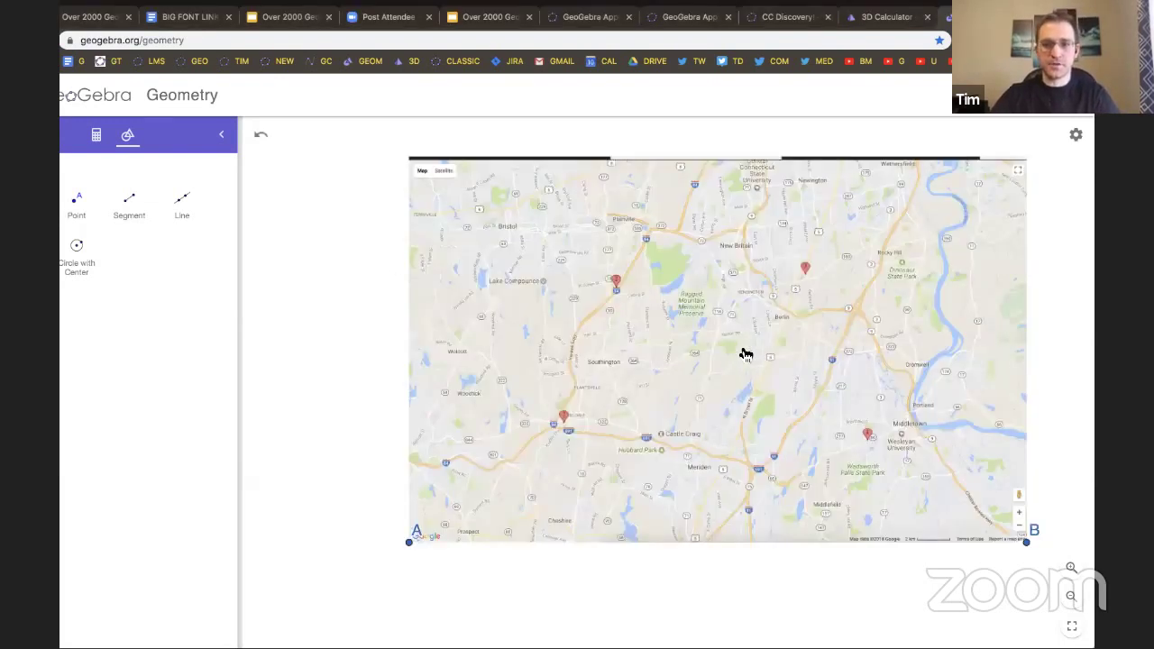
{"action": "left_click_drag", "start_coordinate": [745, 354], "coordinate": [608, 366]}
{"action": "scroll", "coordinate": [608, 365], "scroll_direction": "up", "scroll_amount": 5}
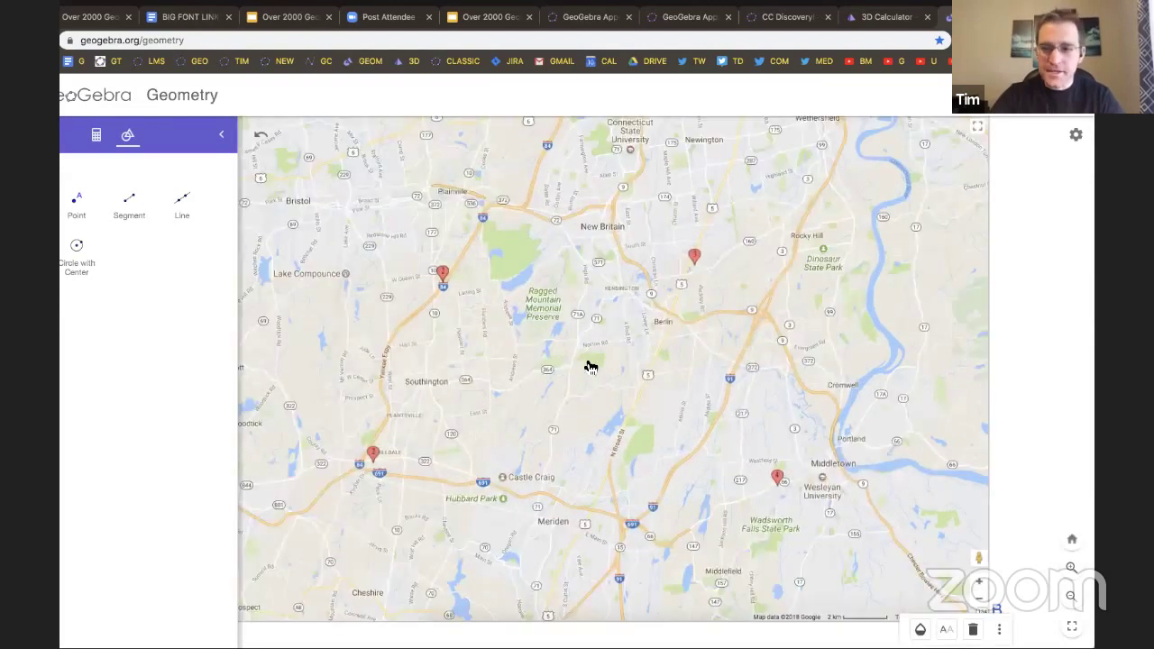
{"action": "left_click_drag", "start_coordinate": [634, 368], "coordinate": [646, 369]}
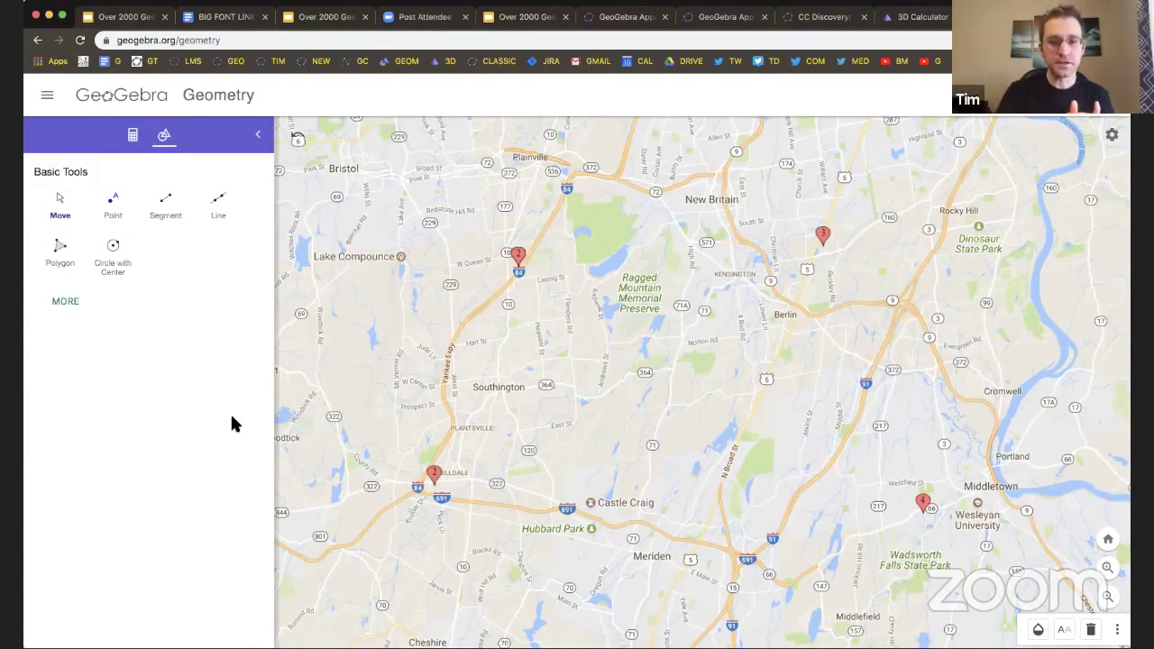
Reveal the full set of construction tools and plot a point on each of the two western map markers, starting with the southern one.
{"action": "left_click", "coordinate": [66, 303]}
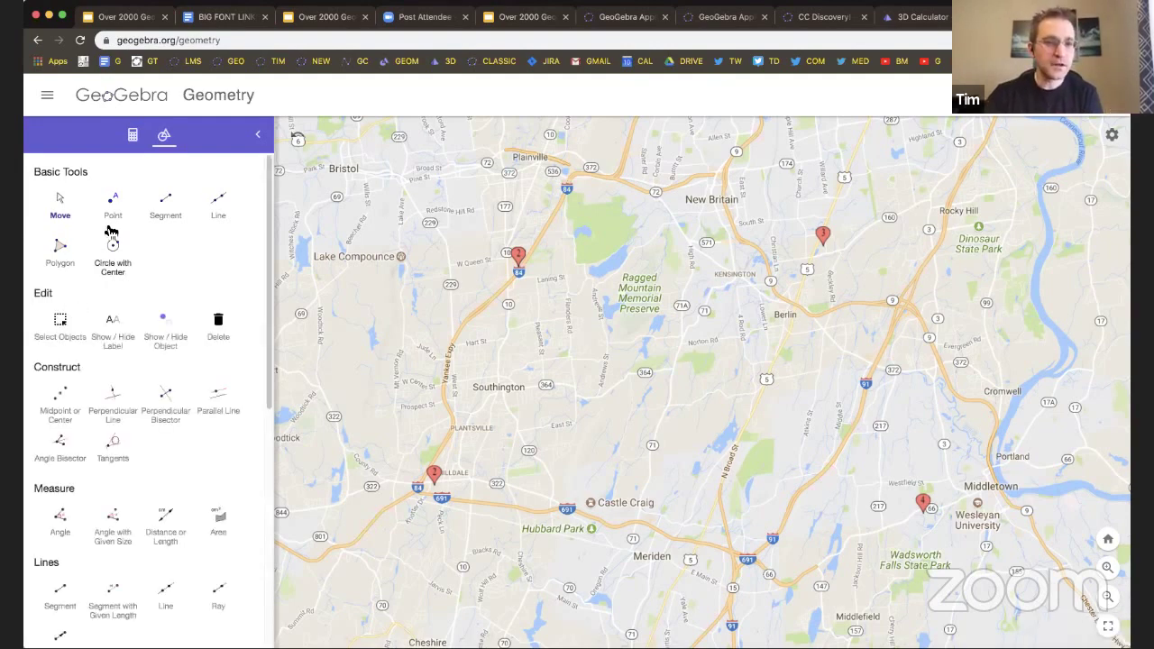
{"action": "left_click", "coordinate": [113, 200]}
{"action": "left_click", "coordinate": [435, 473]}
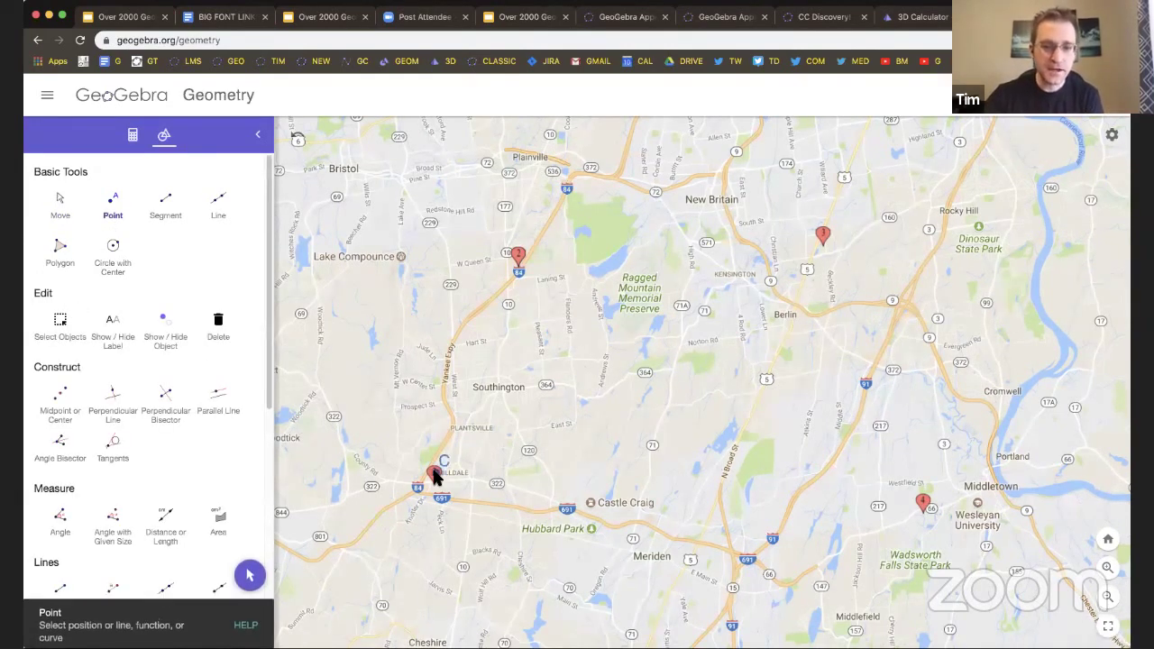
{"action": "left_click", "coordinate": [518, 254]}
Draw a segment joining points C and D on the map markers, and select it.
{"action": "left_click", "coordinate": [166, 200]}
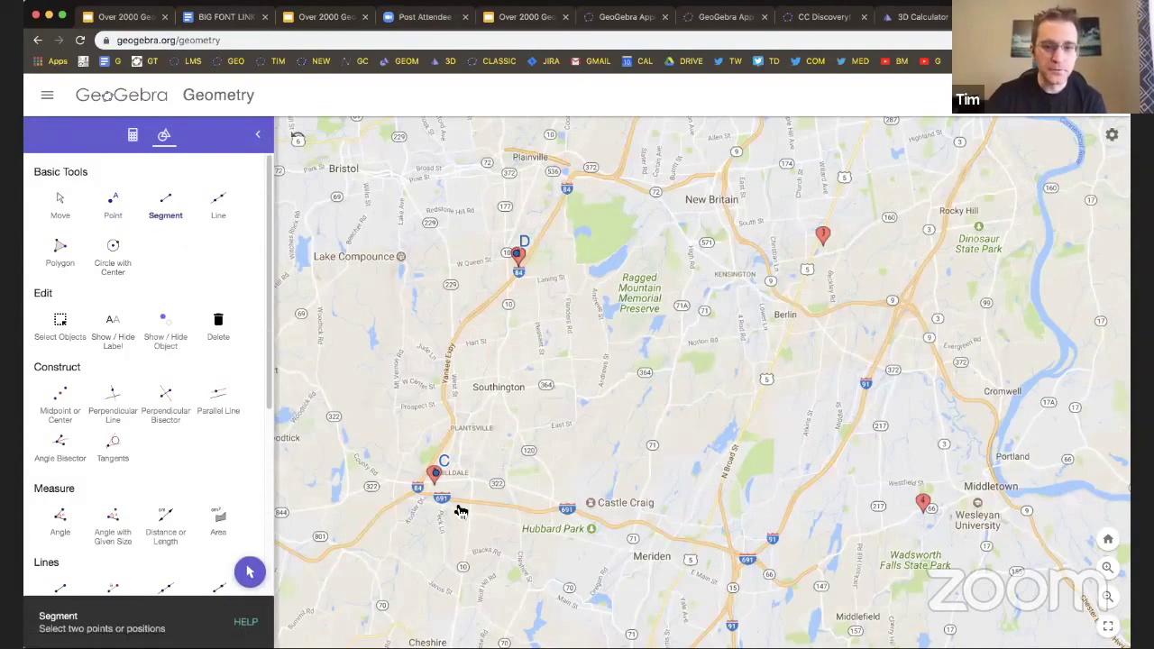
{"action": "left_click", "coordinate": [436, 474]}
{"action": "left_click", "coordinate": [518, 255]}
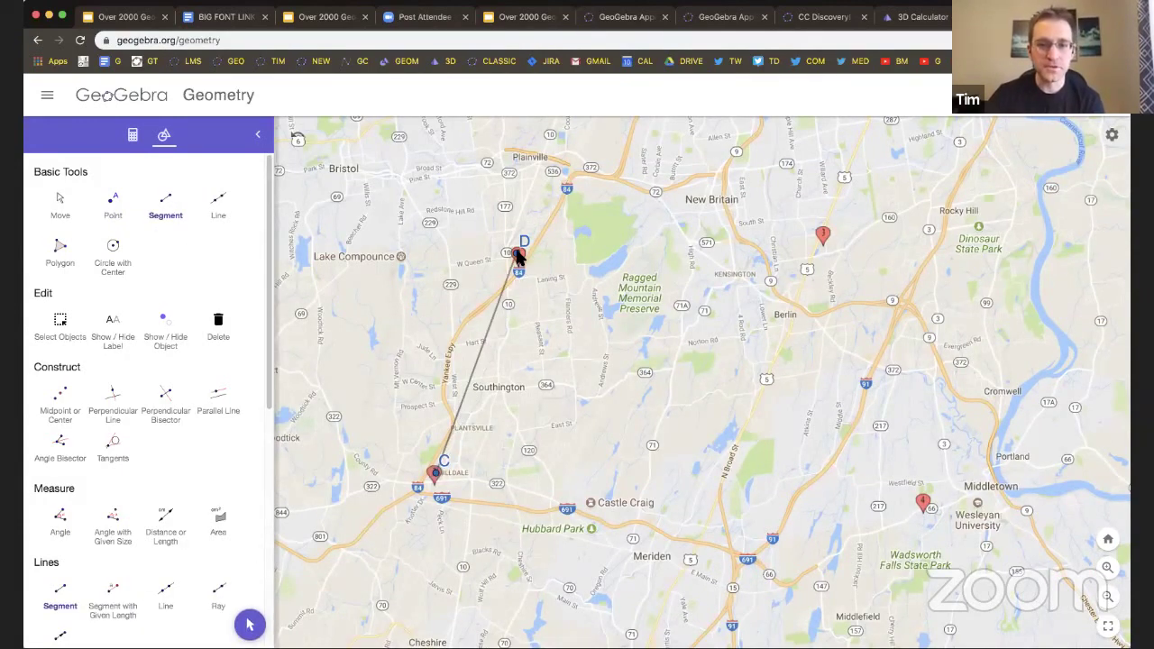
{"action": "left_click", "coordinate": [250, 624]}
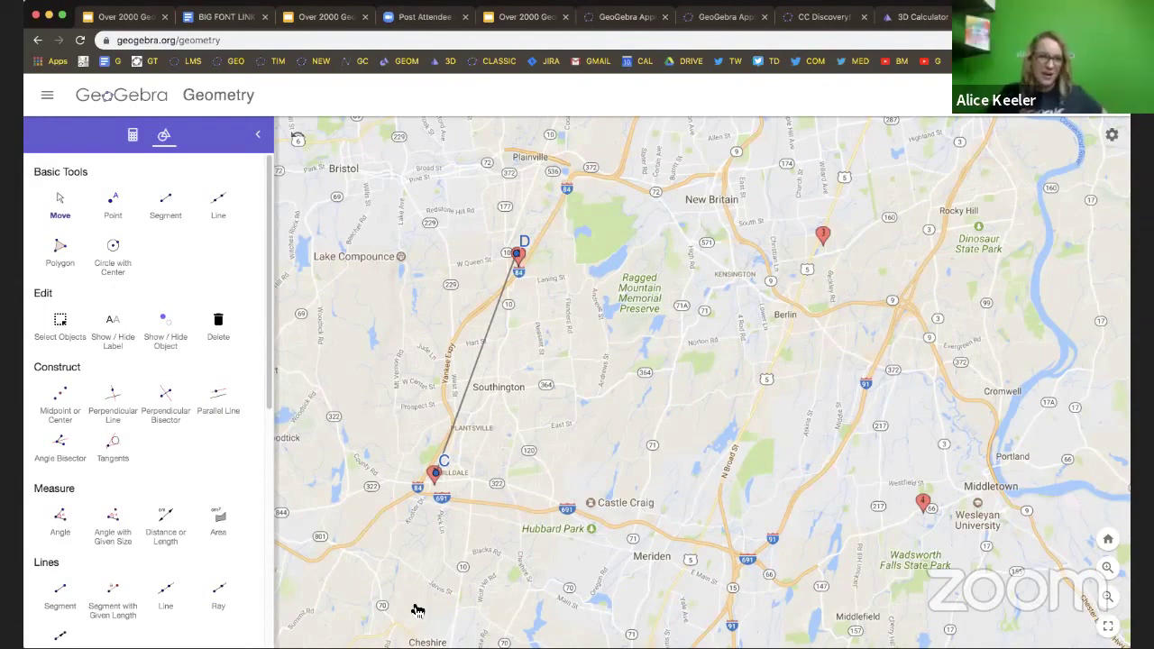
{"action": "left_click", "coordinate": [474, 377]}
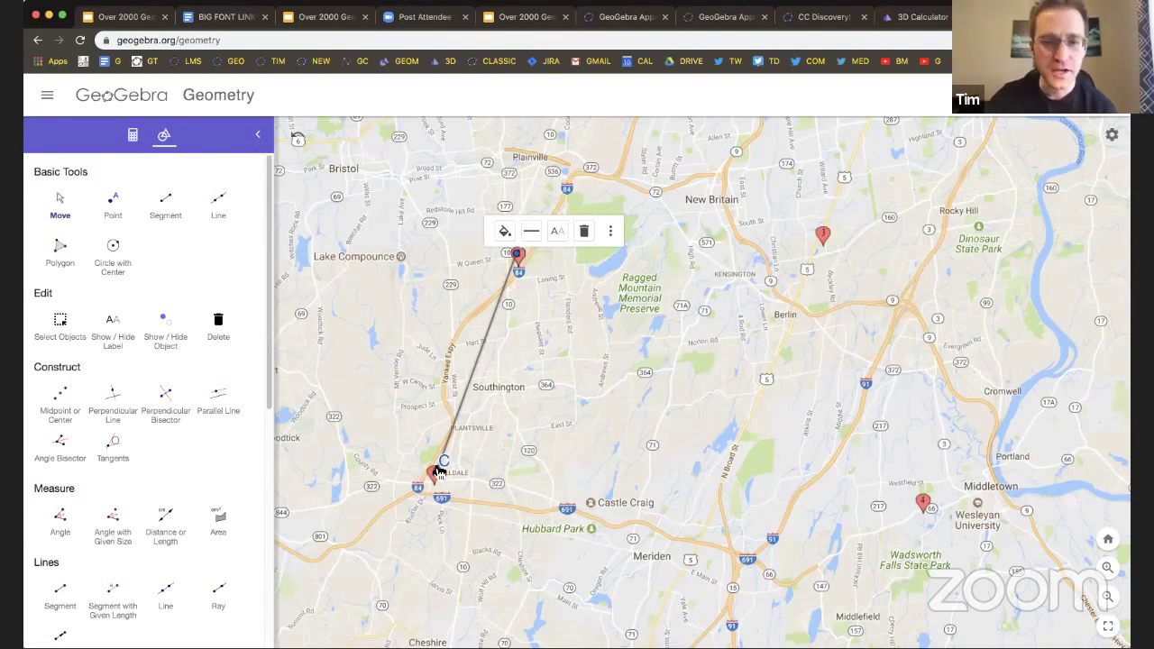
Look through the construction, measuring, line, circle and transformation tools, with a closer look at Perpendicular Bisector and Compass.
{"action": "left_click", "coordinate": [480, 361]}
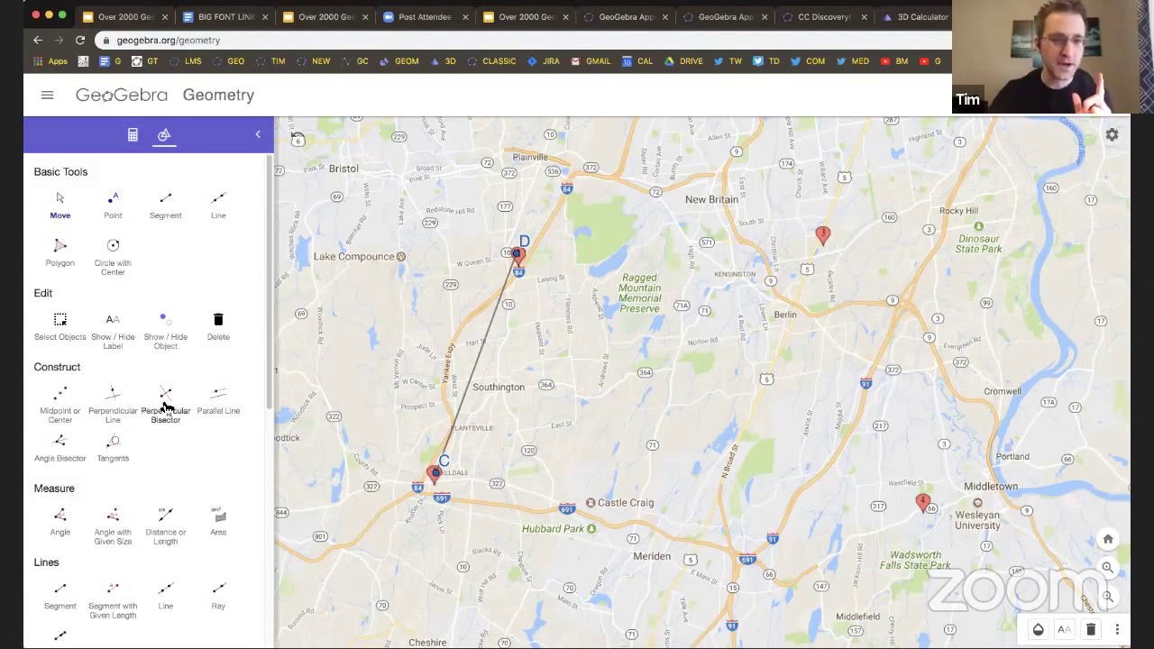
{"action": "scroll", "coordinate": [163, 411], "scroll_direction": "down", "scroll_amount": 3}
{"action": "scroll", "coordinate": [168, 361], "scroll_direction": "up", "scroll_amount": 1}
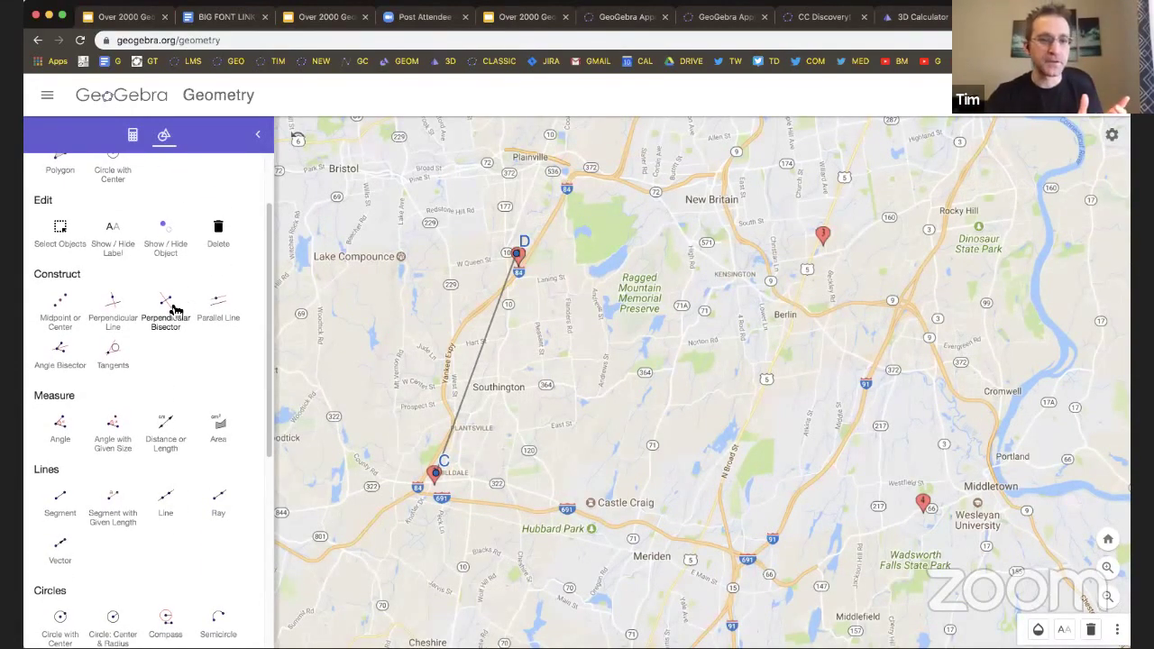
{"action": "left_click", "coordinate": [174, 309]}
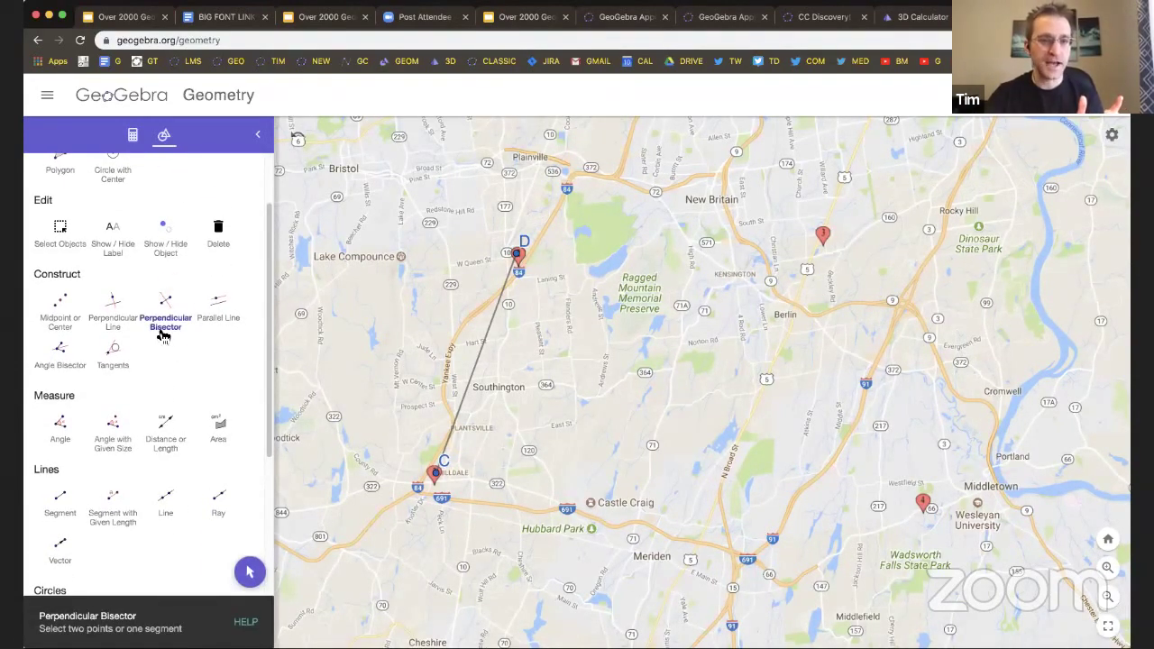
{"action": "scroll", "coordinate": [487, 342], "scroll_direction": "up", "scroll_amount": 5}
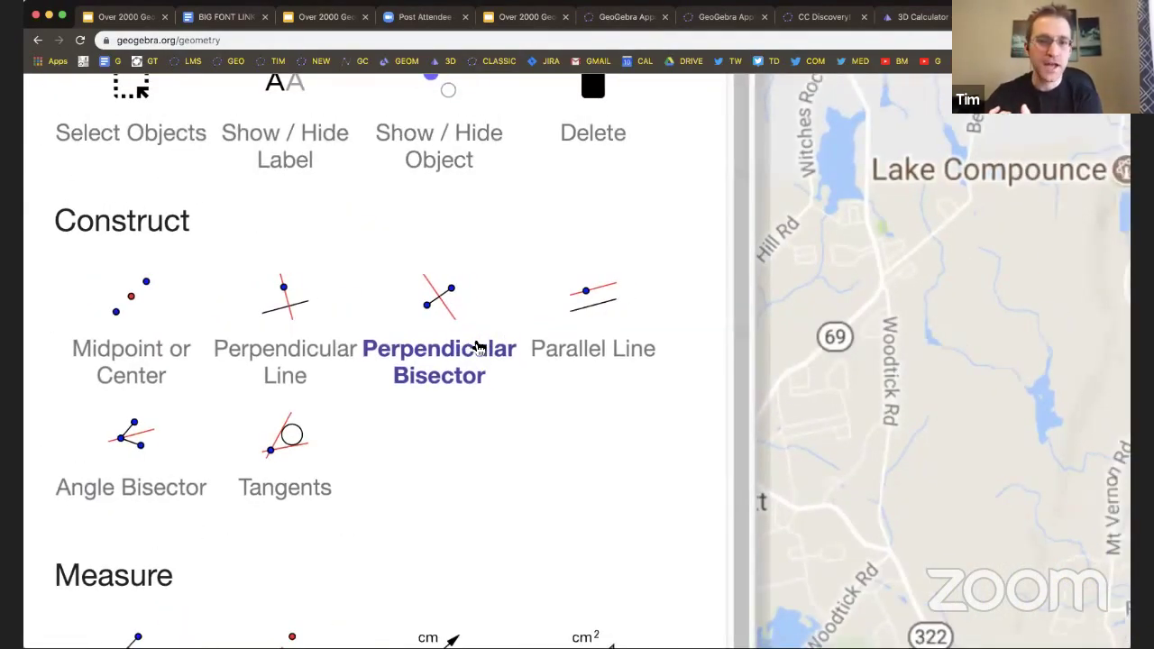
{"action": "scroll", "coordinate": [478, 347], "scroll_direction": "down", "scroll_amount": 5}
{"action": "scroll", "coordinate": [208, 422], "scroll_direction": "down", "scroll_amount": 2}
{"action": "scroll", "coordinate": [180, 396], "scroll_direction": "down", "scroll_amount": 3}
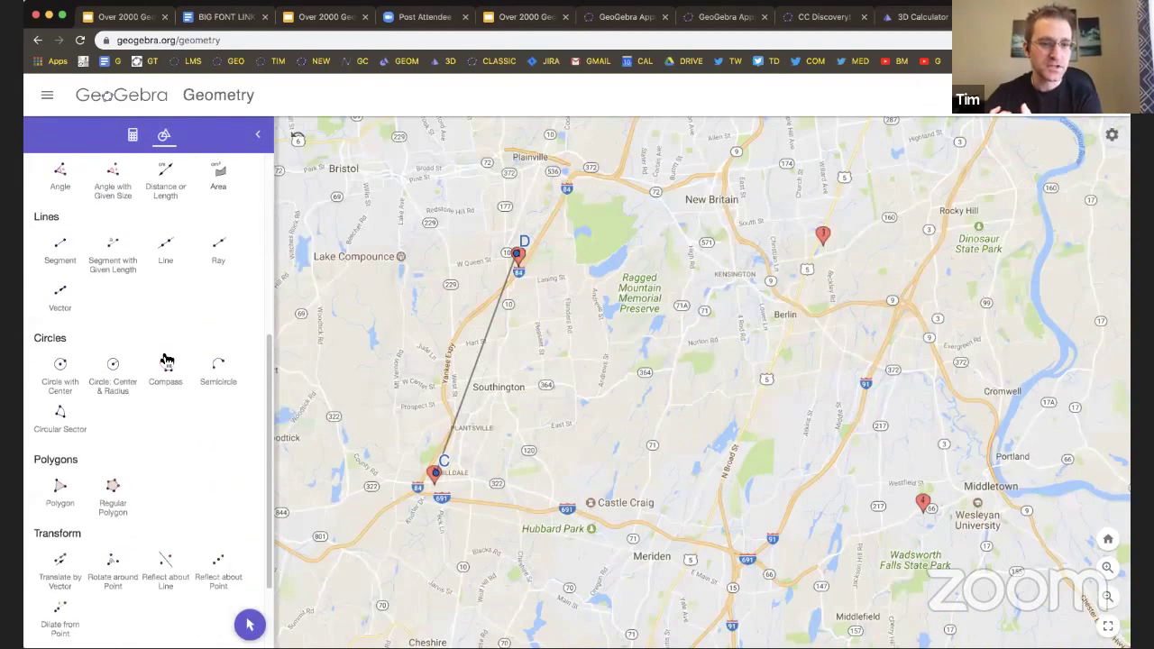
{"action": "scroll", "coordinate": [438, 265], "scroll_direction": "up", "scroll_amount": 5}
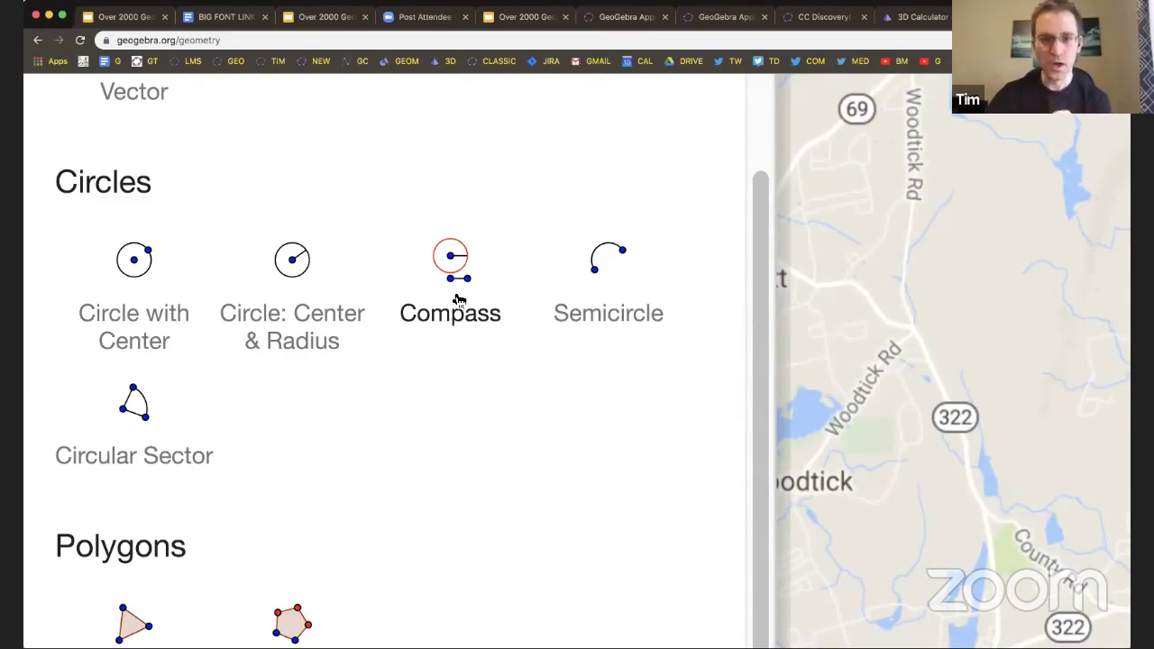
{"action": "scroll", "coordinate": [459, 300], "scroll_direction": "down", "scroll_amount": 5}
{"action": "scroll", "coordinate": [198, 368], "scroll_direction": "up", "scroll_amount": 1}
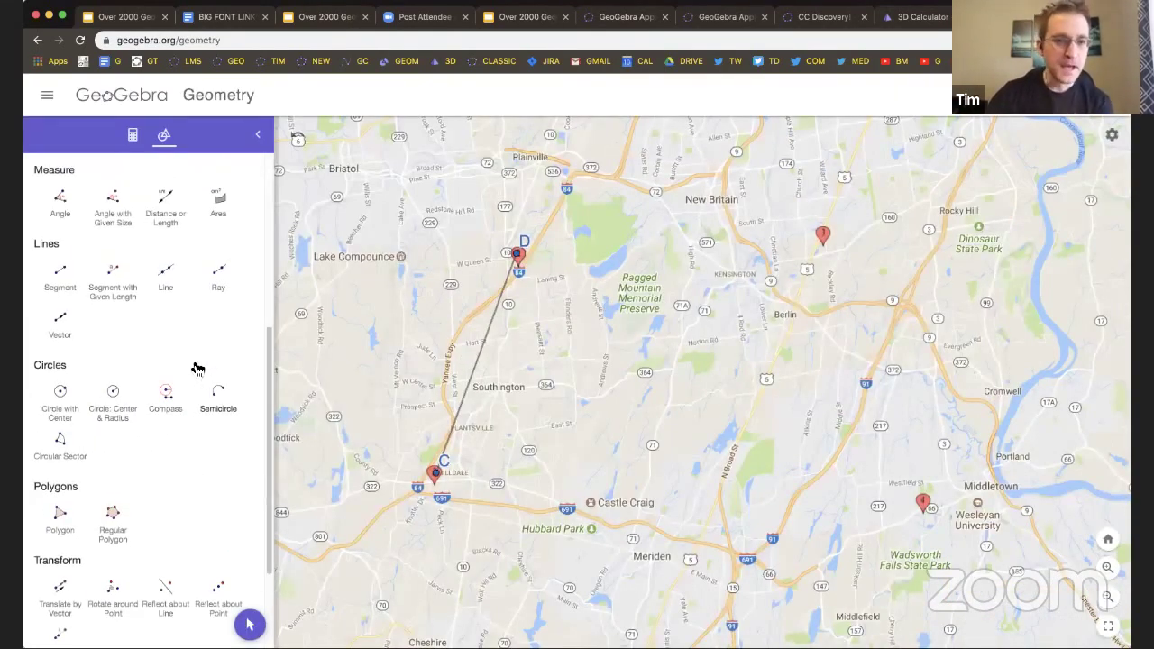
Construct the perpendicular bisector of segment CD and leave the Perpendicular Bisector tool.
{"action": "scroll", "coordinate": [193, 368], "scroll_direction": "up", "scroll_amount": 2}
{"action": "left_click", "coordinate": [171, 231]}
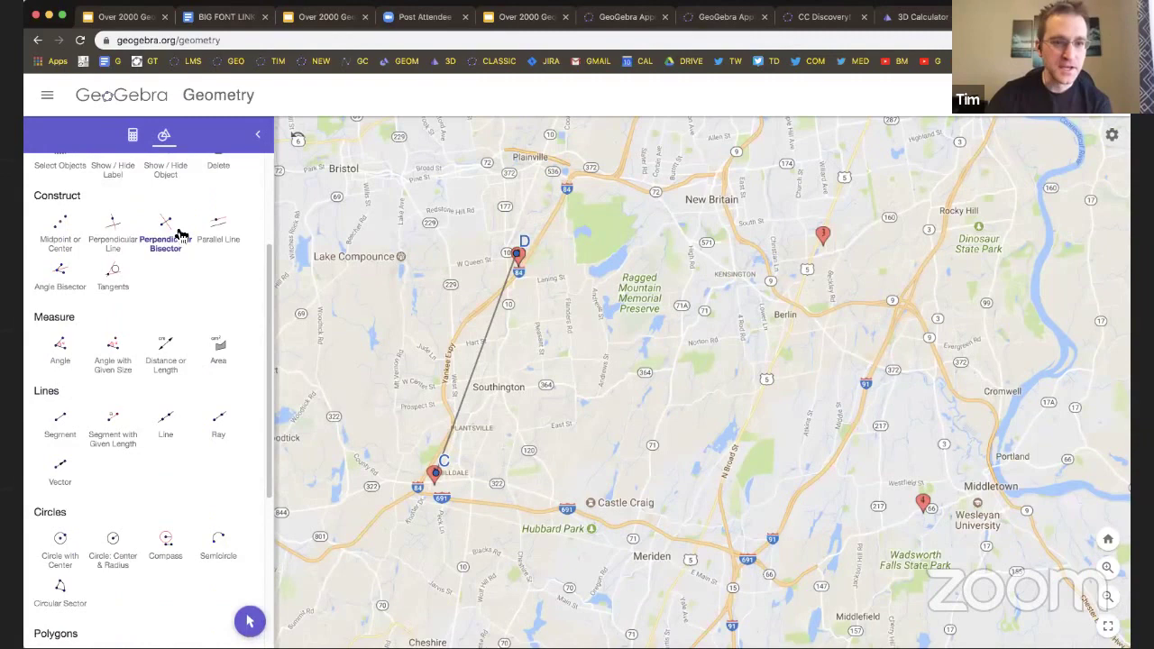
{"action": "left_click", "coordinate": [477, 356]}
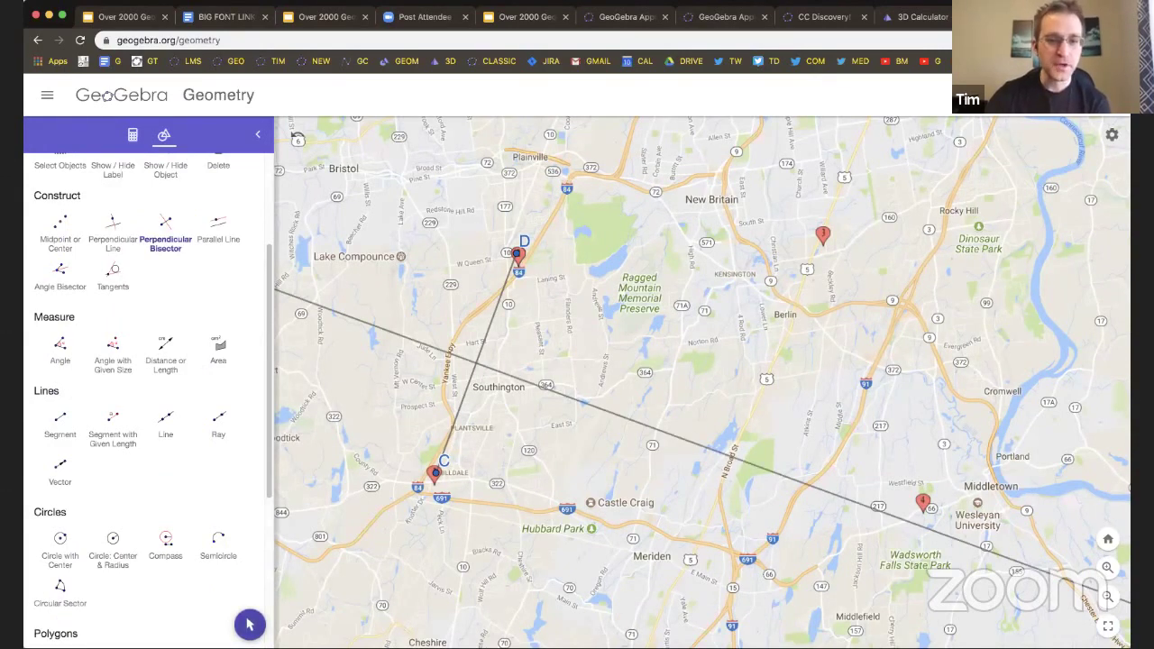
{"action": "key", "text": "Escape"}
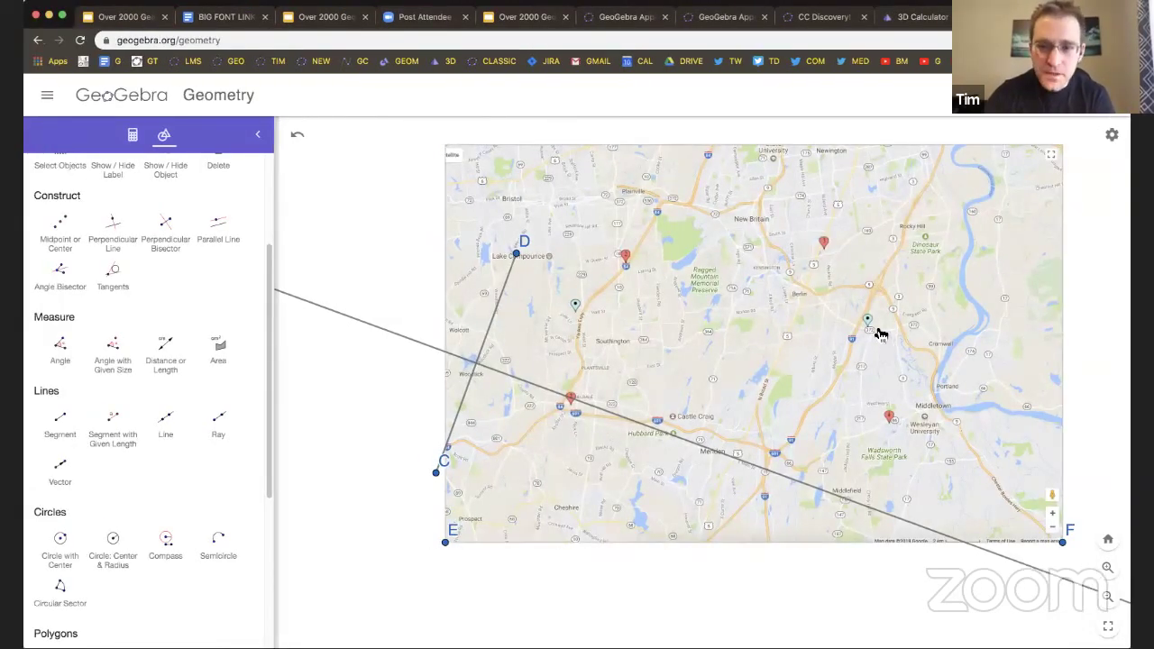
Position the map with the two added teal markers so that it fills the drawing area and all its markers are in view.
{"action": "left_click_drag", "start_coordinate": [875, 330], "coordinate": [819, 345]}
{"action": "scroll", "coordinate": [819, 341], "scroll_direction": "up", "scroll_amount": 4}
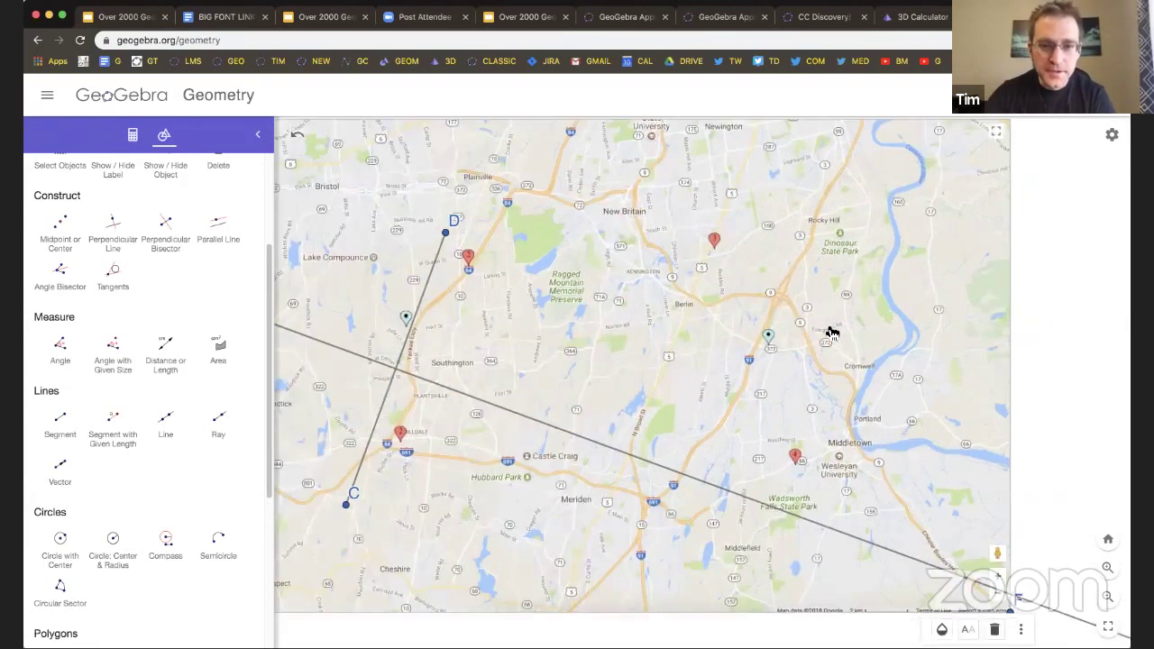
{"action": "scroll", "coordinate": [831, 333], "scroll_direction": "up", "scroll_amount": 5}
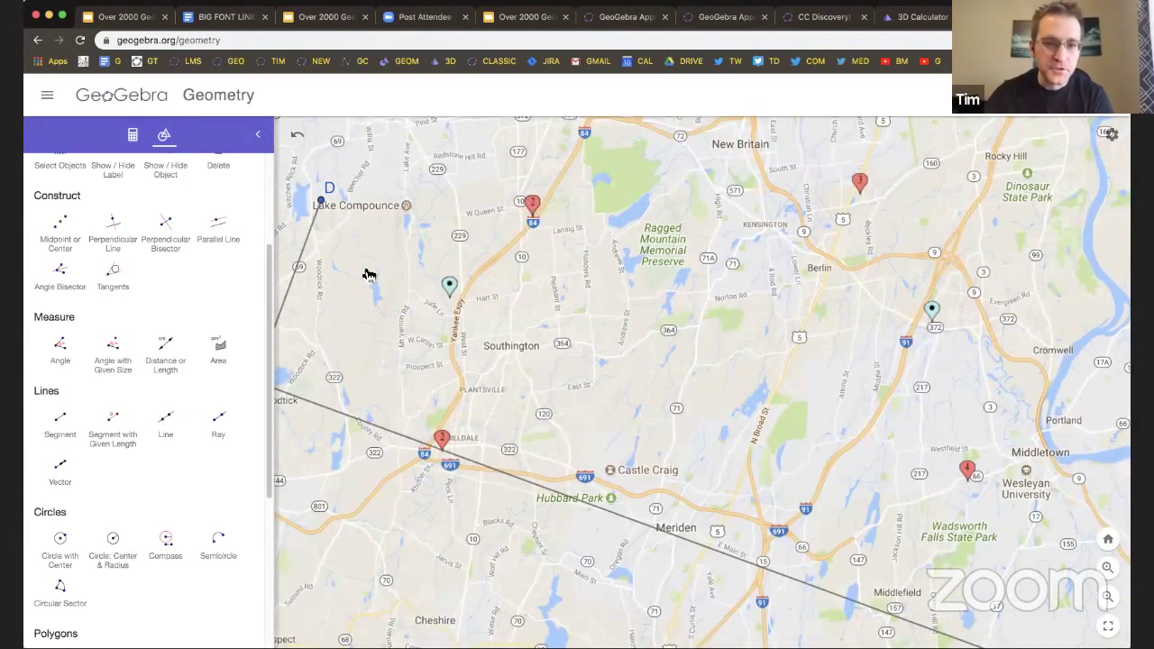
{"action": "left_click_drag", "start_coordinate": [417, 259], "coordinate": [441, 257]}
Move segment CD onto the map, then place D on the northern and C on the southern of the two western red markers.
{"action": "left_click_drag", "start_coordinate": [301, 265], "coordinate": [622, 256]}
{"action": "left_click_drag", "start_coordinate": [837, 353], "coordinate": [734, 394]}
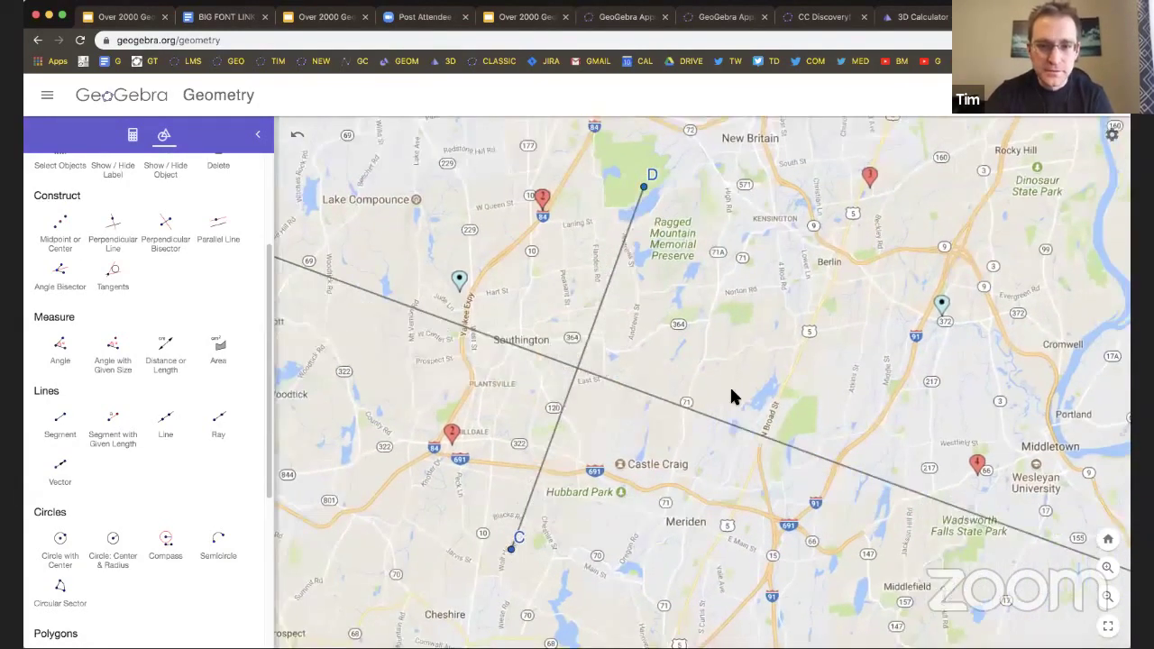
{"action": "left_click_drag", "start_coordinate": [644, 186], "coordinate": [517, 226]}
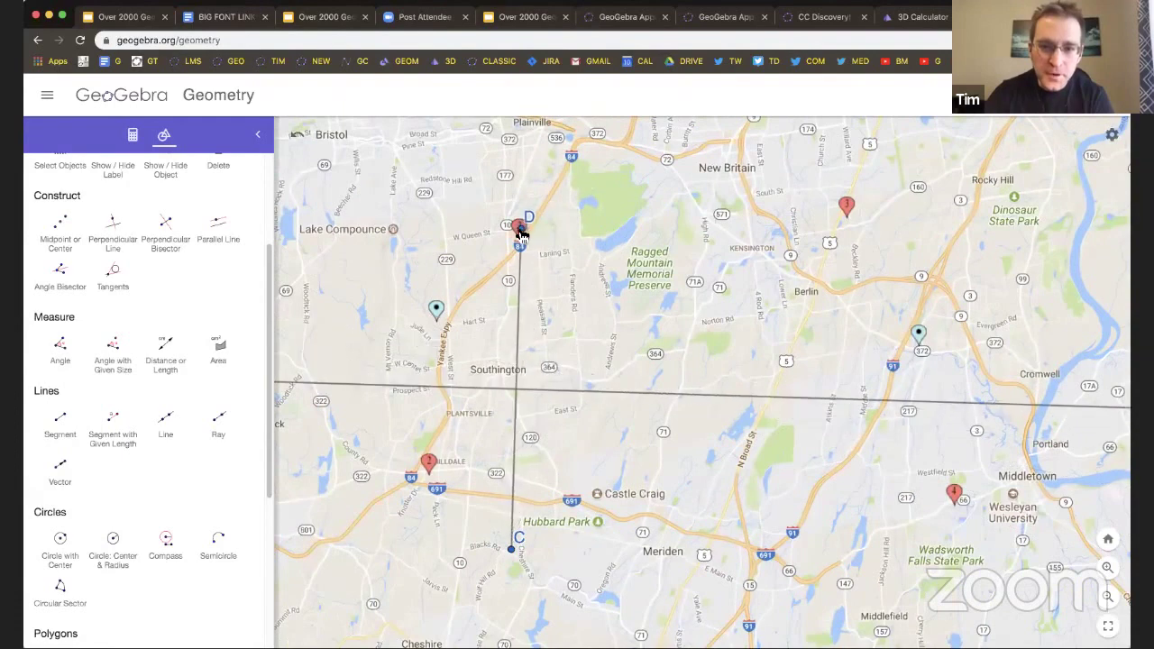
{"action": "left_click_drag", "start_coordinate": [510, 546], "coordinate": [429, 463]}
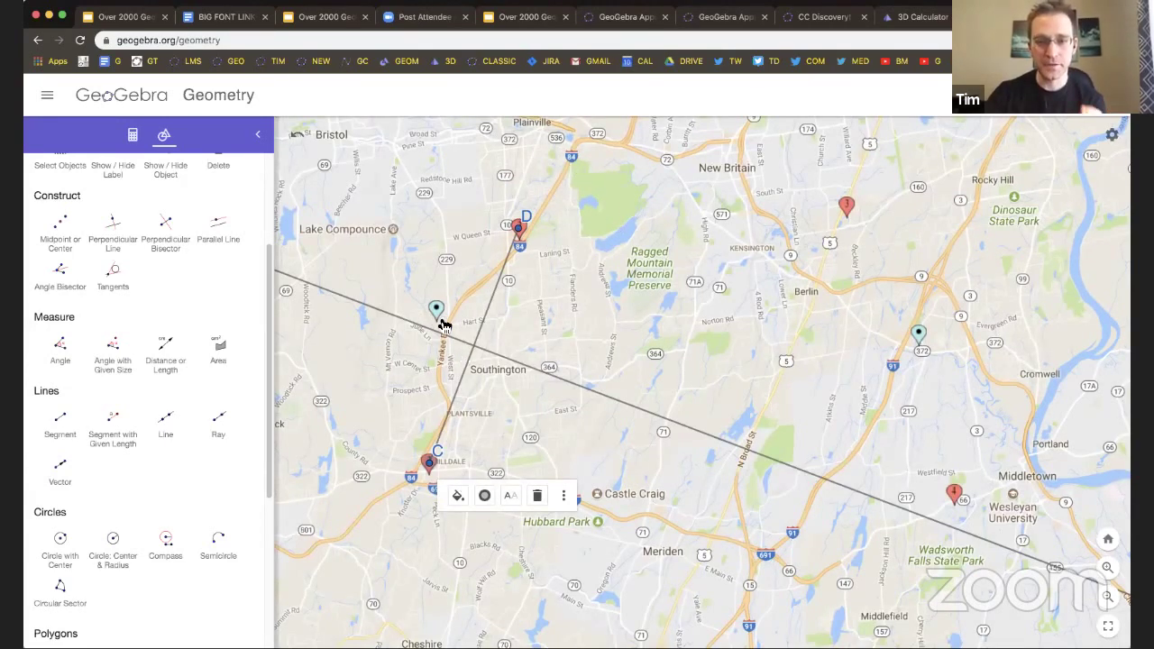
Move D onto red marker 4 and C onto red marker 3 so the perpendicular bisector can be compared with the eastern teal marker.
{"action": "mouse_move", "coordinate": [520, 230]}
{"action": "left_mouse_down"}
{"action": "mouse_move", "coordinate": [685, 313]}
{"action": "mouse_move", "coordinate": [957, 501]}
{"action": "mouse_move", "coordinate": [953, 490]}
{"action": "left_mouse_up"}
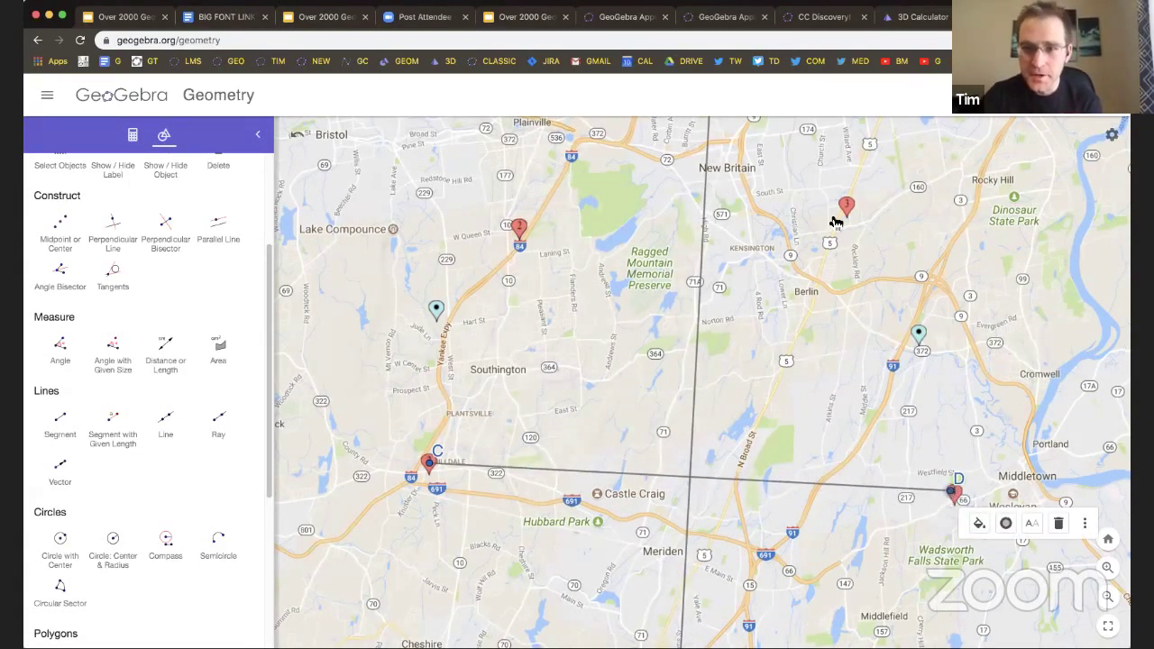
{"action": "mouse_move", "coordinate": [429, 463]}
{"action": "left_mouse_down"}
{"action": "mouse_move", "coordinate": [685, 216]}
{"action": "mouse_move", "coordinate": [824, 188]}
{"action": "mouse_move", "coordinate": [848, 210]}
{"action": "left_mouse_up"}
{"action": "left_click", "coordinate": [928, 335]}
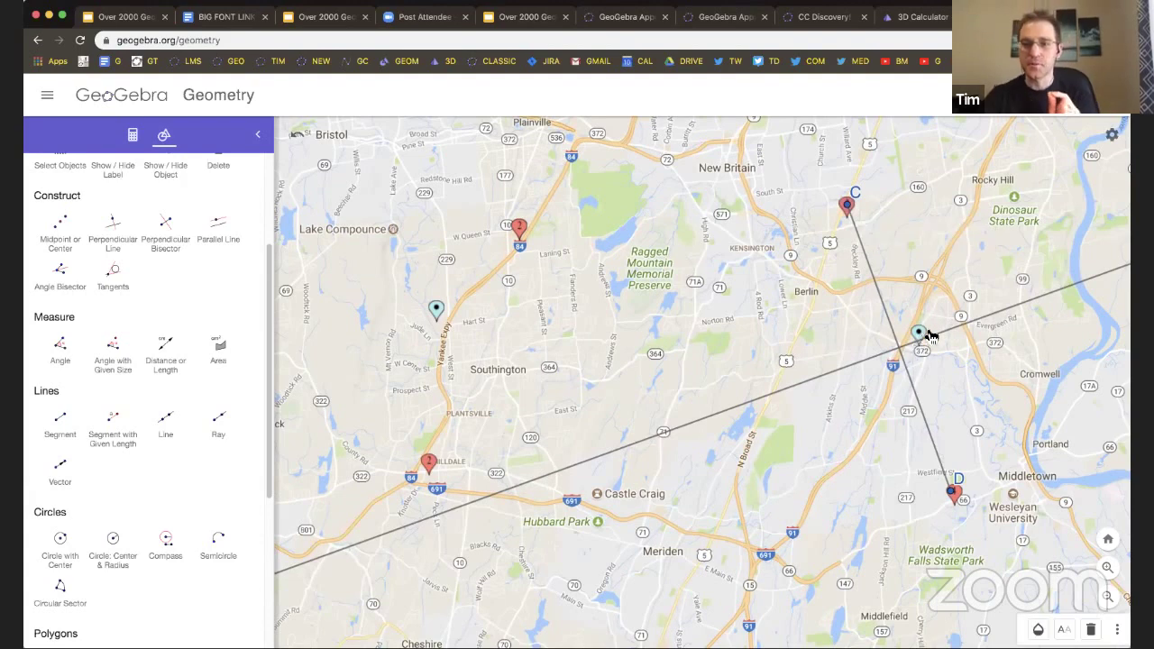